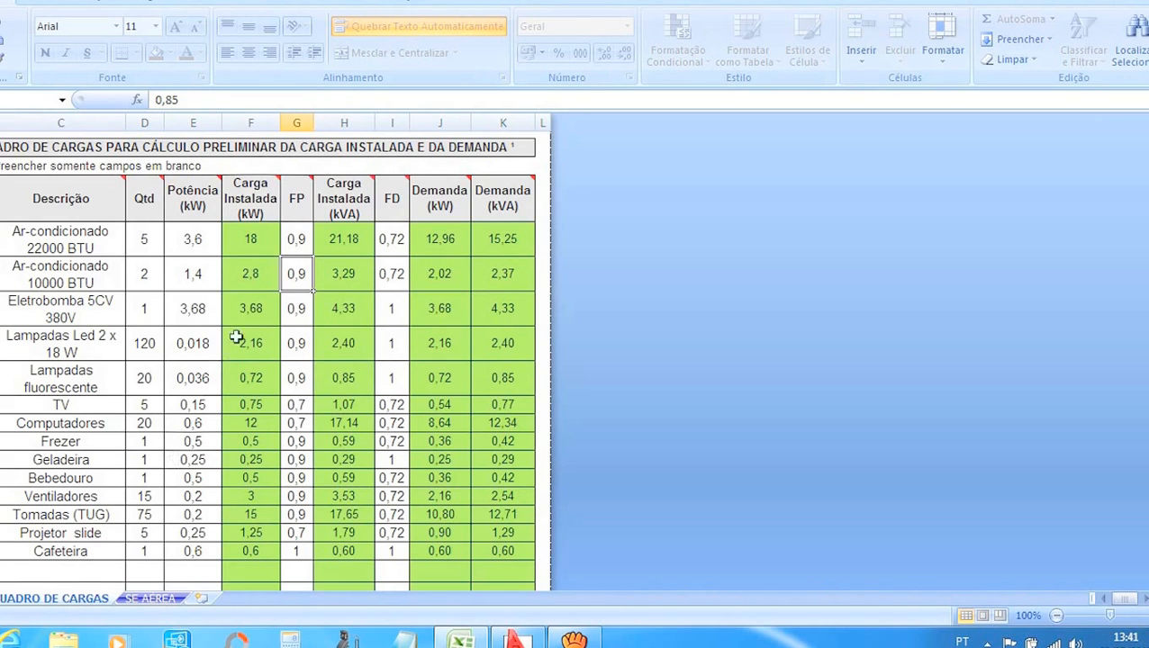
Step: Review the load table on the QUADRO DE CARGAS sheet, from the listed equipment down to the TOTAL row and power factors
mouse_move(256, 190)
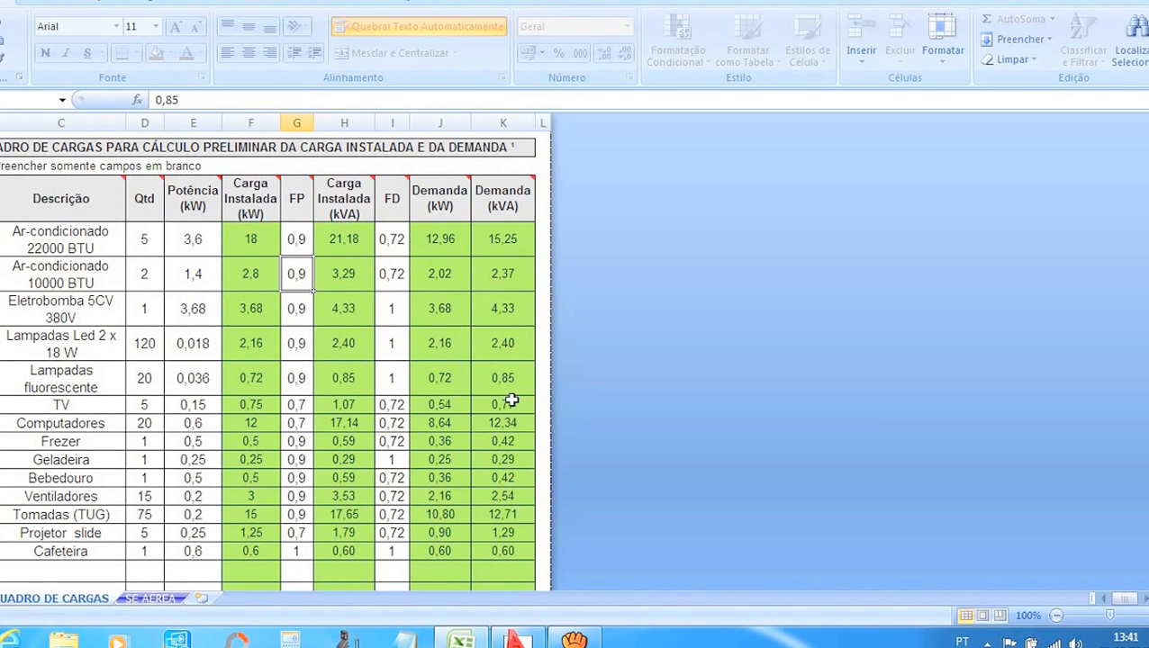
scroll(505, 198, "down", 1)
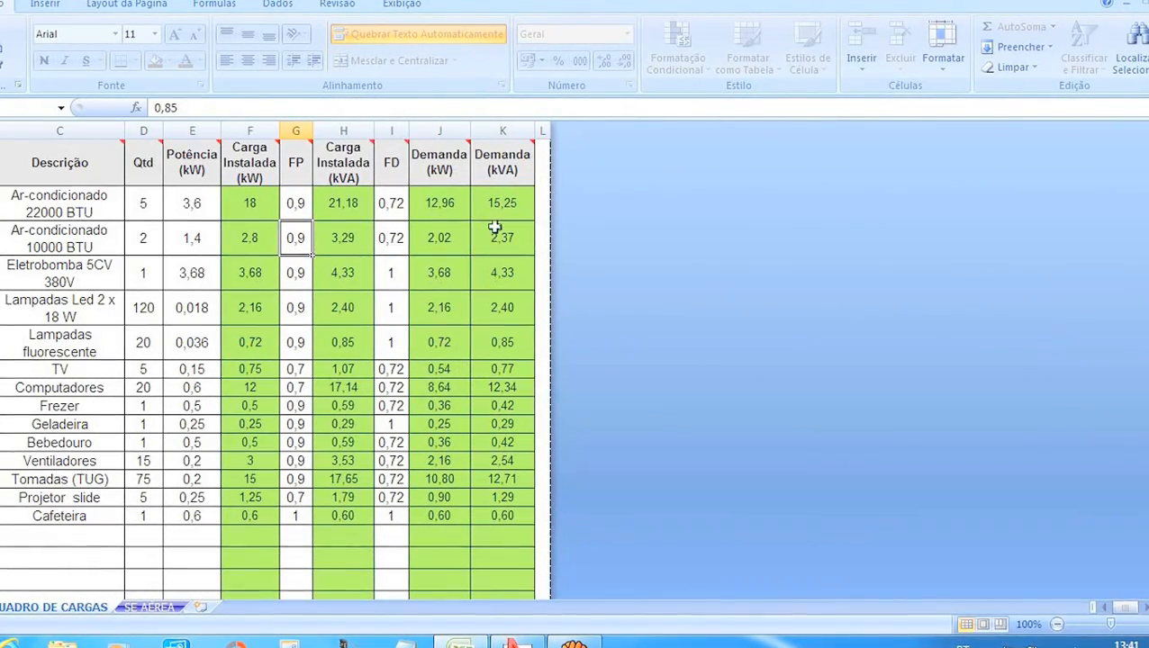
scroll(515, 360, "down", 3)
scroll(512, 390, "down", 5)
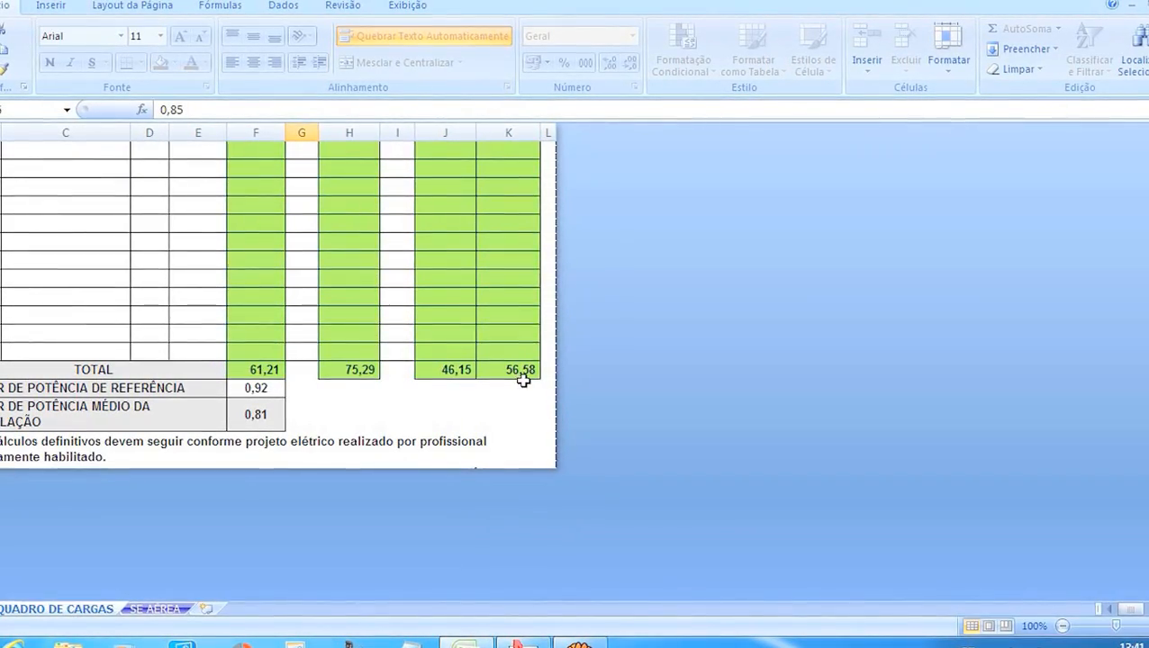
scroll(524, 379, "up", 3)
scroll(525, 373, "up", 9)
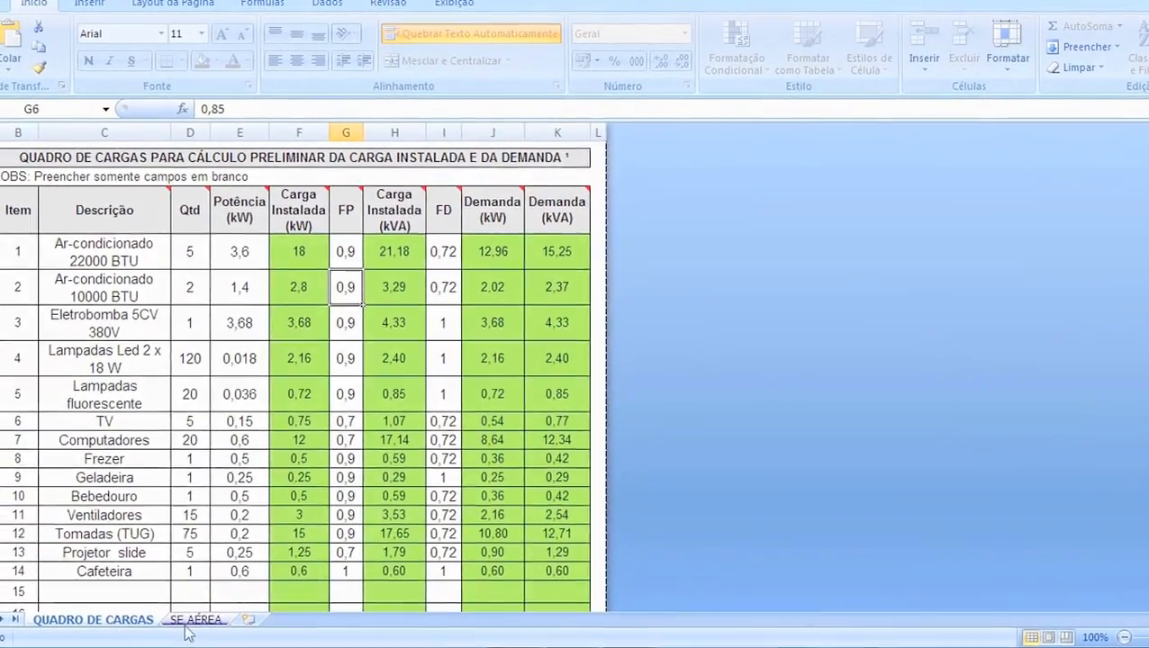
Step: Open the SE AÉREA sheet and review the client data, the voltage fields and the installed load and demand
left_click(198, 626)
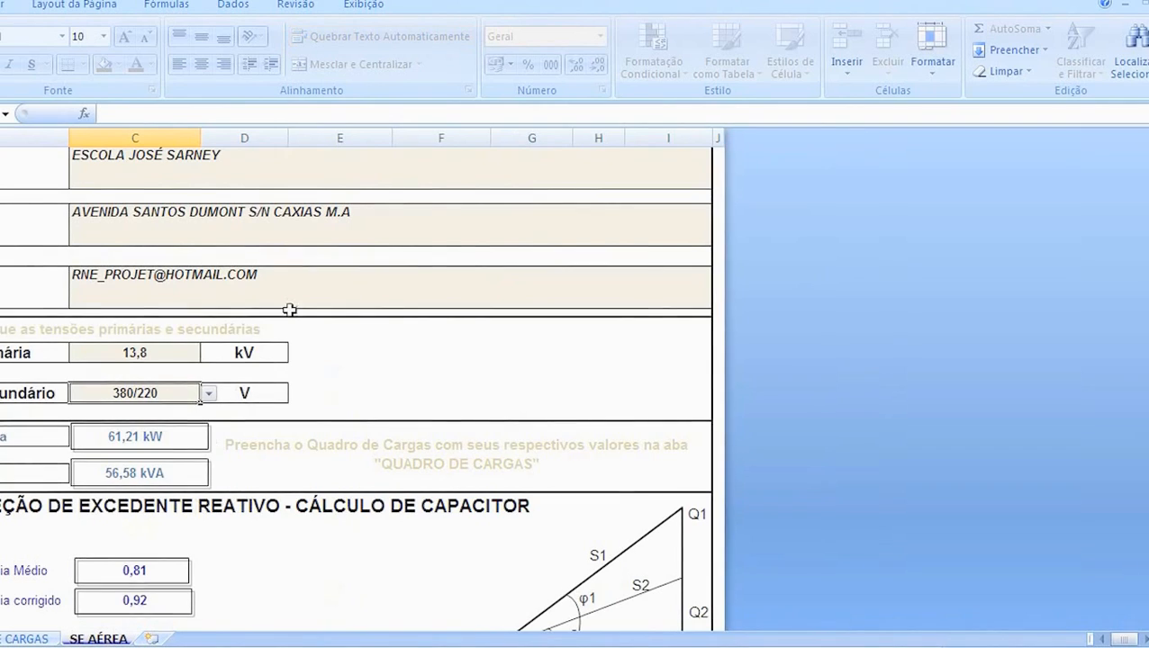
scroll(290, 276, "down", 1)
scroll(288, 273, "up", 1)
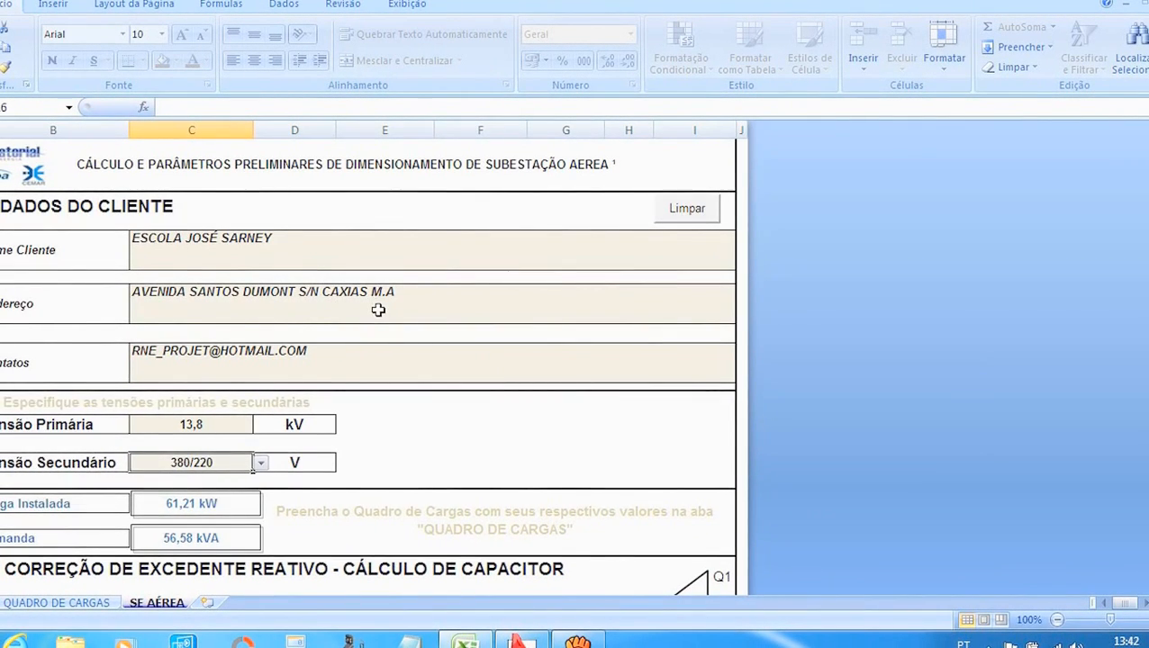
scroll(360, 308, "down", 1)
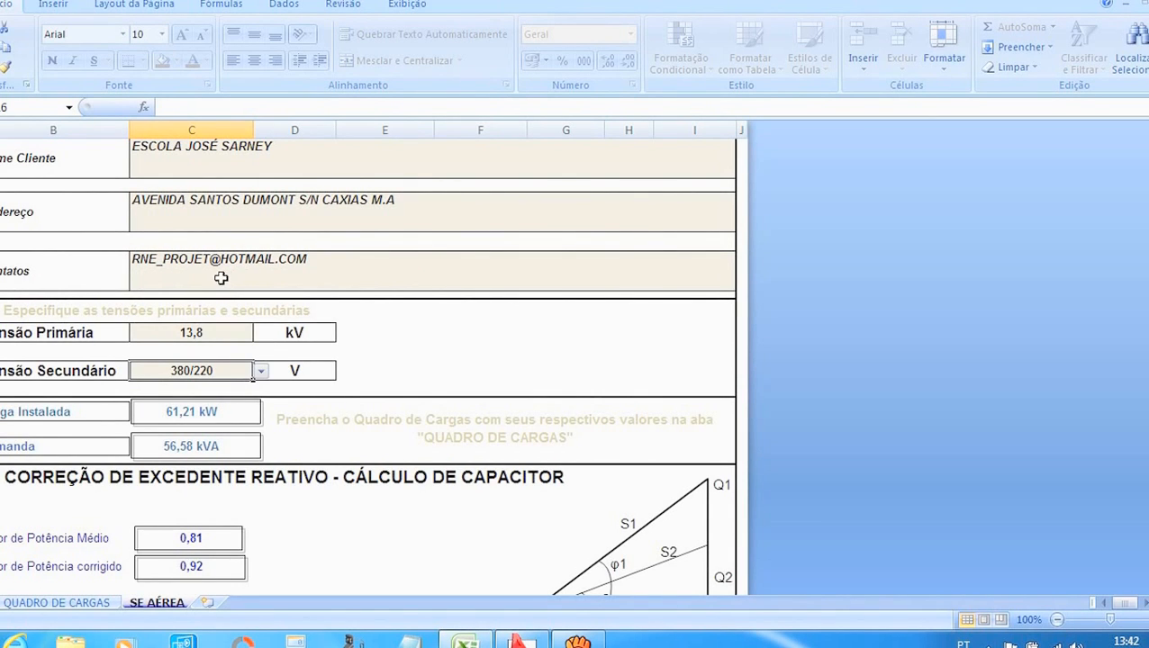
scroll(325, 264, "down", 1)
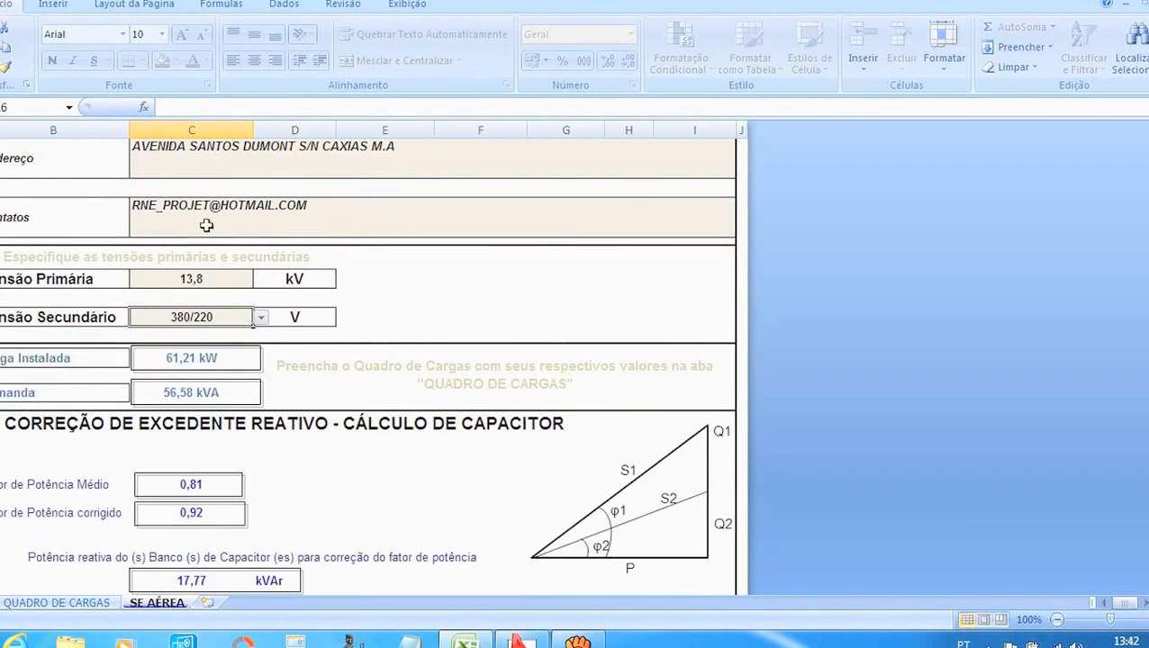
scroll(205, 226, "down", 1)
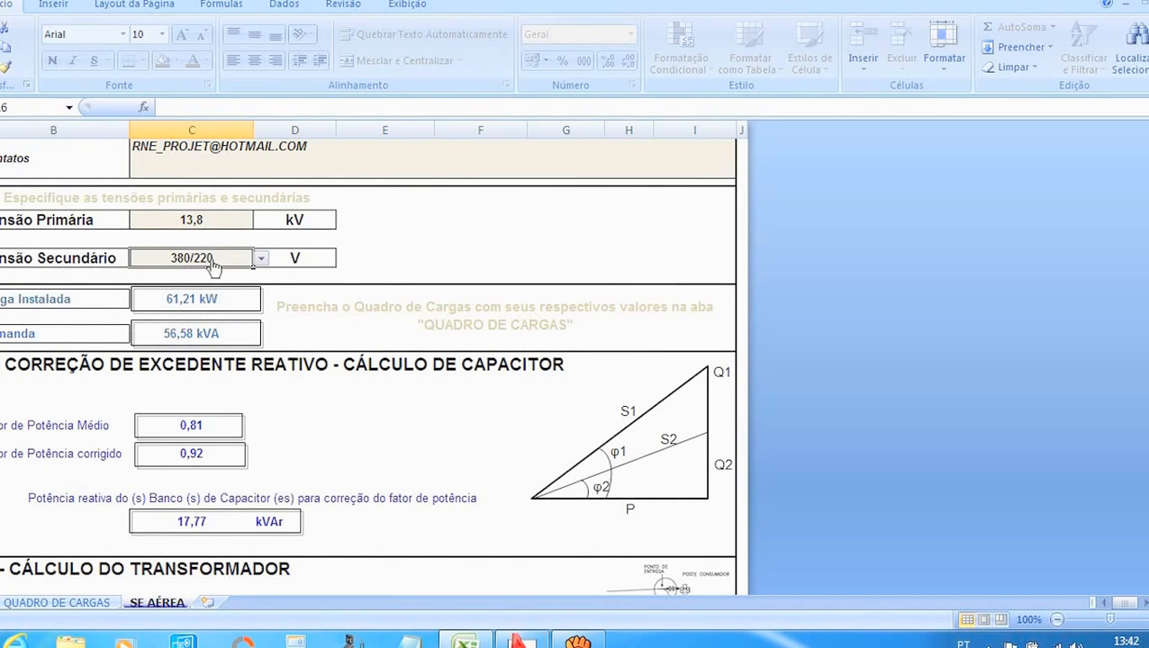
Step: Select 380/220 V as the secondary voltage (Tensão Secundário)
scroll(263, 262, "up", 1)
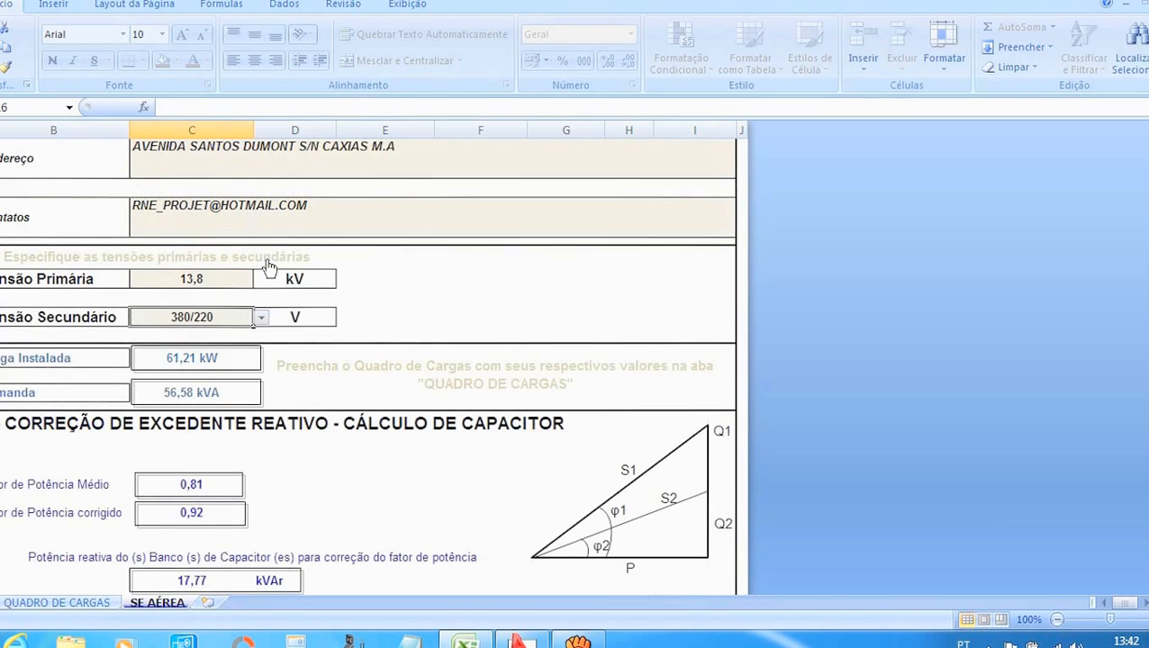
left_click(260, 318)
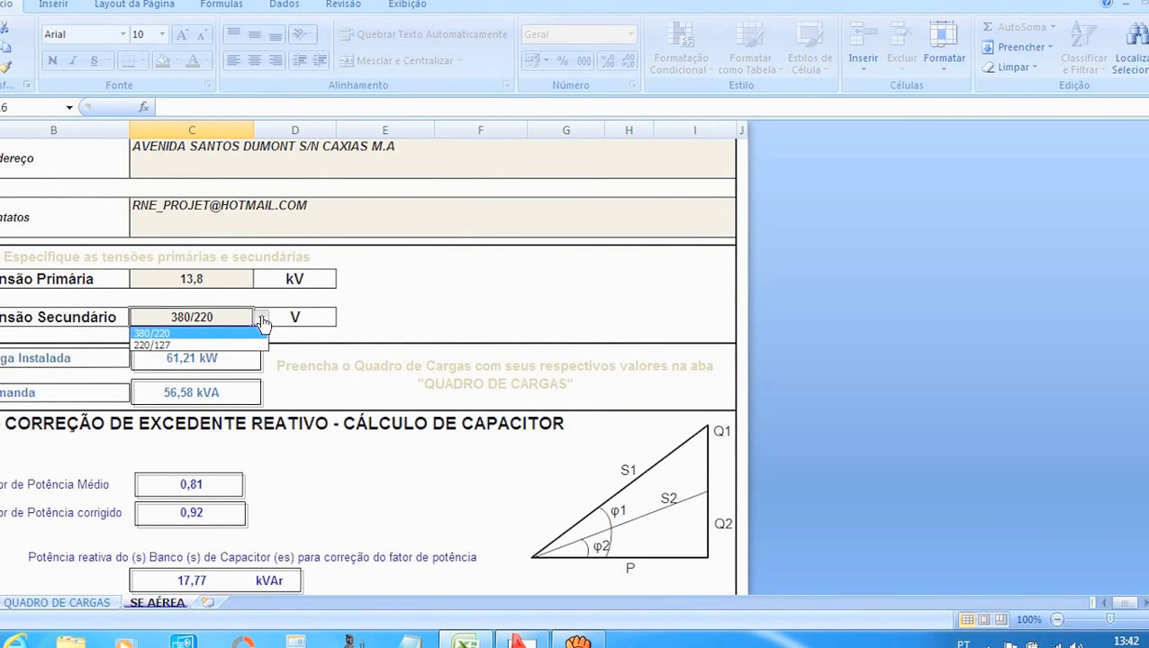
left_click(200, 334)
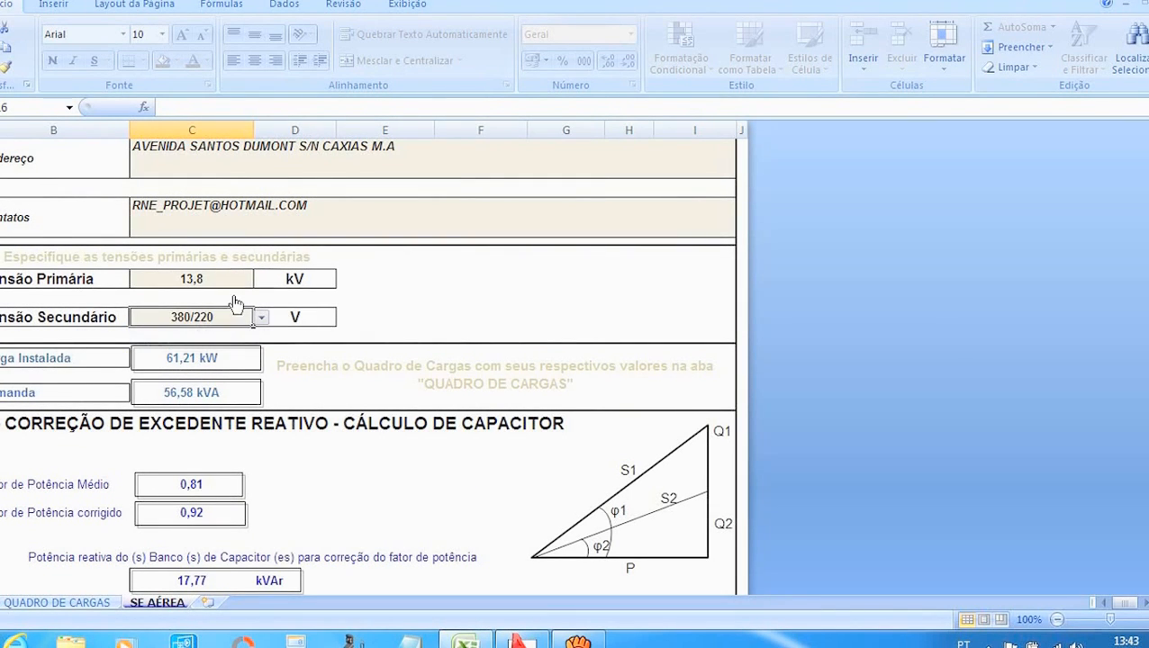
Step: View the available primary voltage (Tensão Primária) options and close the list without picking another value
left_click(244, 283)
left_click(261, 281)
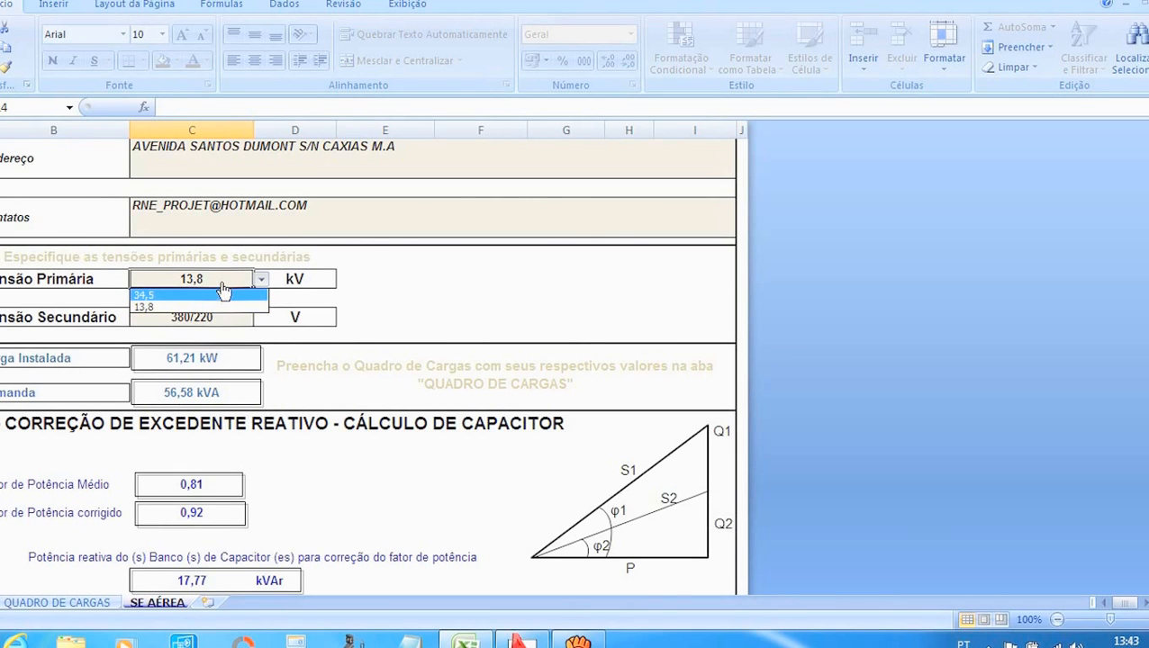
left_click(219, 282)
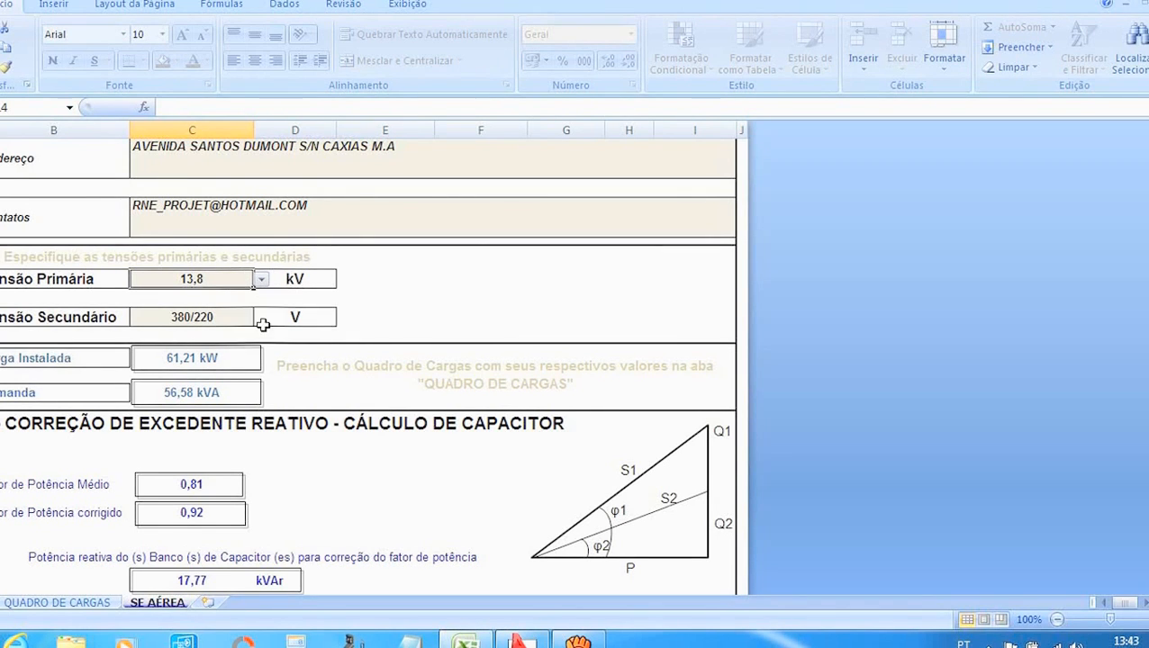
left_click(261, 281)
left_click(261, 282)
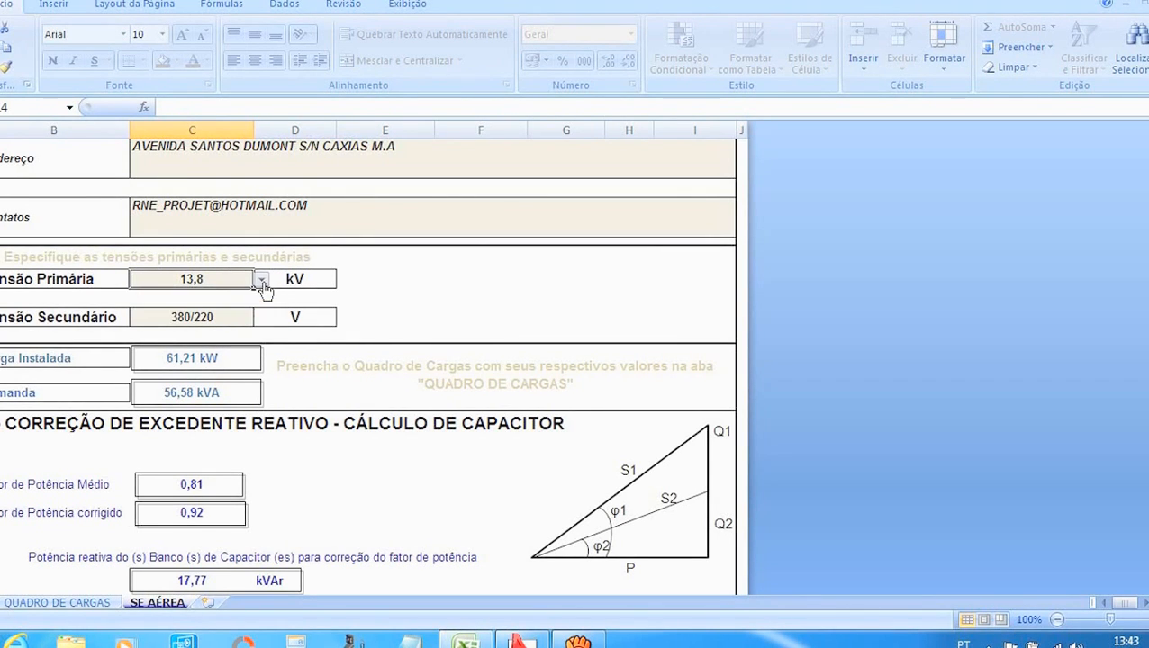
Step: Compare the installed load and demand on SE AÉREA with the TOTAL row of the QUADRO DE CARGAS sheet
scroll(265, 287, "down", 1)
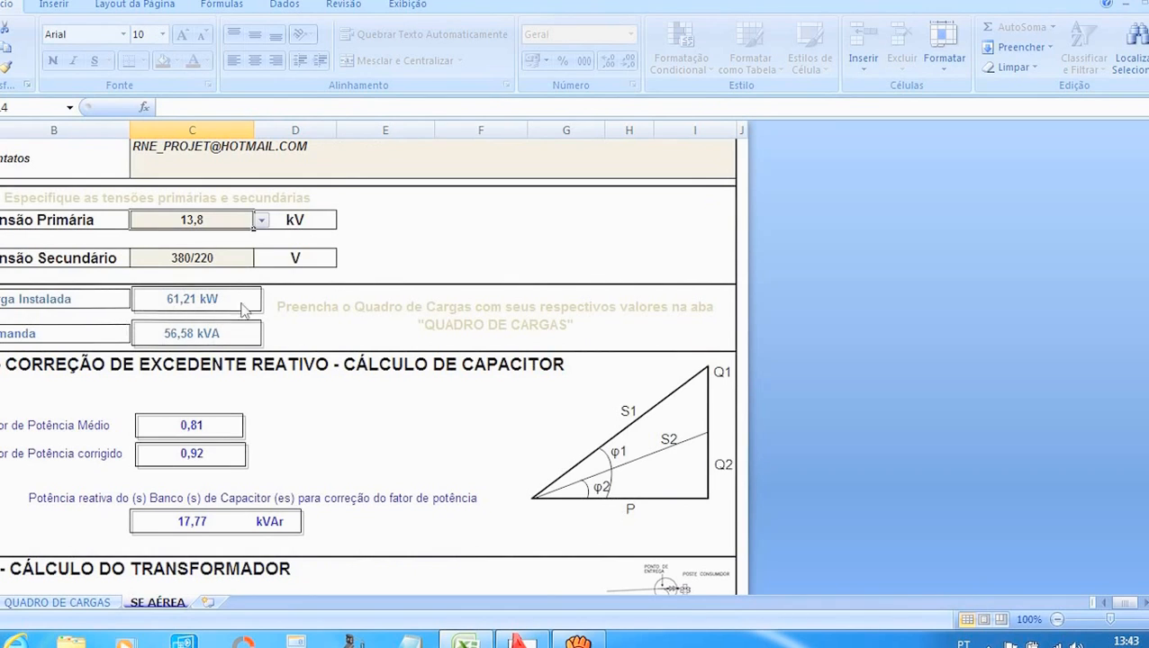
scroll(178, 262, "up", 1)
scroll(189, 270, "down", 2)
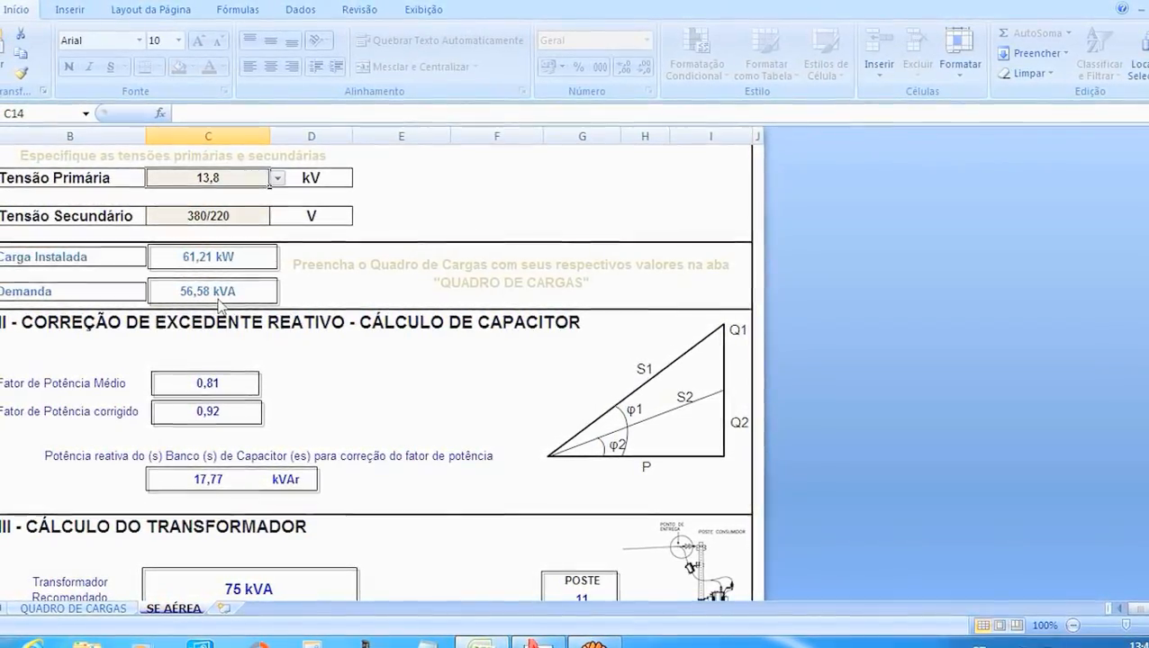
key("ctrl+Page_Up")
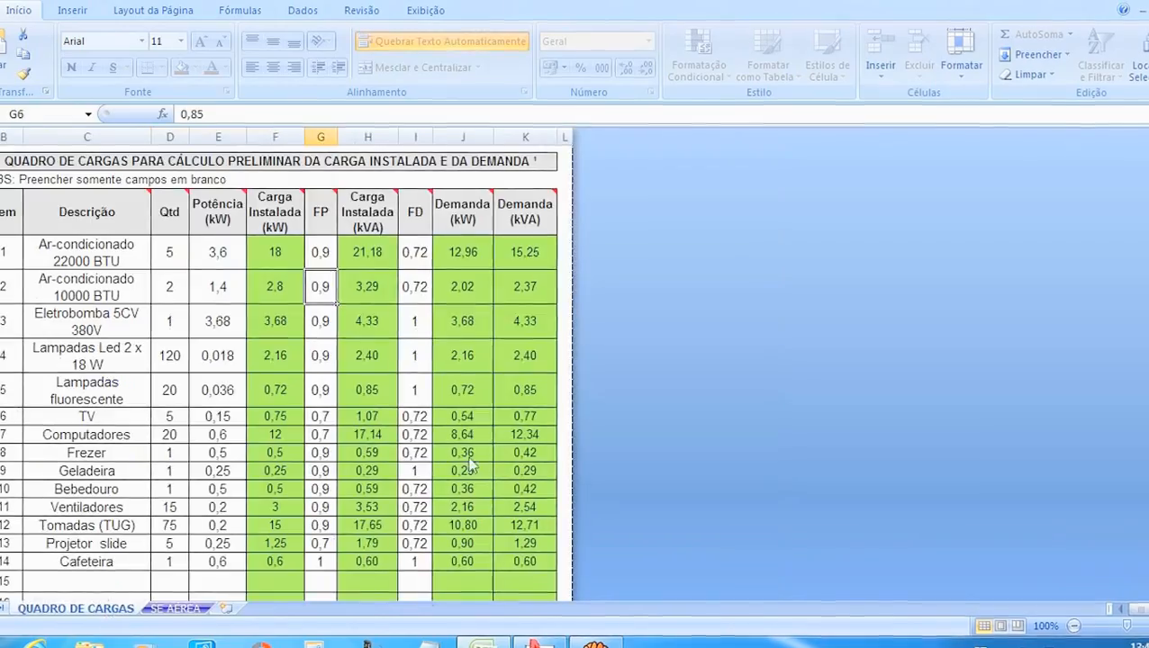
scroll(531, 419, "down", 2)
scroll(530, 425, "down", 11)
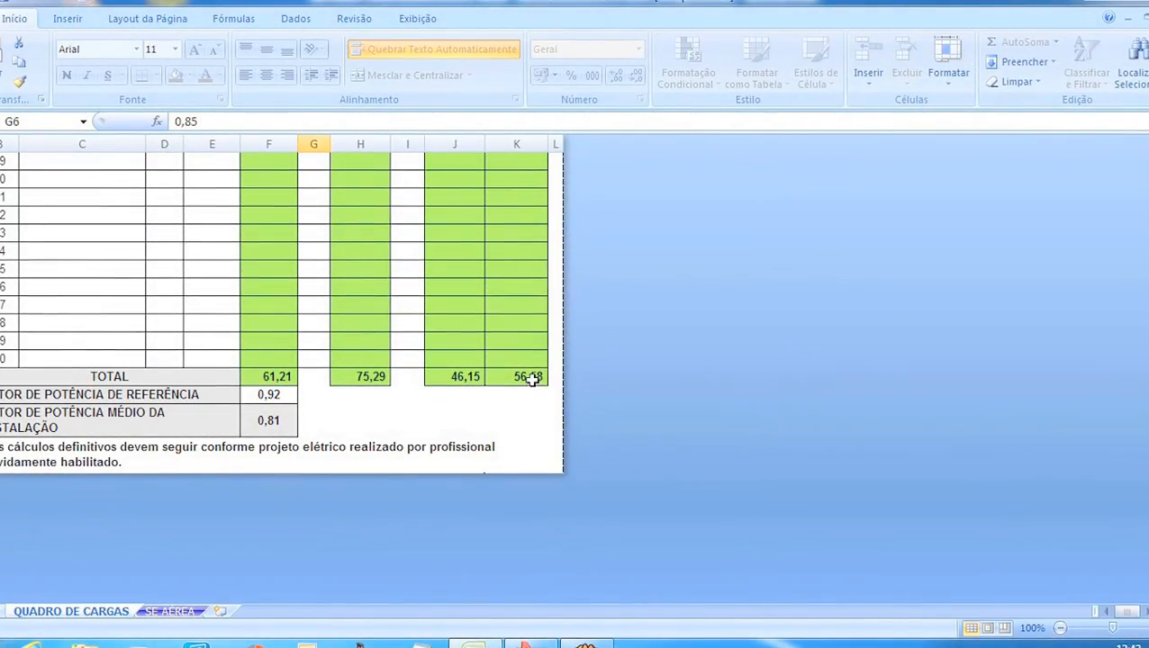
scroll(526, 379, "up", 2)
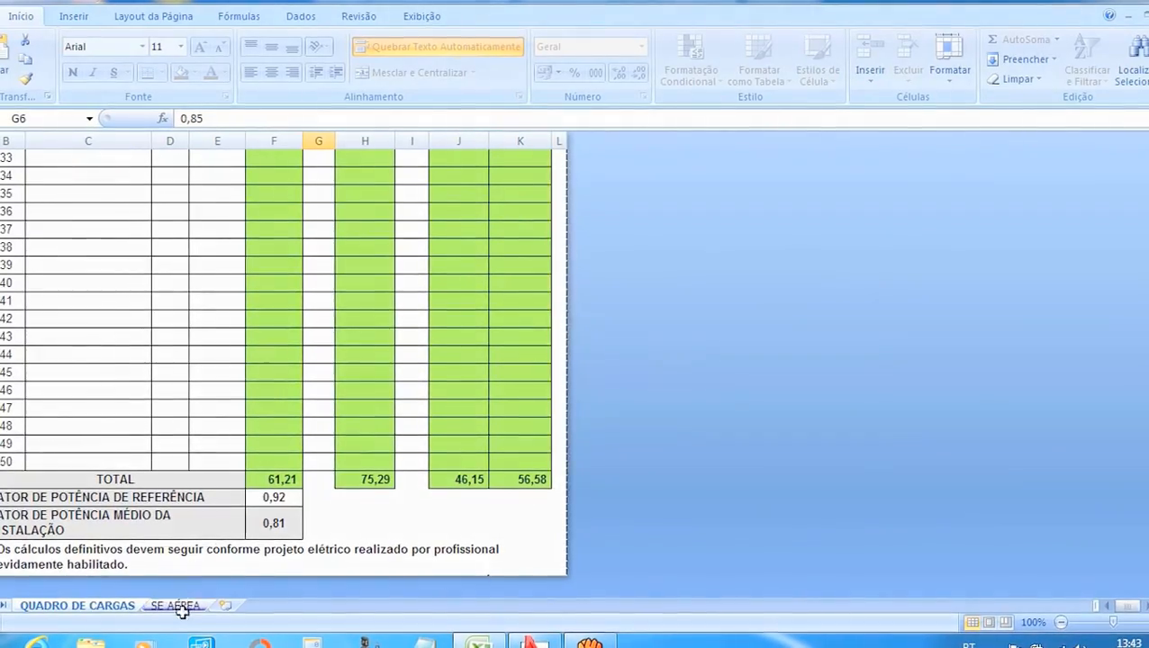
Step: Return to the SE AÉREA sheet and examine the capacitor calculation for reactive correction and the recommended transformer
left_click(183, 605)
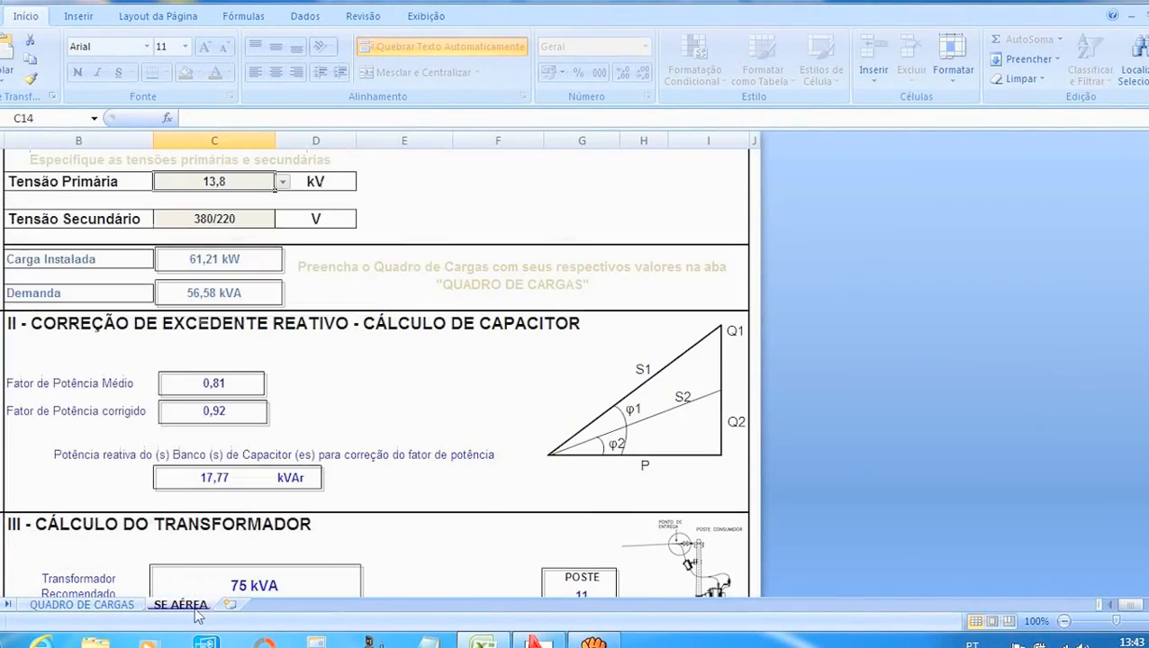
scroll(353, 450, "down", 2)
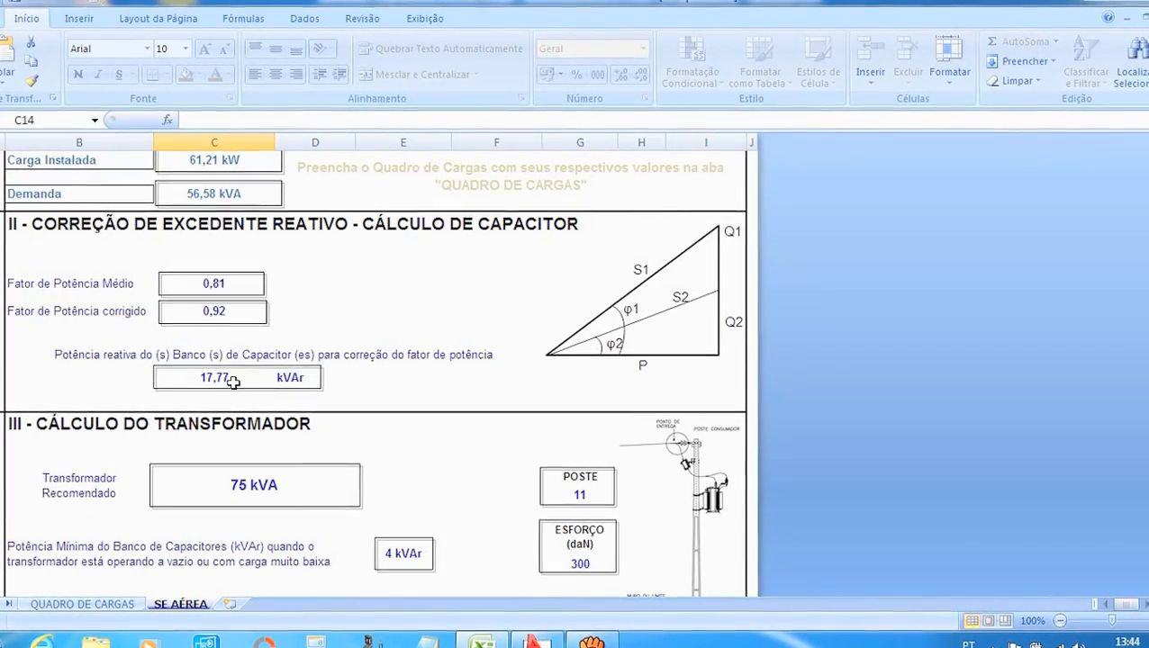
scroll(260, 353, "down", 1)
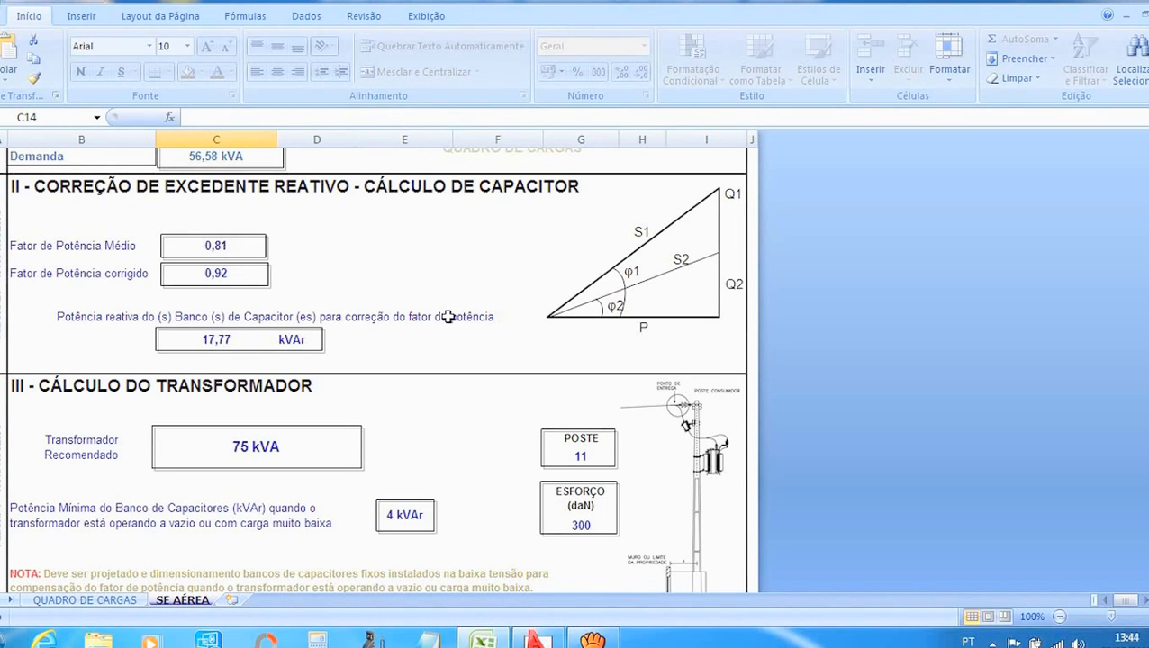
scroll(448, 323, "down", 3)
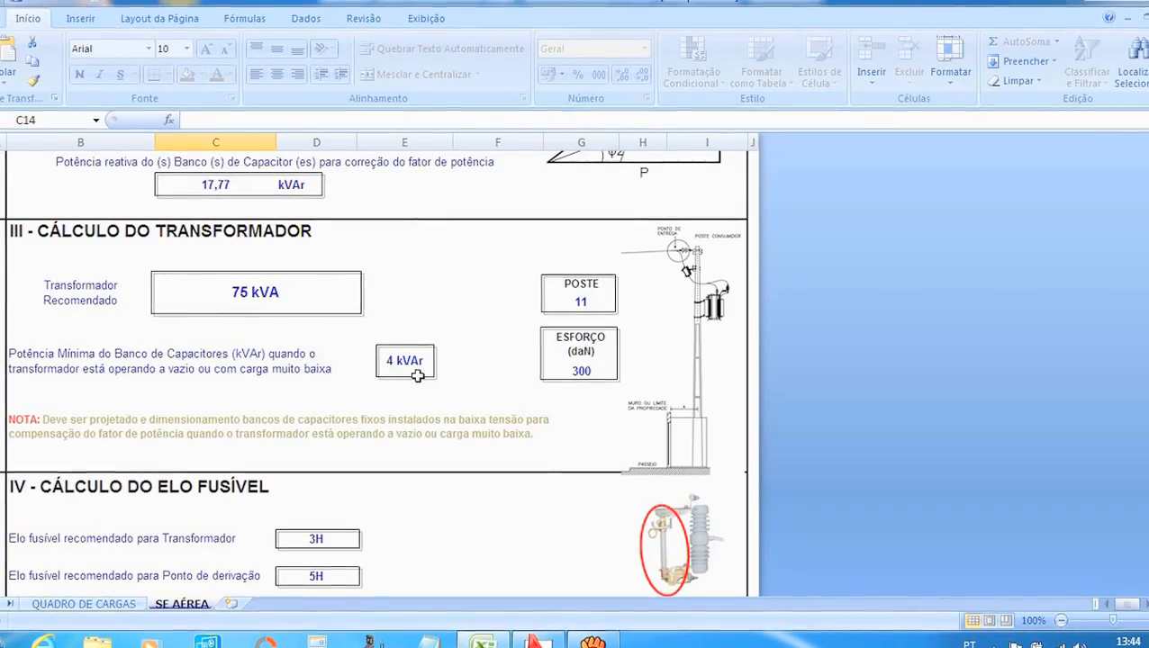
scroll(416, 379, "up", 5)
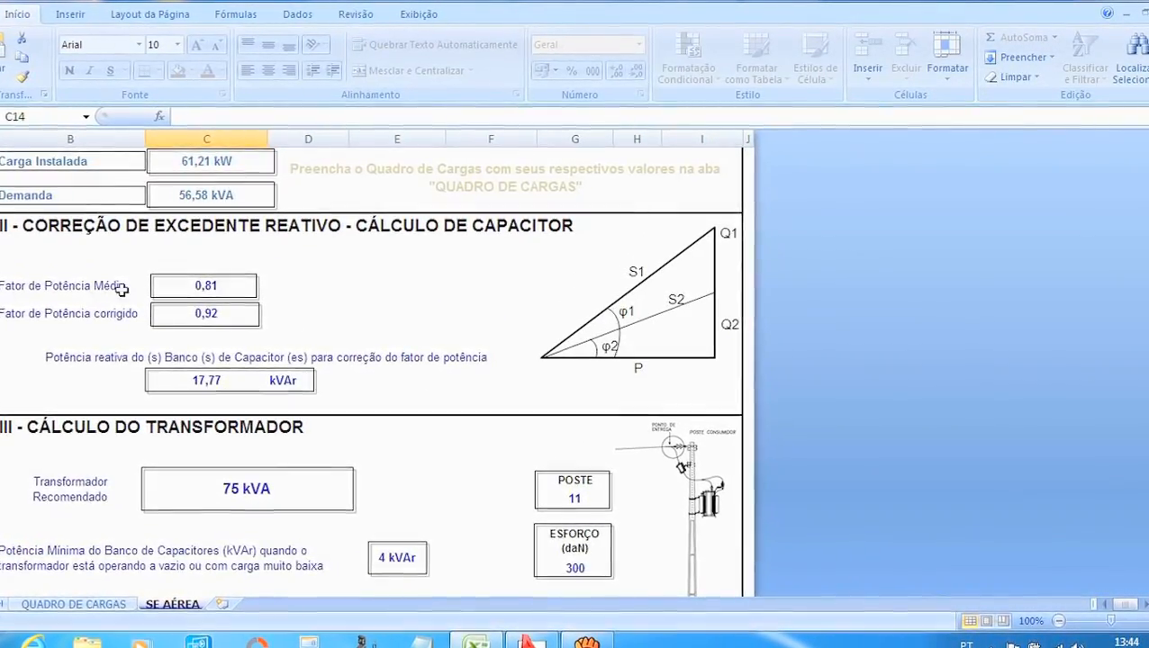
Step: Check the installation's average power factor on QUADRO DE CARGAS against the FP values of the listed loads
left_click(69, 606)
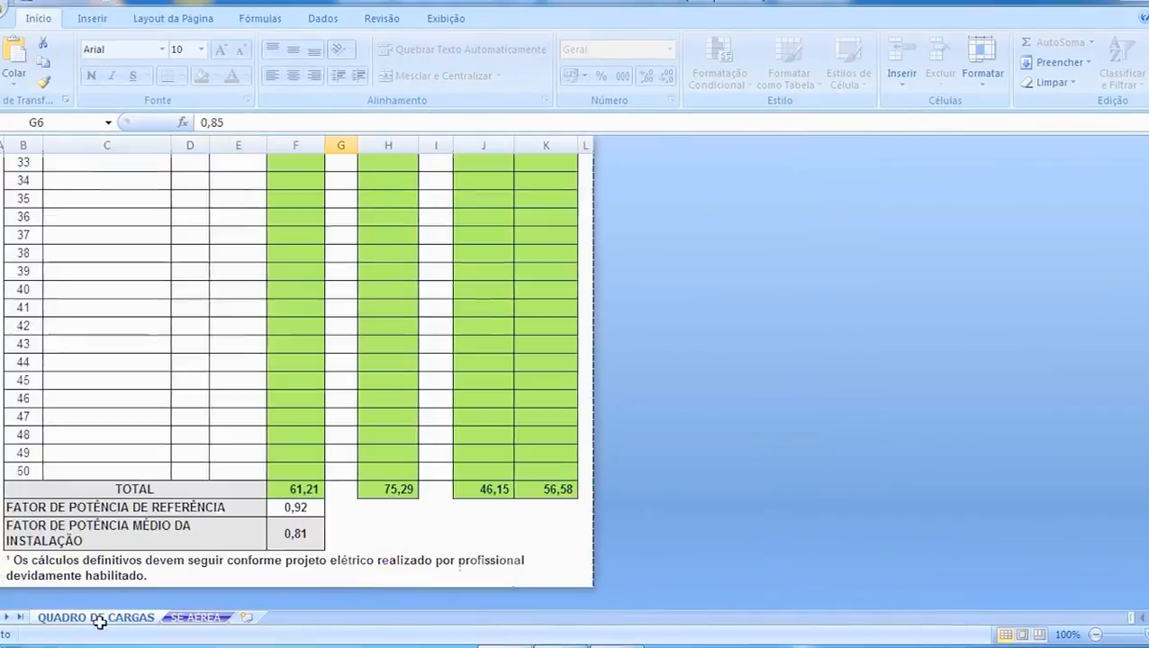
scroll(372, 455, "down", 2)
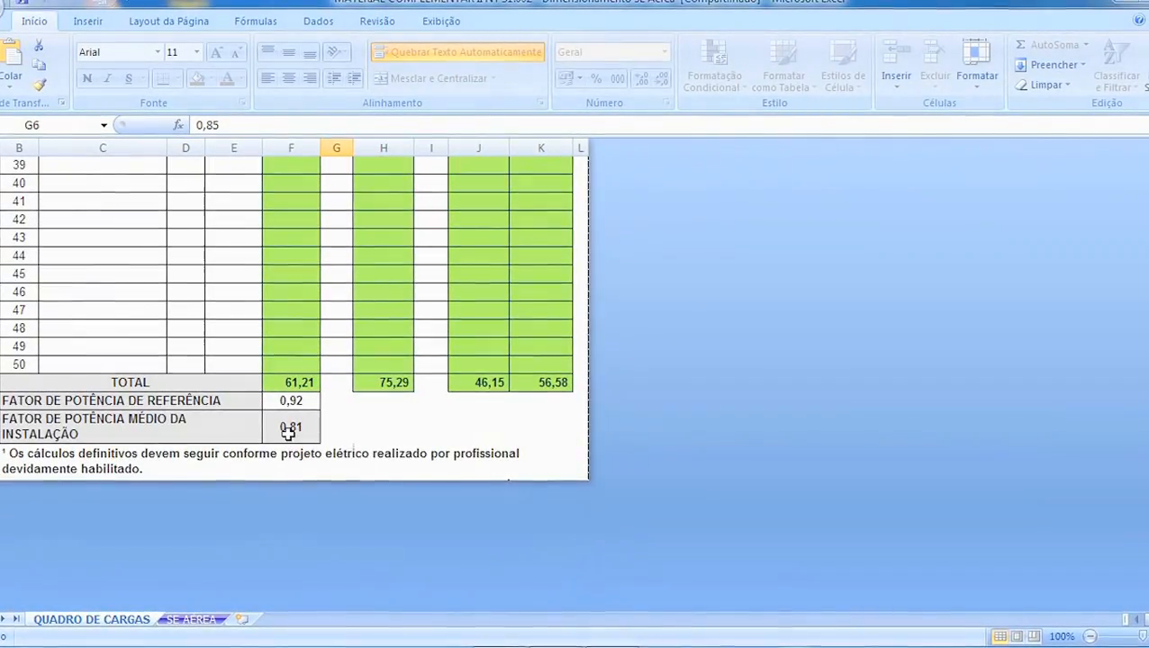
scroll(288, 422, "up", 15)
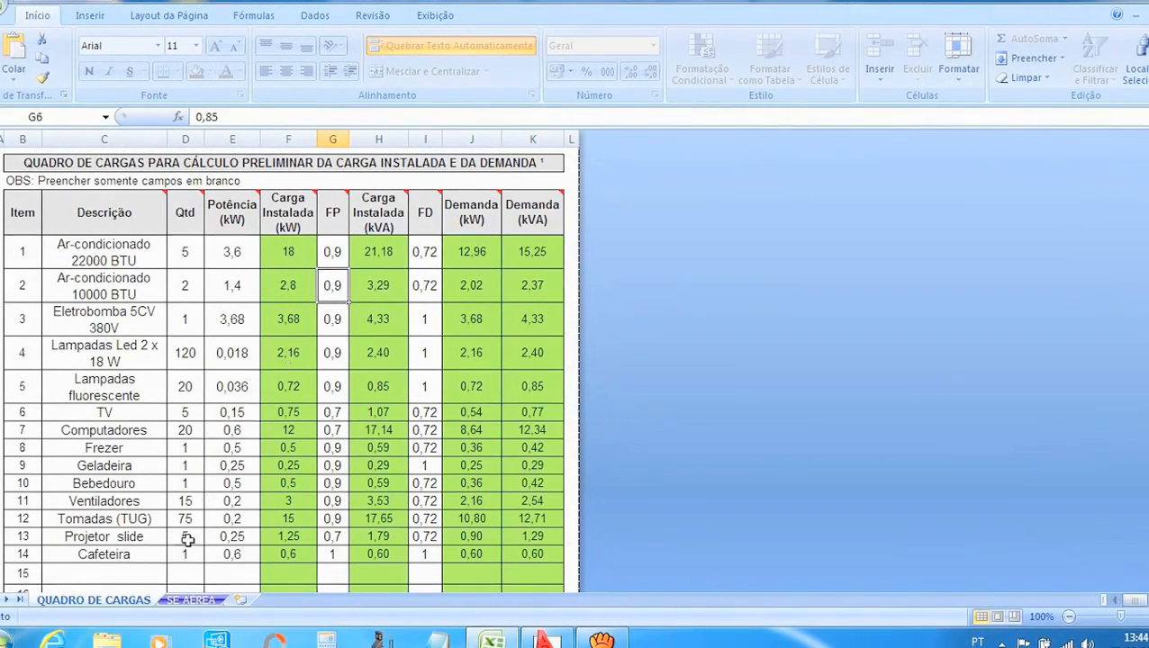
Step: Go back to SE AÉREA and compare the correction capacitor bank's reactive power with the minimum capacitor bank power for the transformer
left_click(191, 599)
scroll(385, 435, "down", 3)
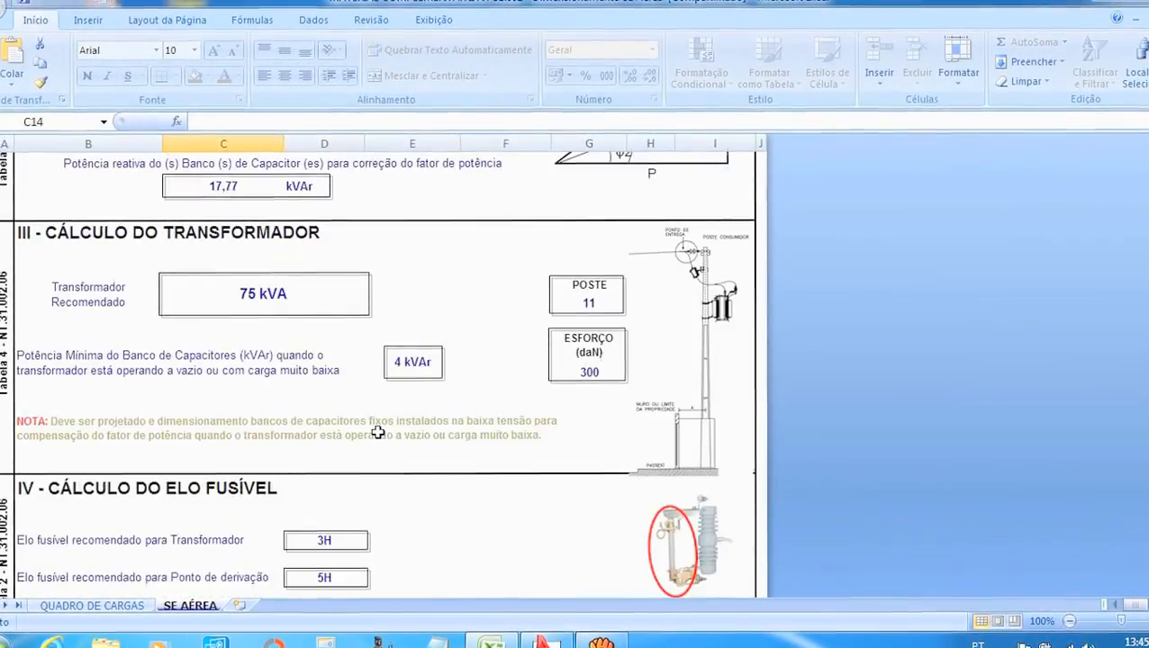
scroll(379, 433, "up", 2)
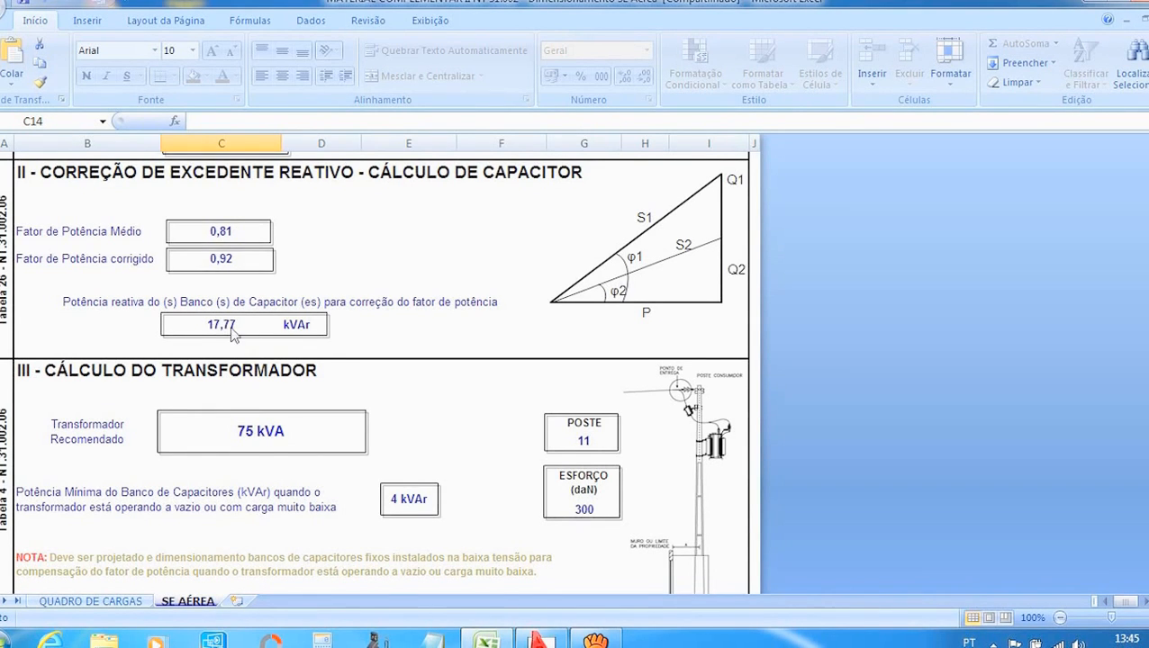
scroll(232, 334, "down", 1)
scroll(279, 347, "down", 1)
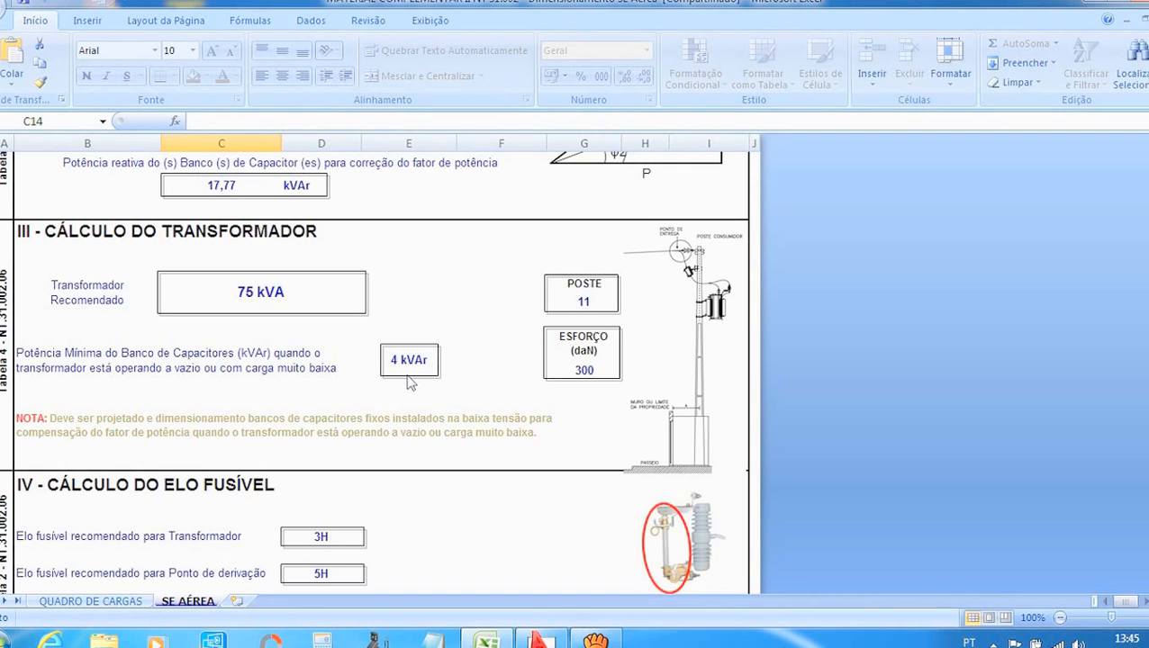
Step: Examine the pole height and effort in the transformer section and the recommended fuse links in the ELO FUSÍVEL section
scroll(606, 340, "down", 1)
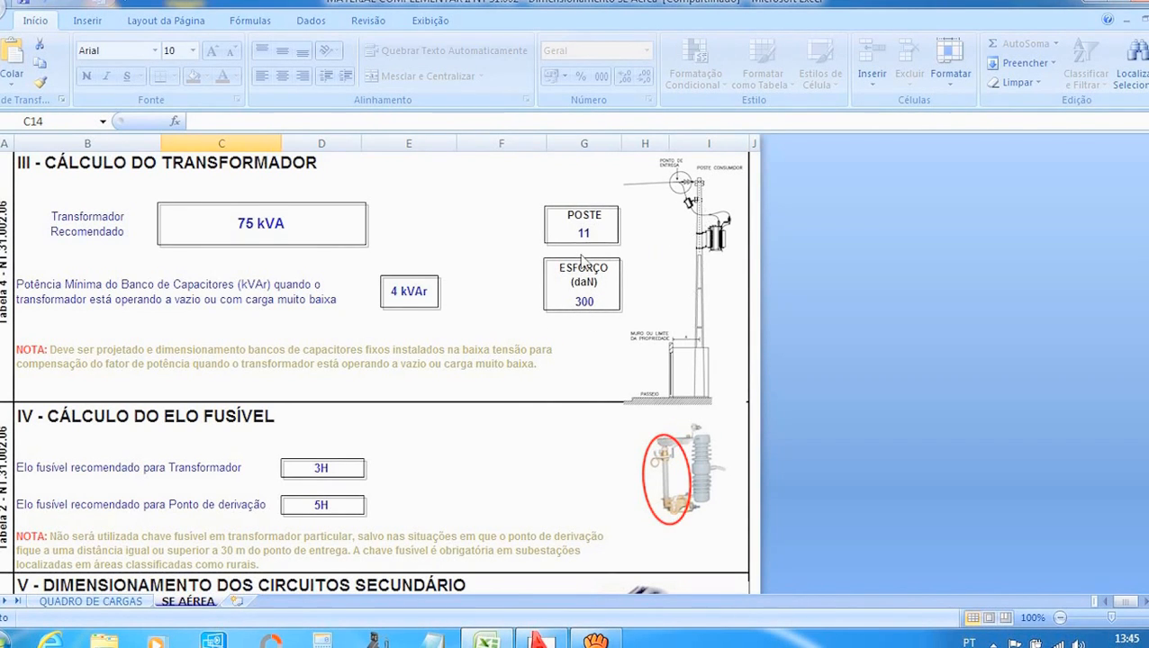
scroll(581, 261, "down", 2)
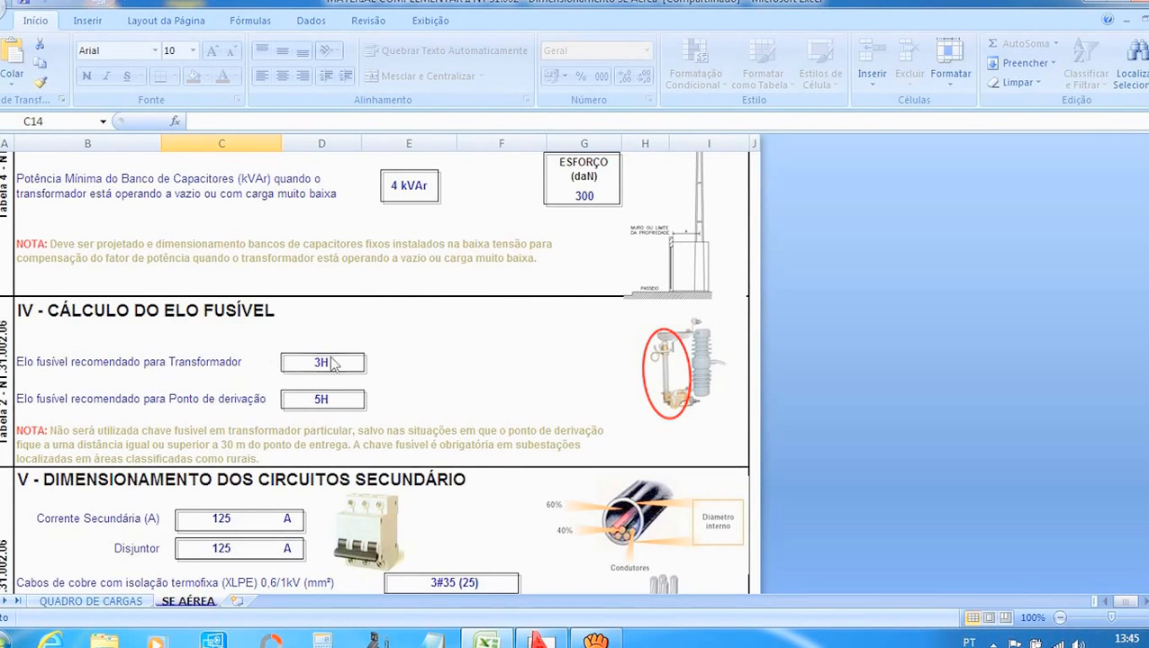
scroll(485, 354, "up", 5)
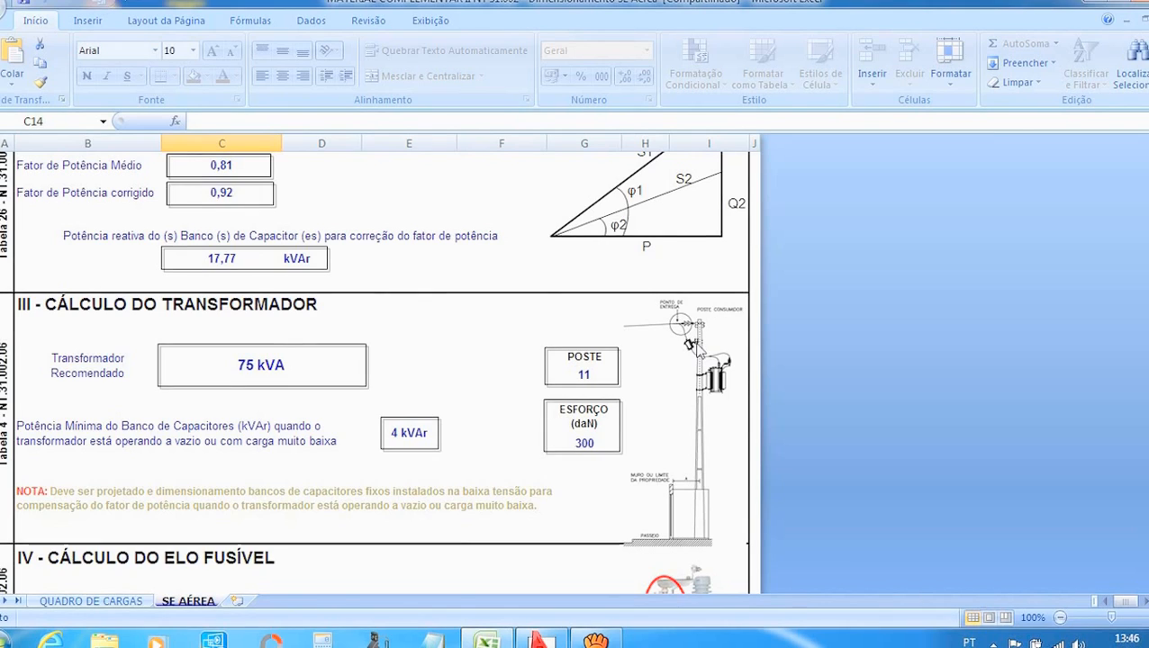
scroll(694, 347, "down", 3)
scroll(413, 298, "up", 1)
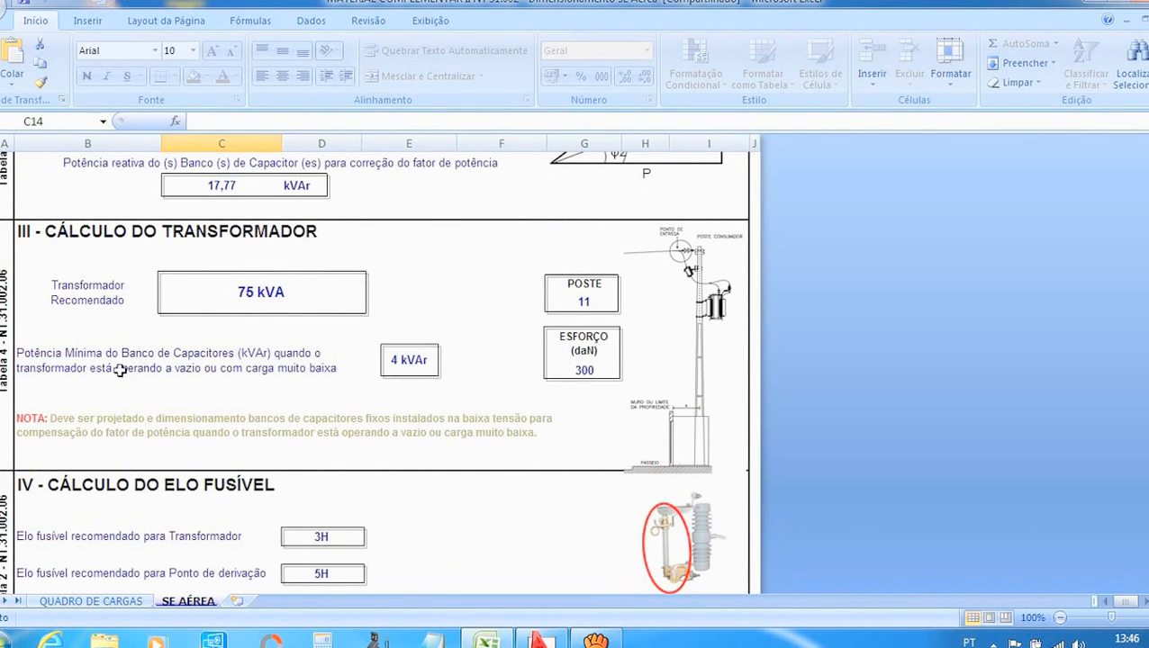
Step: Examine the fuse link recommendations and the ELO FUSÍVEL note alongside the transformer and pole results
scroll(87, 390, "down", 3)
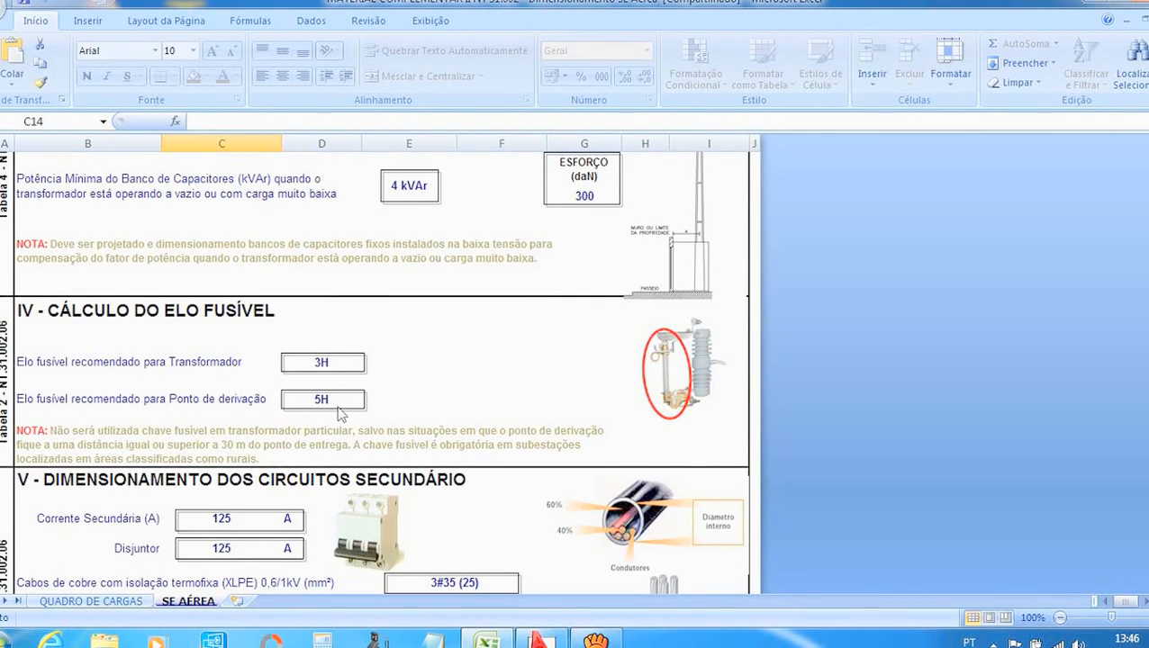
scroll(613, 342, "up", 3)
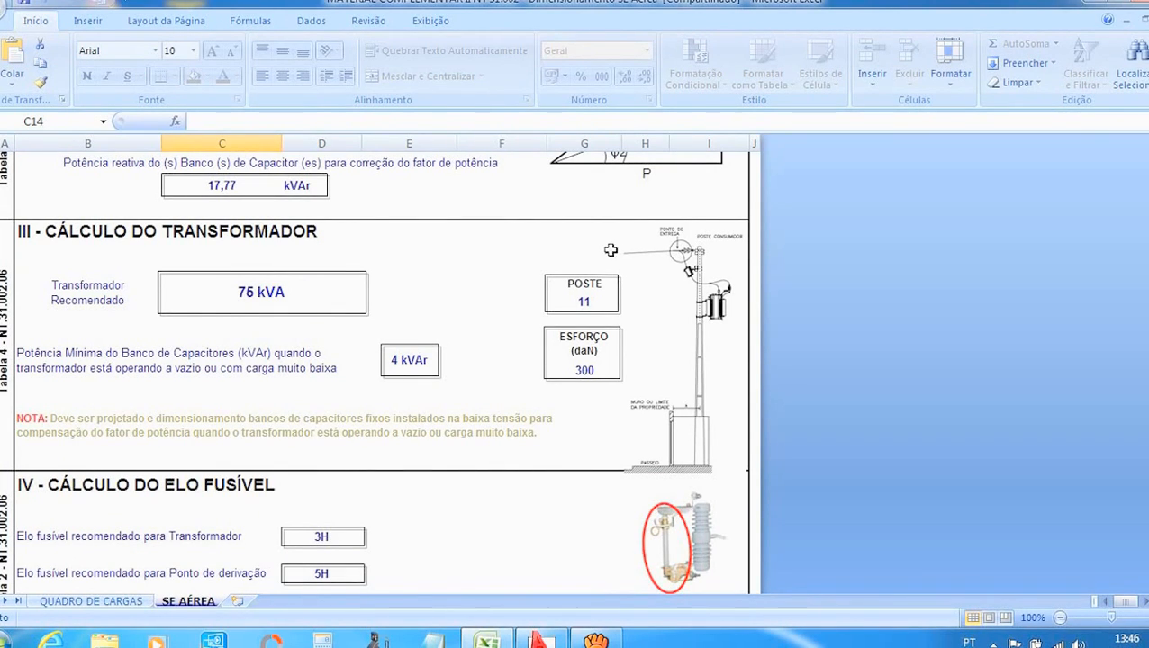
scroll(627, 281, "down", 3)
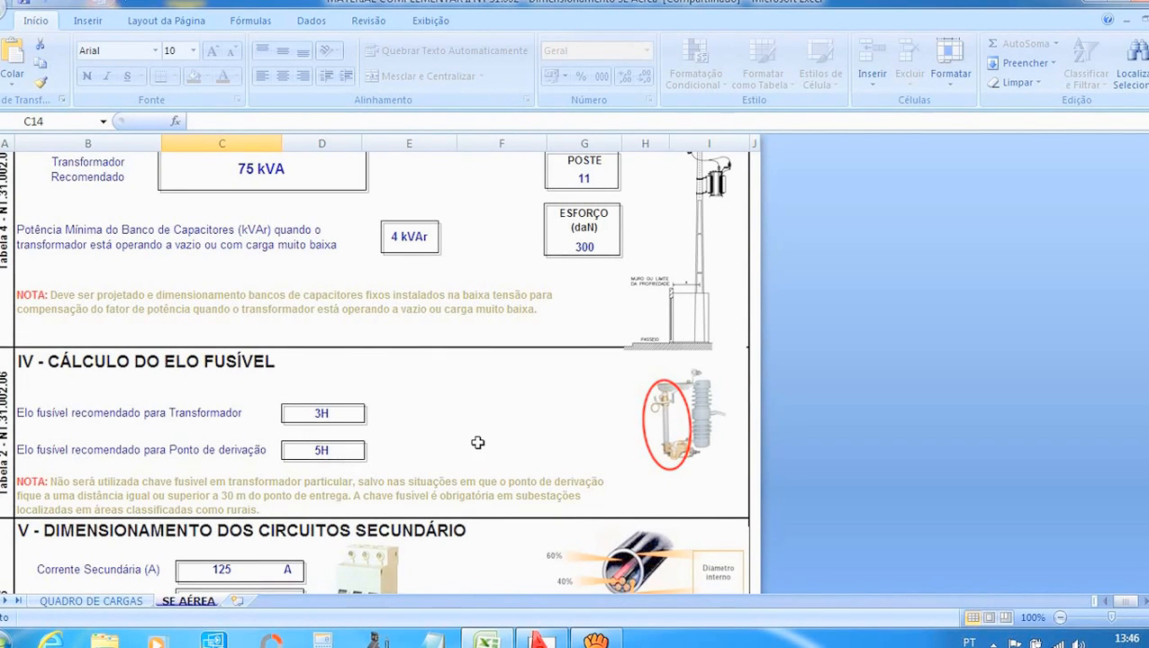
scroll(475, 439, "up", 2)
scroll(590, 359, "down", 2)
Step: Examine the secondary current and the breaker rating in the DIMENSIONAMENTO DOS CIRCUITOS SECUNDÁRIO section
scroll(147, 414, "down", 3)
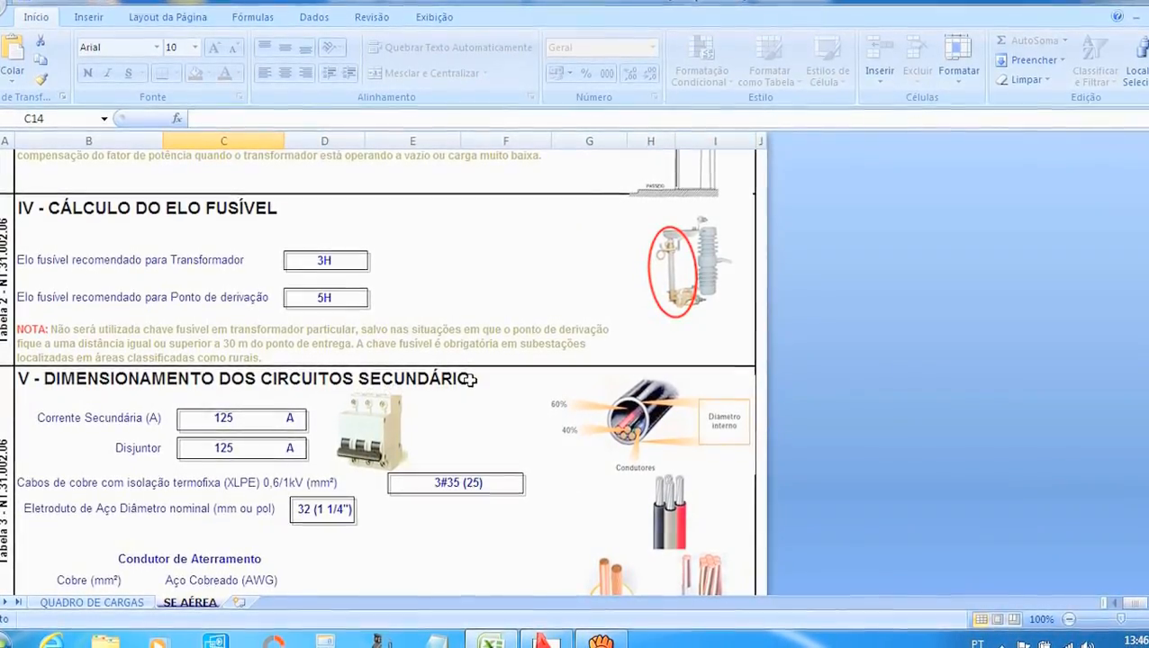
scroll(469, 379, "down", 1)
scroll(471, 381, "down", 1)
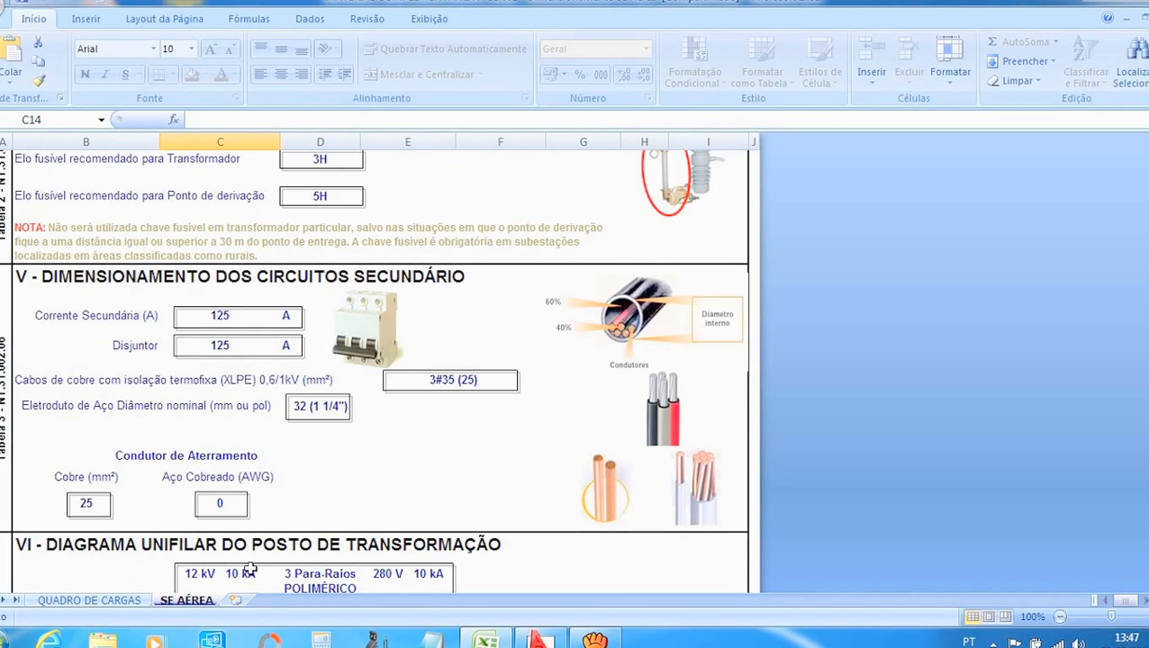
Step: Open Calculator beside the results and divide 75000 by 657 to check the transformer's secondary current
left_click(321, 640)
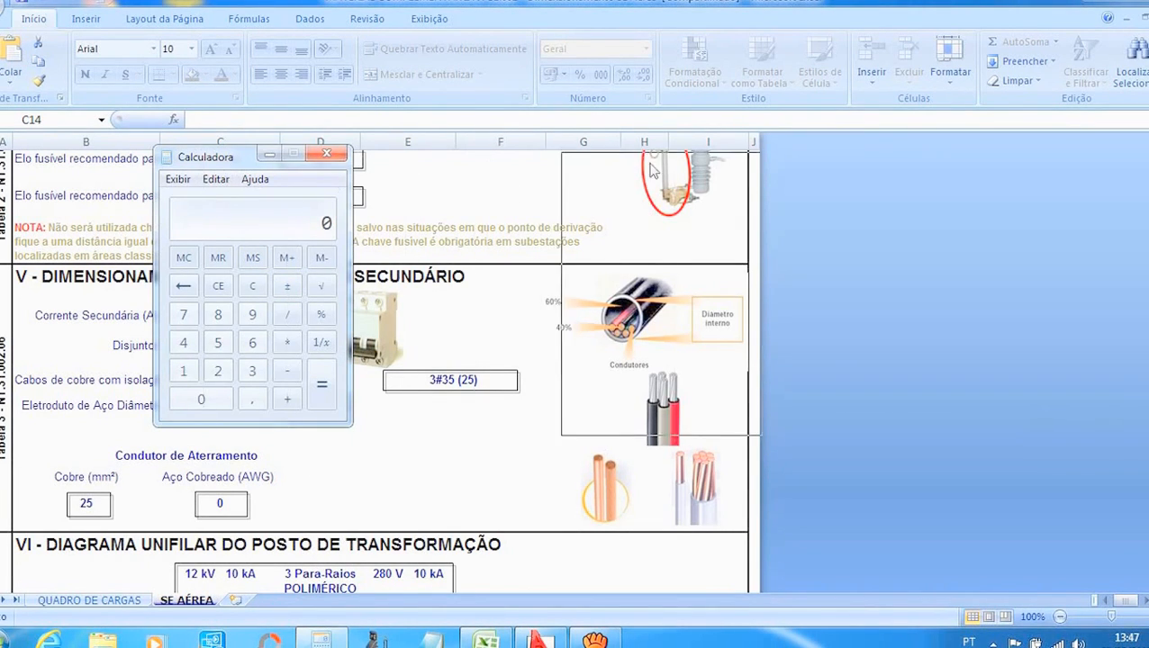
left_click_drag(226, 162, 657, 164)
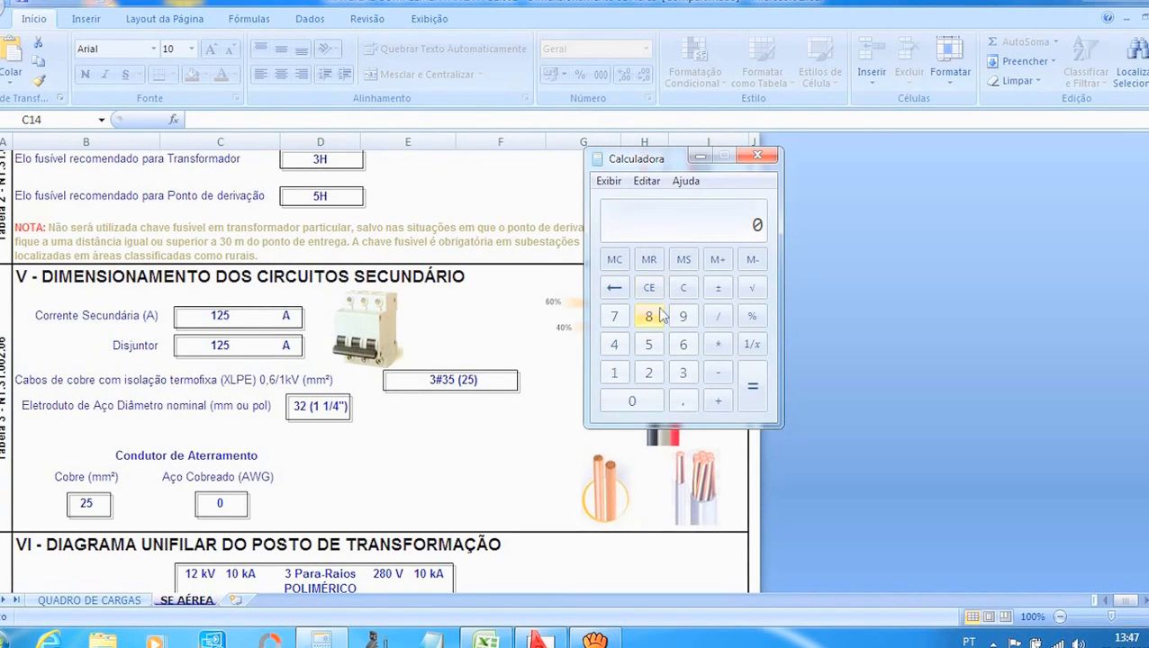
left_click(615, 319)
left_click(648, 347)
left_click(643, 398)
left_click(643, 398)
left_click(643, 398)
left_click(718, 317)
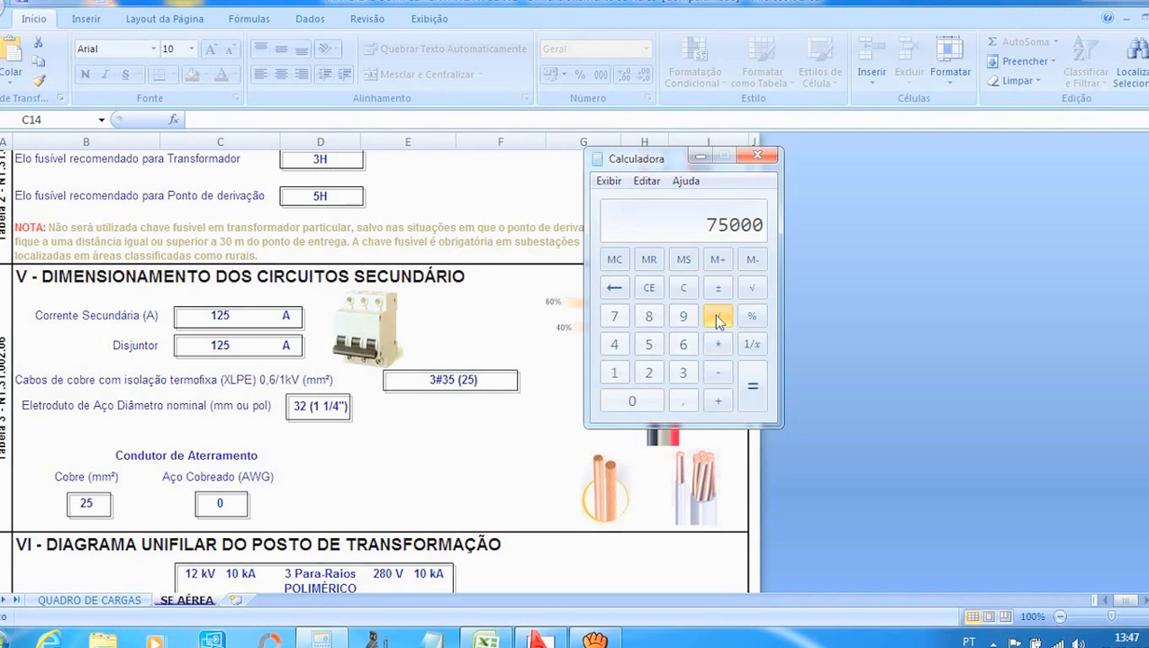
left_click(676, 350)
left_click(647, 346)
left_click(617, 321)
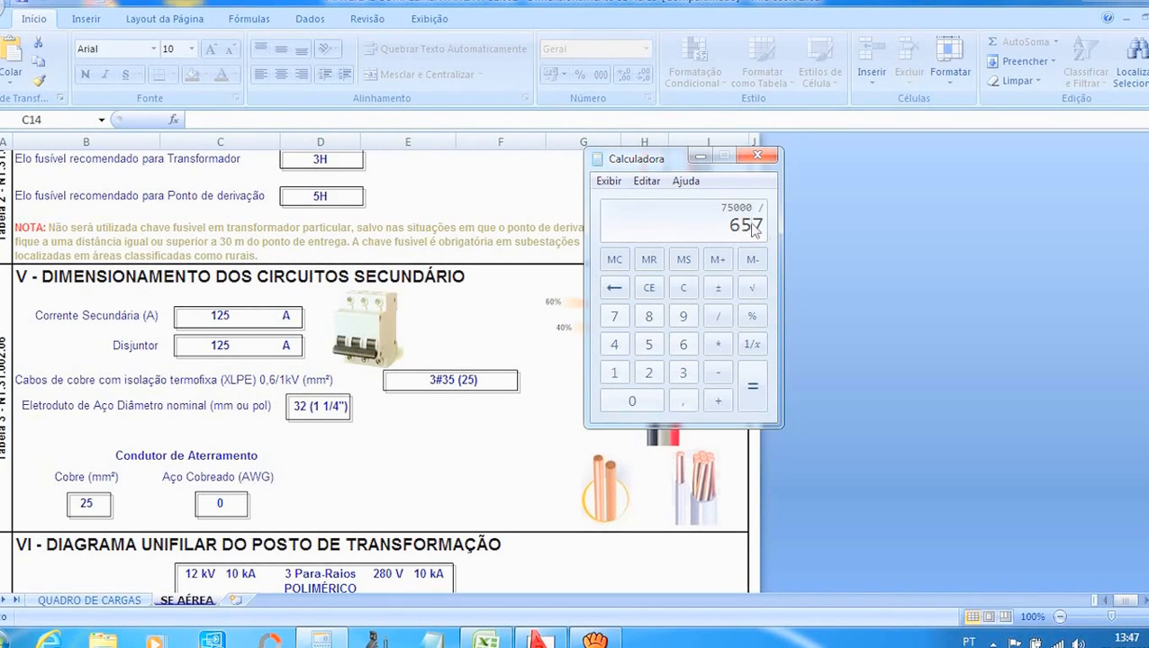
left_click(754, 396)
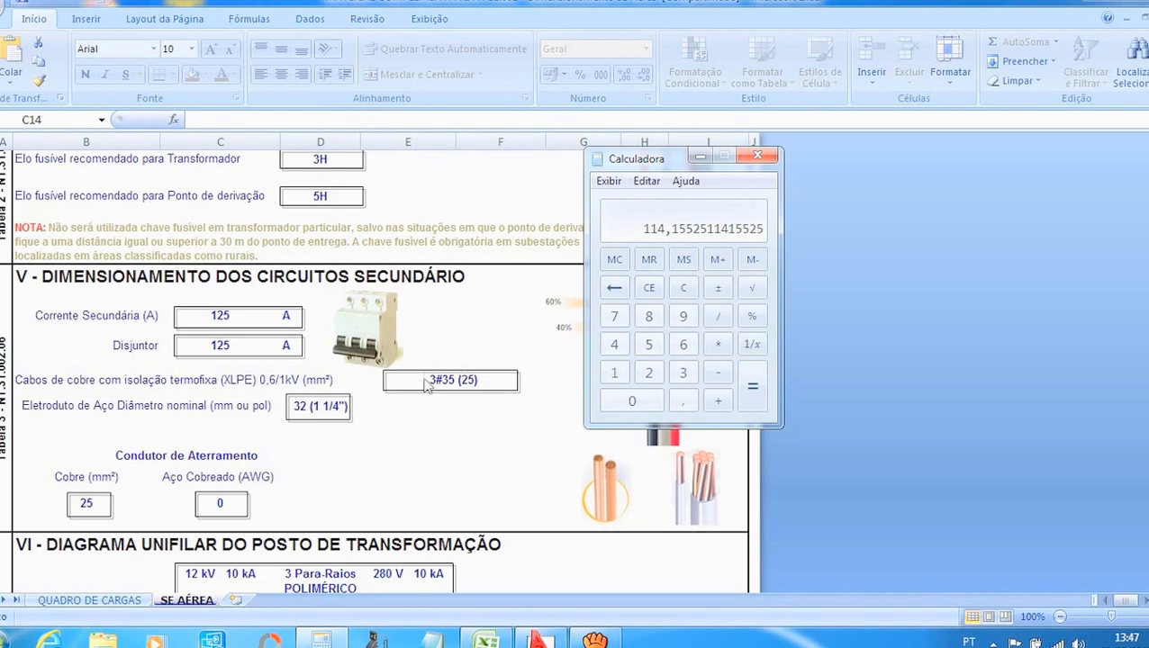
Step: Return to the workbook and examine the breaker, XLPE copper cables, steel conduit and grounding conductor sizes in section V
left_click(222, 347)
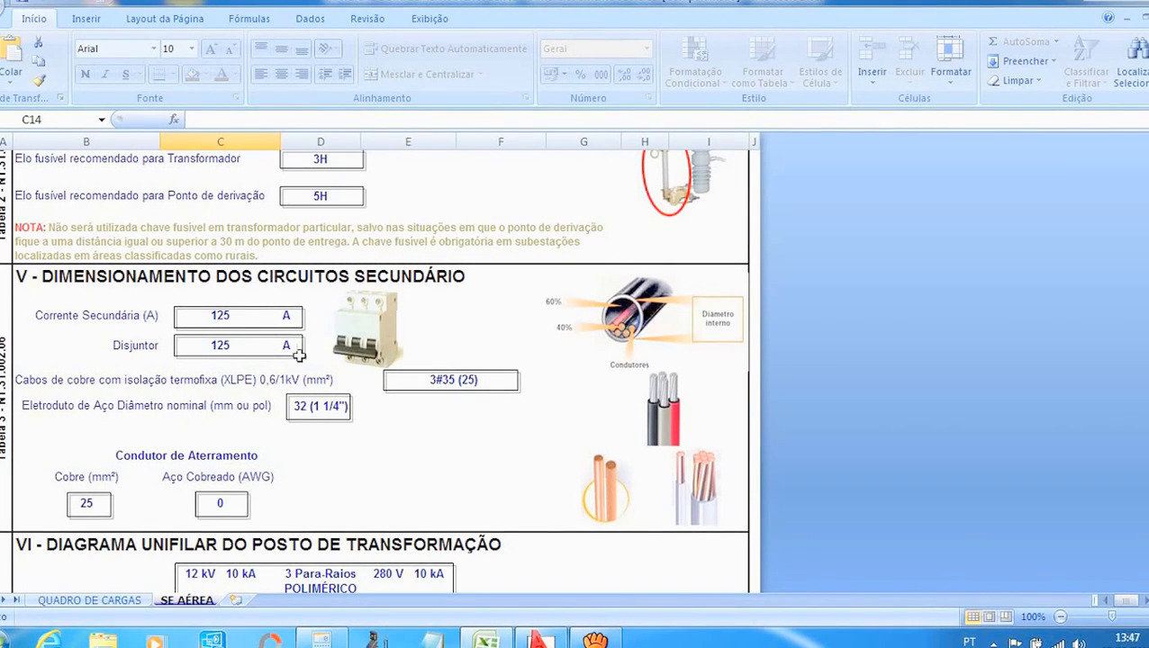
scroll(371, 330, "down", 1)
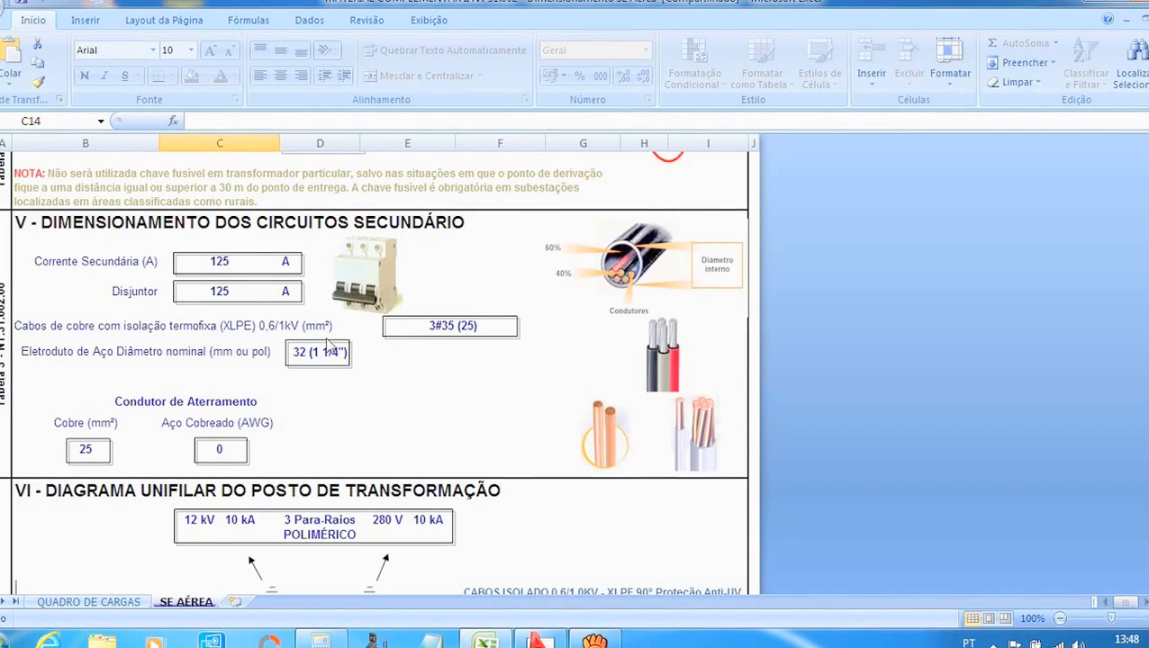
scroll(326, 339, "down", 1)
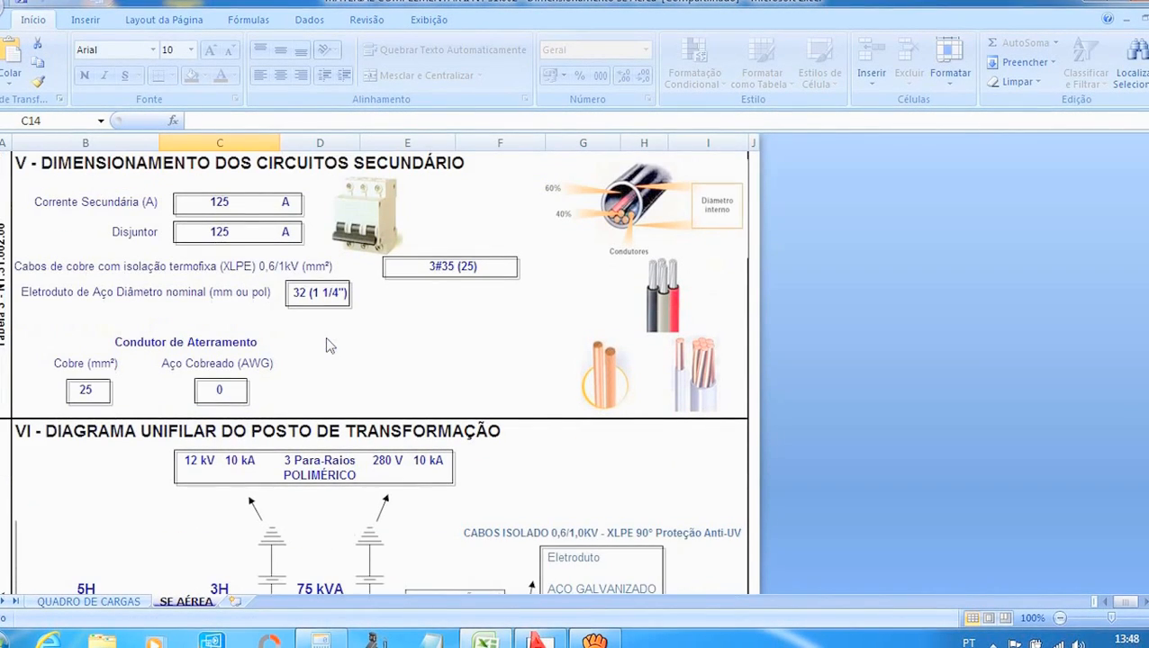
scroll(326, 339, "down", 1)
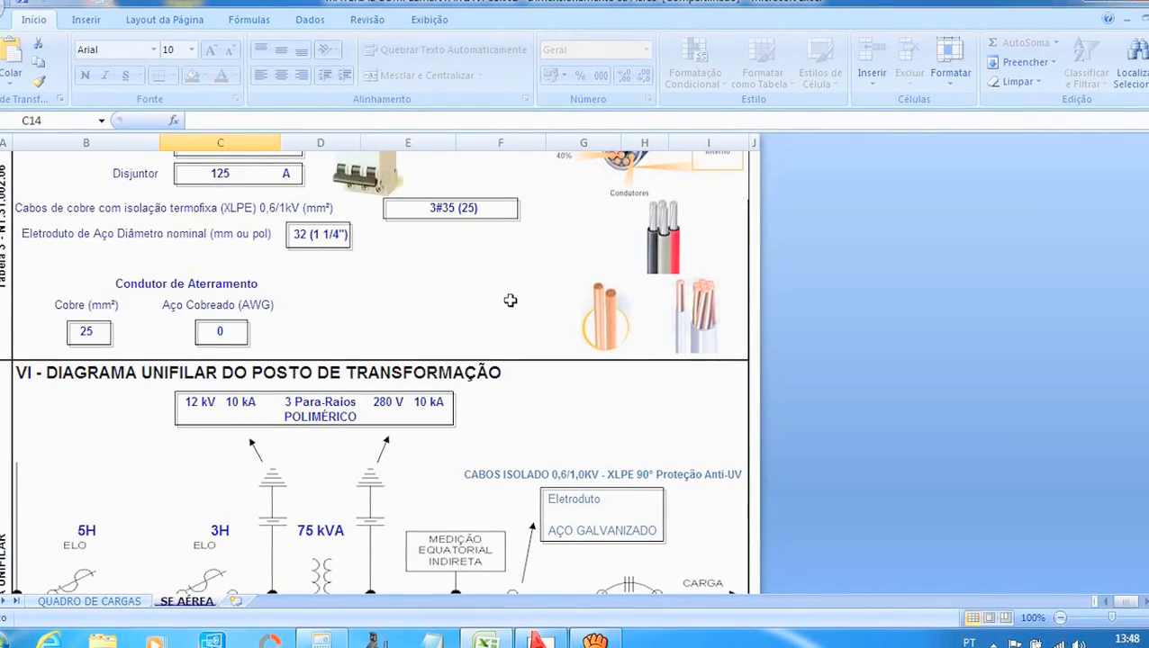
Step: Examine the transformation post's single-line diagram in section VI, including the surge arresters, fuse links, transformer, metering and breaker
scroll(506, 307, "down", 2)
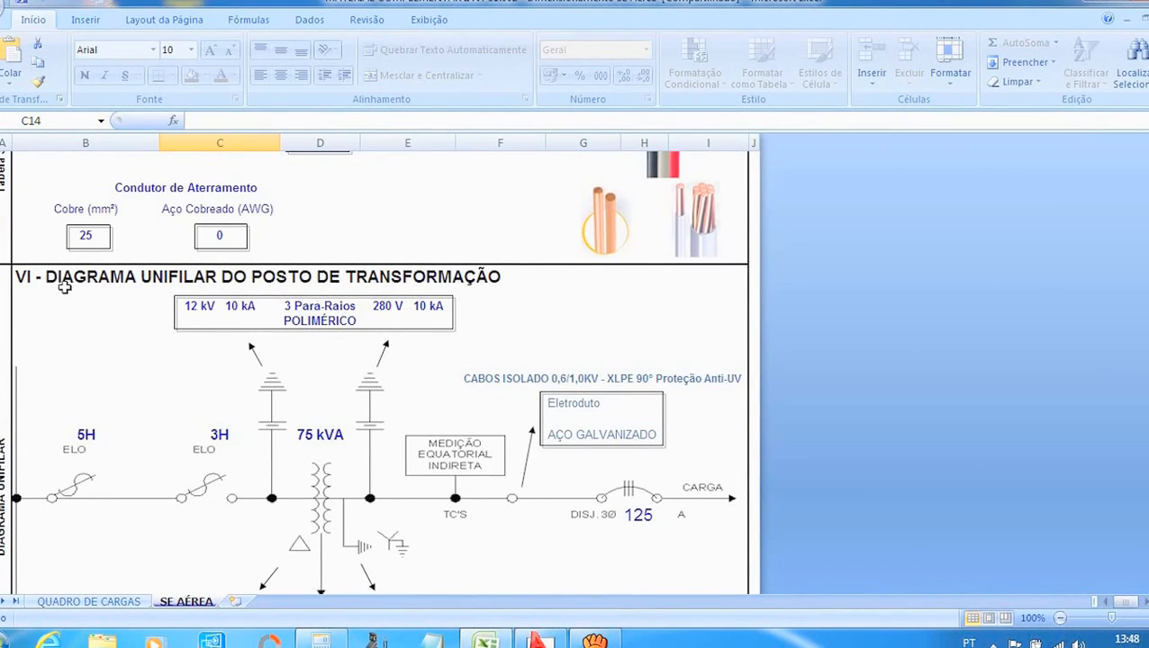
scroll(410, 289, "down", 2)
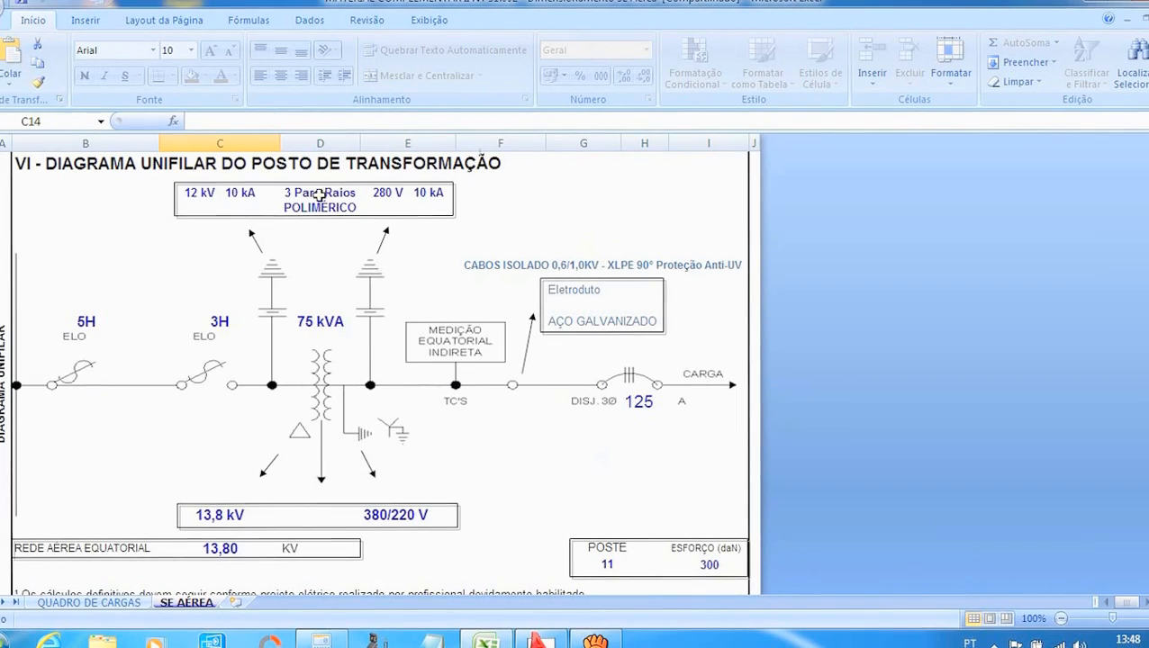
scroll(276, 209, "up", 1)
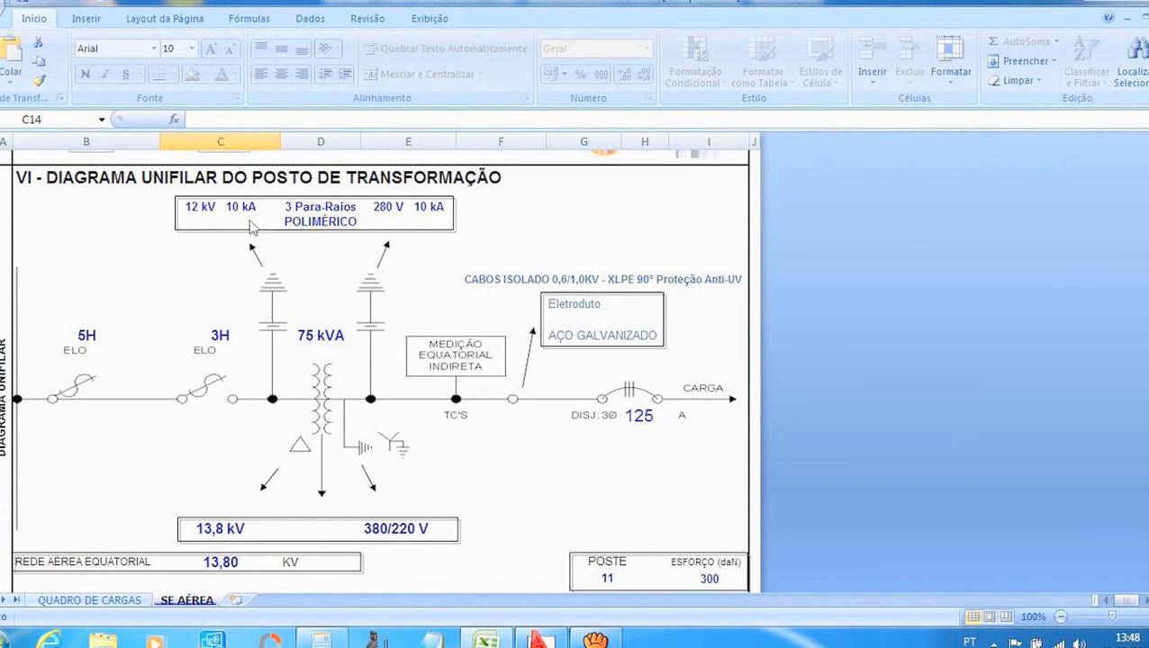
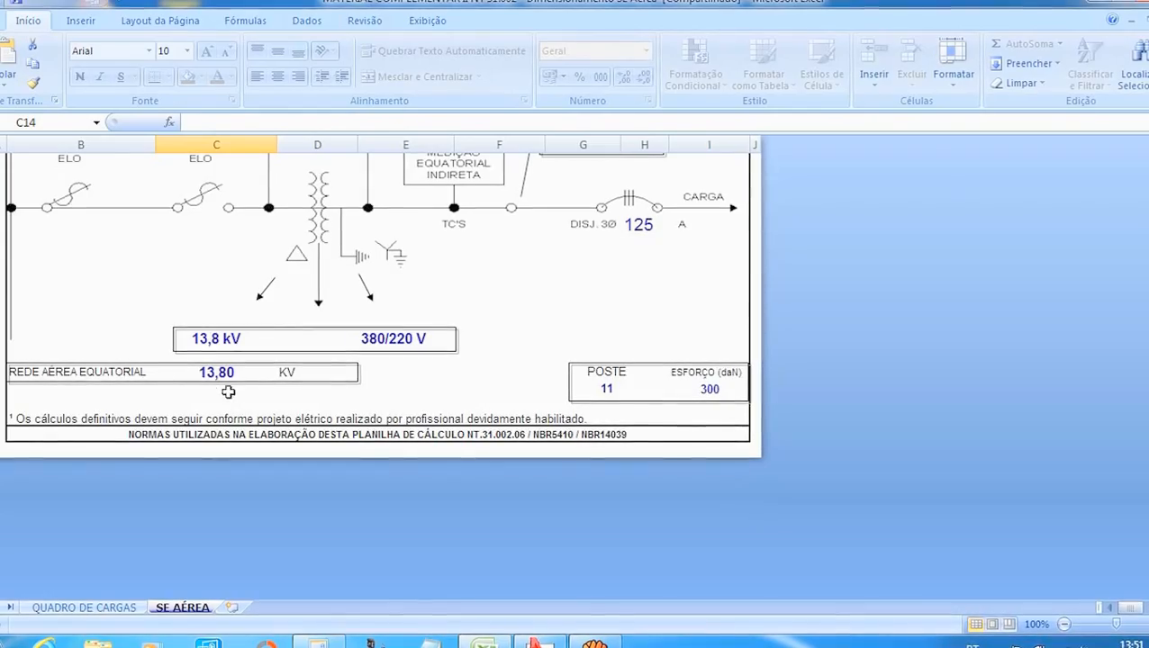
Step: Go back to the client data and the primary and secondary voltage inputs at the start of the SE AÉREA sheet
scroll(549, 407, "up", 10)
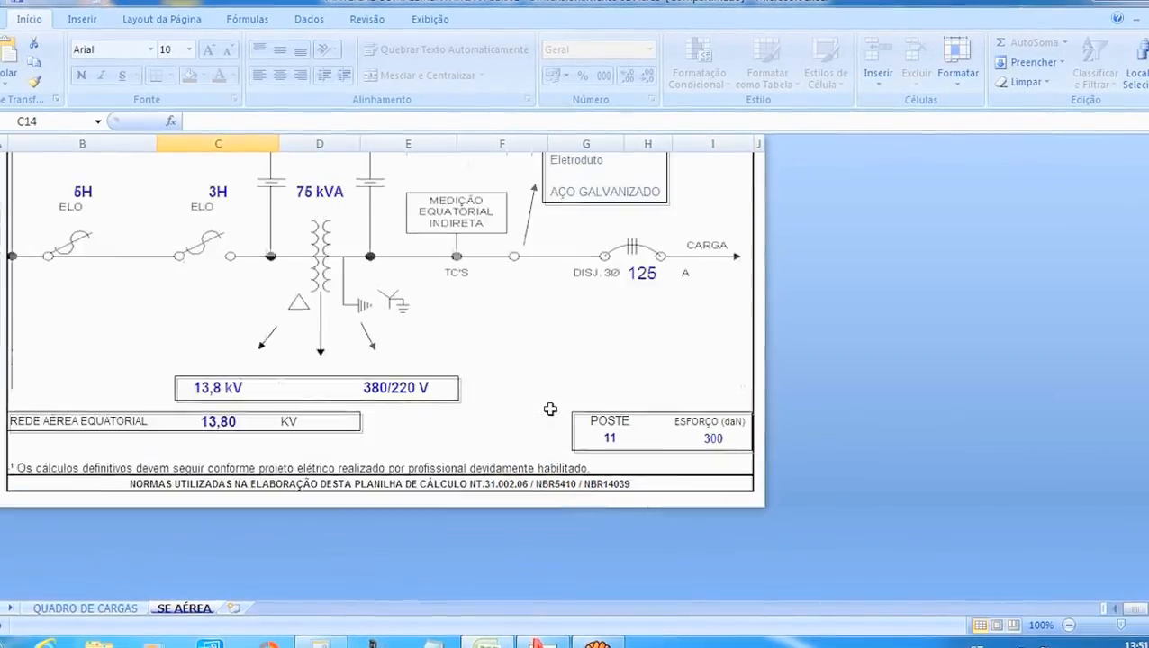
scroll(555, 411, "up", 15)
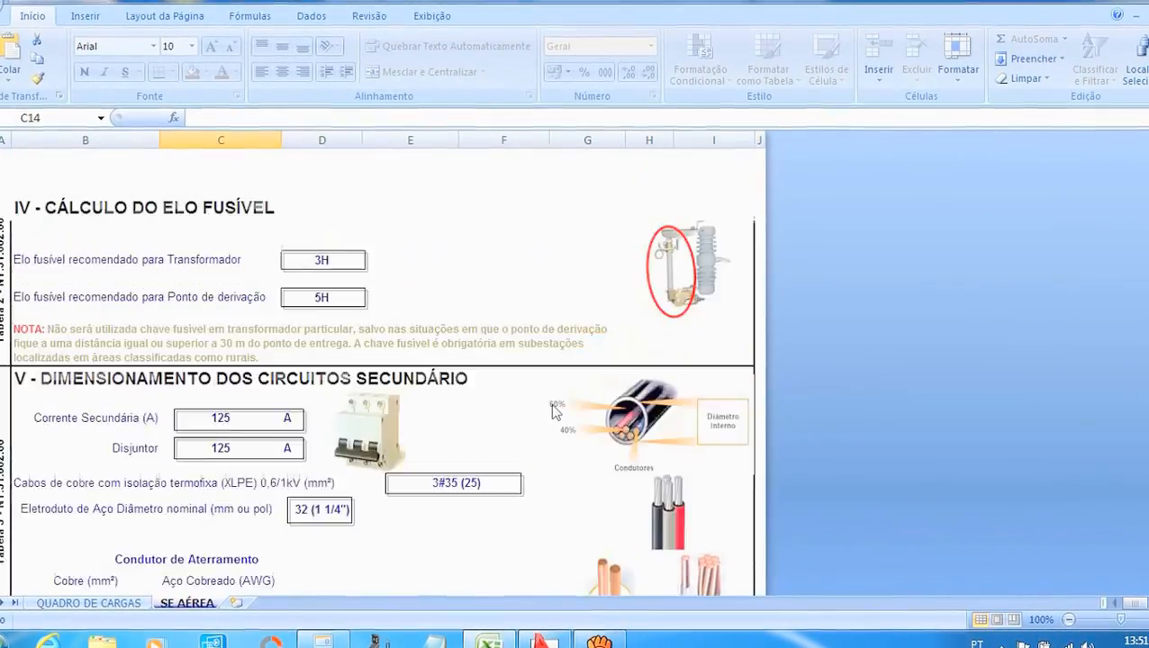
scroll(551, 403, "up", 3)
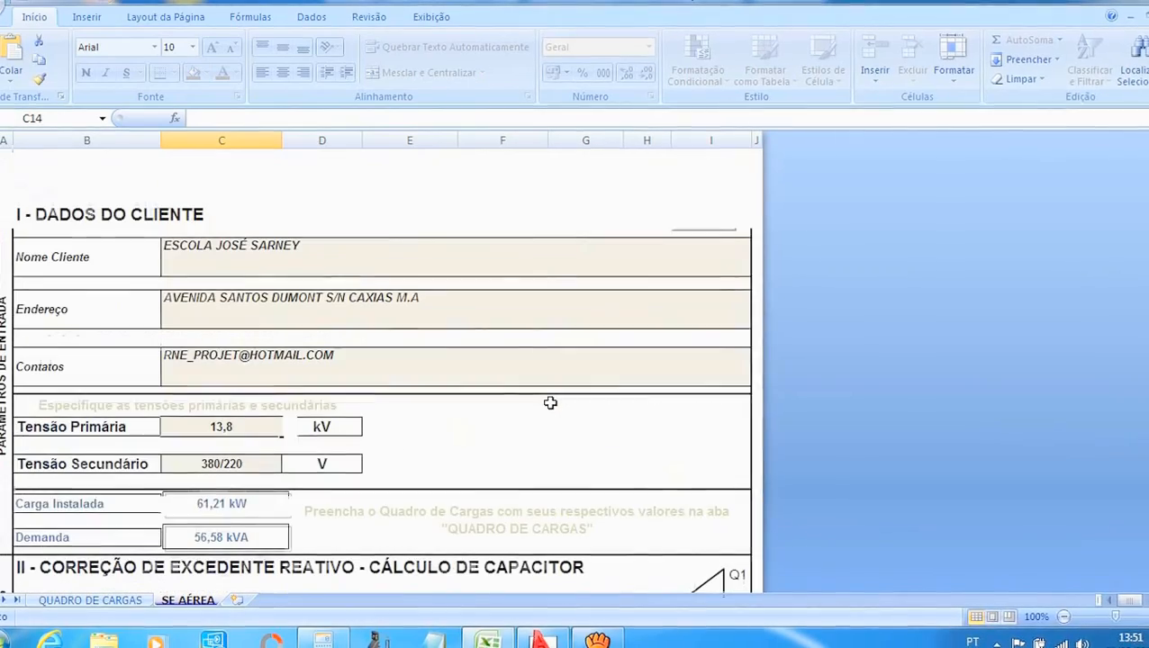
Step: Review the correction capacitor bank, the recommended transformer, and the pole height and effort on the SE AÉREA sheet
scroll(549, 404, "down", 3)
scroll(549, 404, "down", 6)
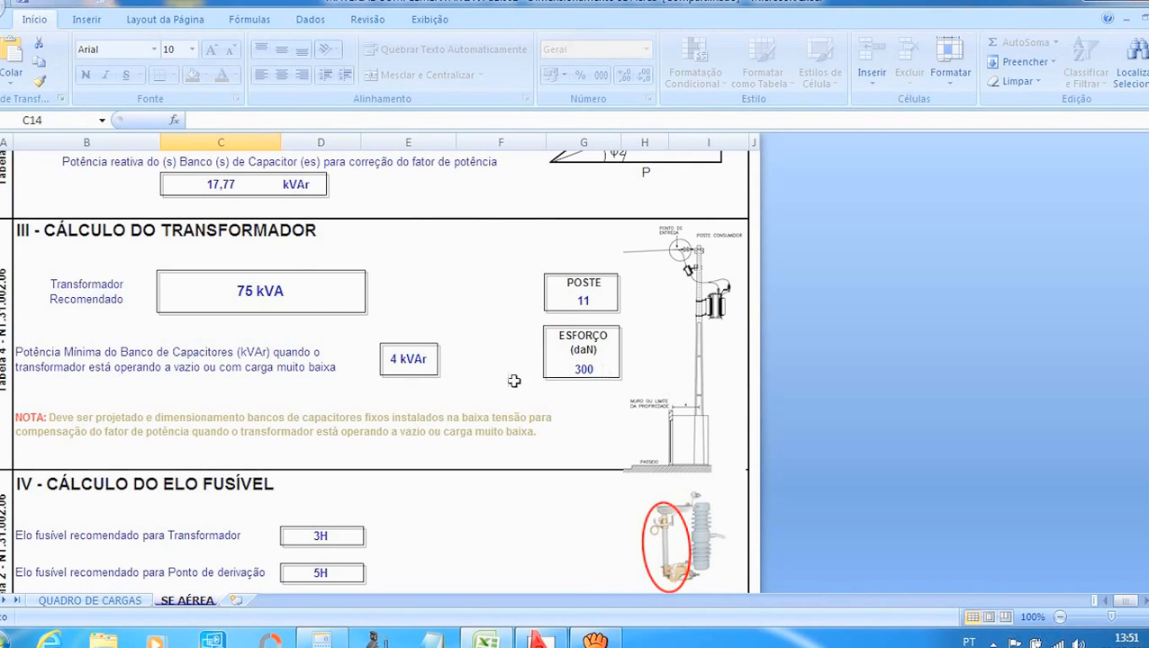
scroll(409, 360, "up", 3)
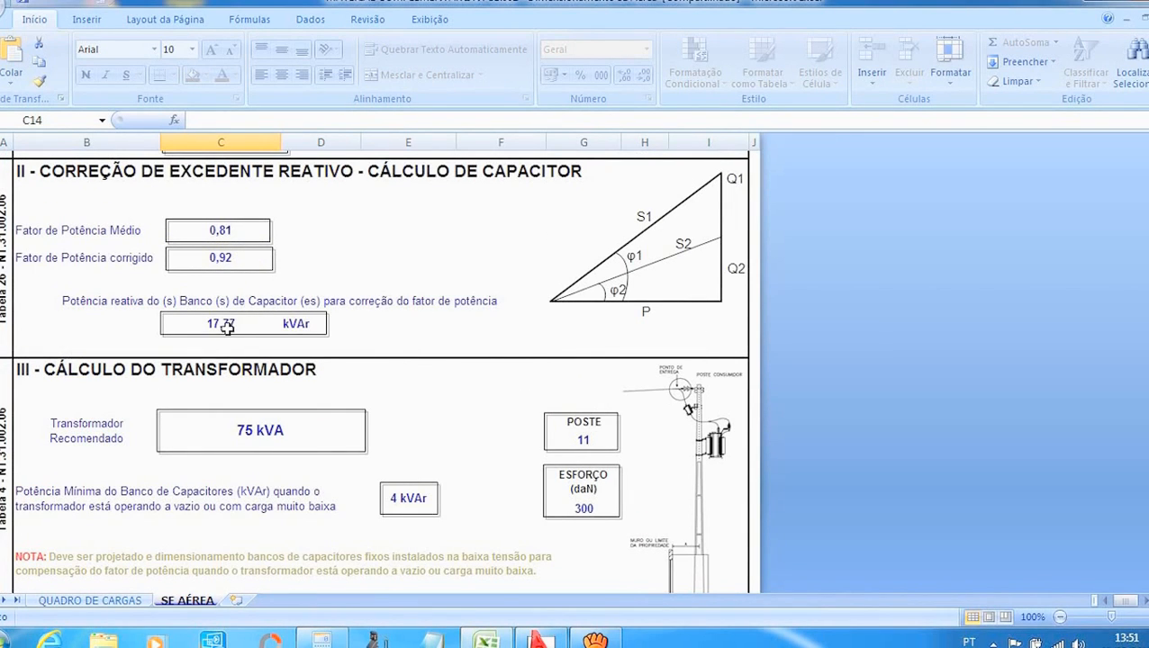
scroll(227, 328, "down", 5)
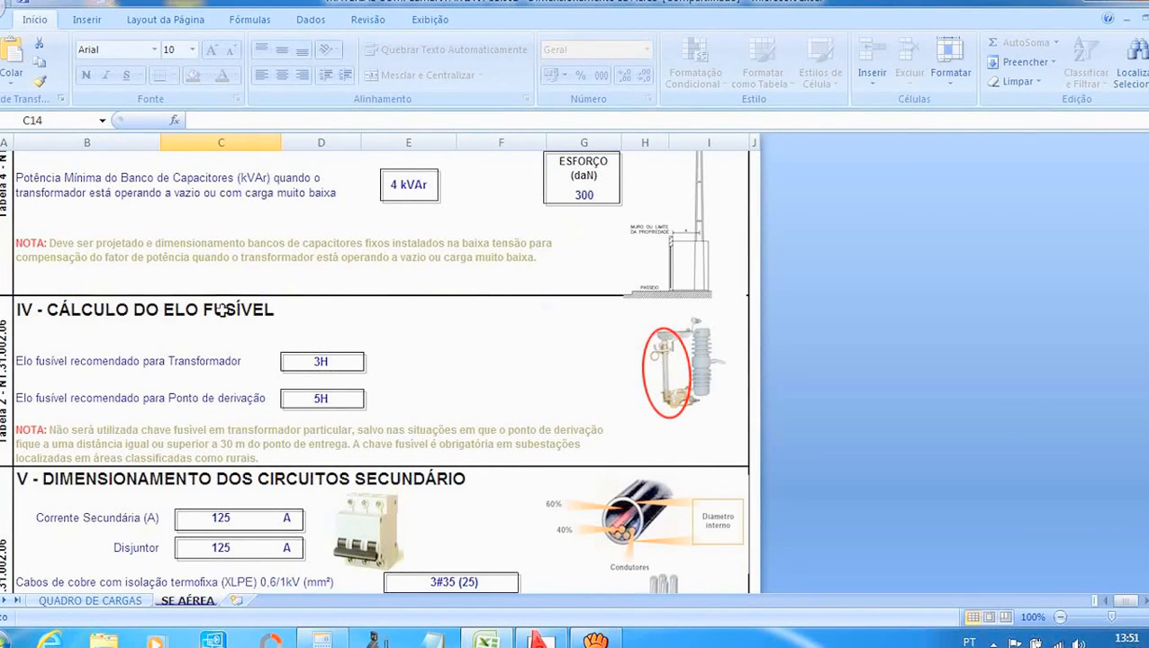
scroll(564, 345, "up", 3)
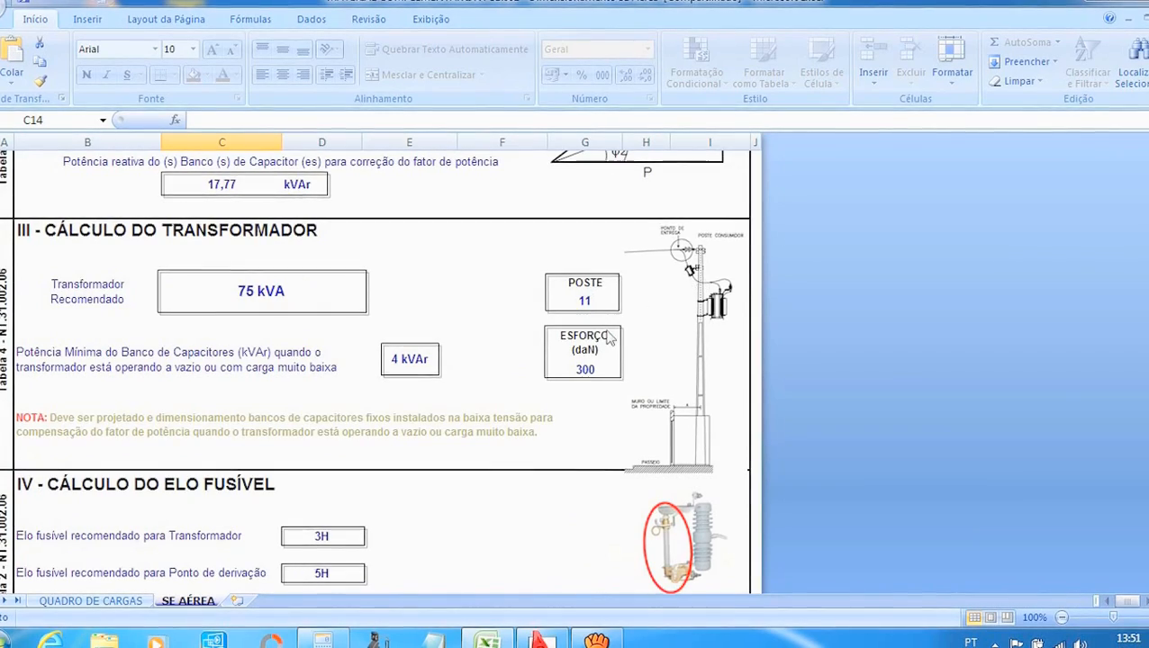
Step: Review the fuse links and the secondary circuit's breaker, cable, conduit and grounding conductor sizes down to the single-line diagram
scroll(587, 346, "down", 5)
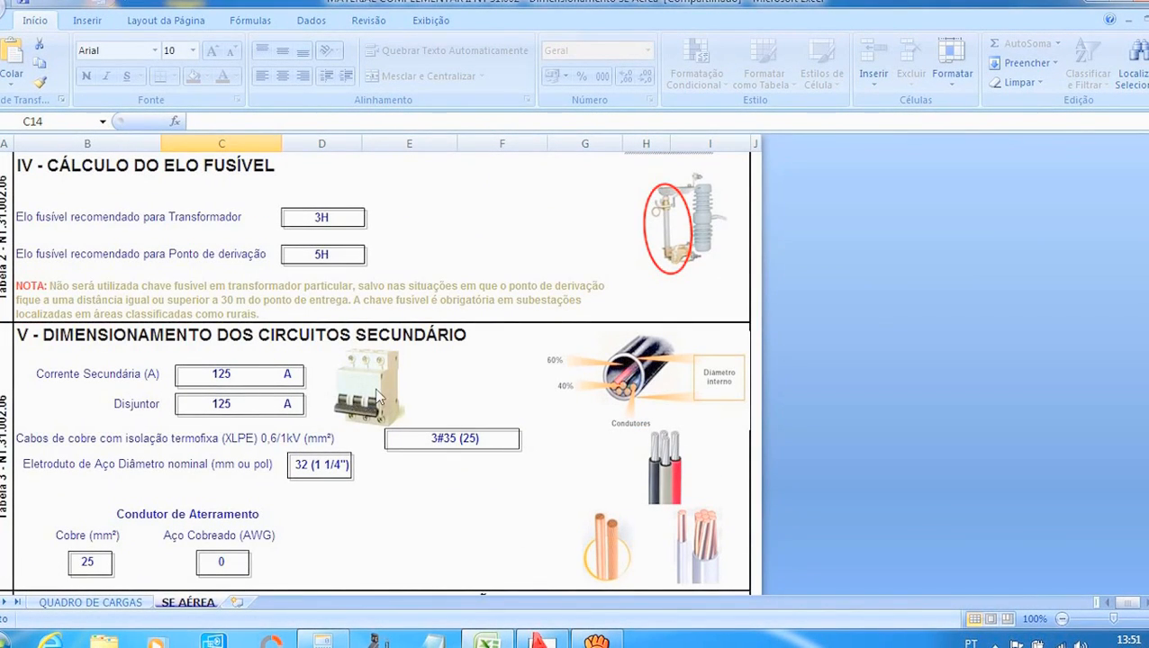
scroll(259, 394, "down", 3)
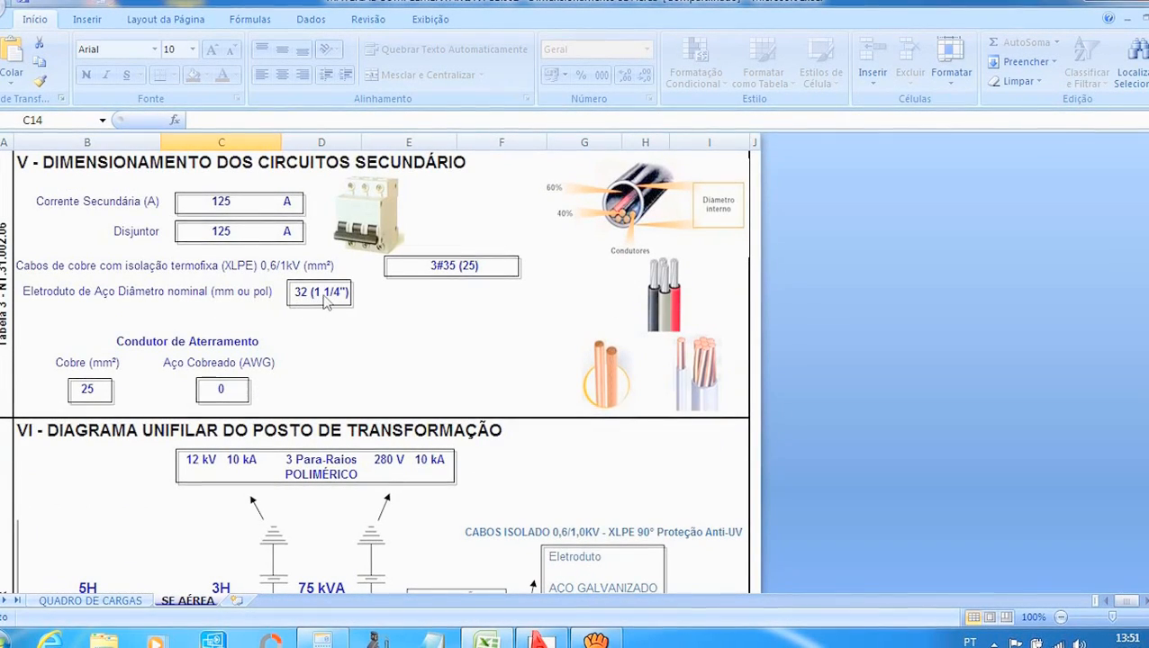
scroll(322, 294, "down", 2)
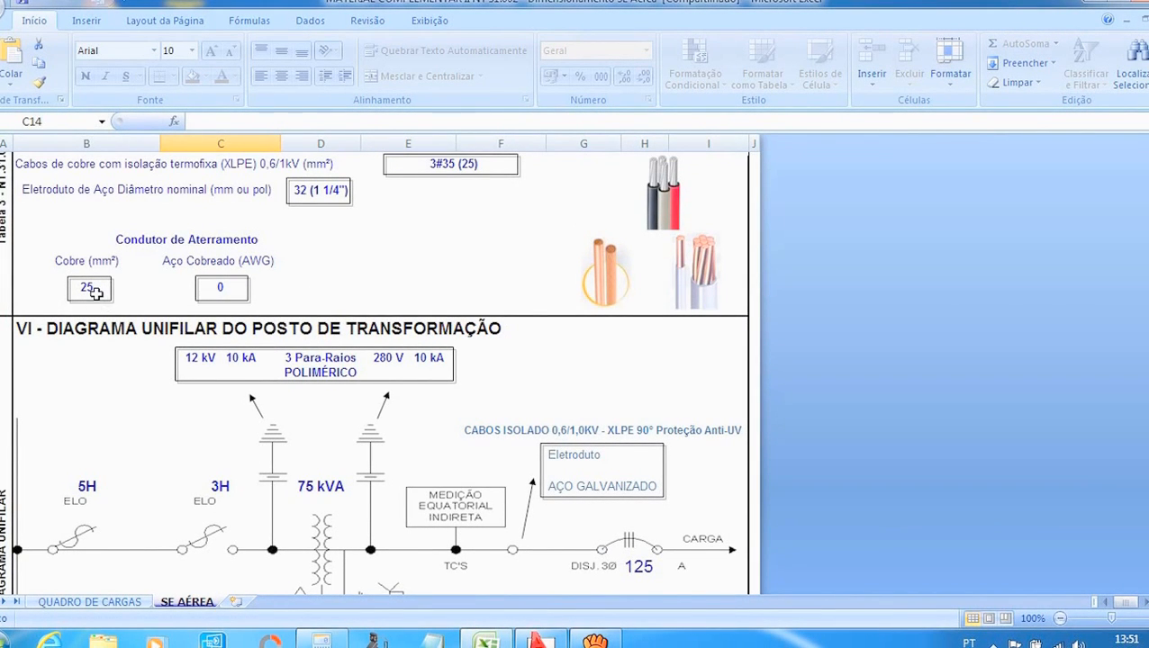
scroll(466, 159, "down", 2)
scroll(421, 269, "up", 4)
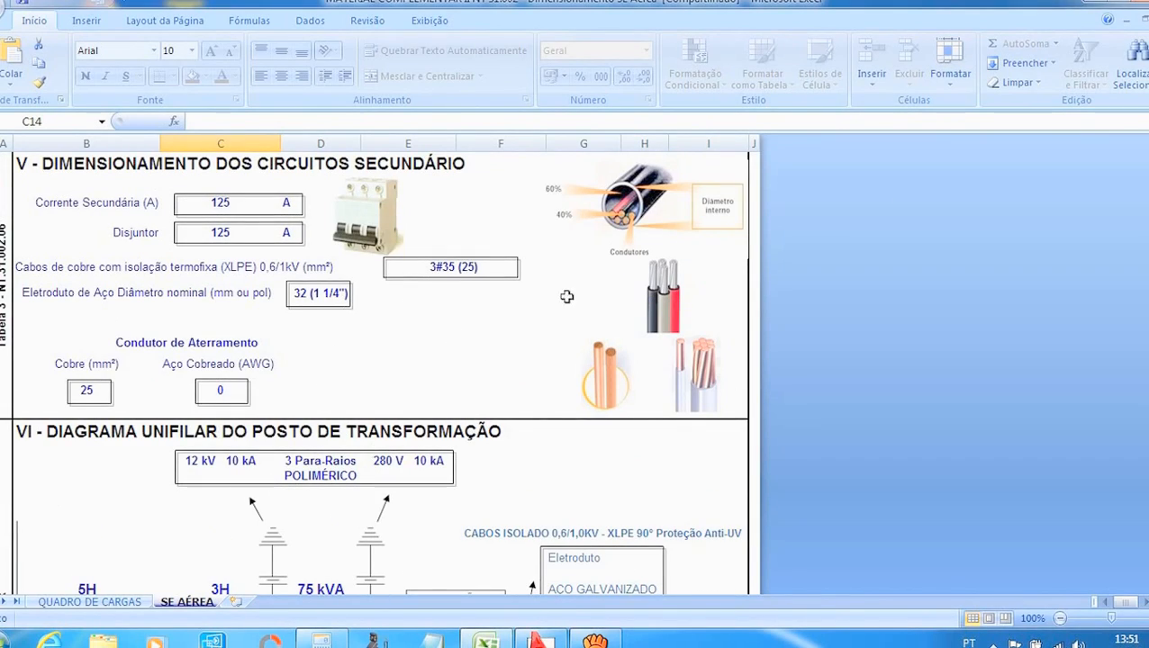
Step: Minimize the workbook, close Calculator and switch to the substation drawing in AutoCAD Electrical
left_click(1126, 20)
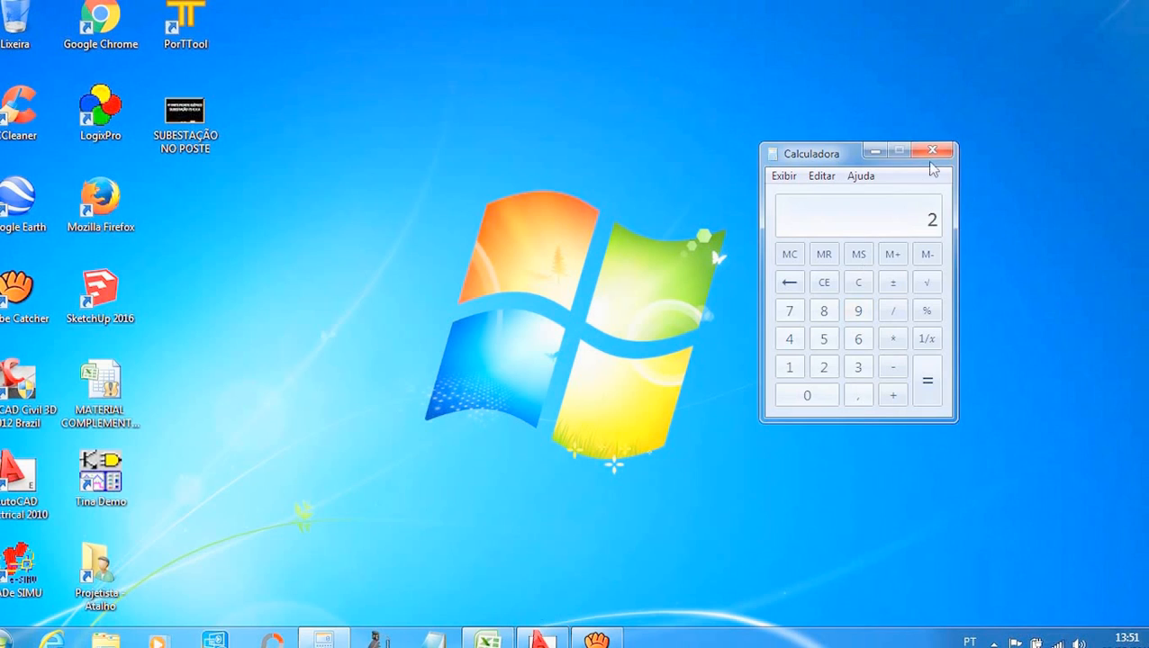
left_click(933, 153)
left_click(543, 642)
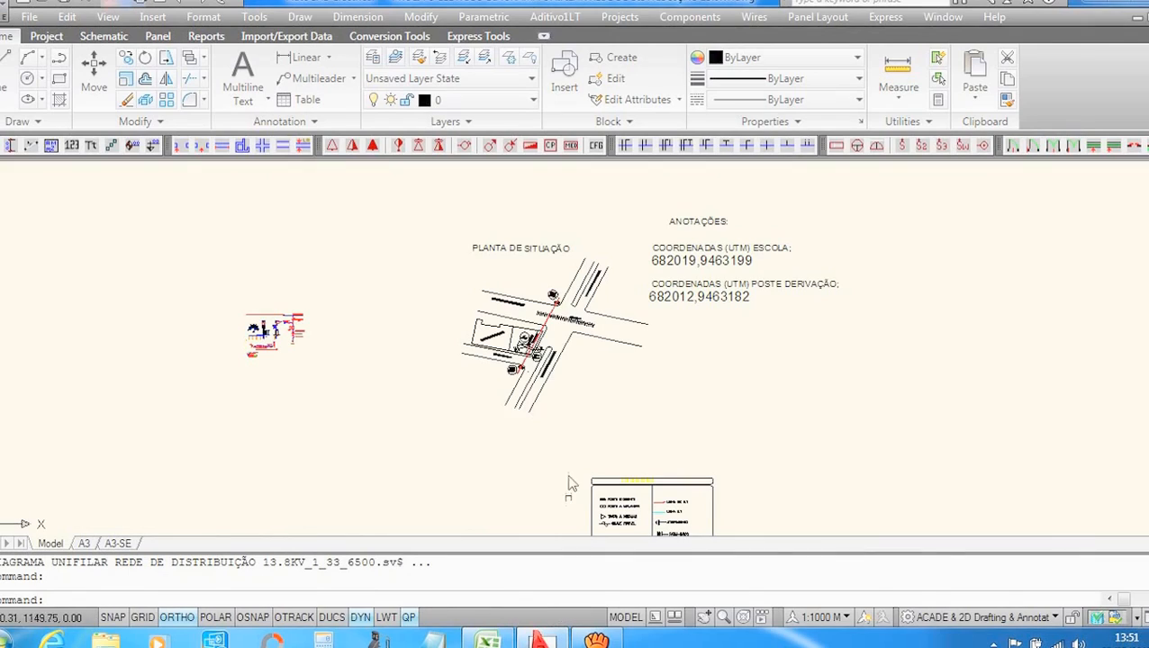
Step: Examine the title of the 75 kVA overhead substation view and the DIAGRAMA UNIFILAR beside it
scroll(230, 349, "up", 8)
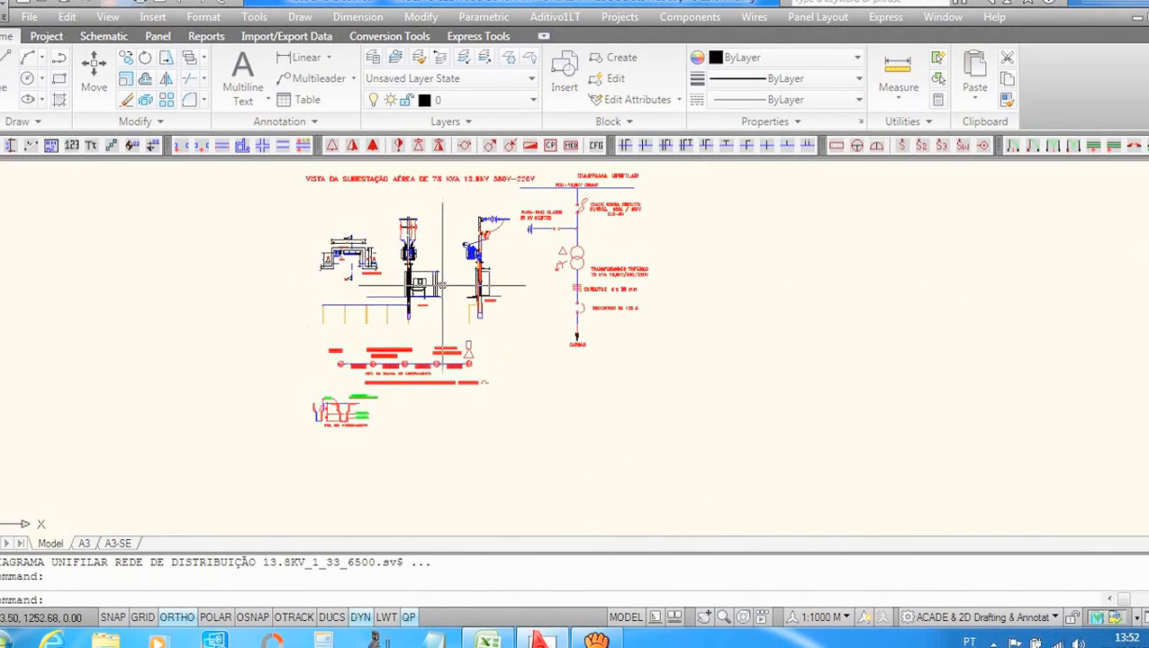
scroll(442, 219, "up", 3)
scroll(450, 220, "down", 3)
scroll(432, 202, "up", 5)
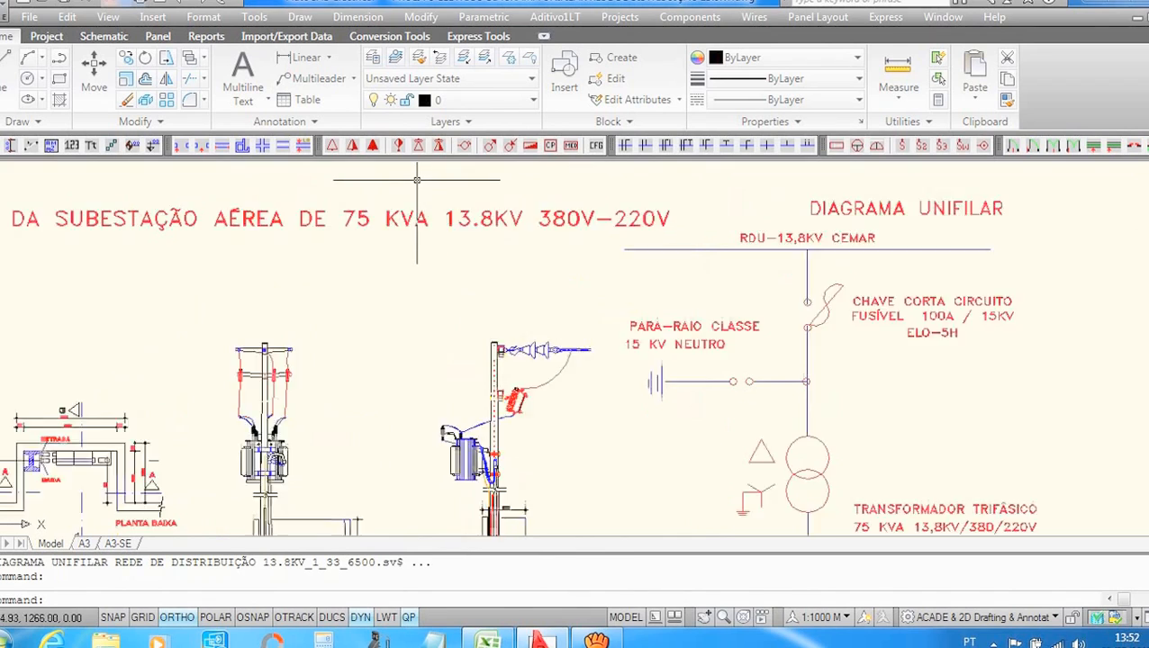
Step: Examine the pole-mounted transformer's front and side views, then the conductor and breaker in the drawing's single-line diagram
scroll(417, 180, "up", 2)
scroll(345, 214, "down", 4)
scroll(378, 243, "up", 2)
scroll(392, 259, "down", 4)
scroll(393, 351, "up", 5)
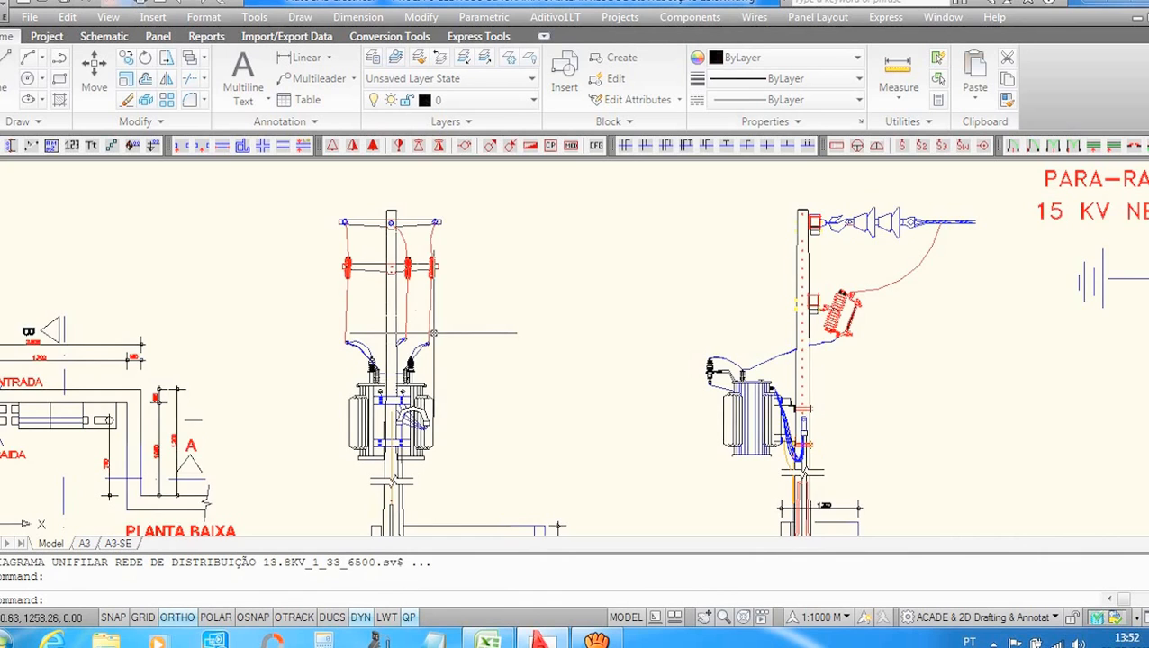
scroll(433, 333, "down", 5)
scroll(430, 367, "up", 3)
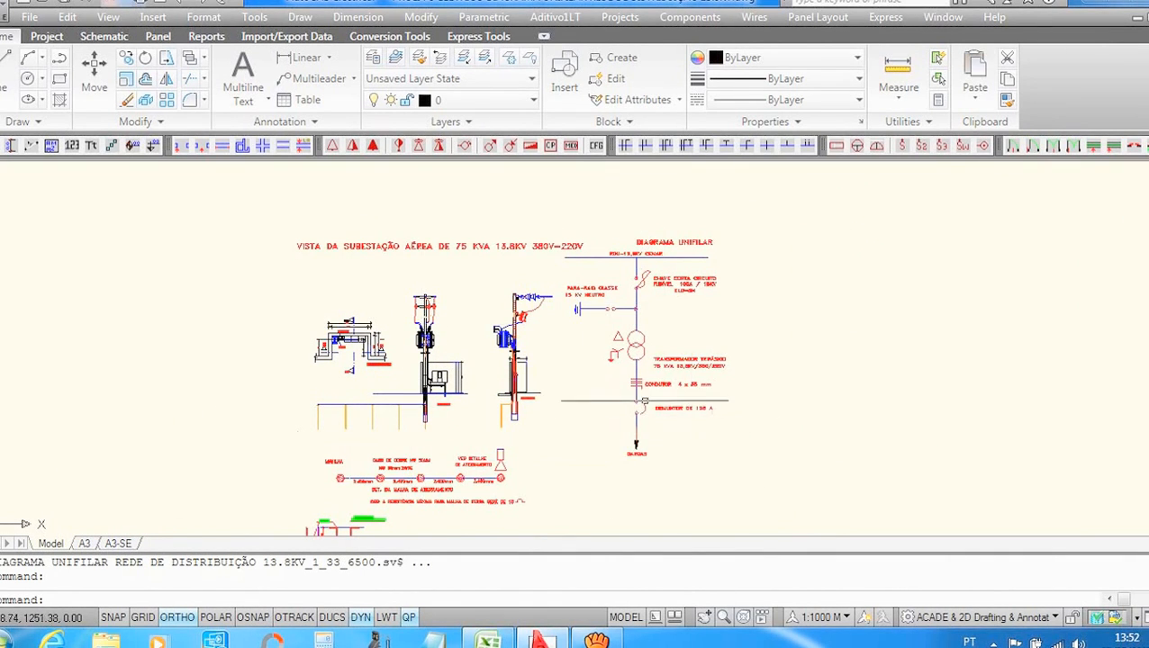
Step: Examine the transformer rating, conductor and breaker labels along the drawing's single-line diagram
scroll(645, 403, "up", 8)
scroll(618, 404, "up", 2)
scroll(618, 404, "up", 2)
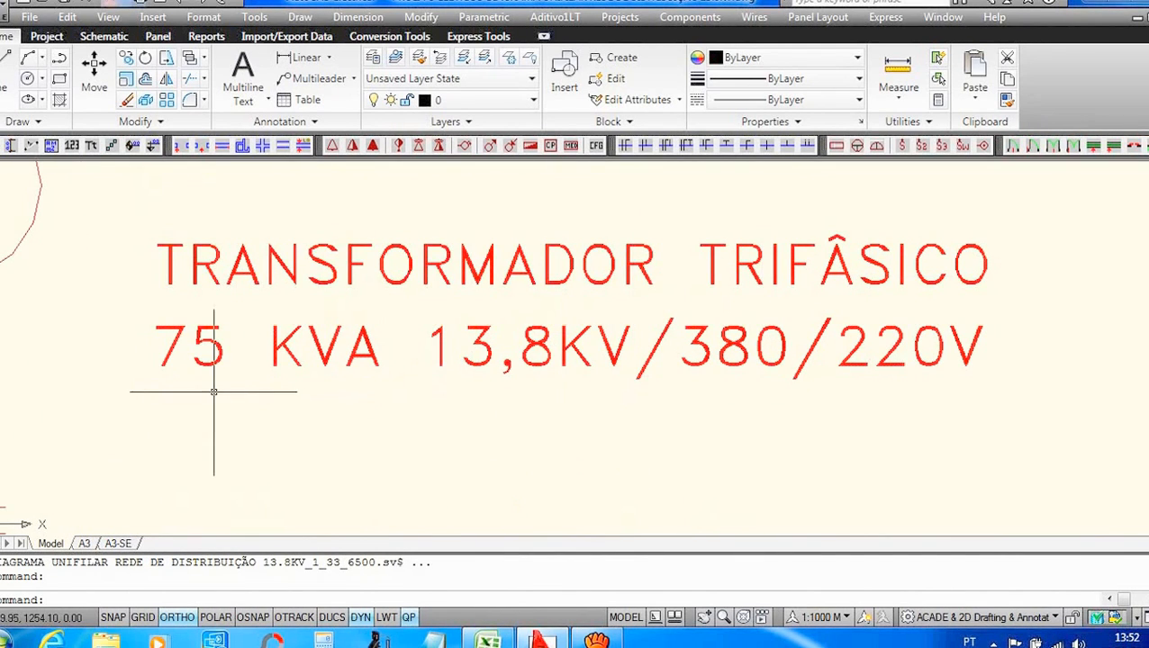
scroll(911, 358, "down", 5)
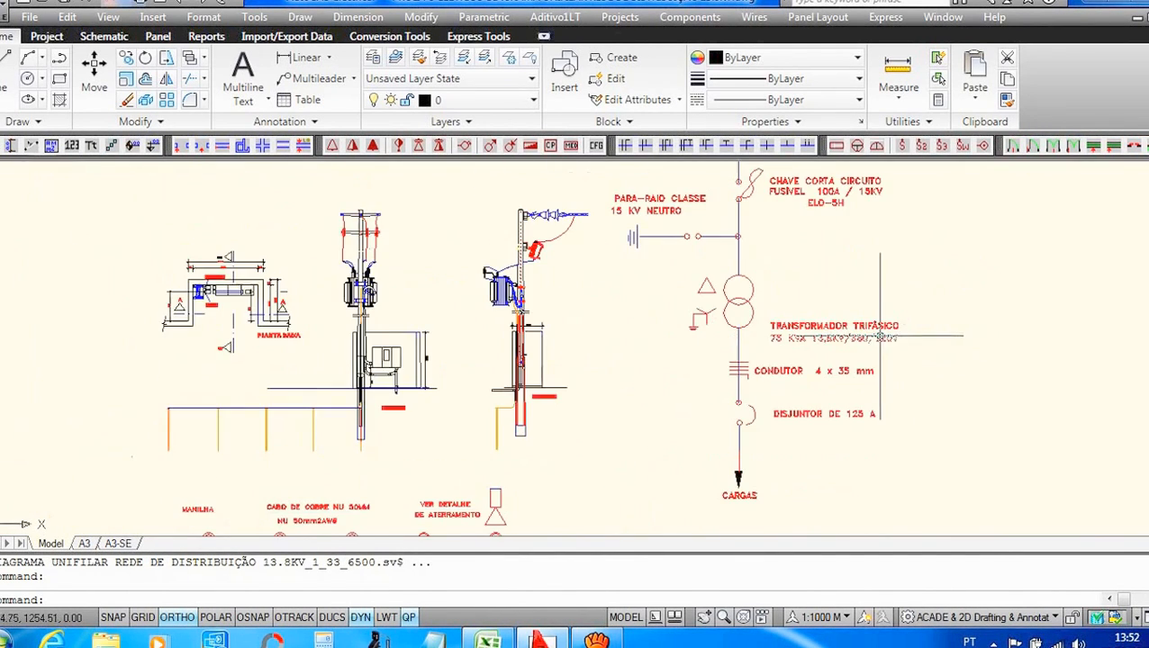
scroll(806, 295, "up", 6)
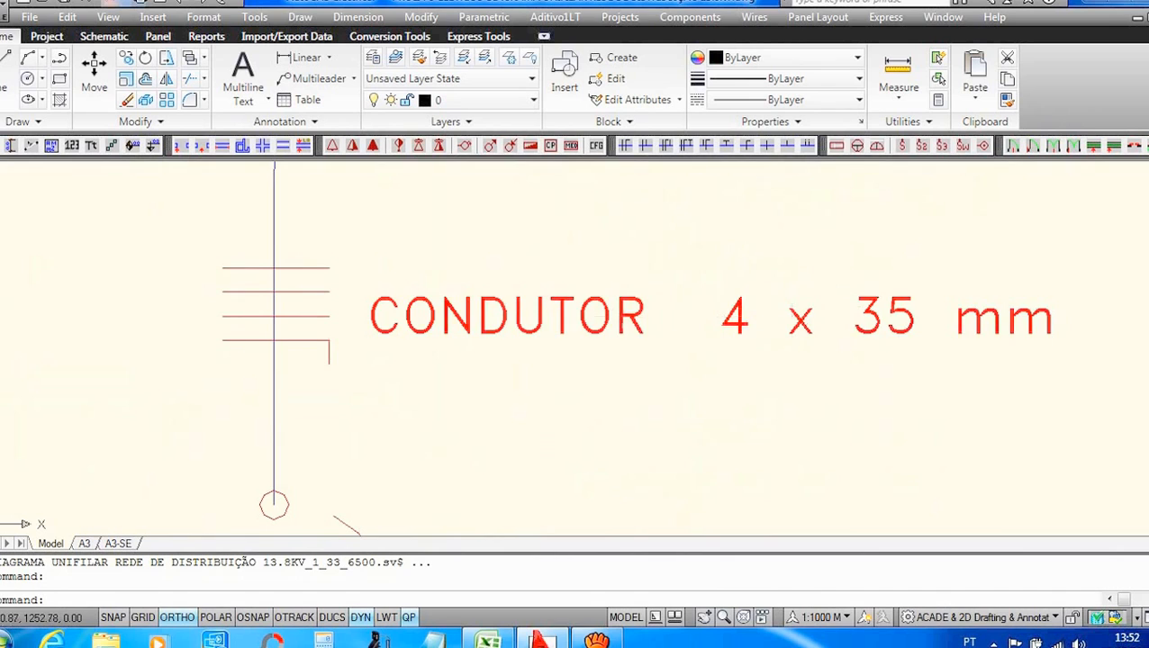
scroll(734, 315, "down", 4)
scroll(685, 307, "up", 5)
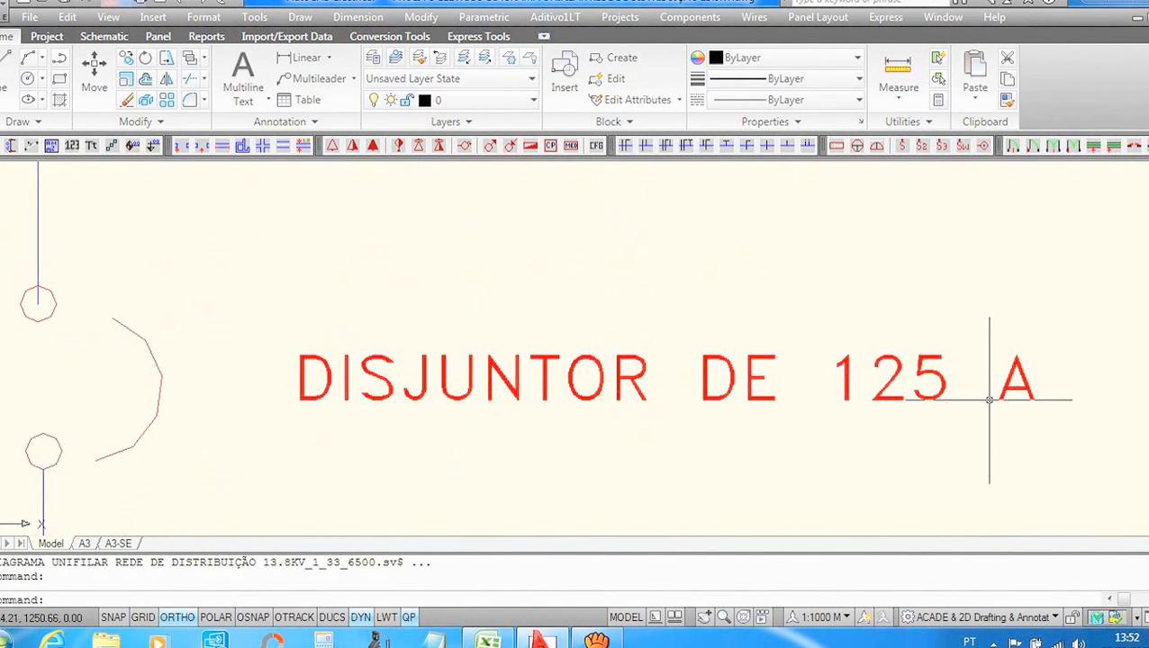
scroll(989, 400, "down", 5)
Step: Examine the bare copper cable labels and rod spacing in the grounding mesh detail, DET. DA MALHA DE ATERRAMENTO
scroll(765, 333, "down", 3)
scroll(619, 427, "up", 7)
scroll(510, 371, "down", 5)
scroll(338, 277, "up", 4)
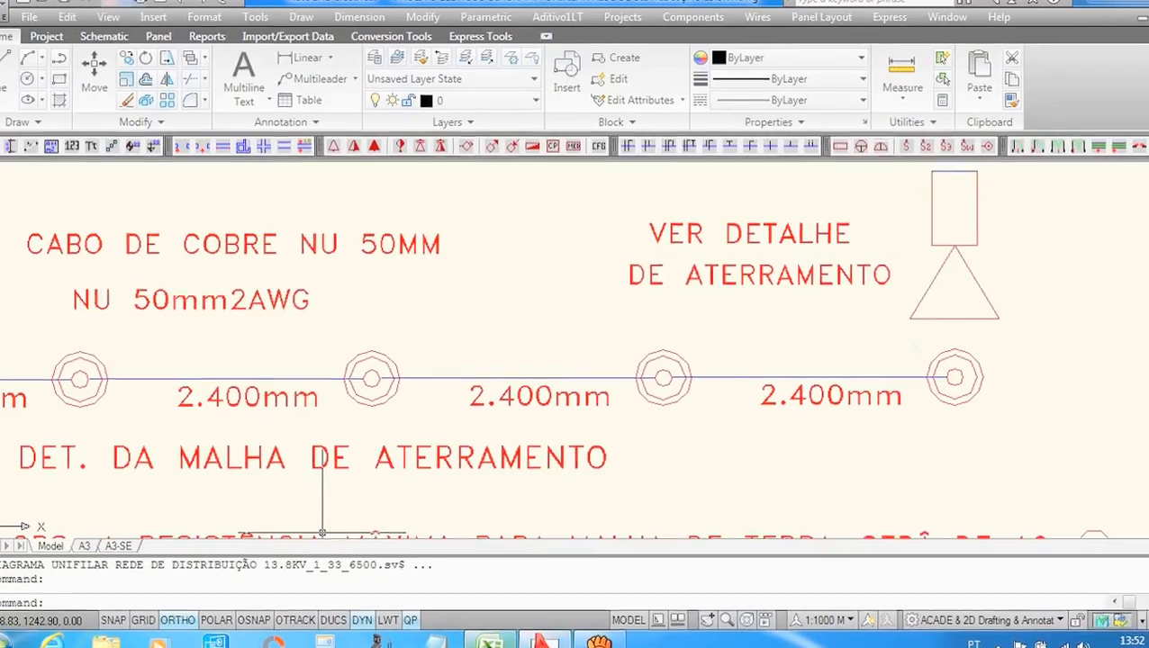
Step: Switch to the Excel workbook and check the grounding conductor size on the SE AÉREA sheet
left_click(487, 642)
scroll(539, 437, "down", 3)
scroll(536, 432, "down", 3)
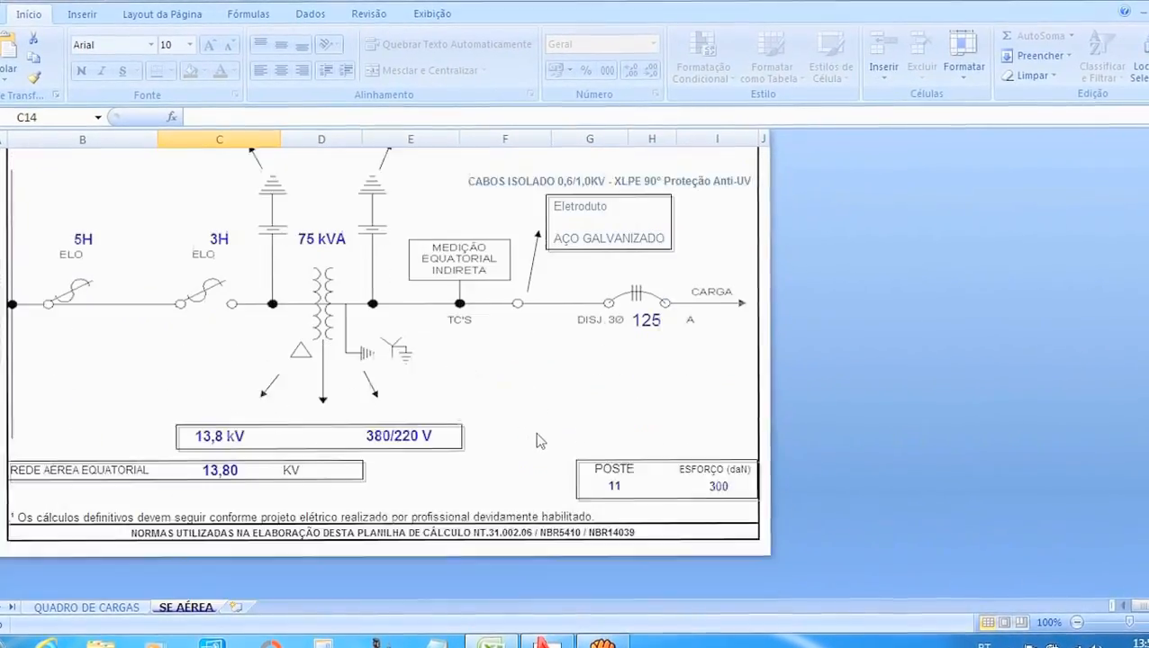
scroll(538, 428, "up", 6)
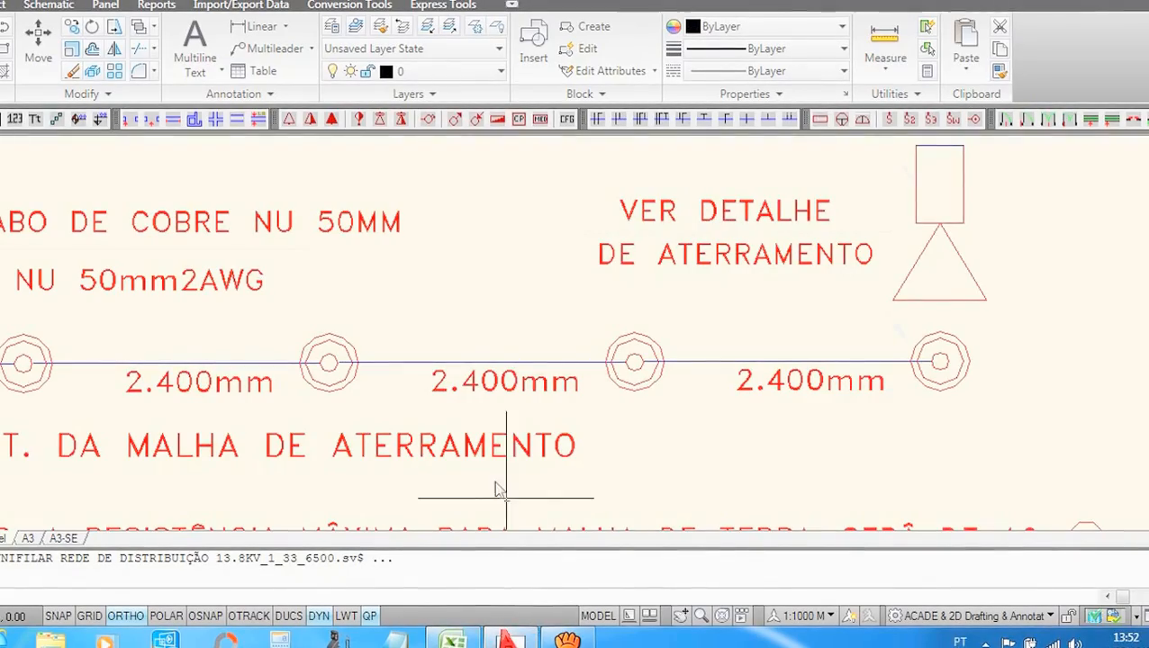
Step: In the AutoCAD drawing, change the upper copper cable label of the grounding mesh to read CABO DE COBRE NU 25MM
scroll(495, 478, "down", 4)
scroll(391, 383, "up", 5)
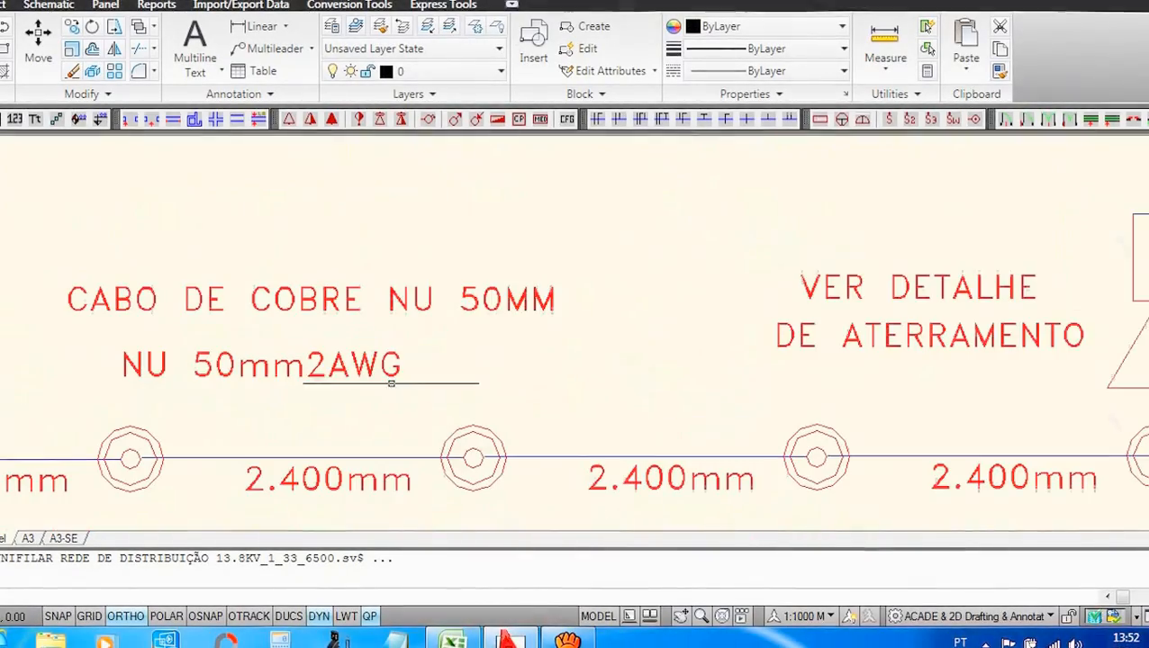
scroll(462, 311, "up", 3)
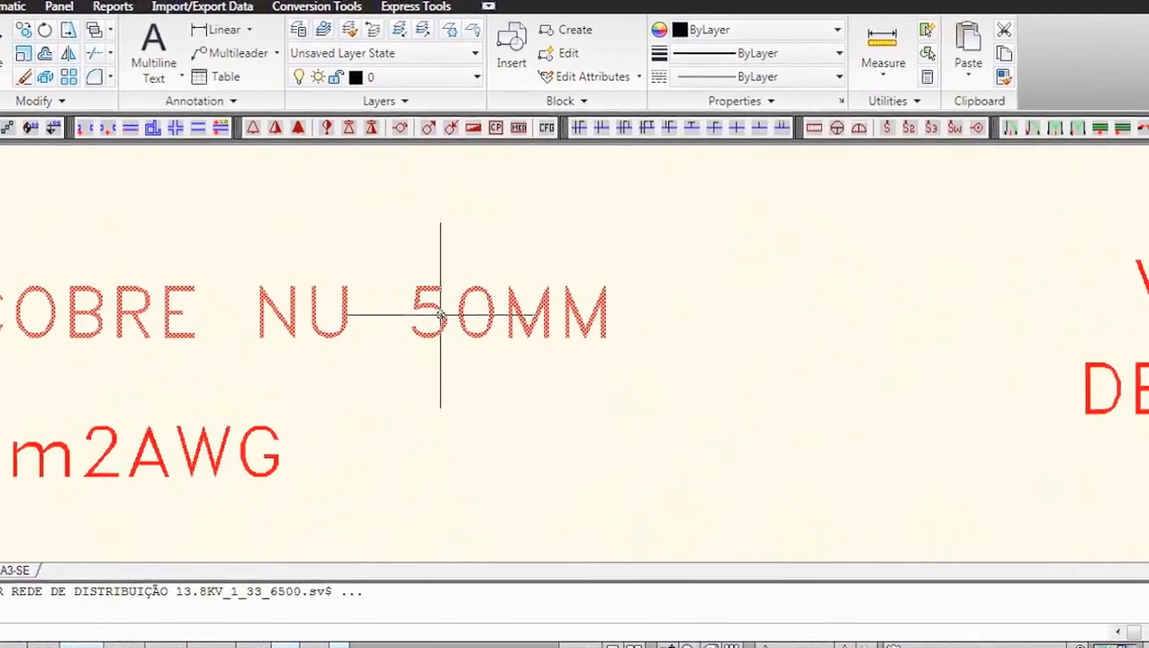
left_click(467, 299)
double_click(426, 321)
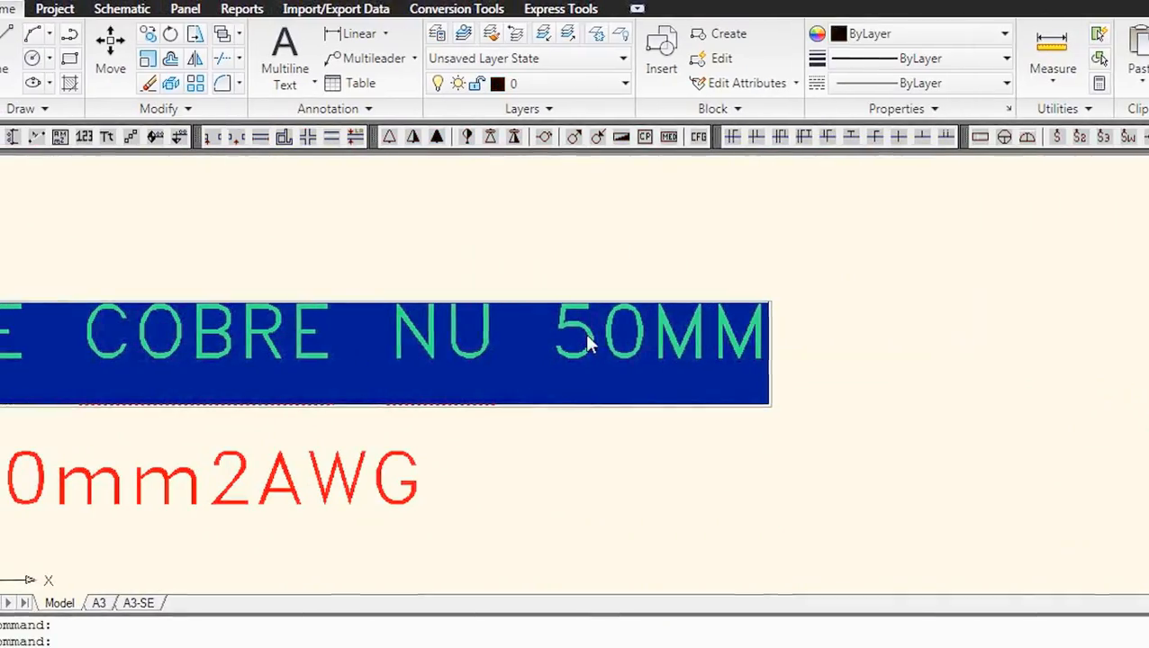
left_click(644, 347)
key("BackSpace")
key("BackSpace")
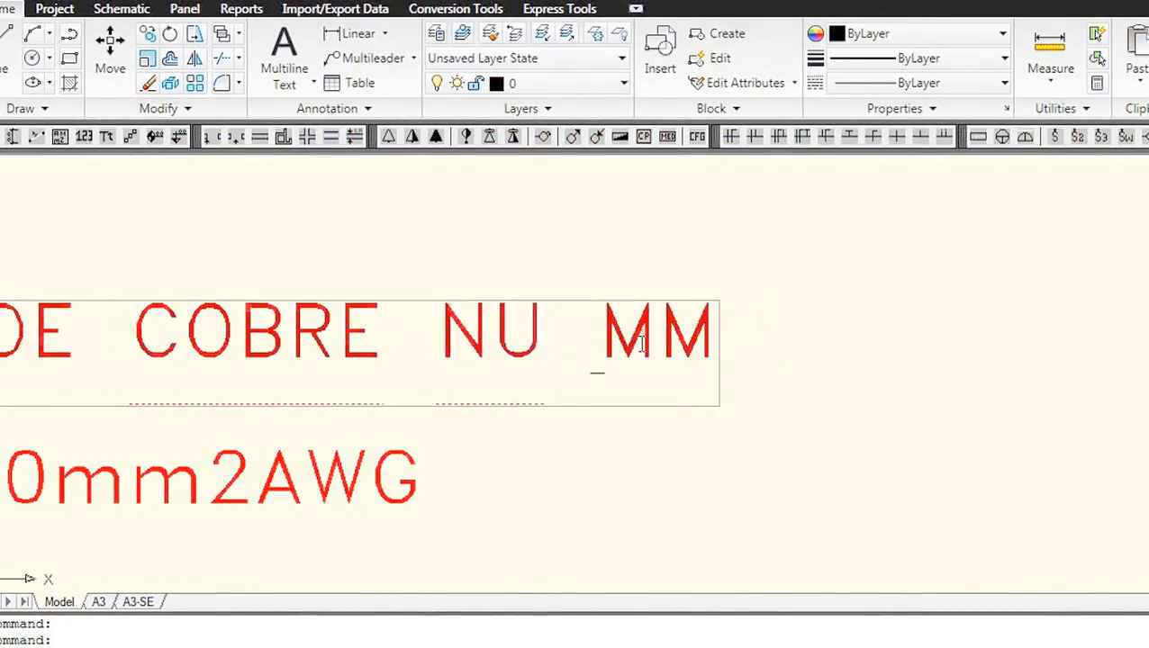
type("25")
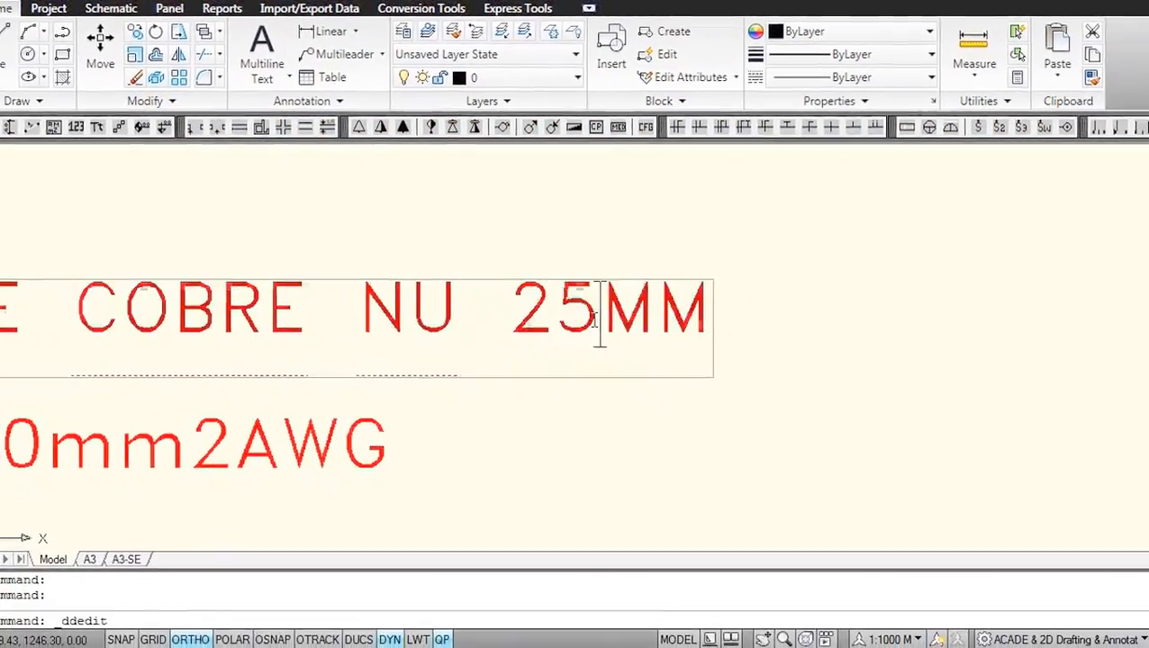
left_click(806, 328)
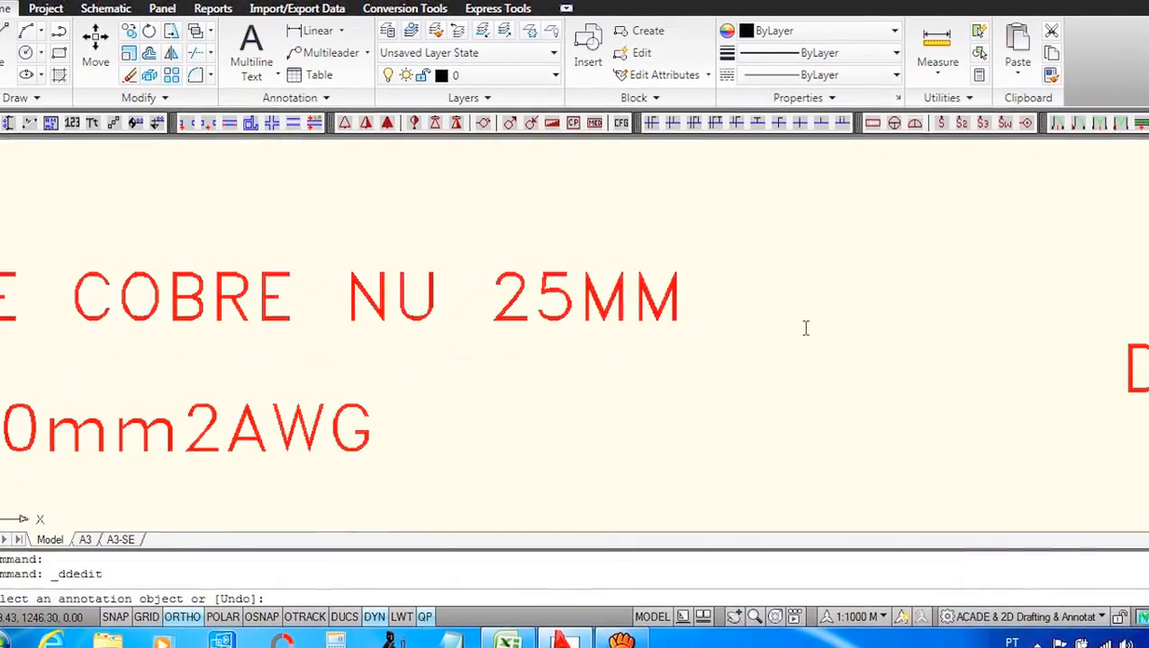
key("Escape")
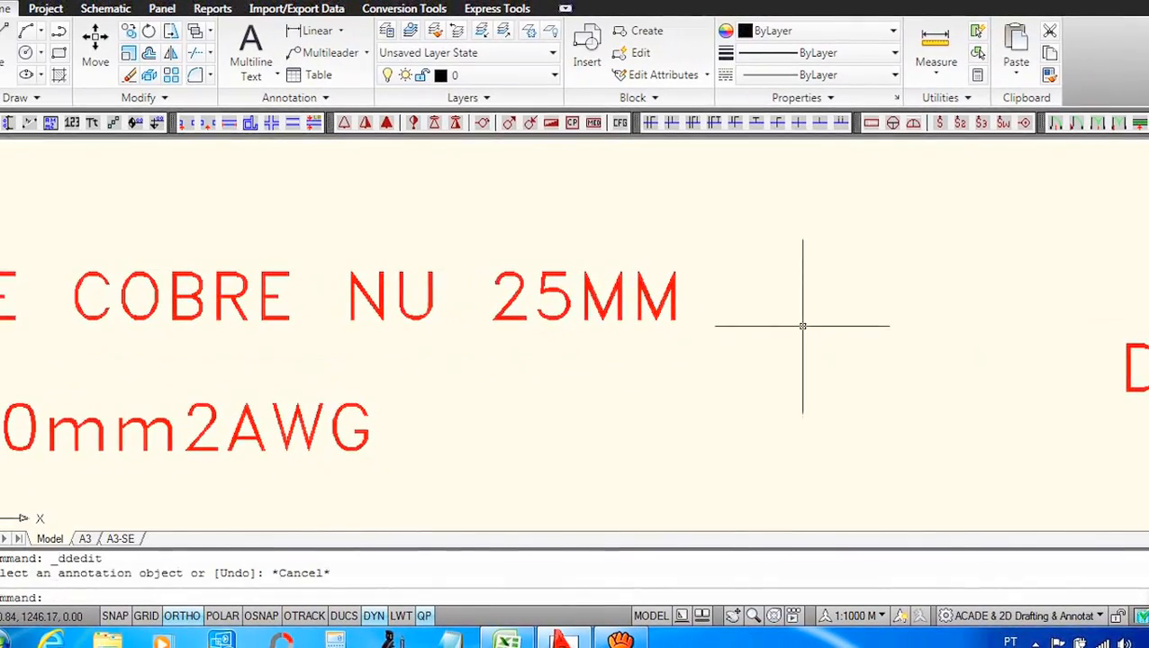
Step: Change the second cable label, just above the grounding mesh line, to NU 25mm2AWG
scroll(776, 326, "down", 6)
scroll(580, 351, "up", 5)
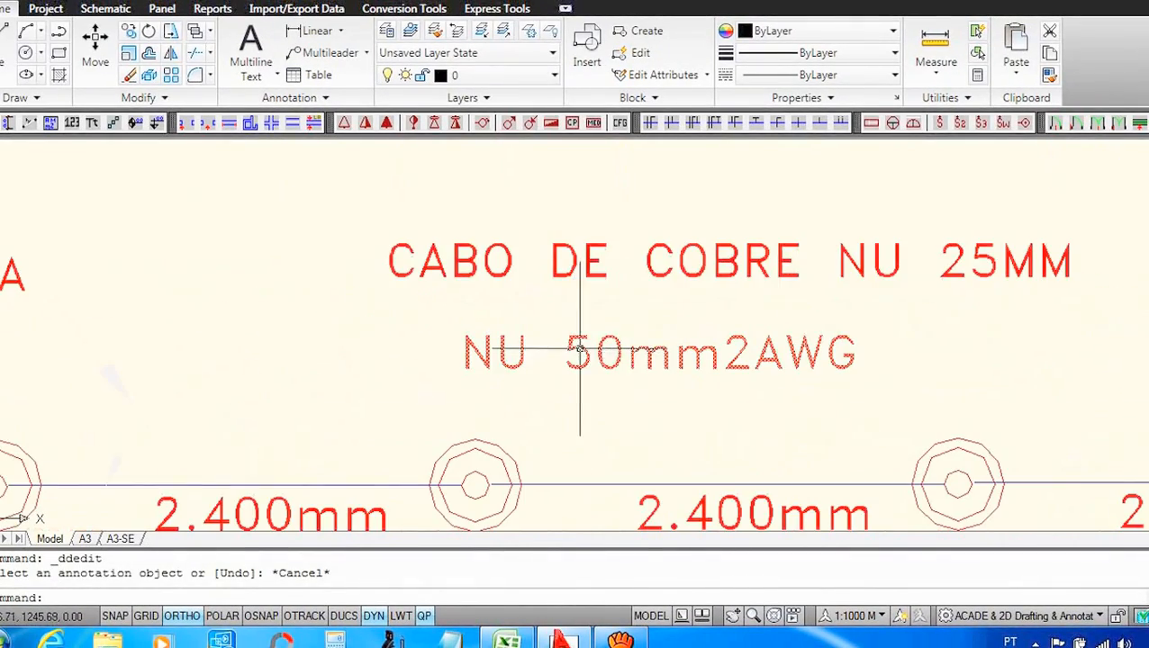
double_click(581, 360)
left_click(618, 365)
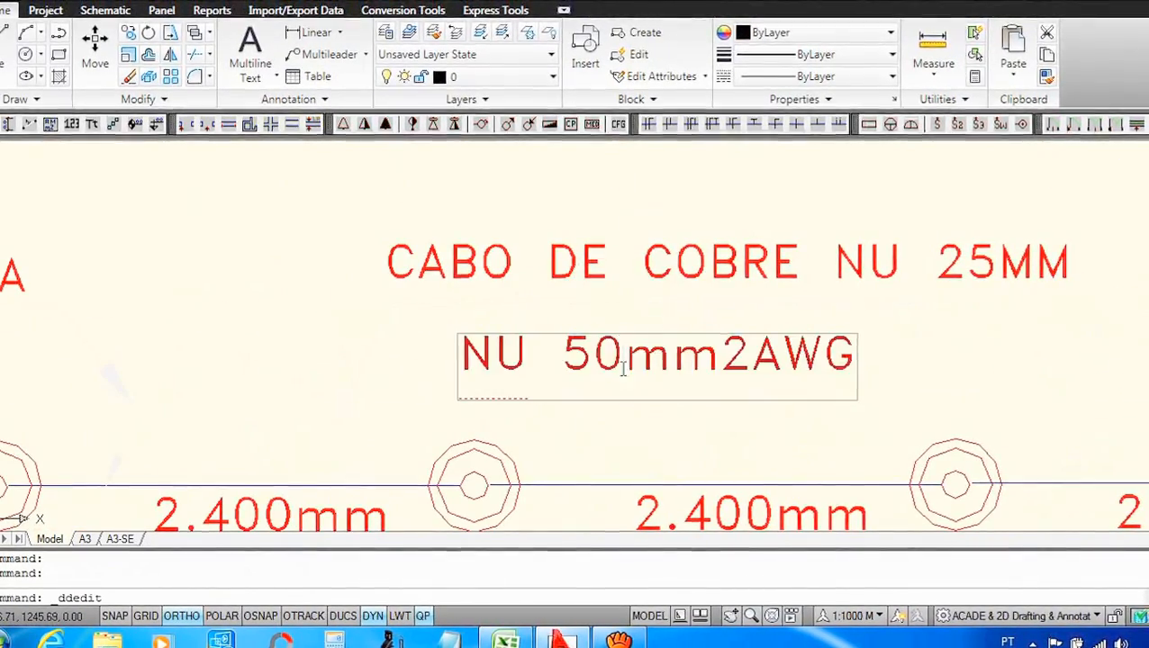
key("BackSpace")
key("BackSpace")
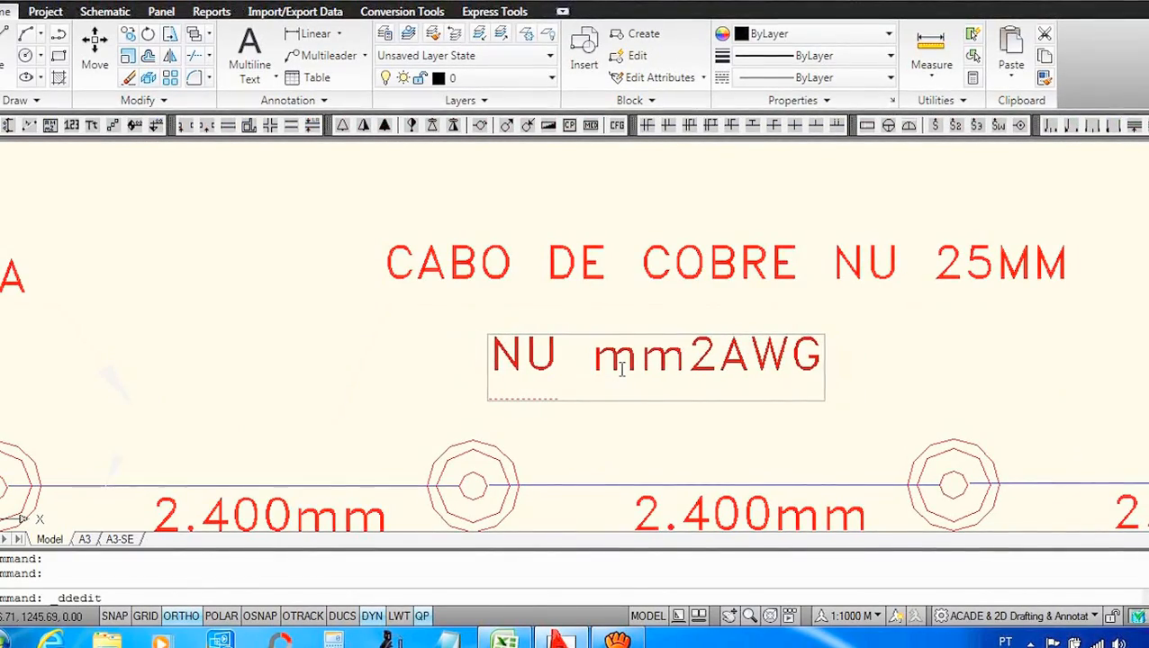
type("2")
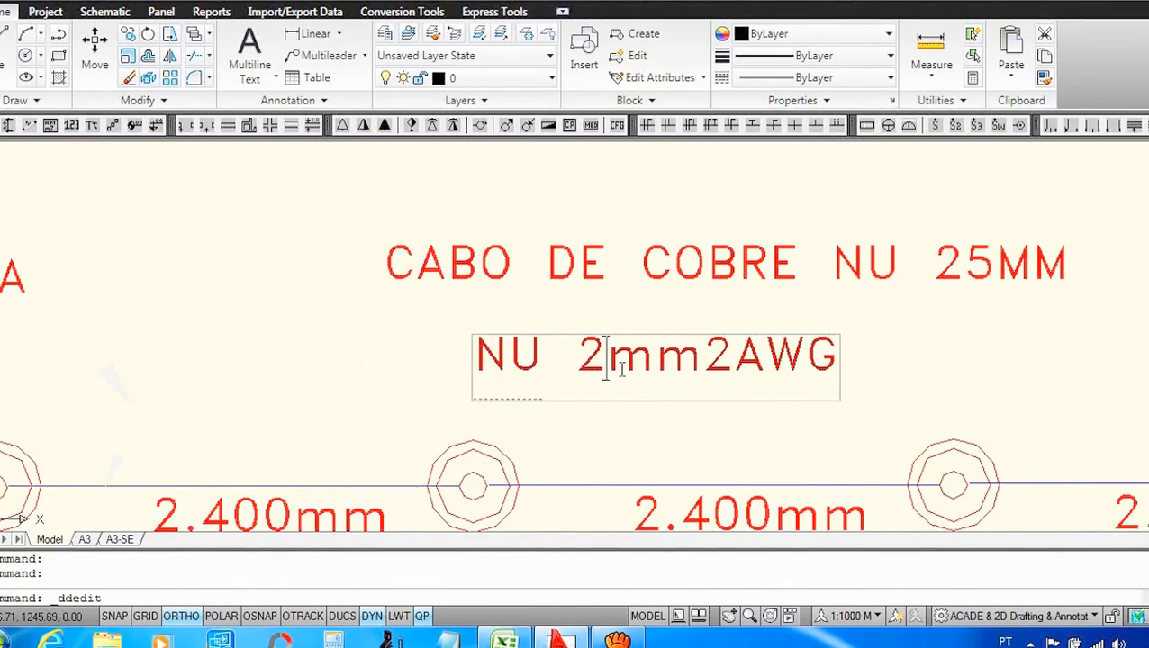
type("5")
left_click(903, 367)
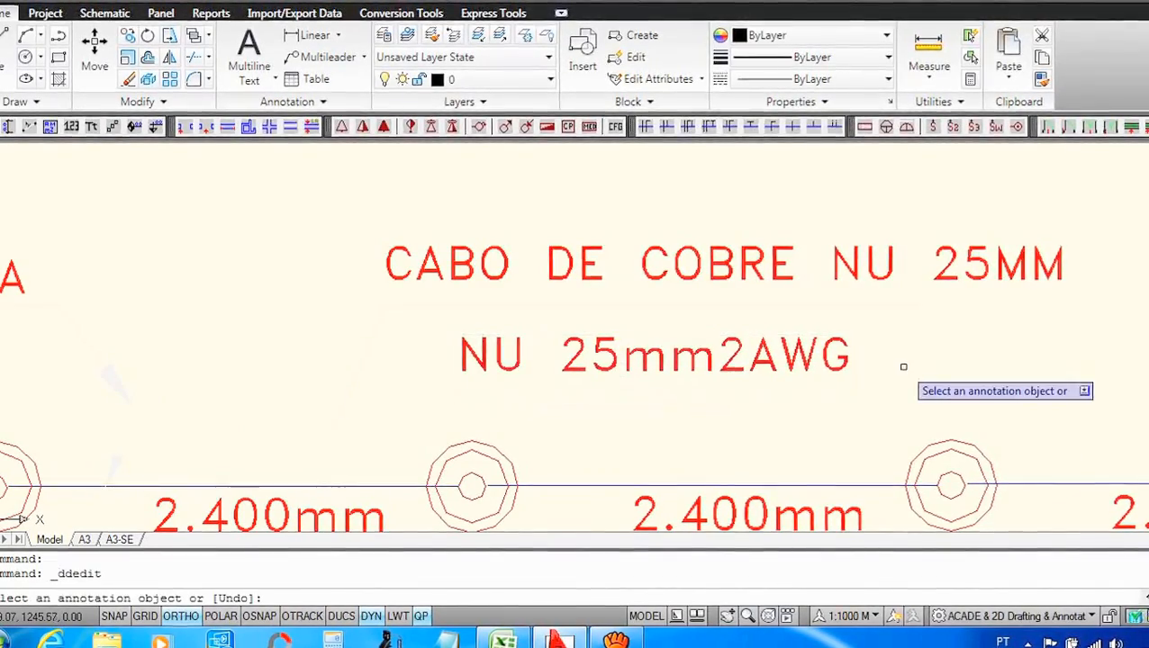
key("Escape")
Step: Examine the grounding mesh's rods, the spacing between them and the maximum ground resistance note
scroll(597, 388, "down", 3)
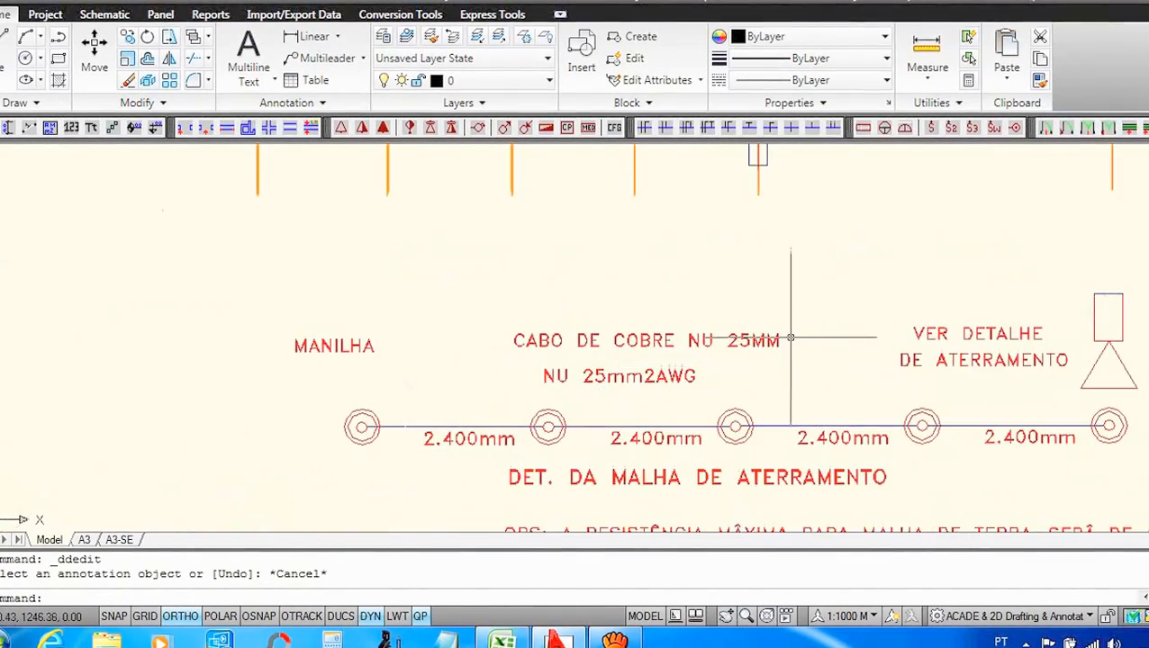
scroll(791, 338, "up", 2)
scroll(651, 352, "down", 4)
scroll(663, 405, "up", 3)
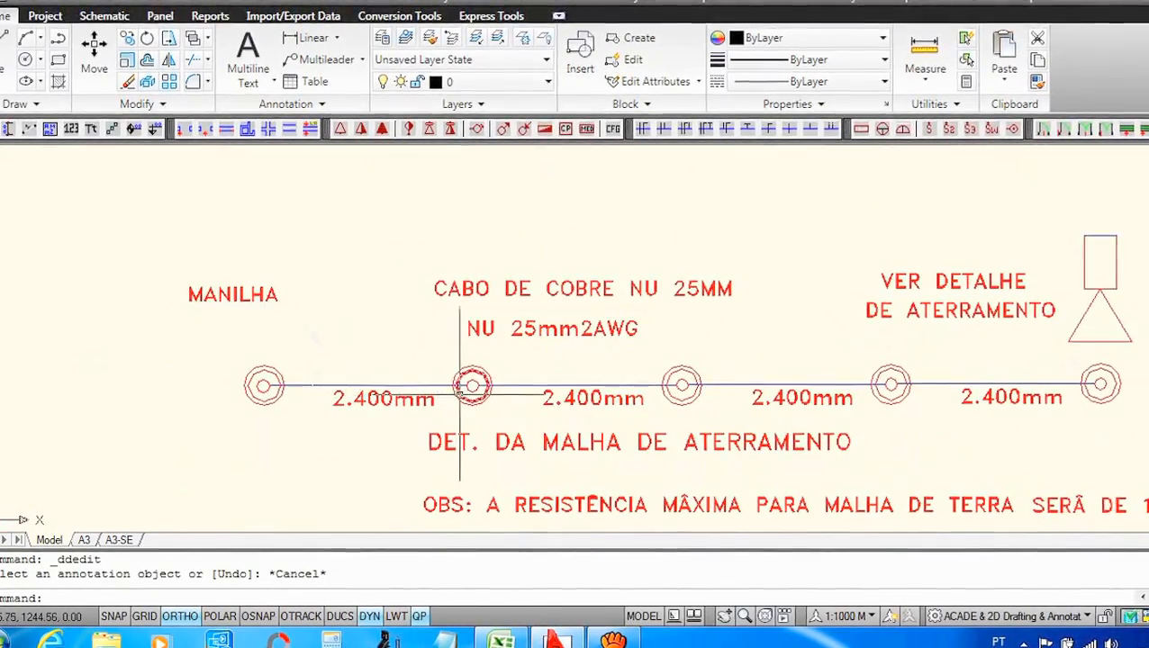
scroll(472, 390, "down", 2)
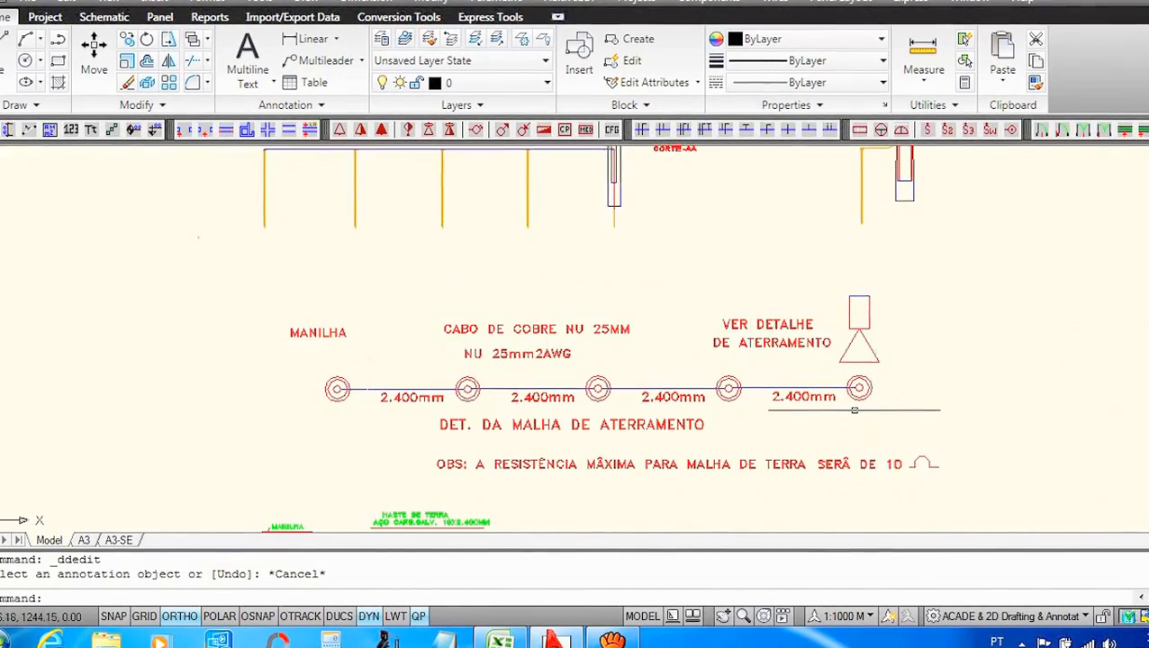
scroll(859, 396, "up", 3)
scroll(686, 389, "up", 1)
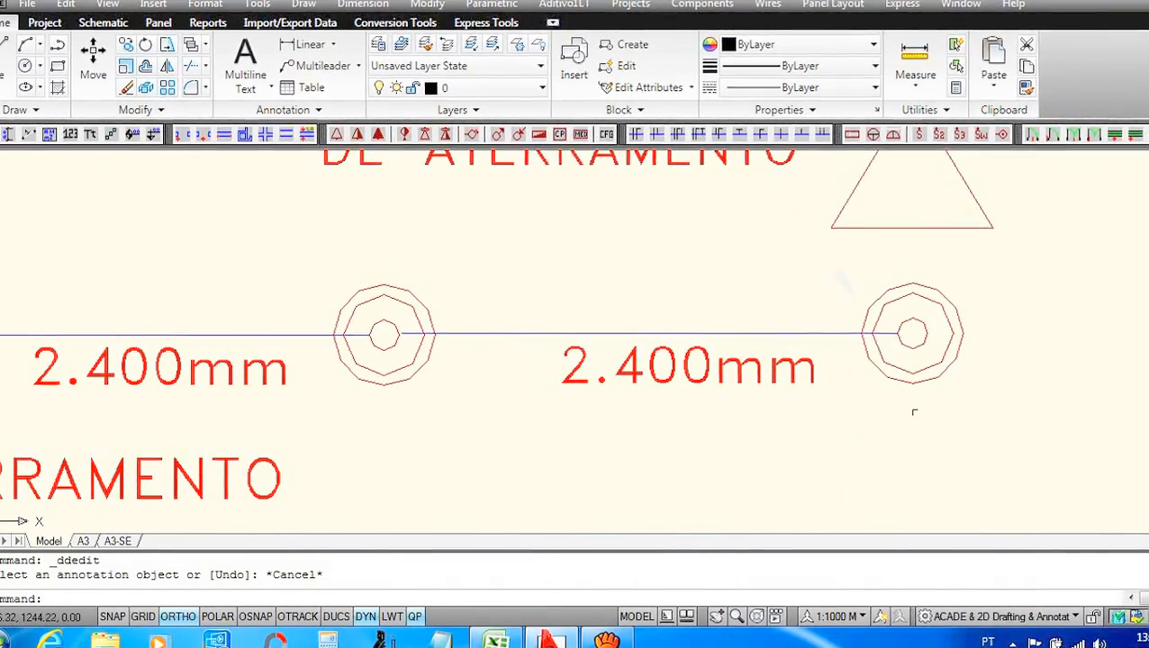
scroll(932, 350, "down", 2)
scroll(633, 363, "up", 4)
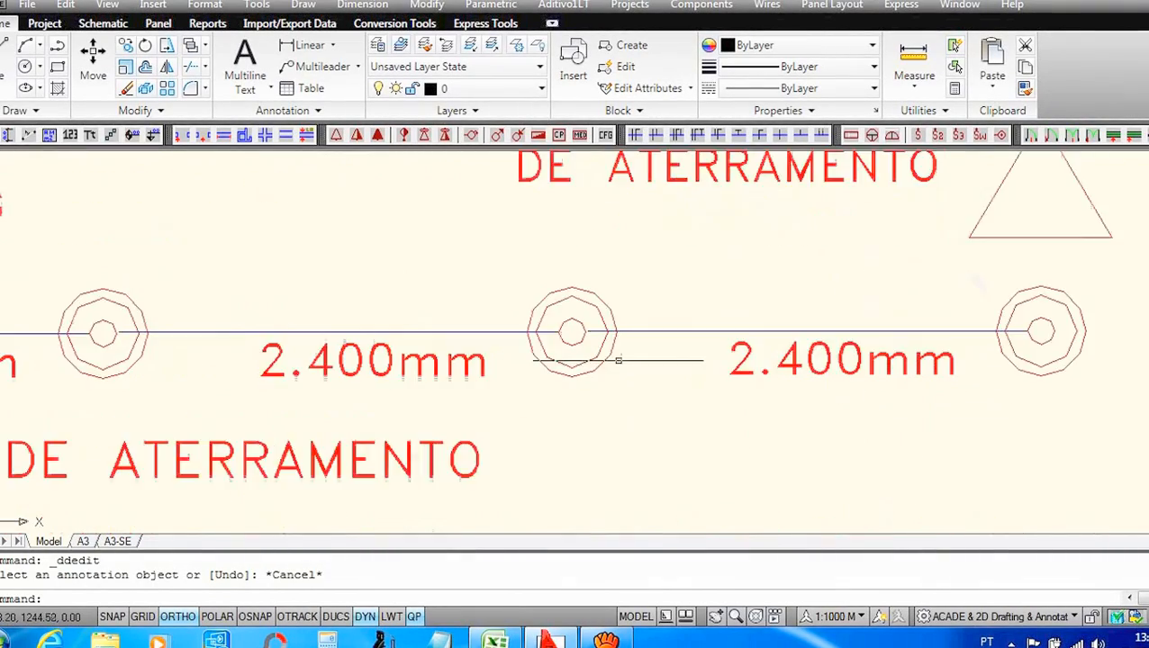
scroll(480, 348, "down", 2)
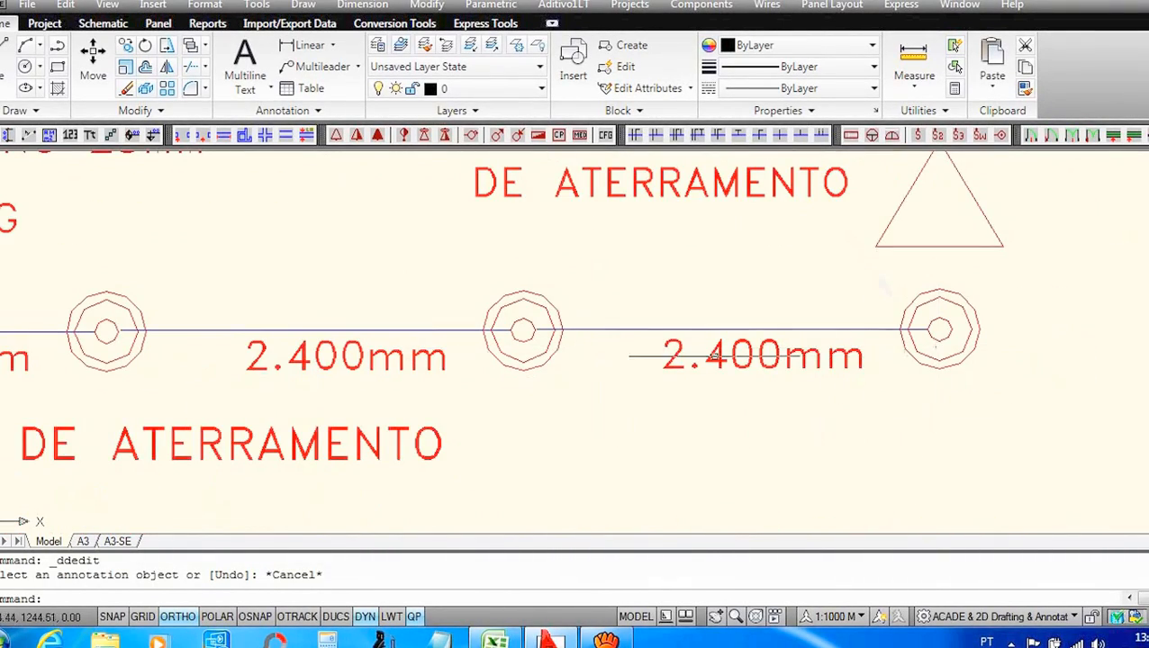
left_click(982, 331)
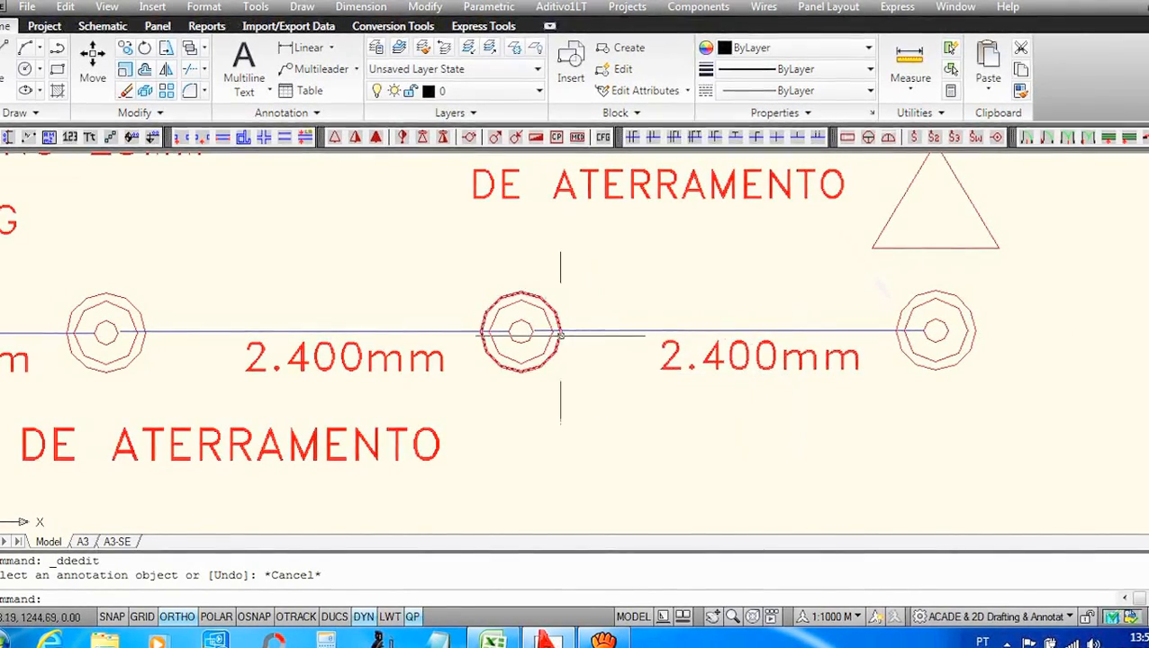
scroll(931, 332, "down", 4)
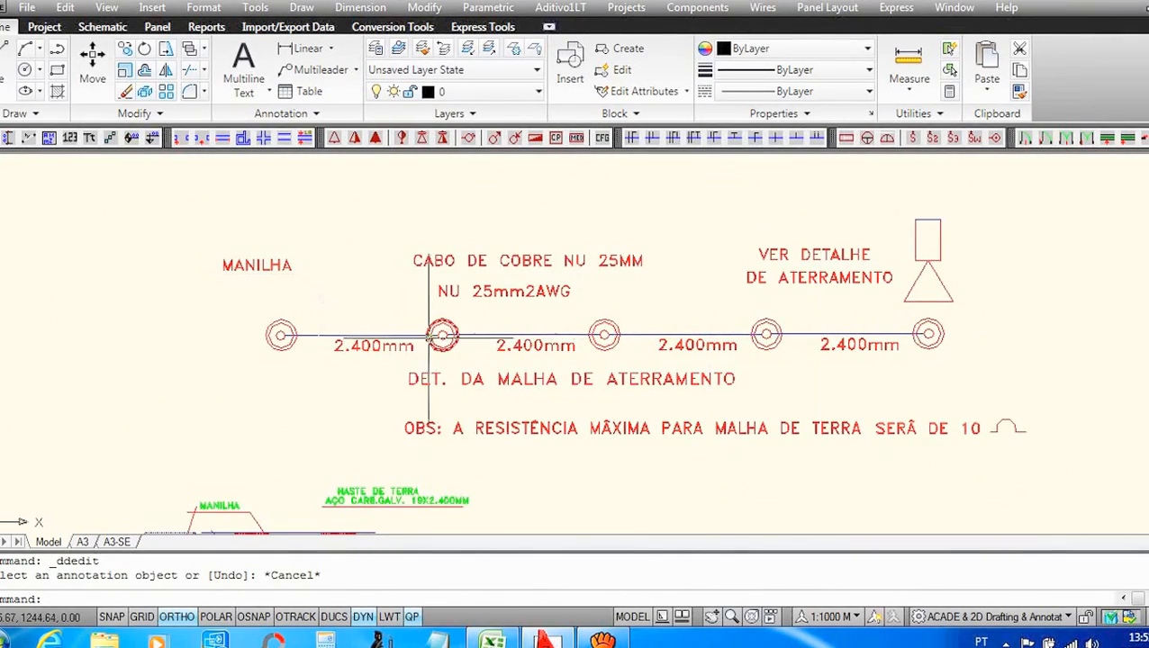
Step: Examine the DET. DO ATERRAMENTO detail, including the ground rod, MANILHA, connector and gravel labels and the depth dimensions
scroll(442, 335, "down", 3)
scroll(326, 517, "up", 5)
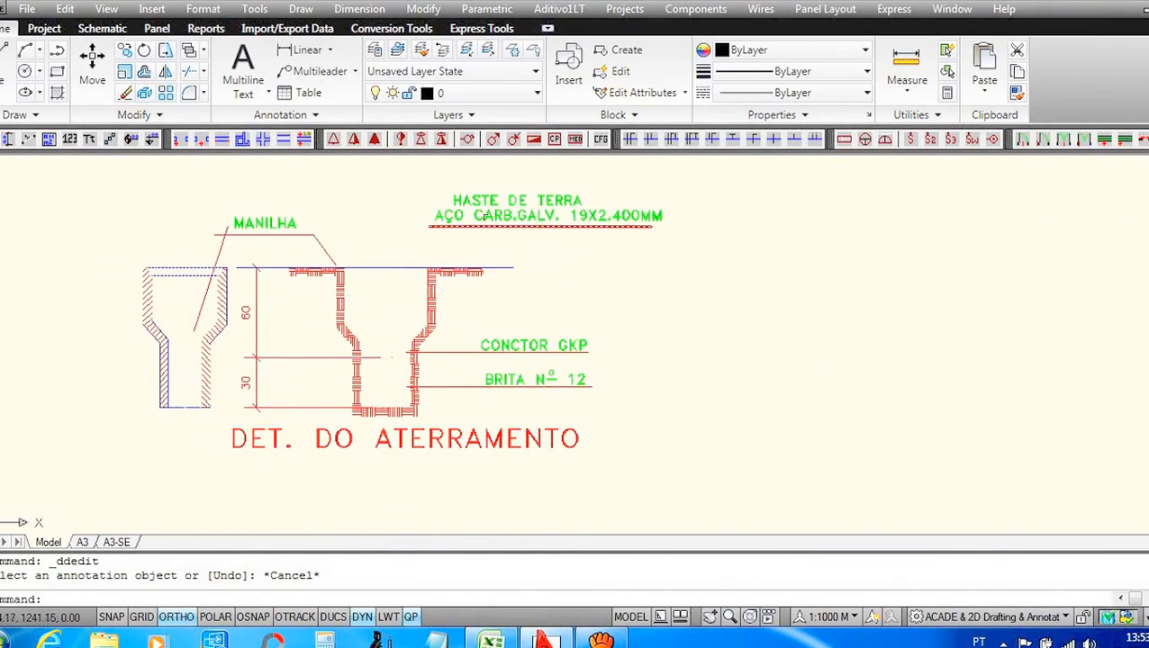
scroll(565, 212, "up", 2)
scroll(565, 213, "down", 3)
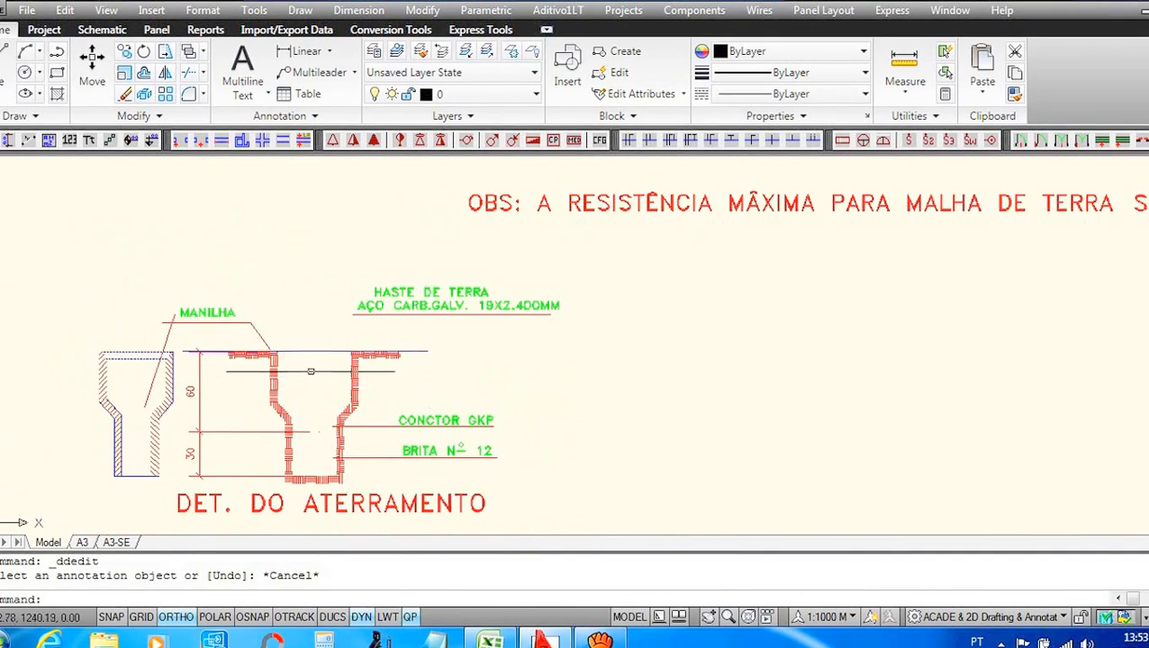
scroll(308, 374, "up", 2)
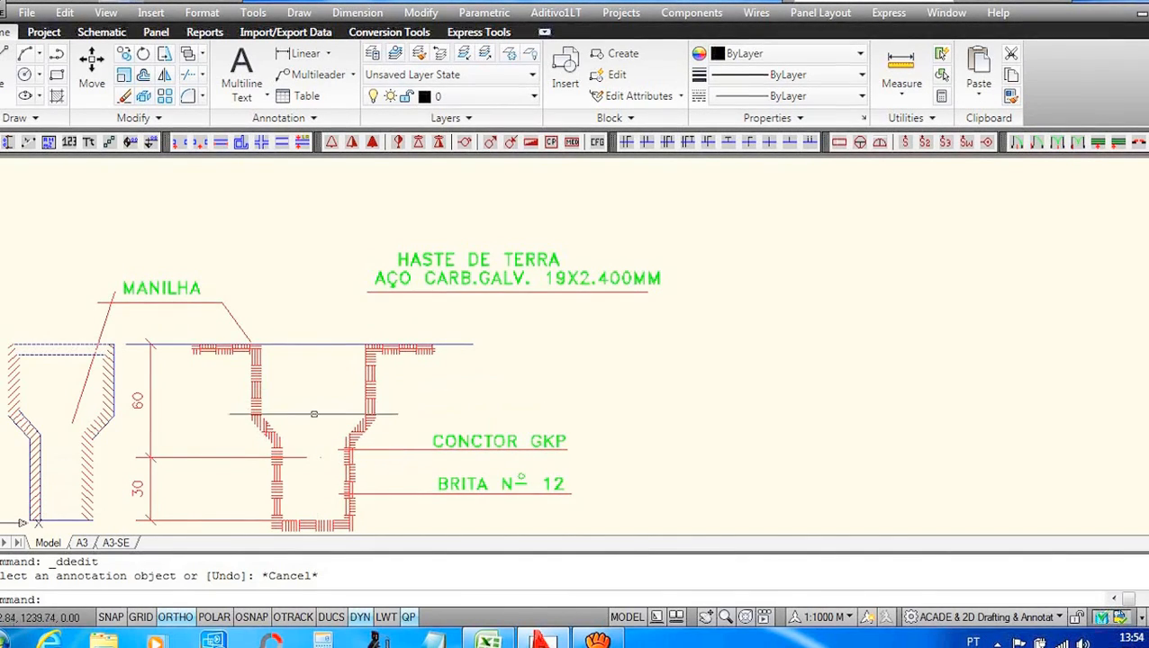
scroll(317, 412, "down", 5)
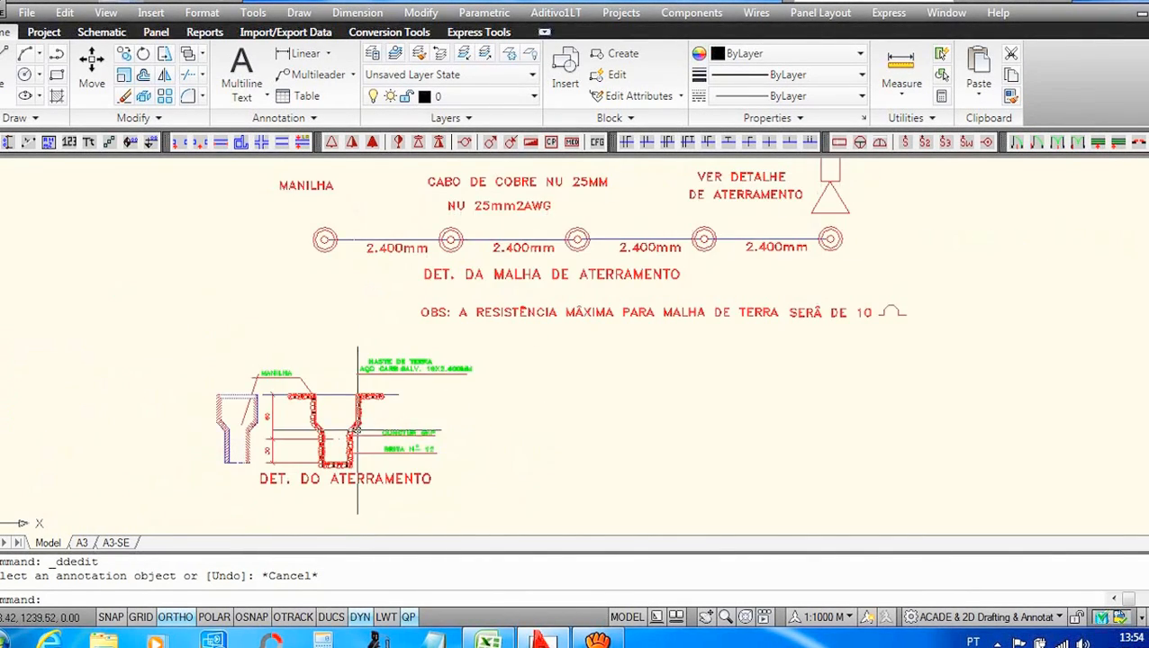
scroll(317, 413, "up", 3)
scroll(317, 413, "up", 4)
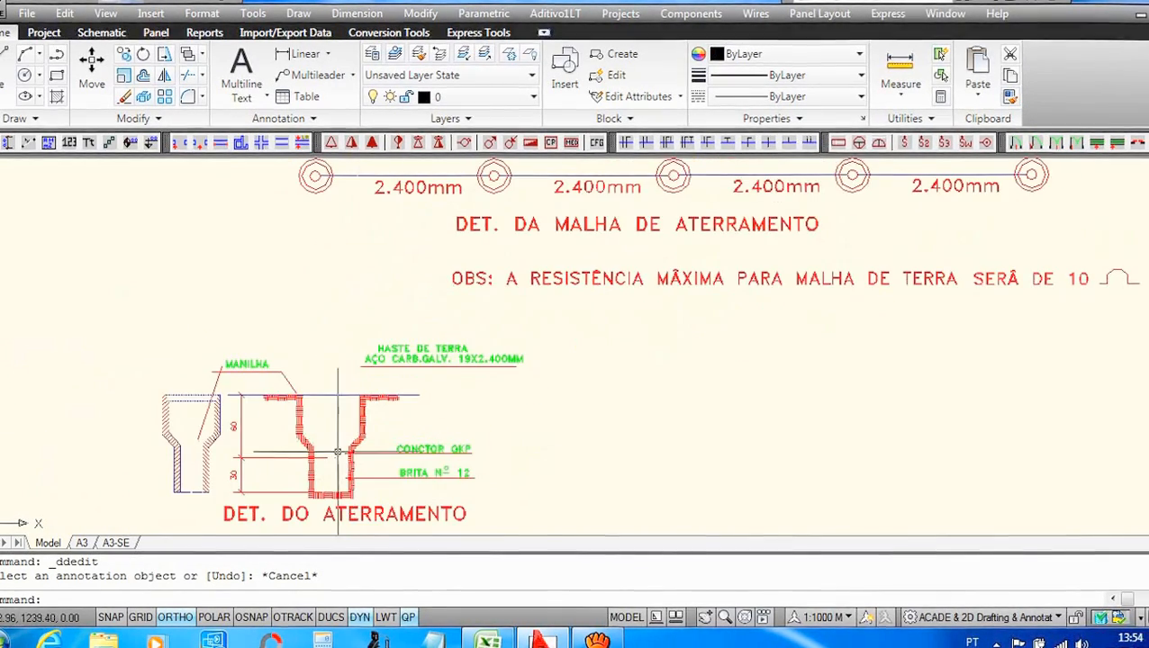
scroll(342, 470, "down", 6)
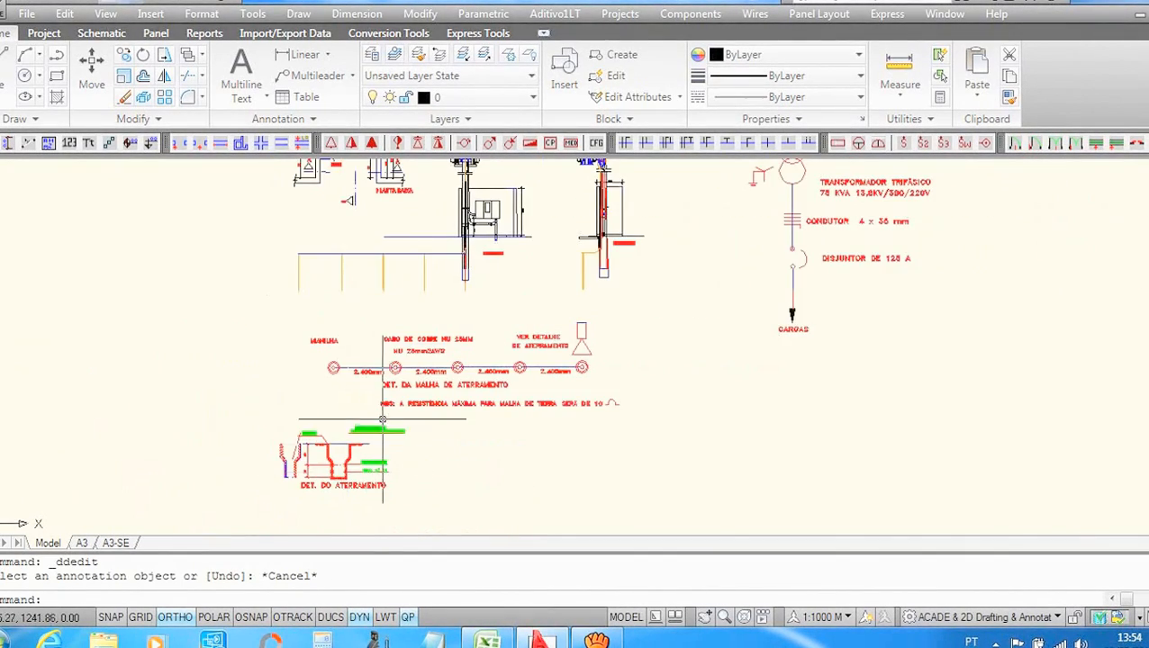
Step: Examine the ground rods beneath the pole's section views, then view the whole substation drawing
scroll(382, 420, "down", 2)
scroll(382, 420, "up", 5)
scroll(260, 410, "down", 2)
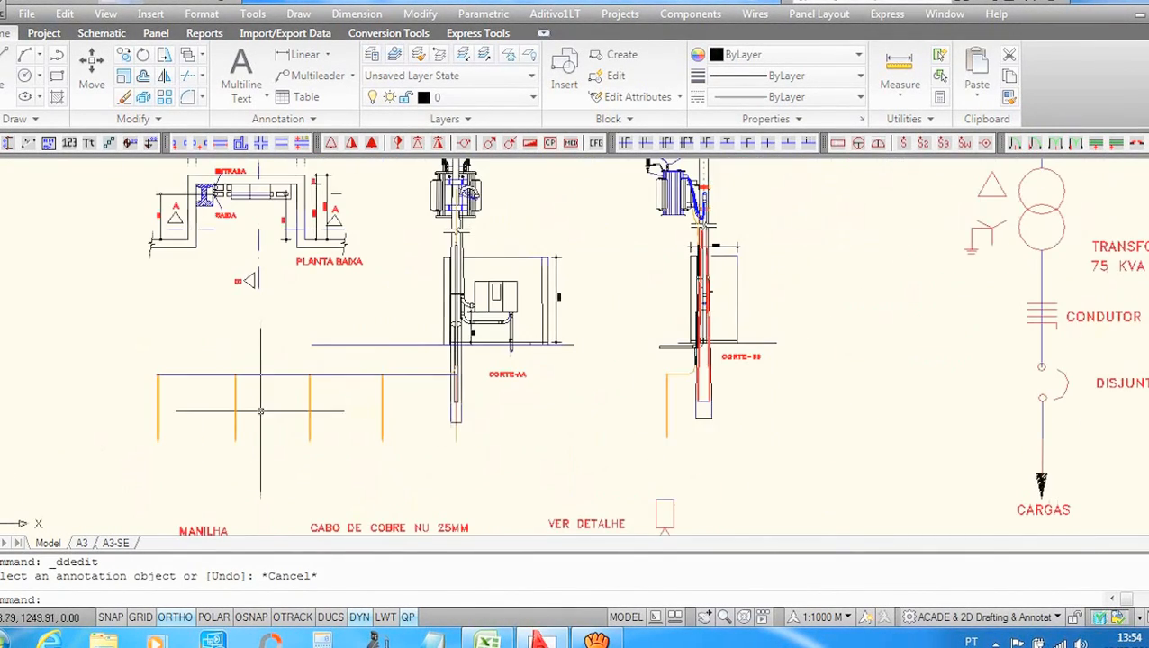
scroll(388, 433, "down", 1)
scroll(456, 431, "up", 4)
scroll(393, 404, "down", 6)
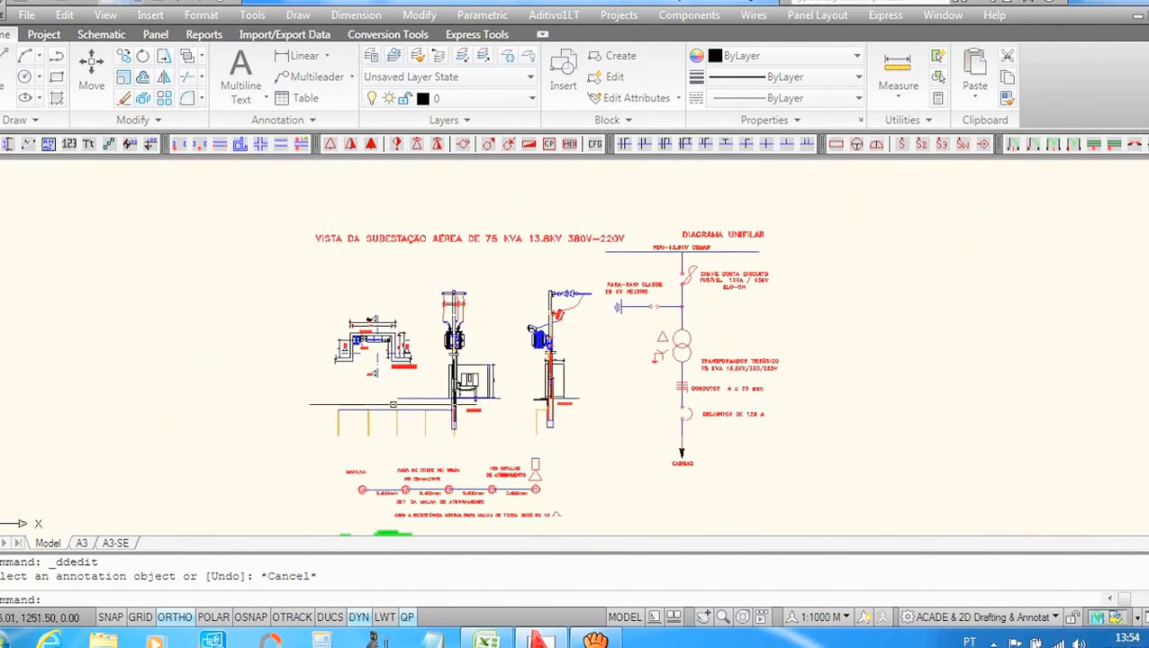
Step: Examine the PLANTA BAIXA plan view, including the ENTRADA and SAIDA conduits, the wall dimensions and the A and B section markers
scroll(376, 324, "up", 6)
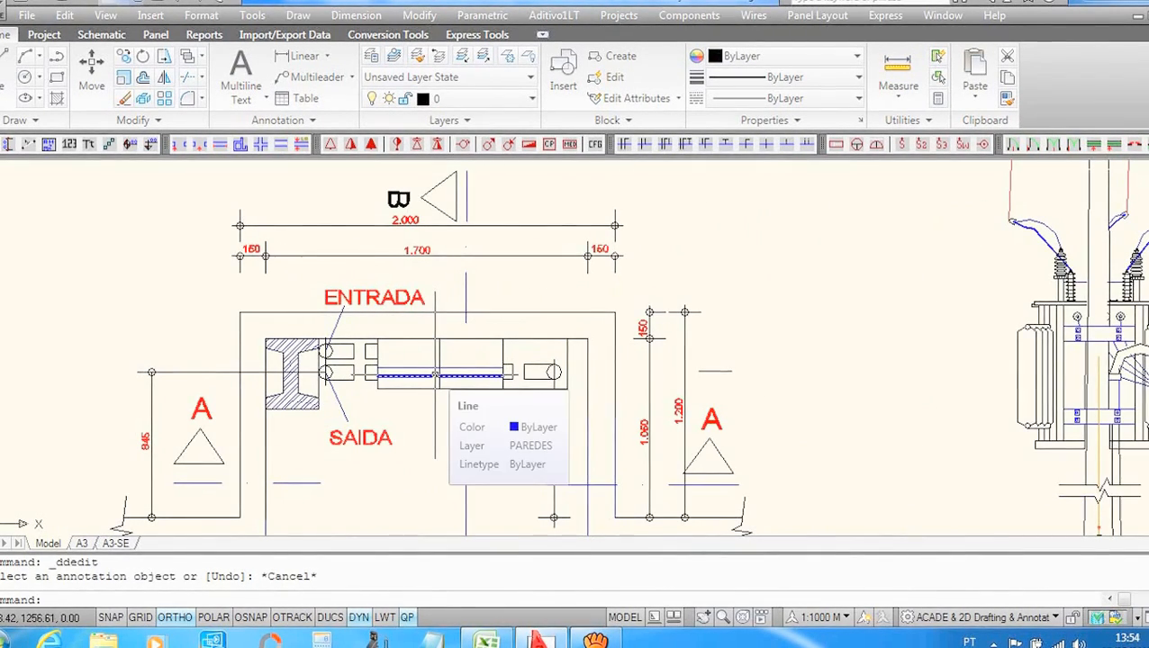
scroll(397, 335, "down", 3)
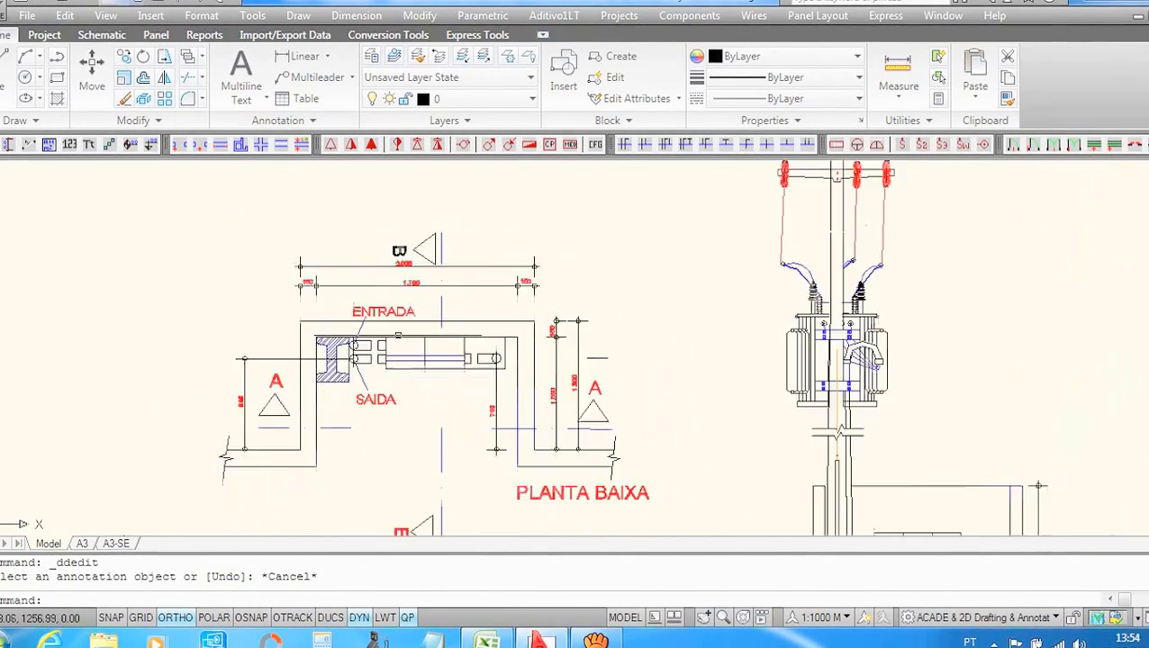
scroll(443, 354, "up", 2)
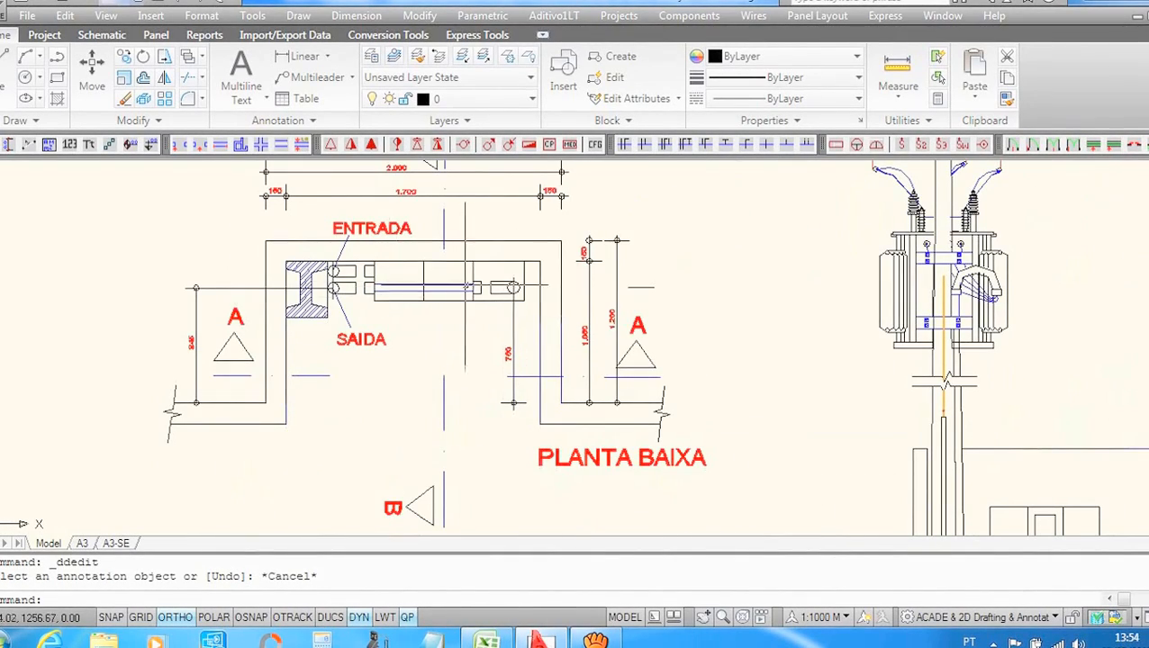
scroll(447, 288, "down", 2)
scroll(420, 189, "up", 3)
scroll(419, 184, "up", 2)
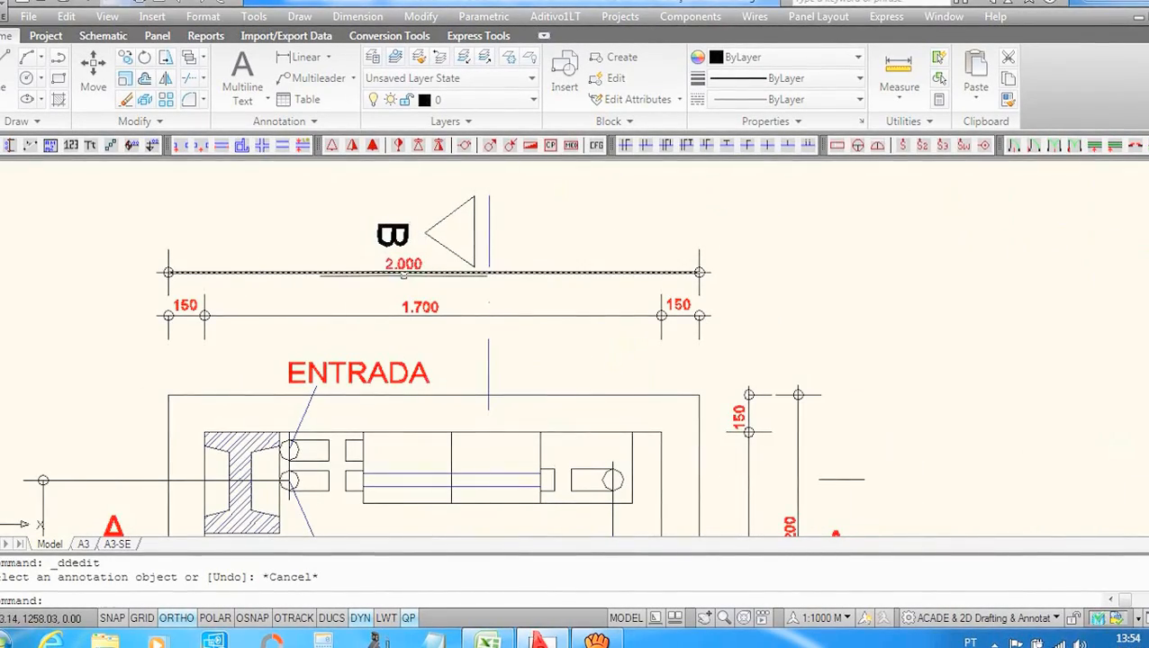
scroll(350, 274, "down", 4)
scroll(419, 354, "up", 5)
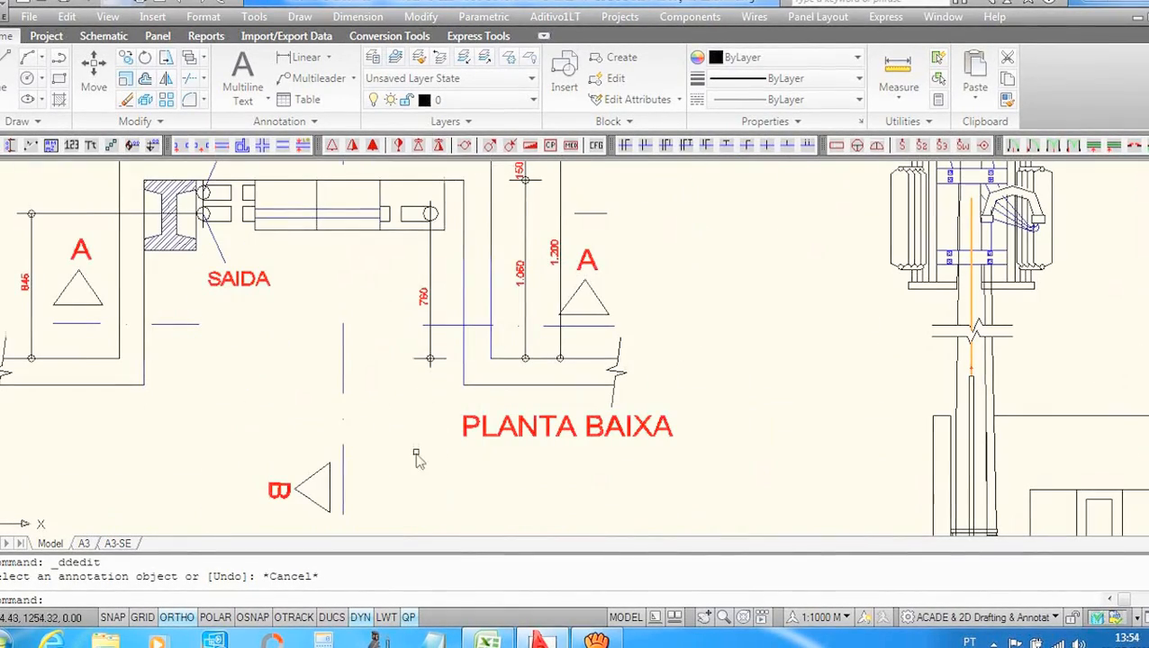
scroll(430, 358, "down", 2)
scroll(434, 391, "up", 2)
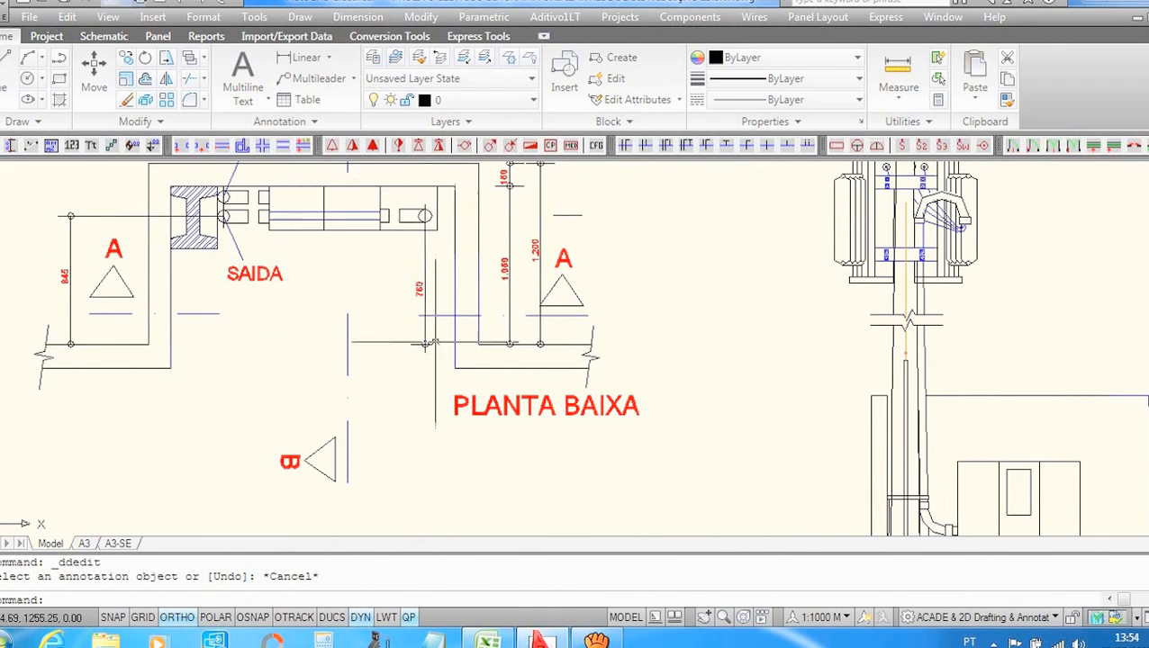
scroll(432, 304, "down", 4)
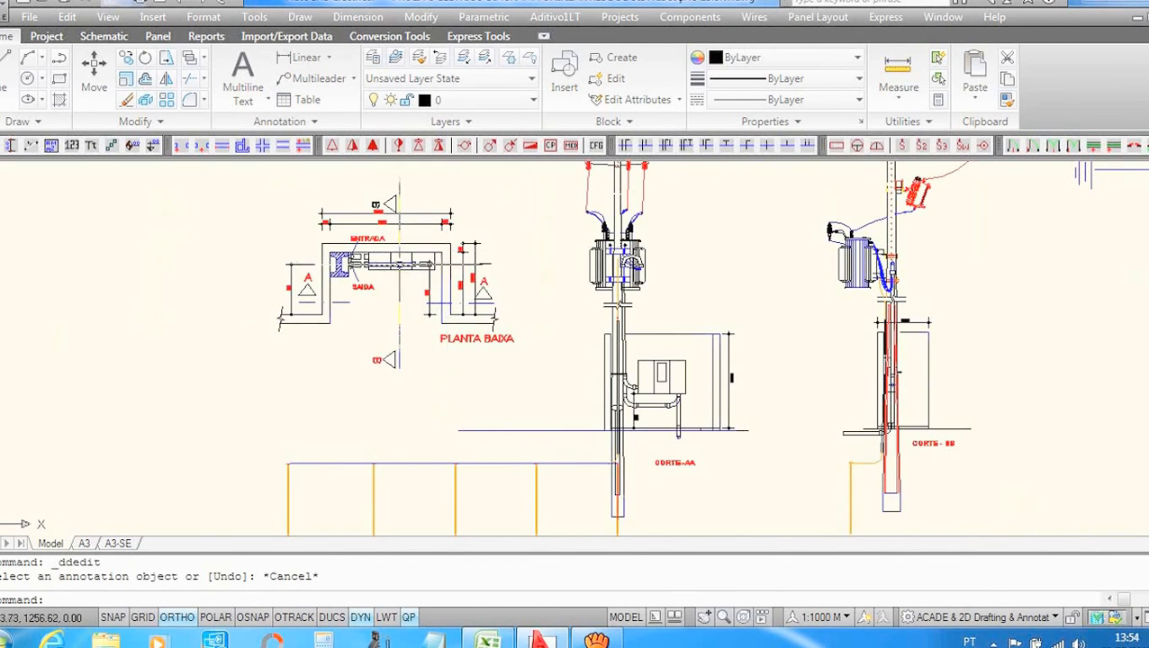
scroll(384, 269, "up", 5)
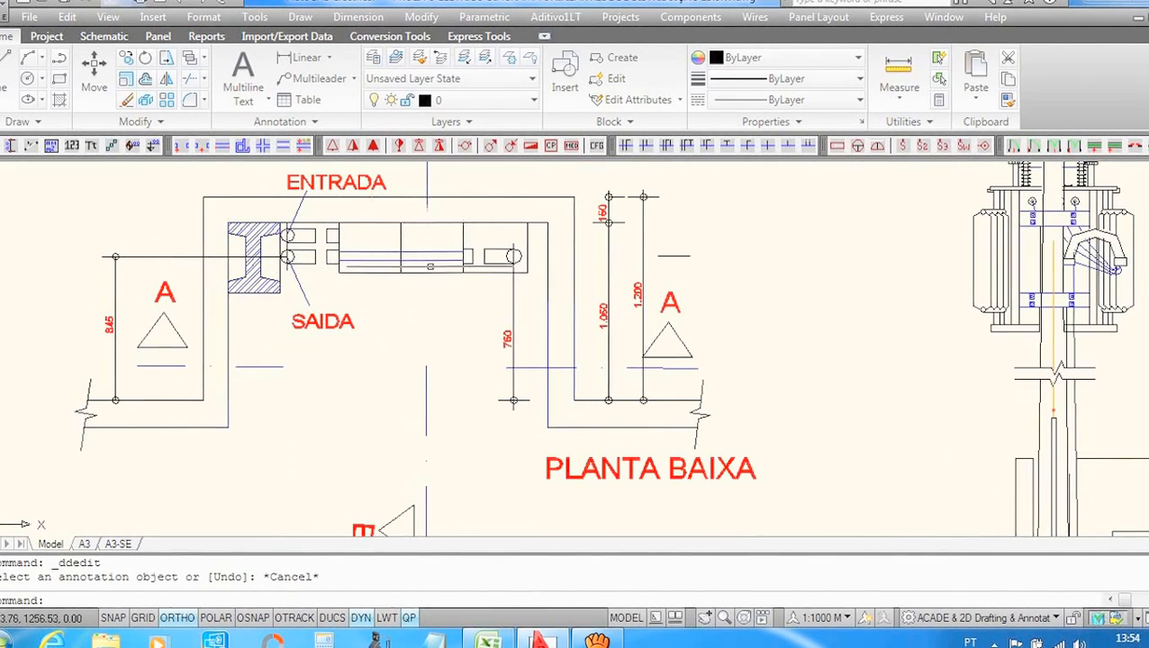
Step: Examine the crossarms, insulators and fuse cutouts near the top of the pole in the CORTE-AA view
scroll(423, 268, "down", 9)
scroll(509, 262, "up", 2)
scroll(513, 263, "up", 12)
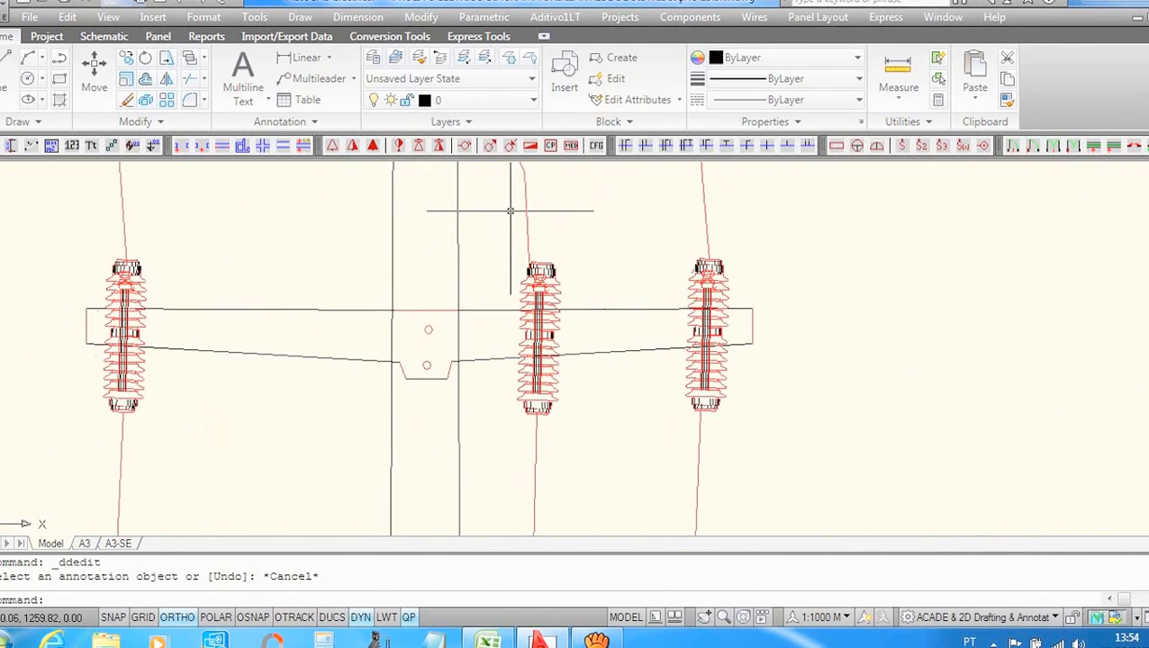
scroll(509, 210, "down", 5)
scroll(526, 276, "up", 4)
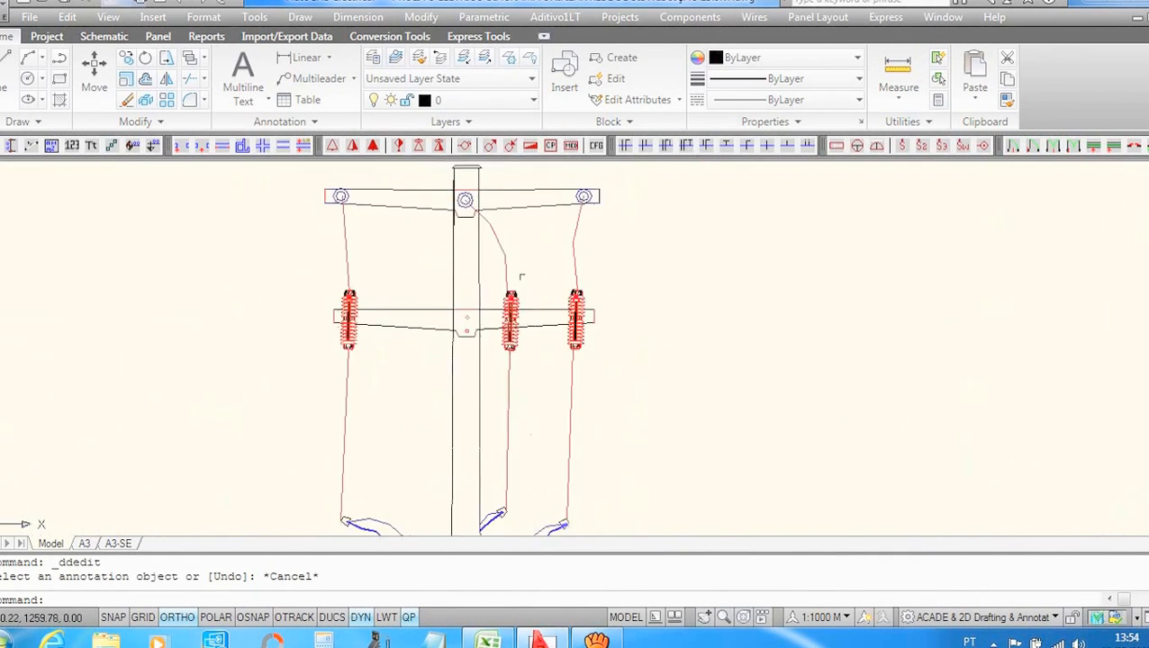
scroll(521, 284, "down", 2)
scroll(537, 303, "up", 3)
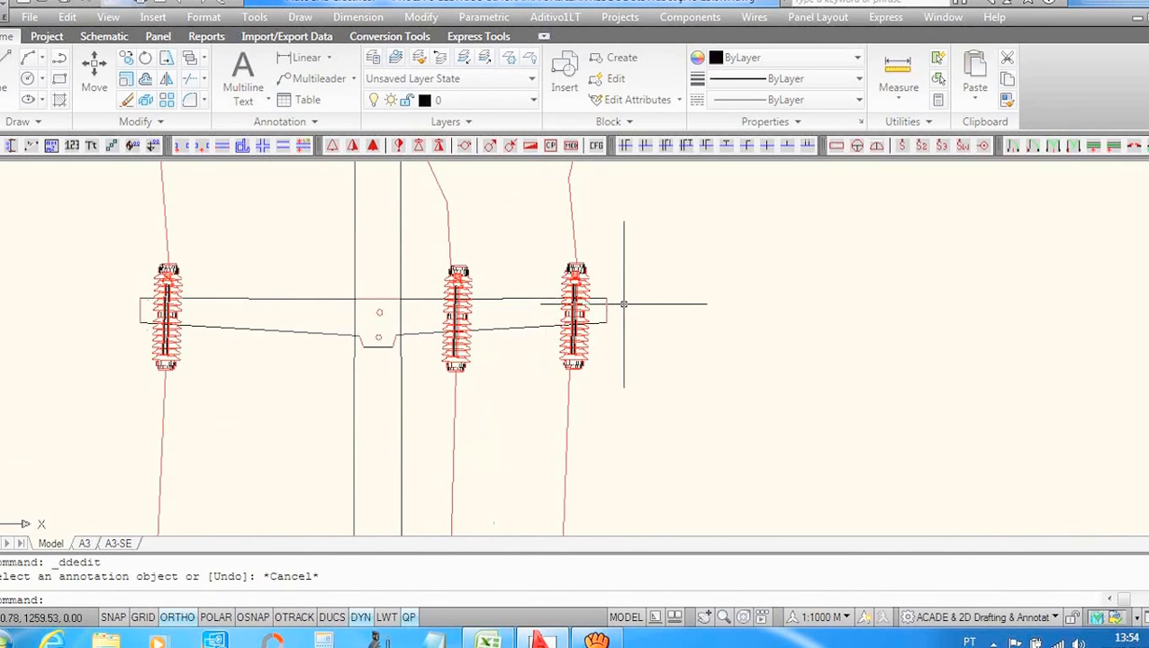
scroll(616, 313, "down", 5)
scroll(590, 343, "down", 2)
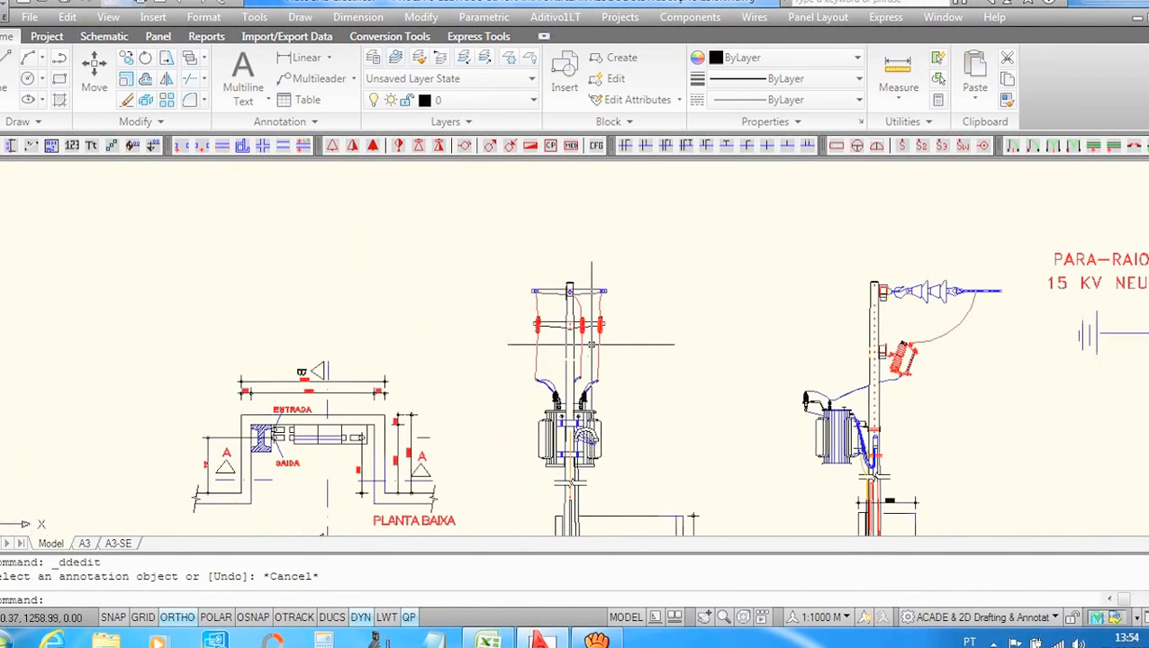
Step: Examine the pole-mounted transformer in the CORTE-AA view and its secondary cables entering the curved conduit down the pole
scroll(576, 471, "up", 5)
scroll(543, 298, "up", 2)
scroll(536, 342, "down", 5)
scroll(536, 342, "down", 2)
scroll(535, 342, "up", 6)
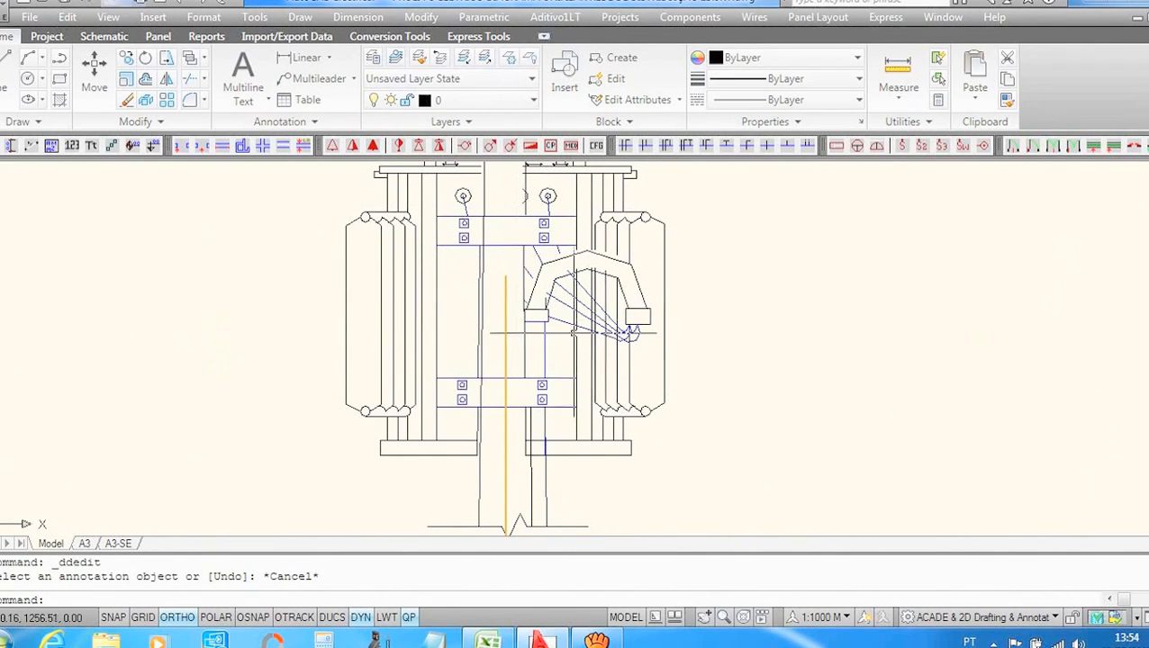
scroll(582, 317, "down", 4)
scroll(581, 342, "up", 4)
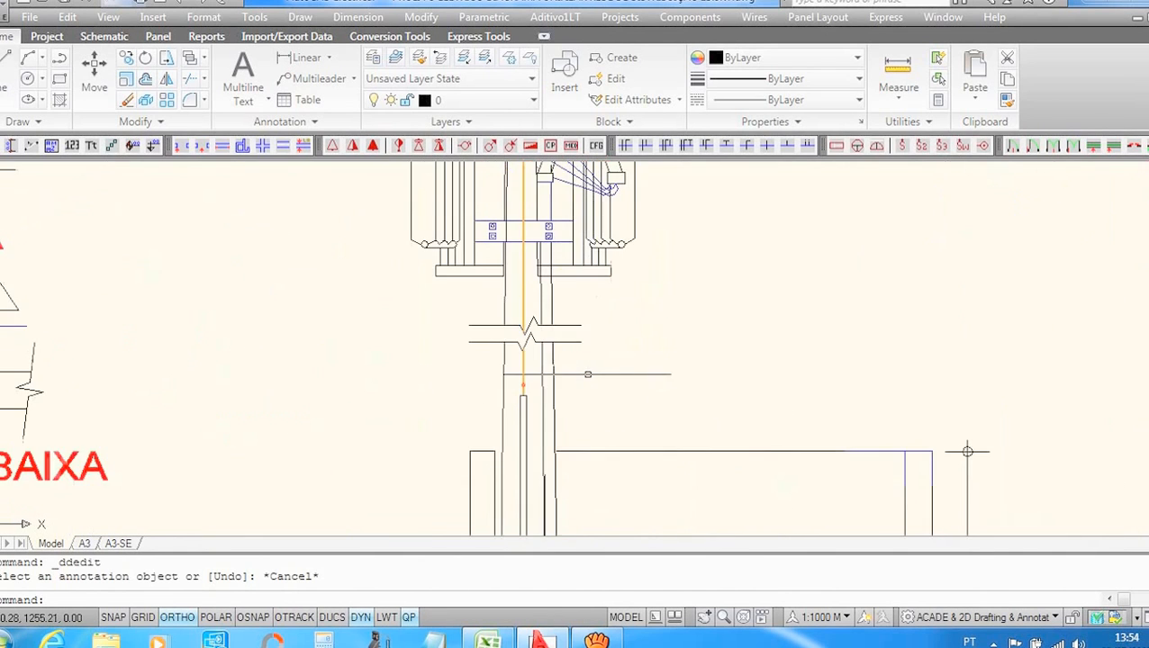
scroll(567, 360, "down", 3)
scroll(573, 193, "up", 4)
scroll(572, 243, "up", 2)
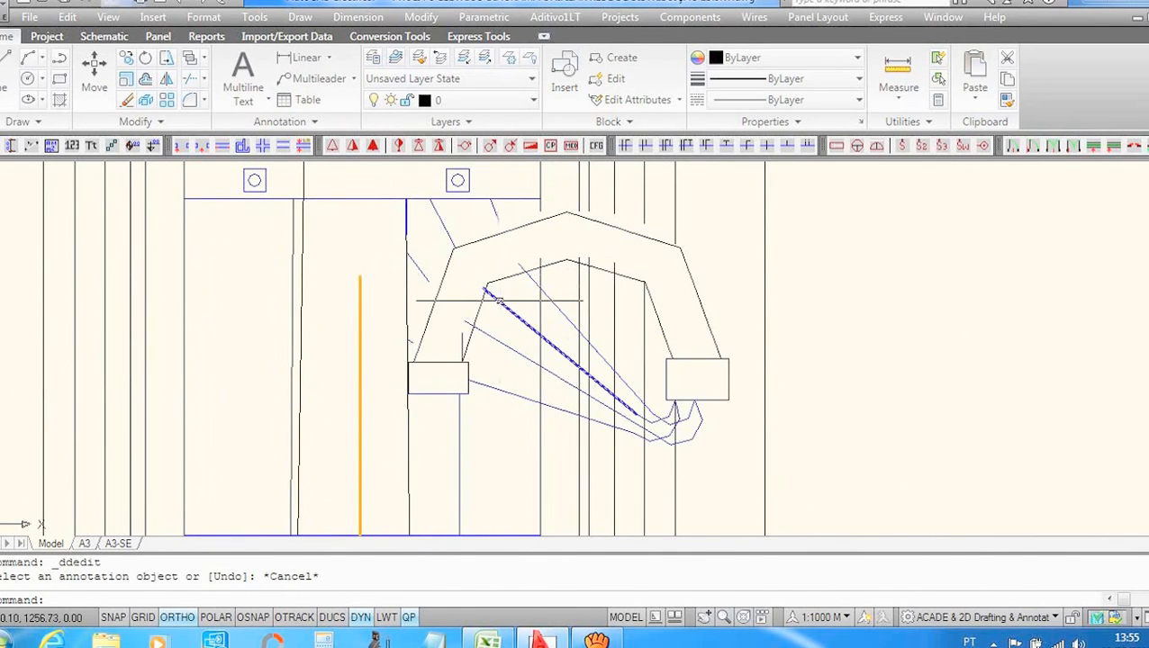
Step: Examine the metering box and its inlet and outlet conduits in the CORTE-AA view, then view the whole drawing
scroll(498, 302, "down", 6)
scroll(515, 389, "up", 6)
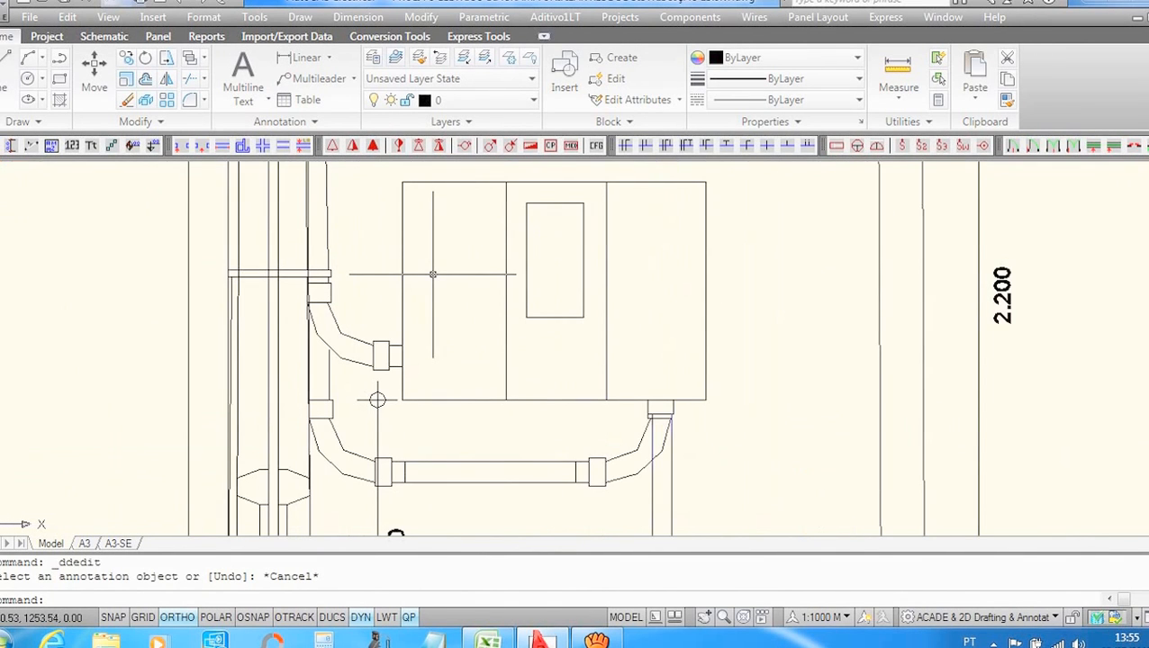
scroll(432, 275, "down", 7)
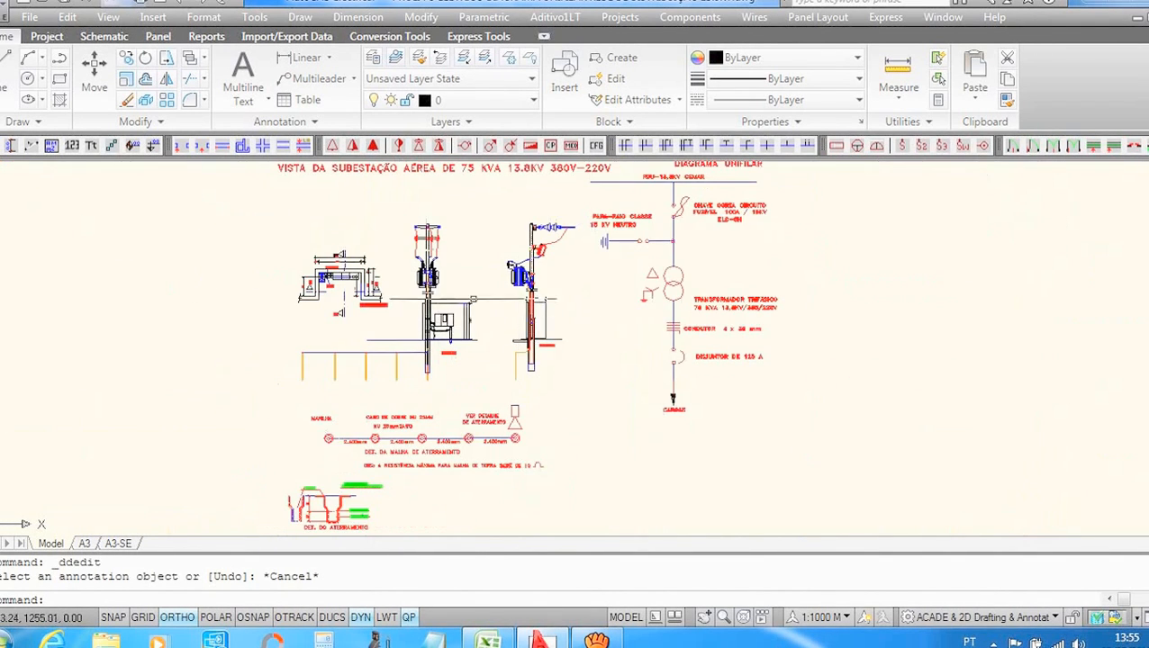
scroll(477, 293, "up", 5)
scroll(527, 256, "down", 5)
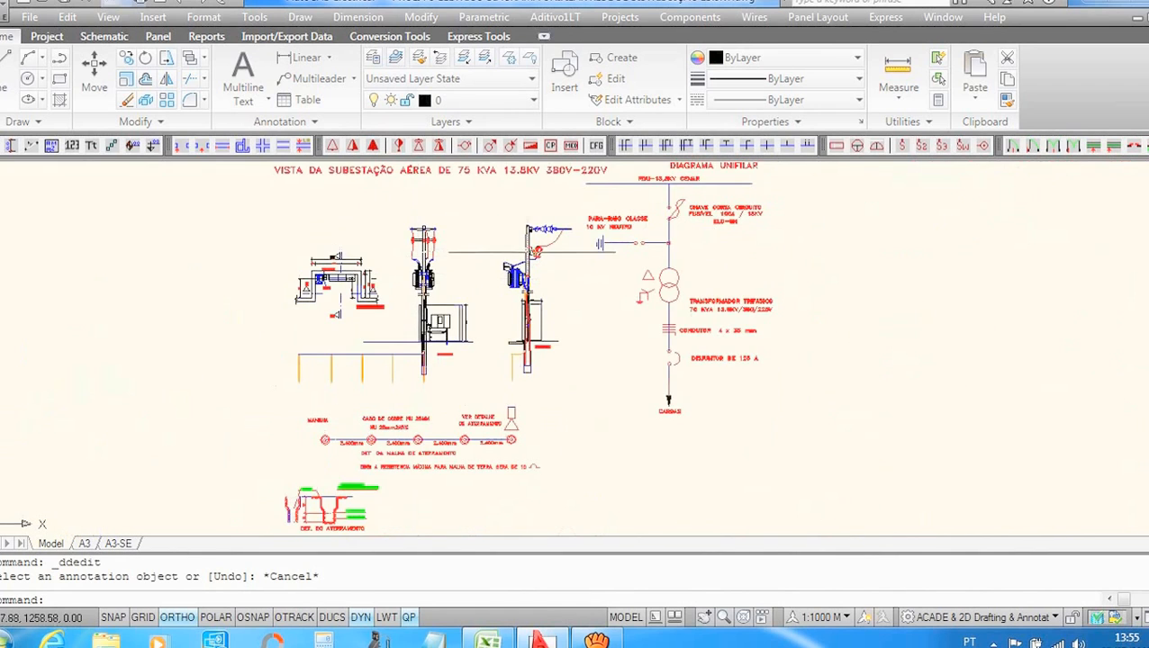
Step: Examine the suspension insulators, fuse cutout, surge arrester and transformer connections in the CORTE-BB side view
scroll(531, 236, "up", 6)
scroll(526, 180, "up", 2)
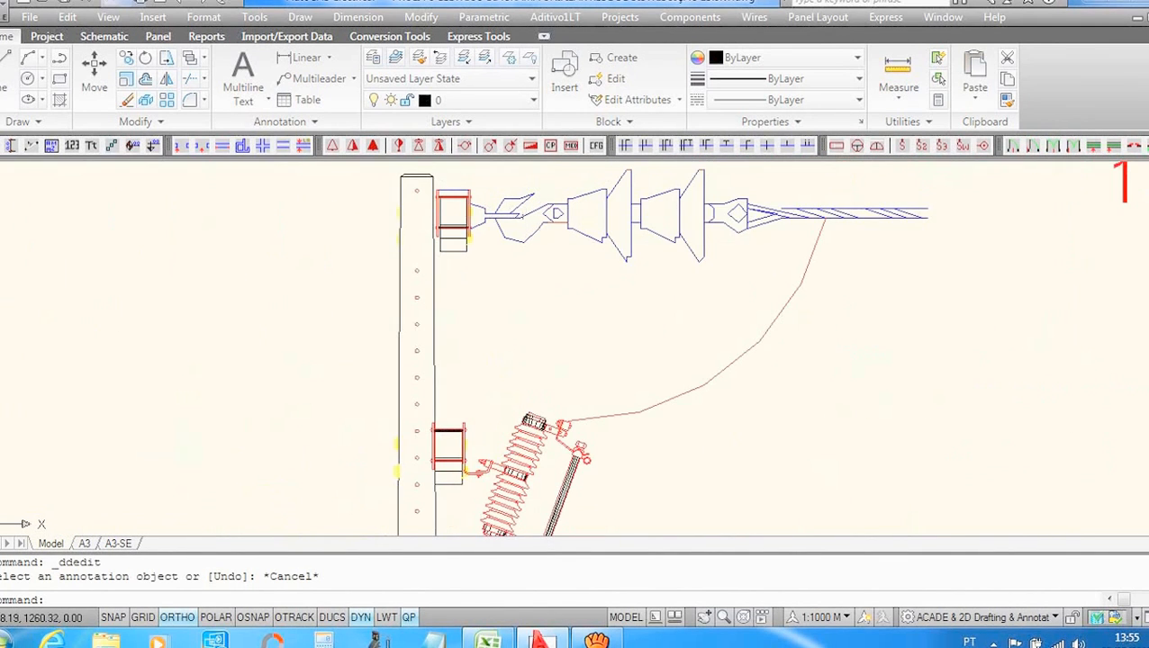
scroll(684, 241, "down", 2)
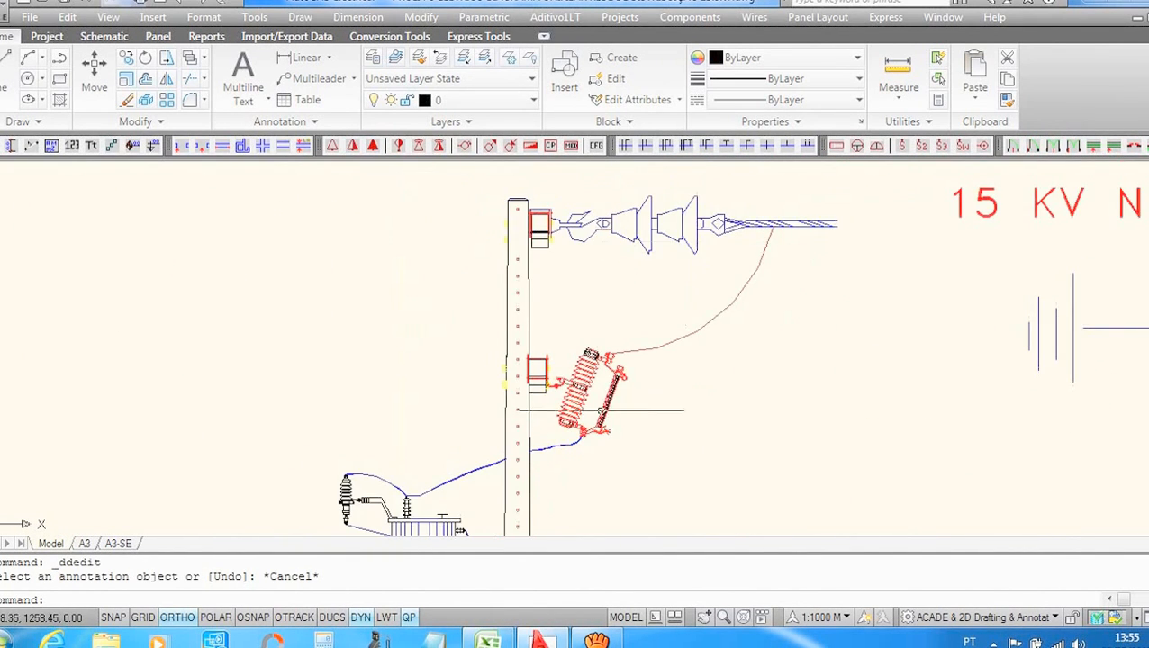
scroll(608, 384, "up", 3)
scroll(621, 342, "down", 6)
scroll(528, 417, "up", 5)
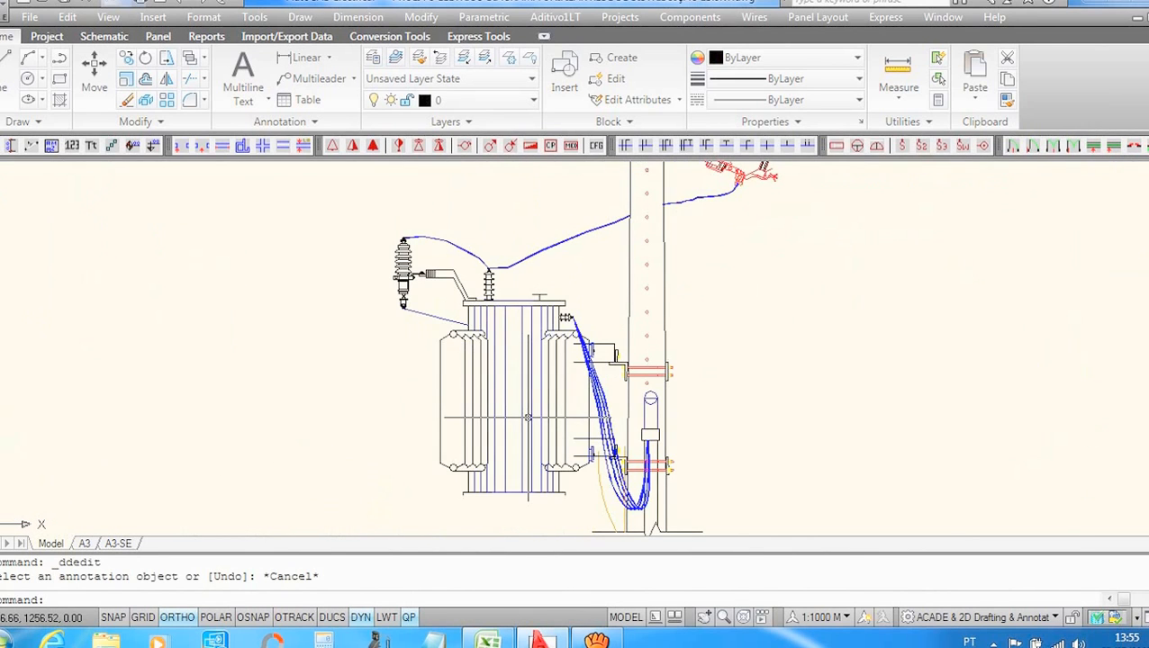
scroll(528, 411, "down", 4)
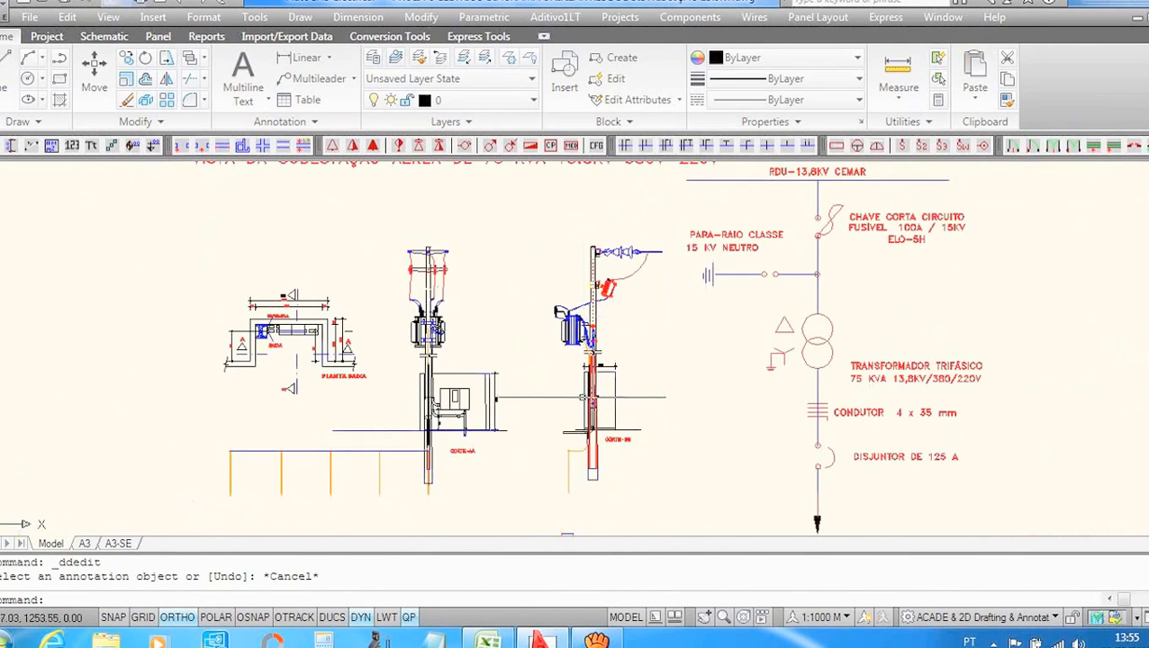
Step: Examine the lower pole in the CORTE-BB view, including the conduit, pole base, ground rod and enclosure width dimension
scroll(584, 402, "up", 7)
scroll(584, 402, "down", 5)
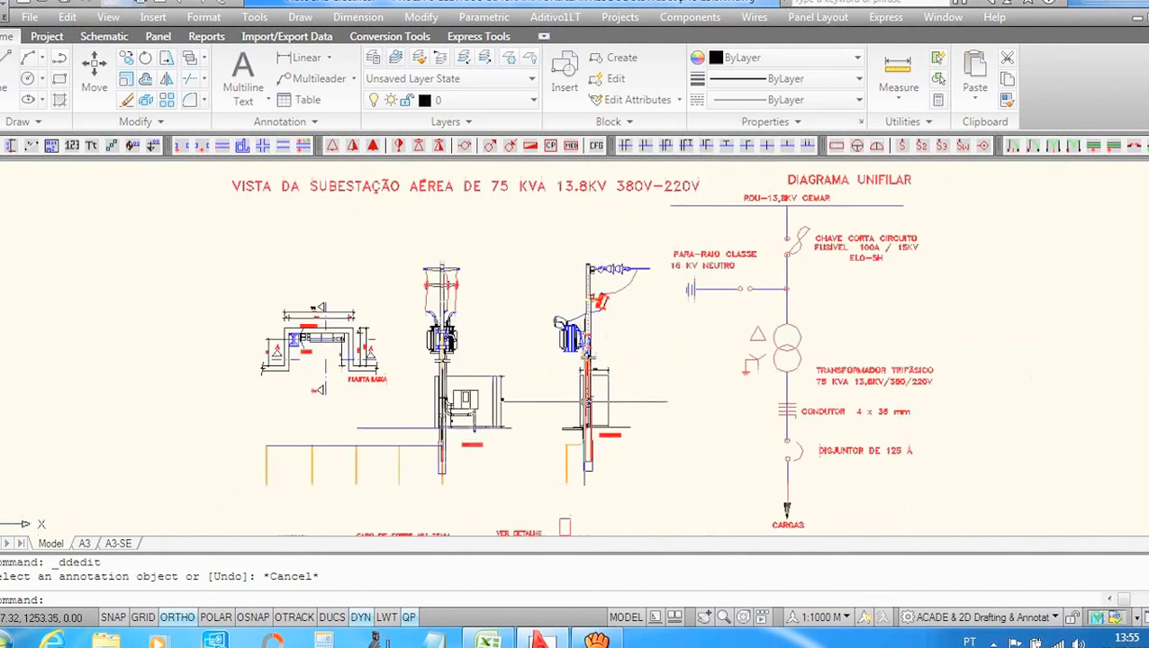
scroll(576, 493, "up", 5)
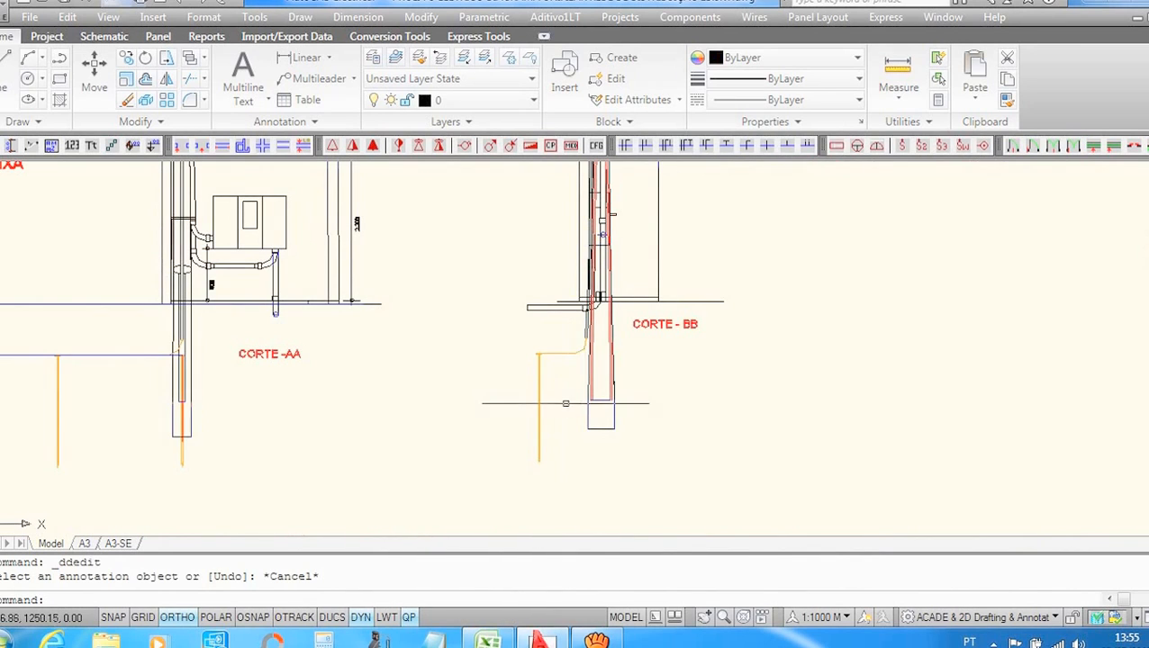
scroll(566, 403, "down", 5)
scroll(540, 396, "up", 4)
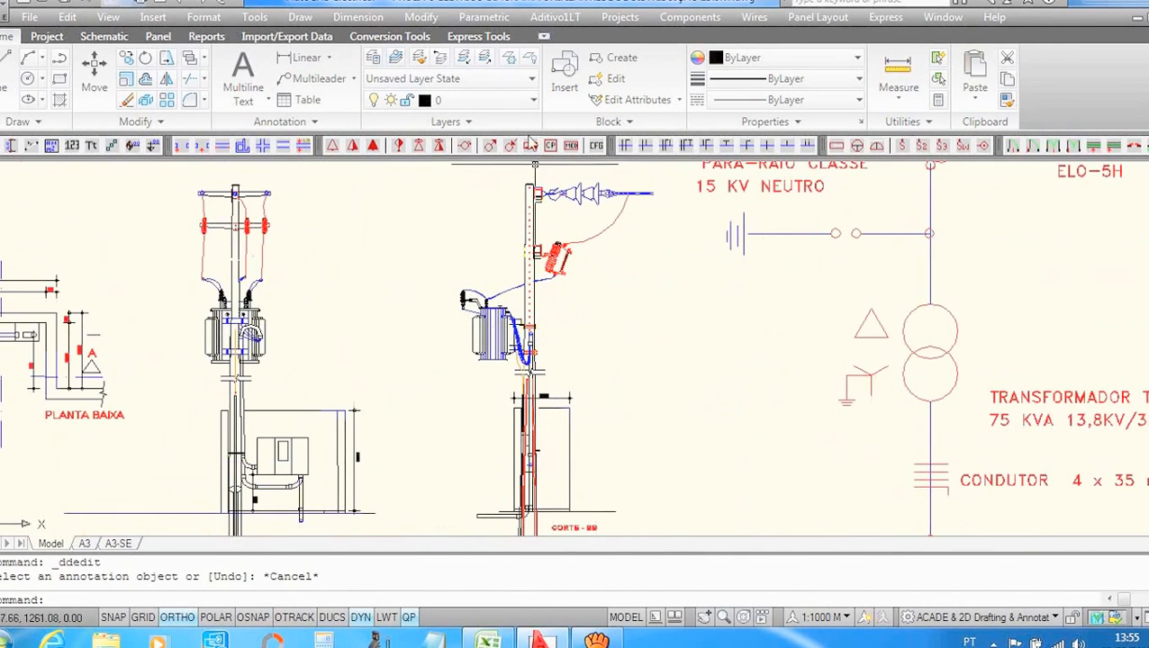
scroll(543, 522, "up", 2)
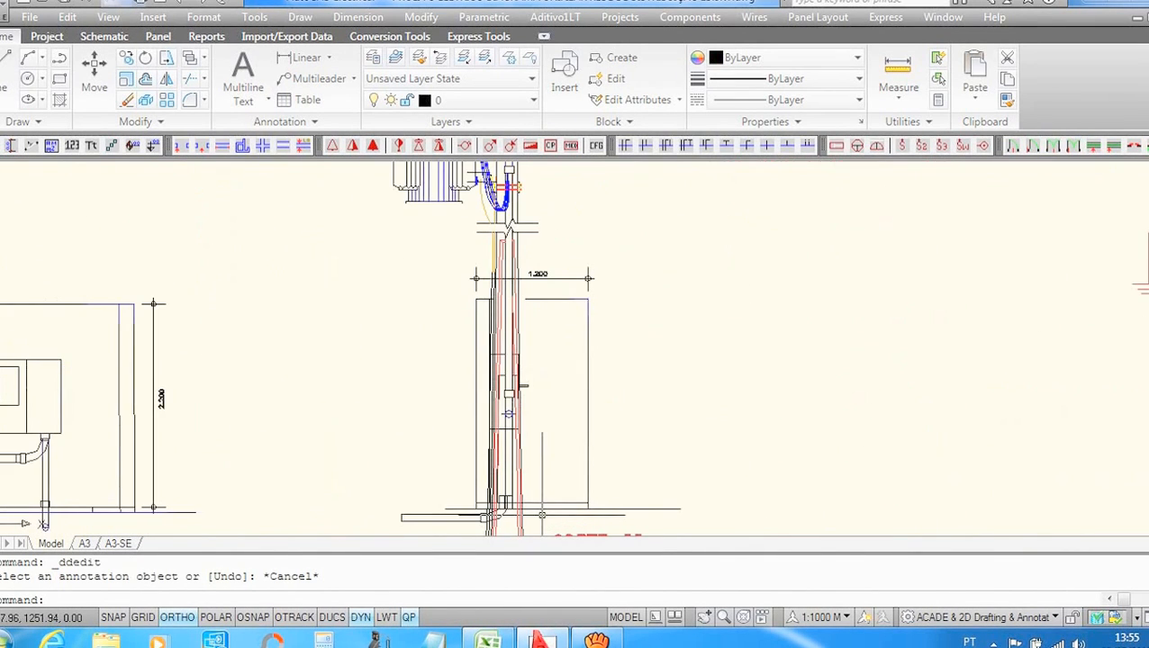
Step: Examine the transformer symbol and its delta and grounded-wye winding symbols in the DIAGRAMA UNIFILAR
scroll(541, 515, "down", 4)
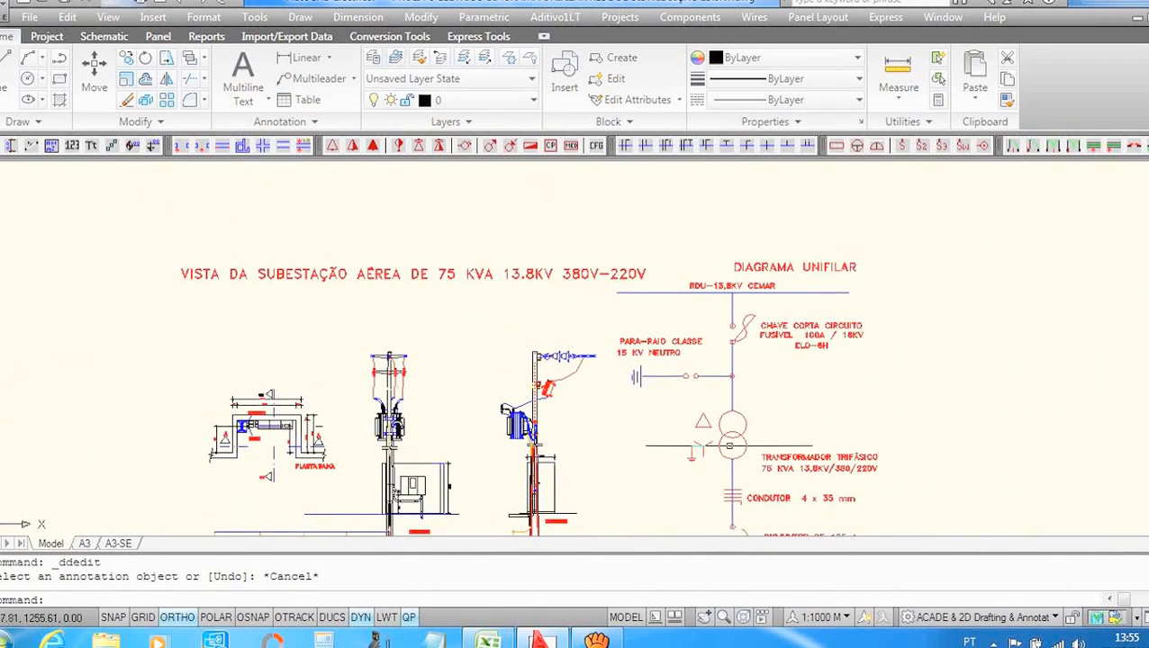
scroll(714, 445, "up", 4)
scroll(684, 396, "down", 5)
scroll(630, 313, "up", 5)
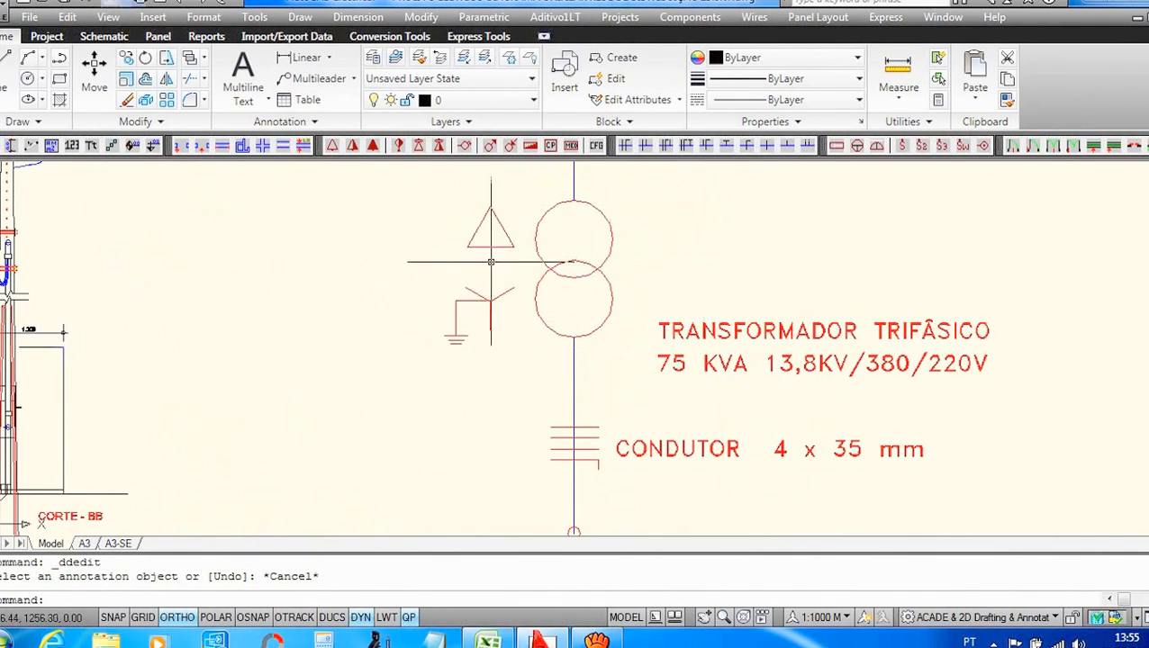
scroll(498, 343, "up", 3)
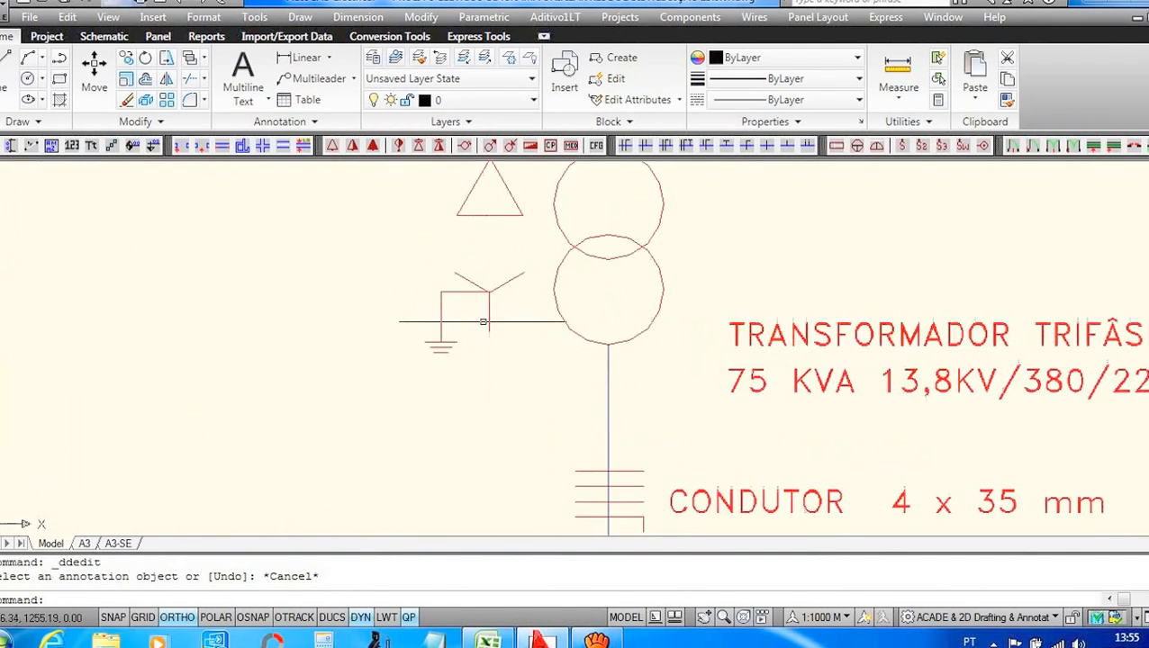
scroll(527, 272, "down", 6)
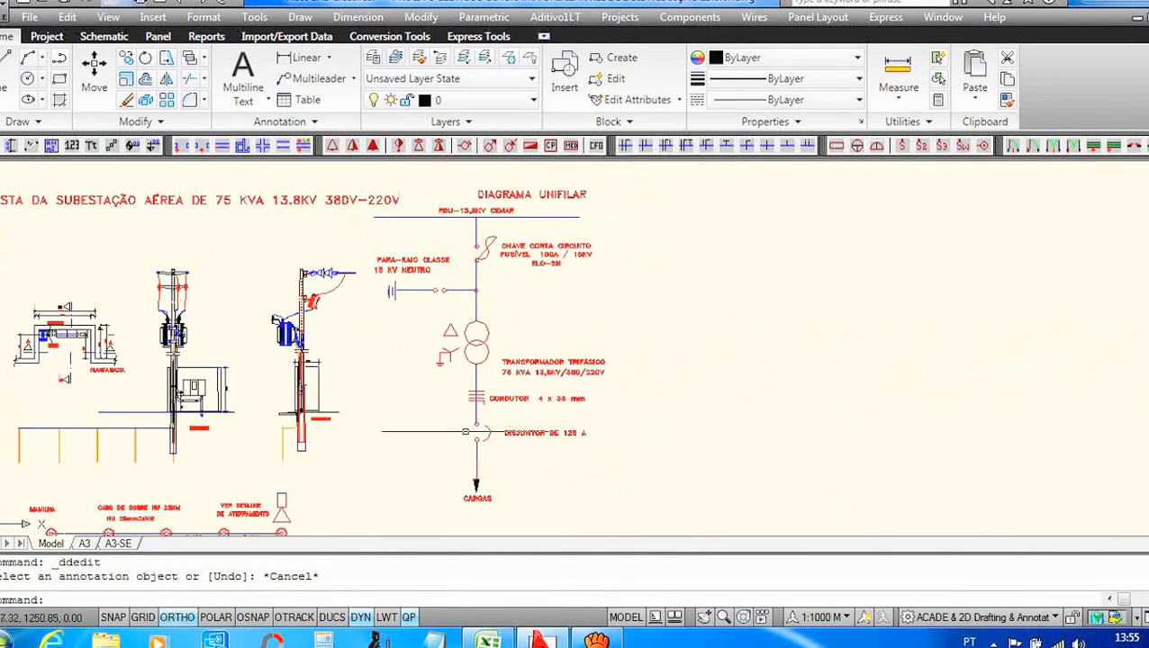
Step: Review the TRANSFORMADOR, CONDUTOR and DISJUNTOR labels of the single-line diagram
scroll(534, 376, "up", 5)
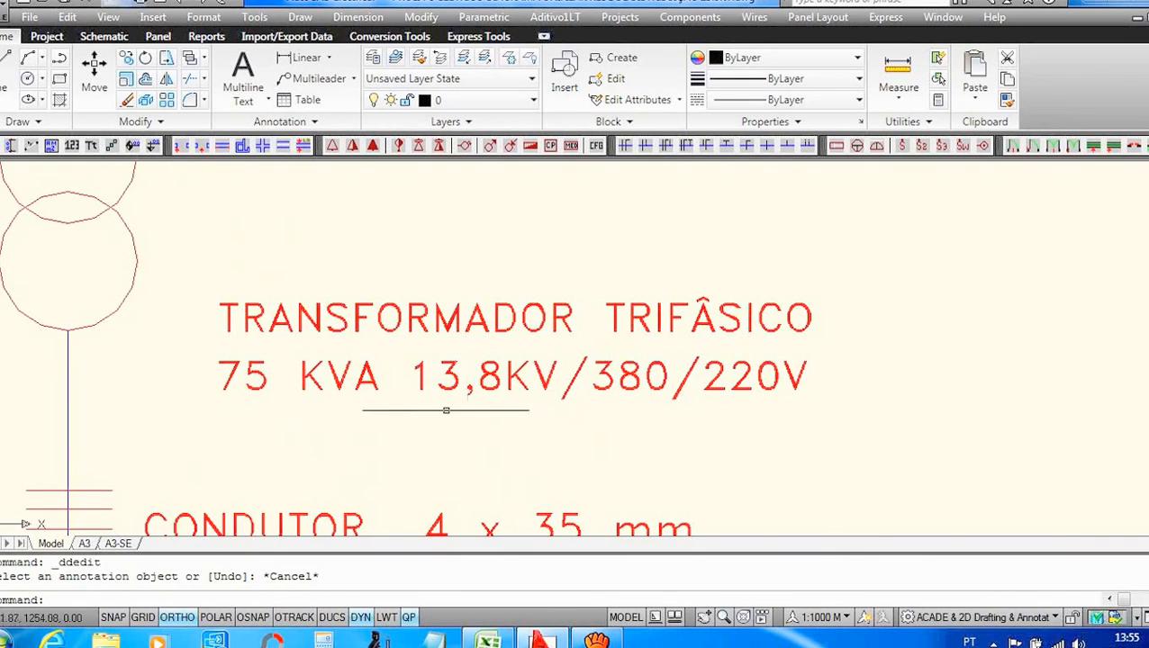
scroll(467, 378, "down", 3)
scroll(450, 414, "up", 3)
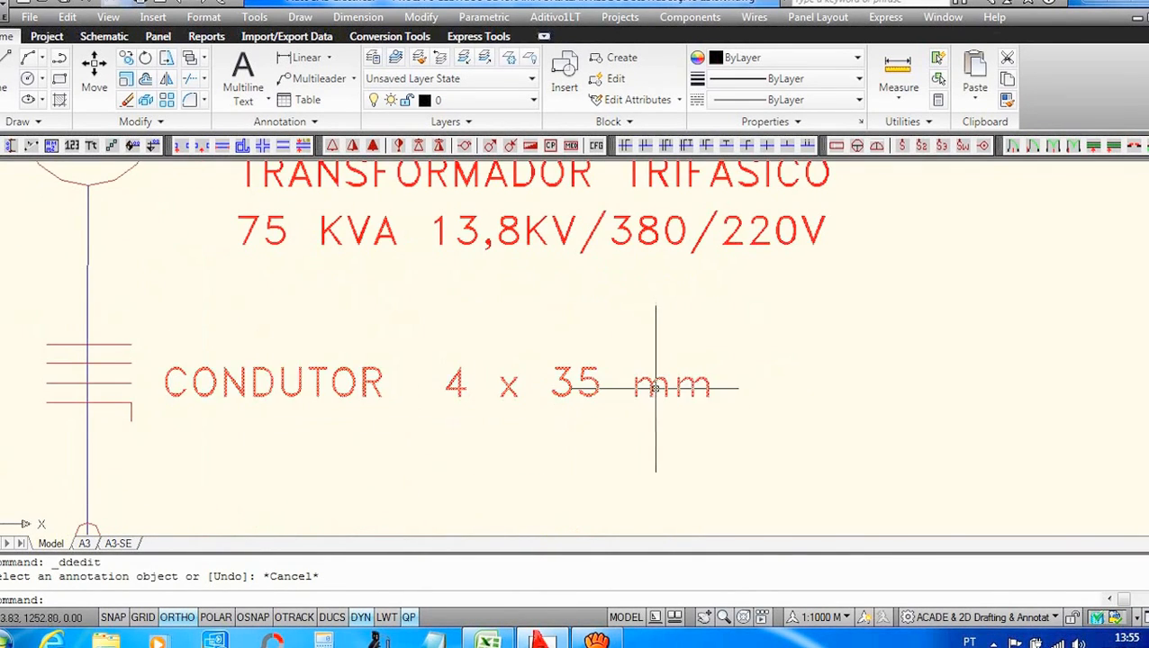
scroll(671, 390, "down", 3)
scroll(656, 448, "up", 5)
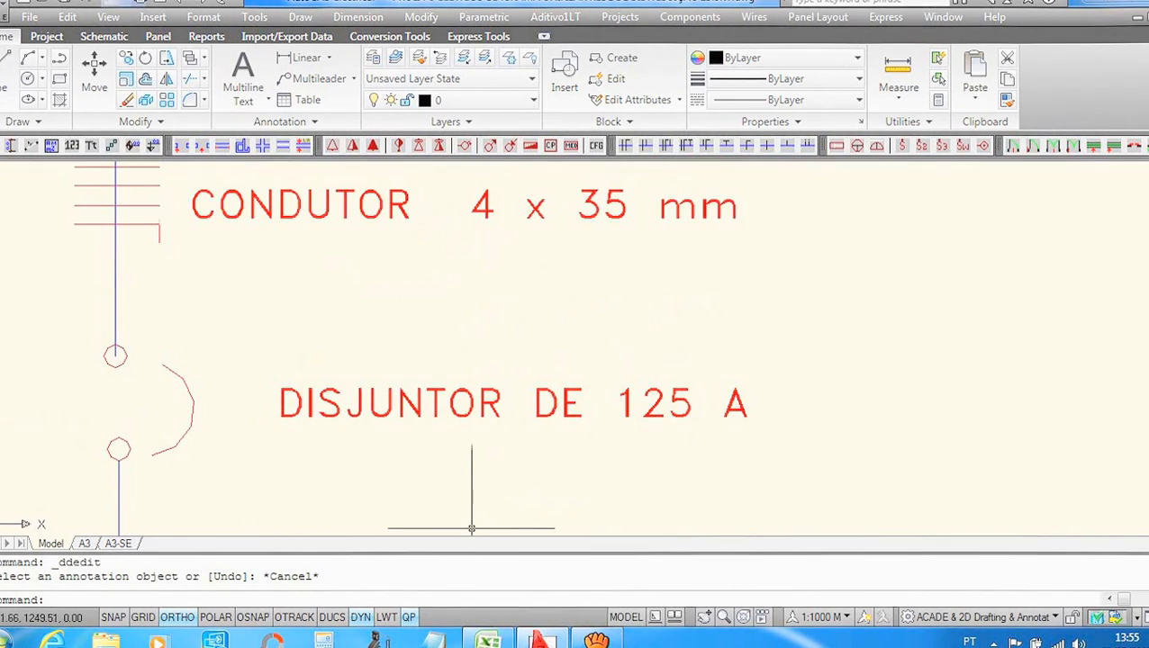
Step: Switch to the Excel workbook's SE AÉREA sheet and review section V, DIMENSIONAMENTO DOS CIRCUITOS SECUNDÁRIO, for the breaker and cable sizes
left_click(487, 642)
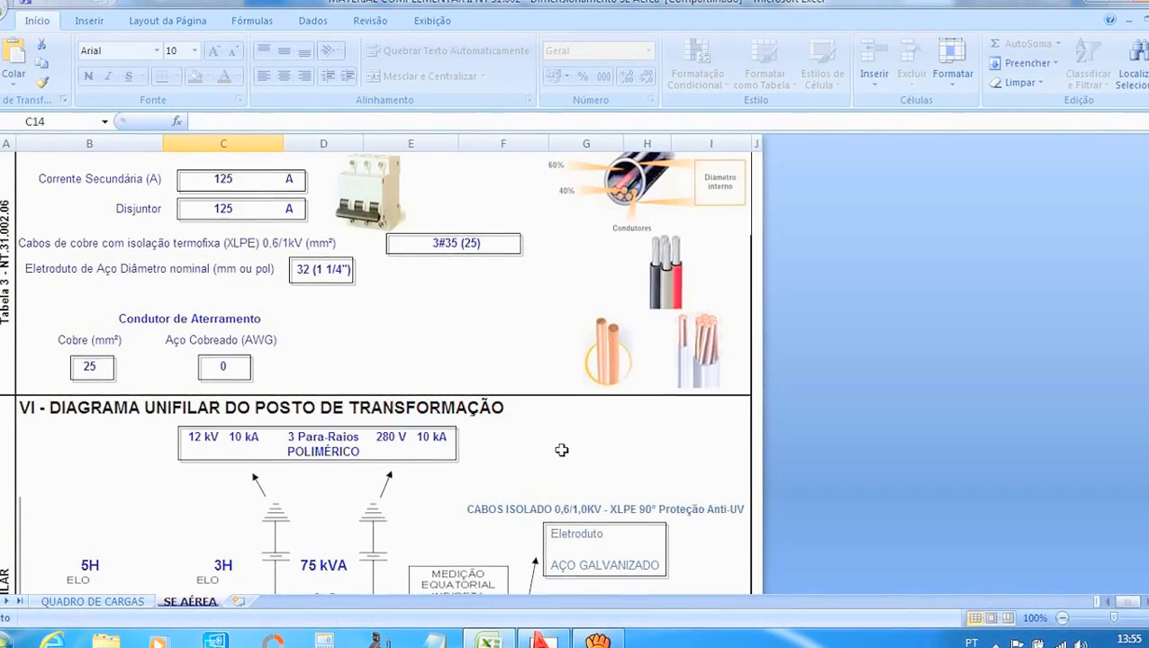
scroll(562, 450, "up", 3)
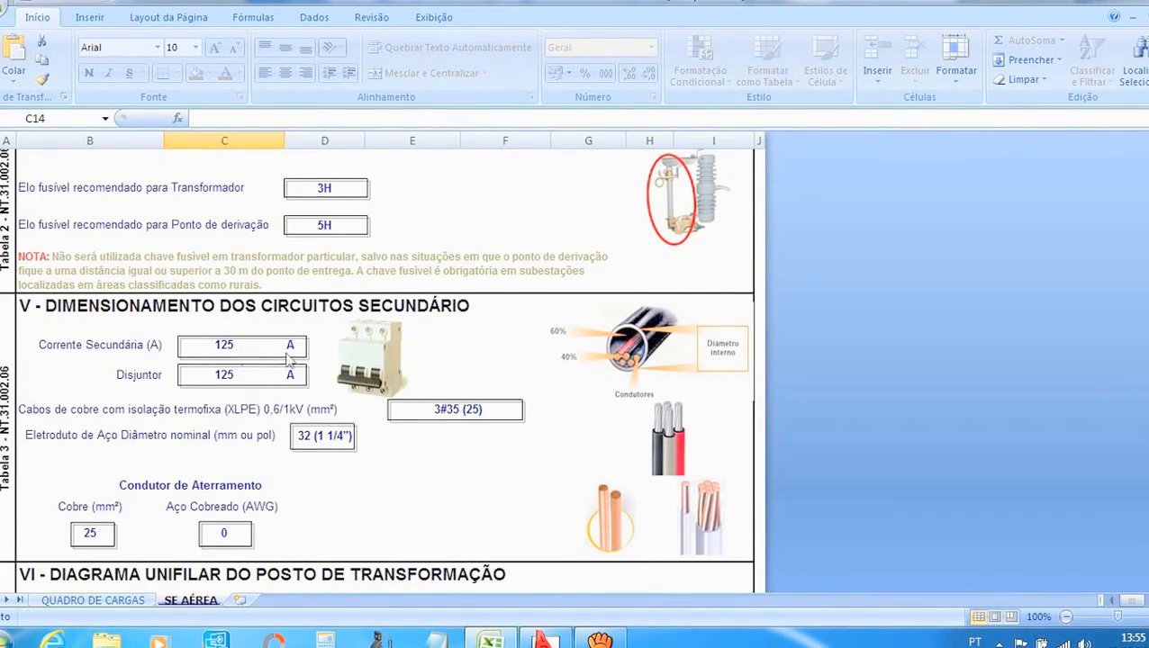
Step: Glance at section VI of the workbook, switch to the AutoCAD drawing and examine the fuse symbol in the PLANTA DE SITUAÇÃO
scroll(424, 347, "down", 3)
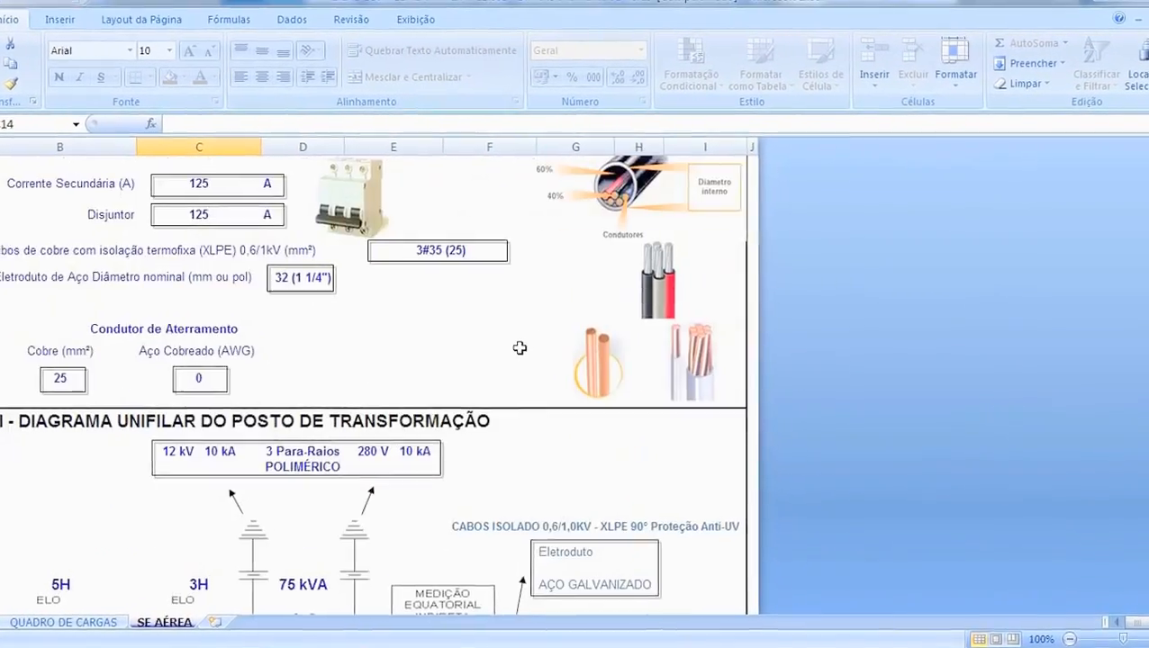
scroll(510, 352, "down", 1)
left_click(584, 641)
scroll(740, 400, "down", 5)
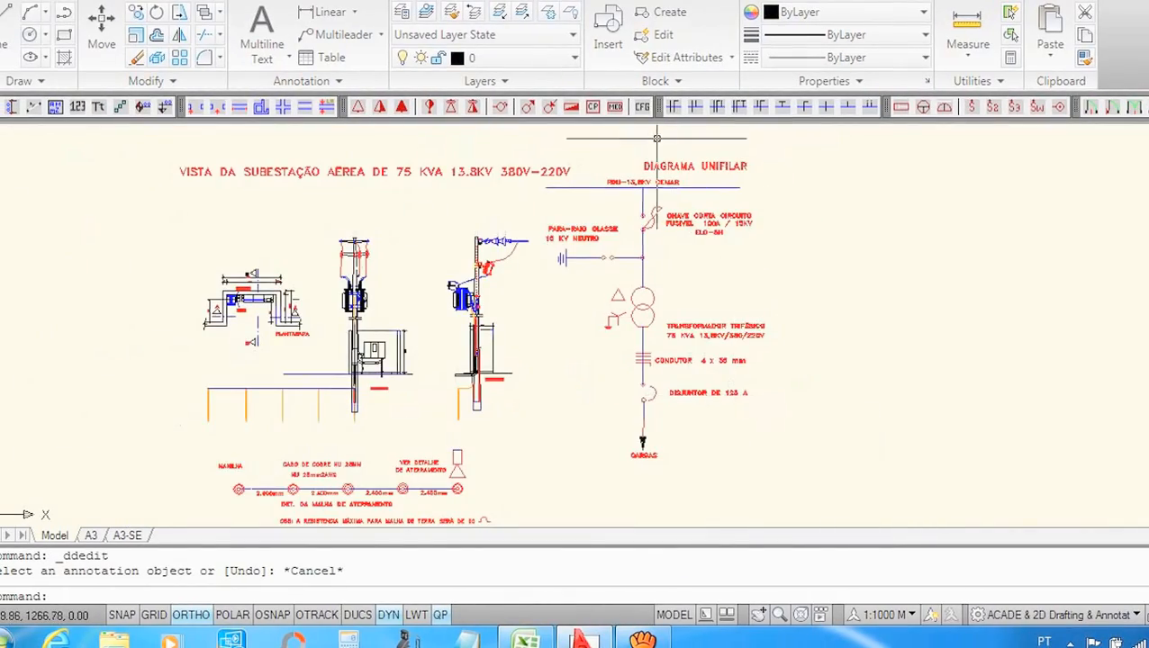
scroll(656, 139, "up", 5)
scroll(652, 328, "down", 6)
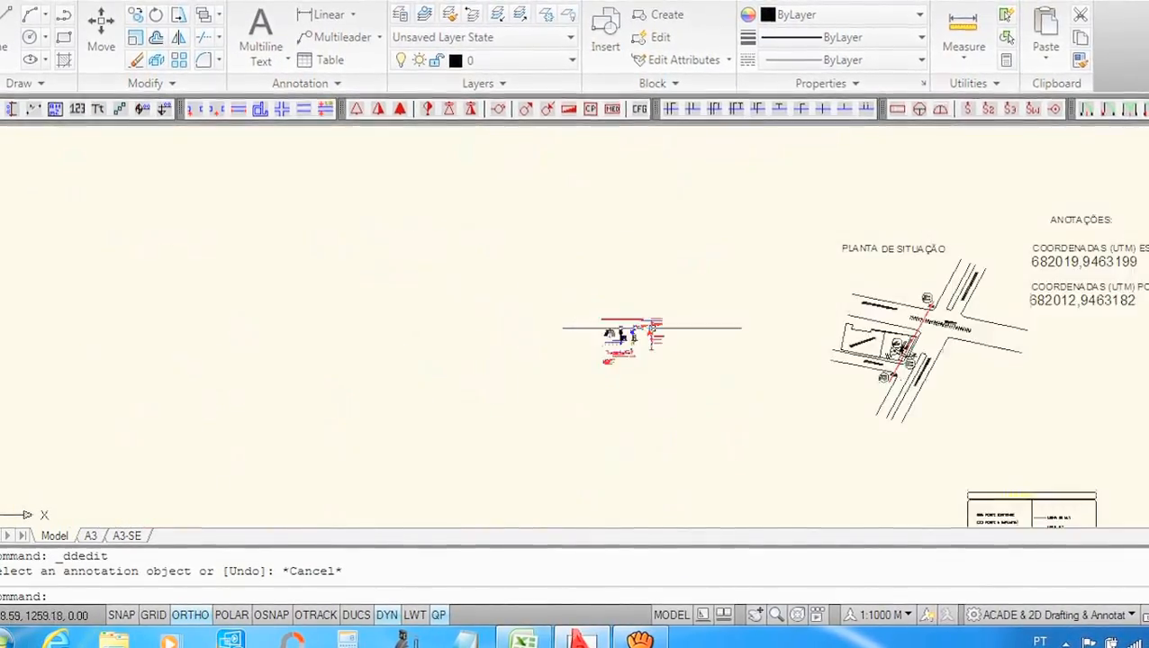
scroll(766, 355, "up", 3)
scroll(588, 388, "down", 7)
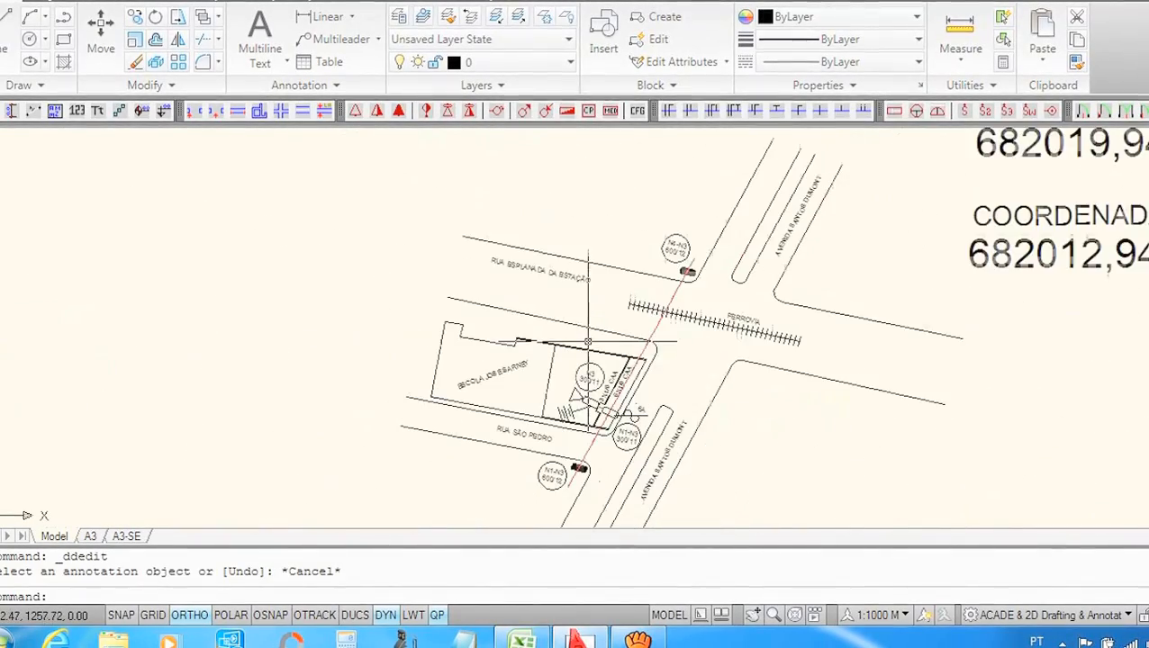
scroll(582, 430, "up", 5)
scroll(583, 430, "up", 3)
scroll(526, 474, "down", 2)
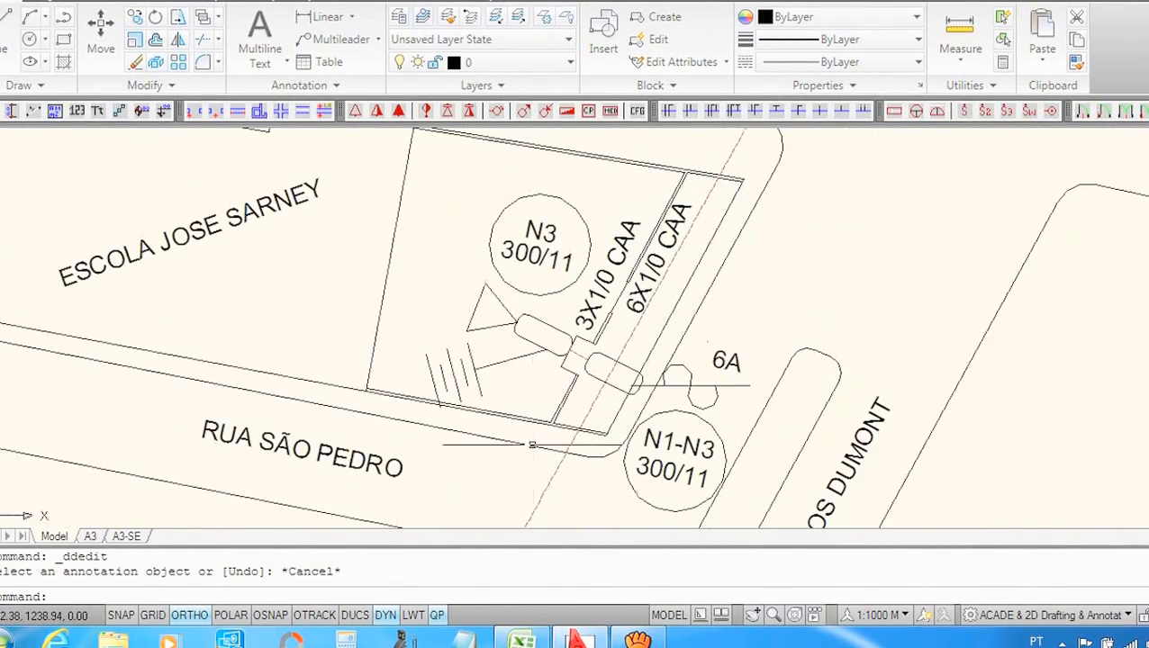
Step: Move the 6A label about 2.9 units straight down, to just below the fuse symbol near pole N1-N3
scroll(534, 403, "up", 1)
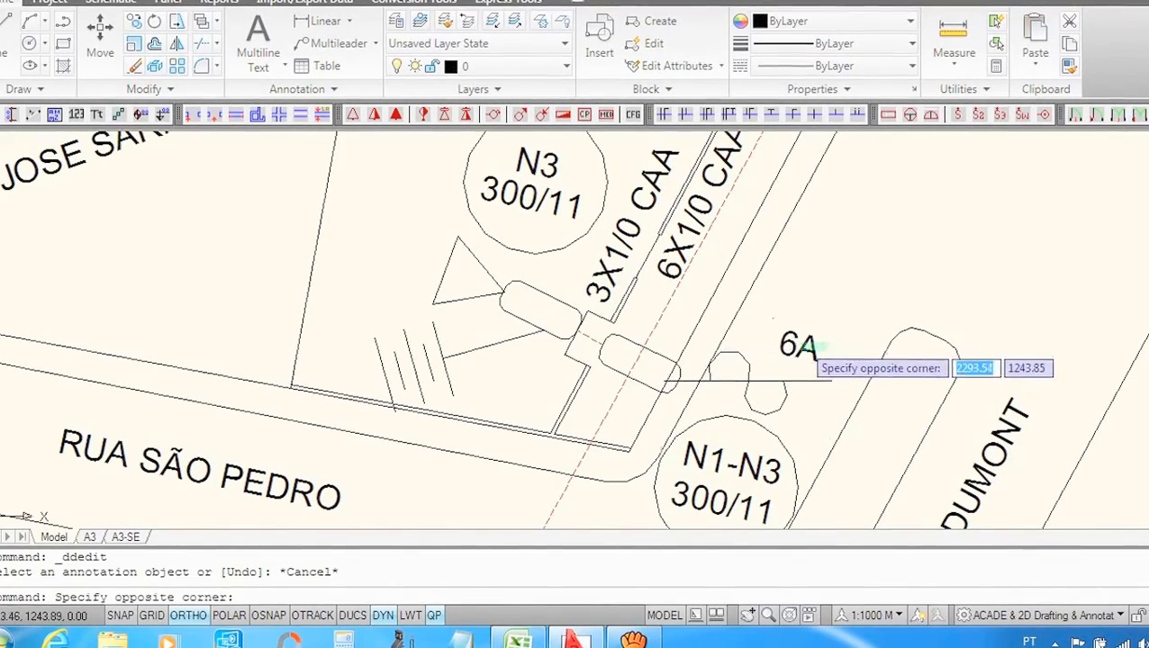
left_click(815, 311)
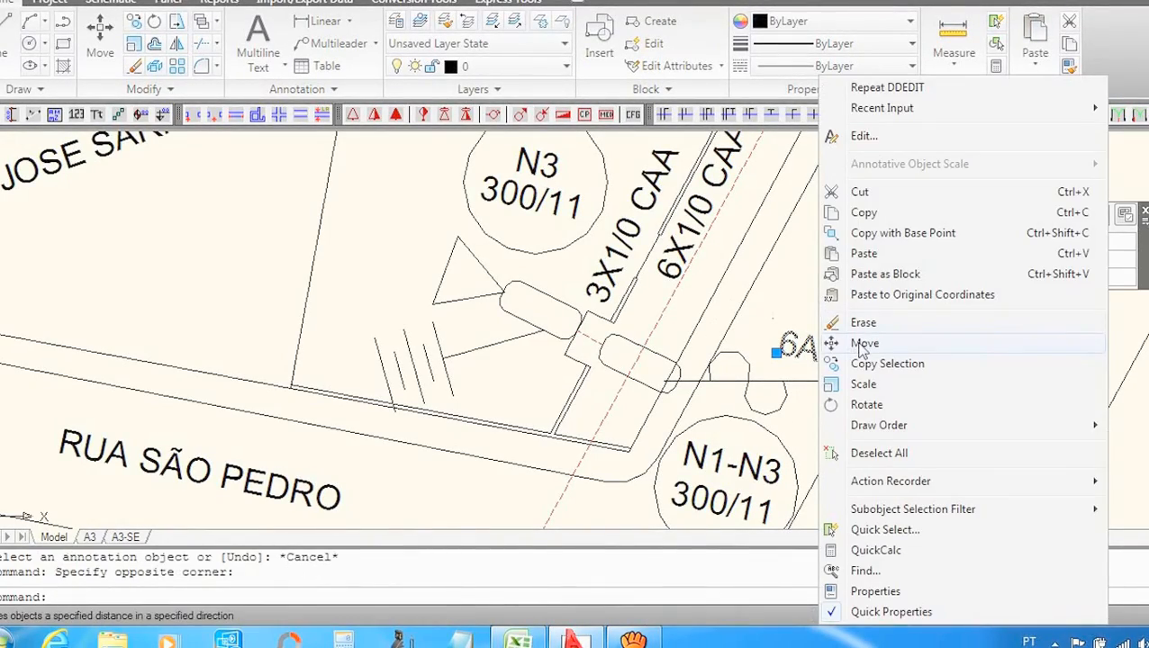
left_click(863, 343)
left_click(851, 355)
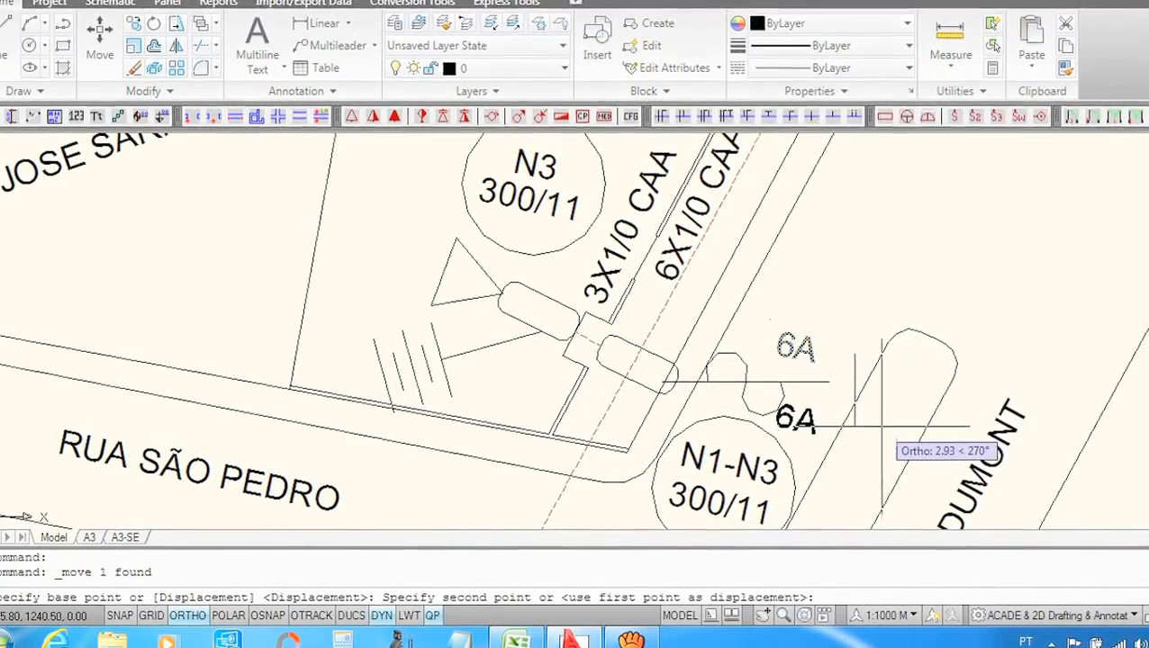
left_click(855, 427)
left_click(815, 426)
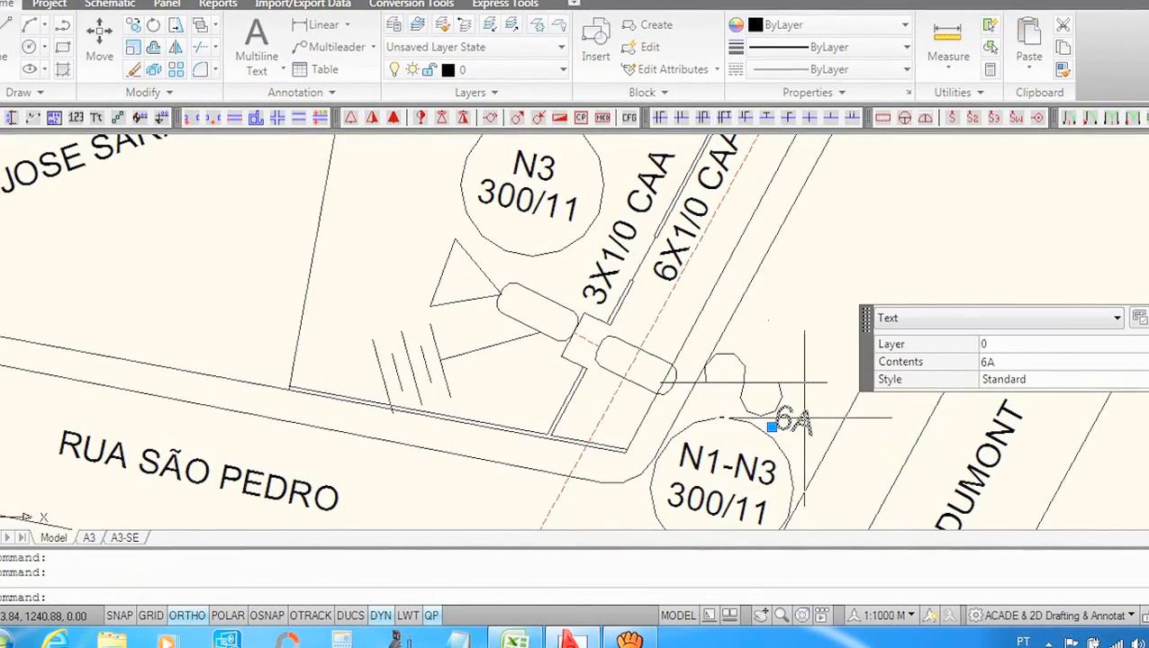
key("Escape")
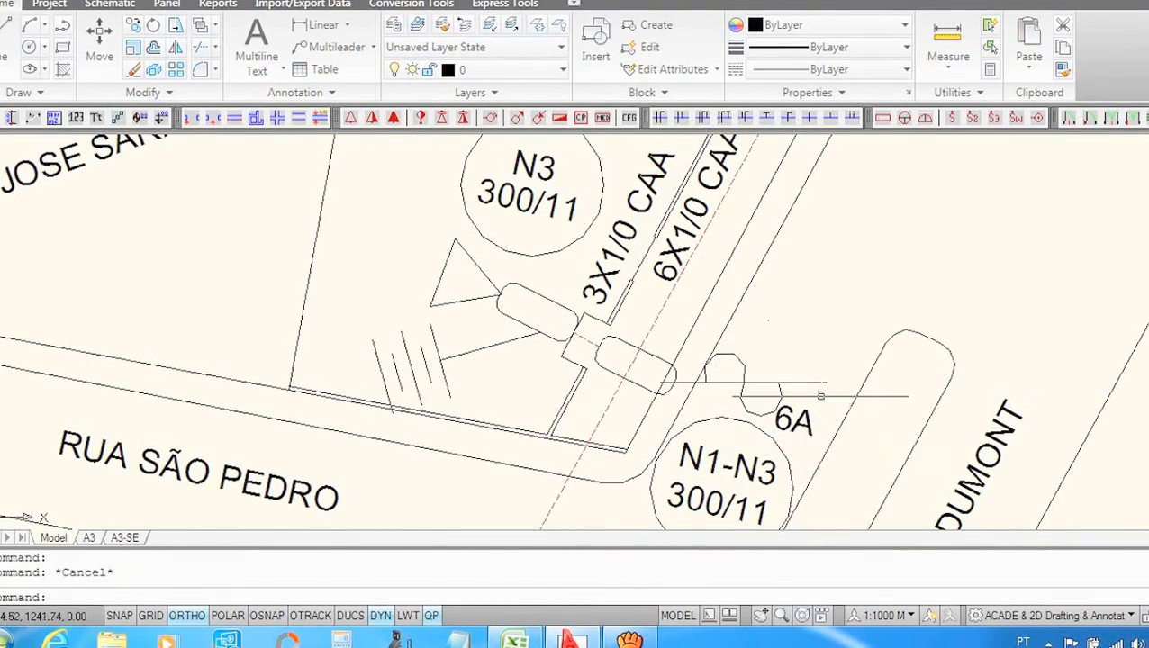
Step: Copy the 6A label straight up to just above the fuse symbol
left_click(793, 420)
right_click(815, 416)
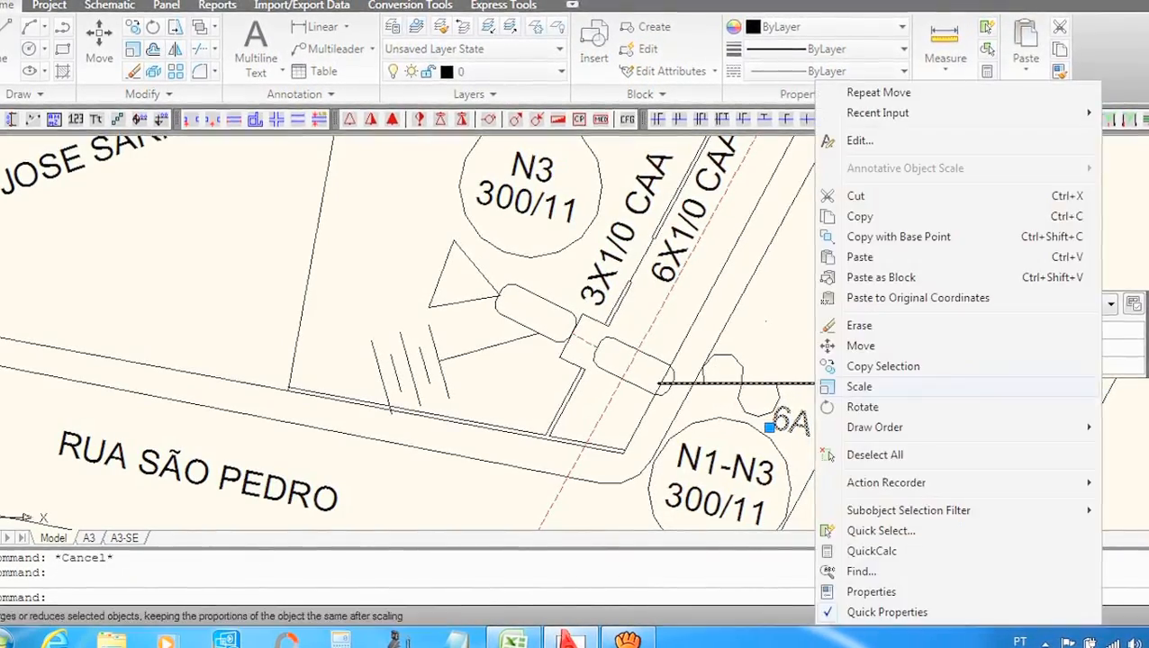
left_click(883, 366)
left_click(847, 383)
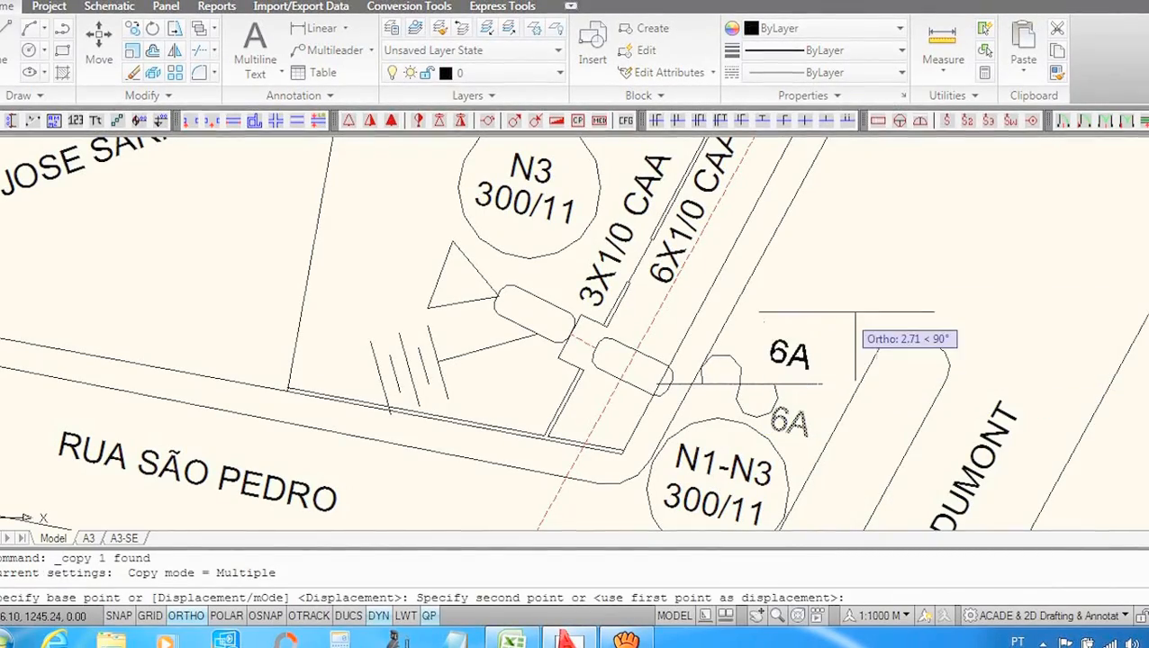
key("Escape")
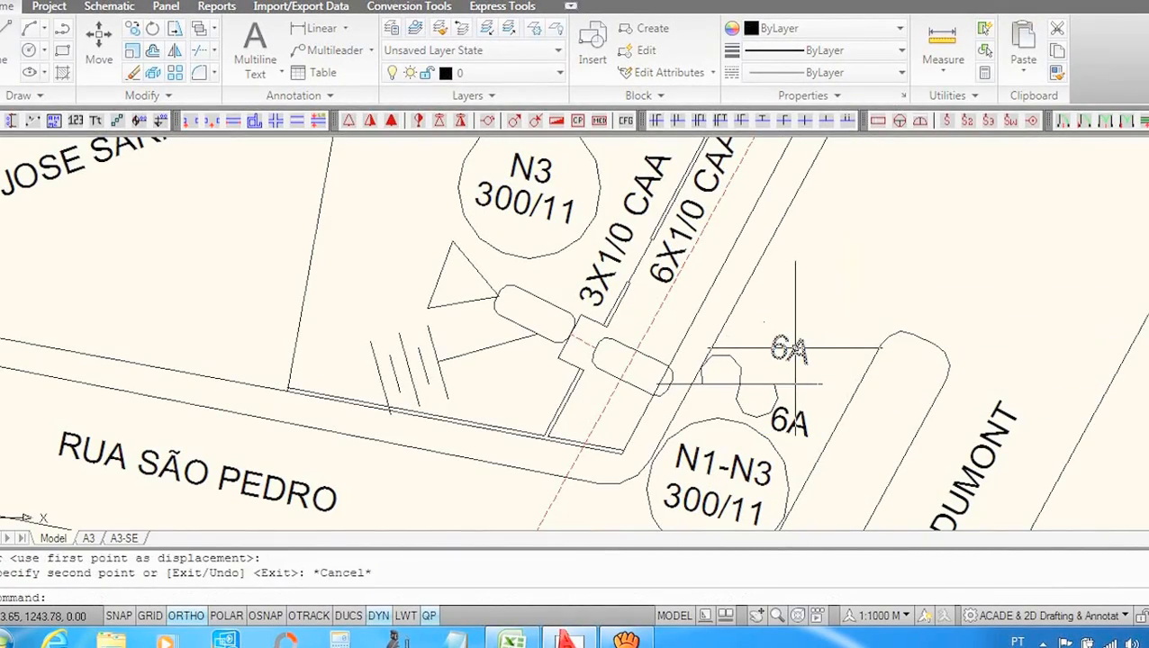
Step: Change the text of the label above the fuse symbol to 5H
left_click(793, 350)
double_click(793, 352)
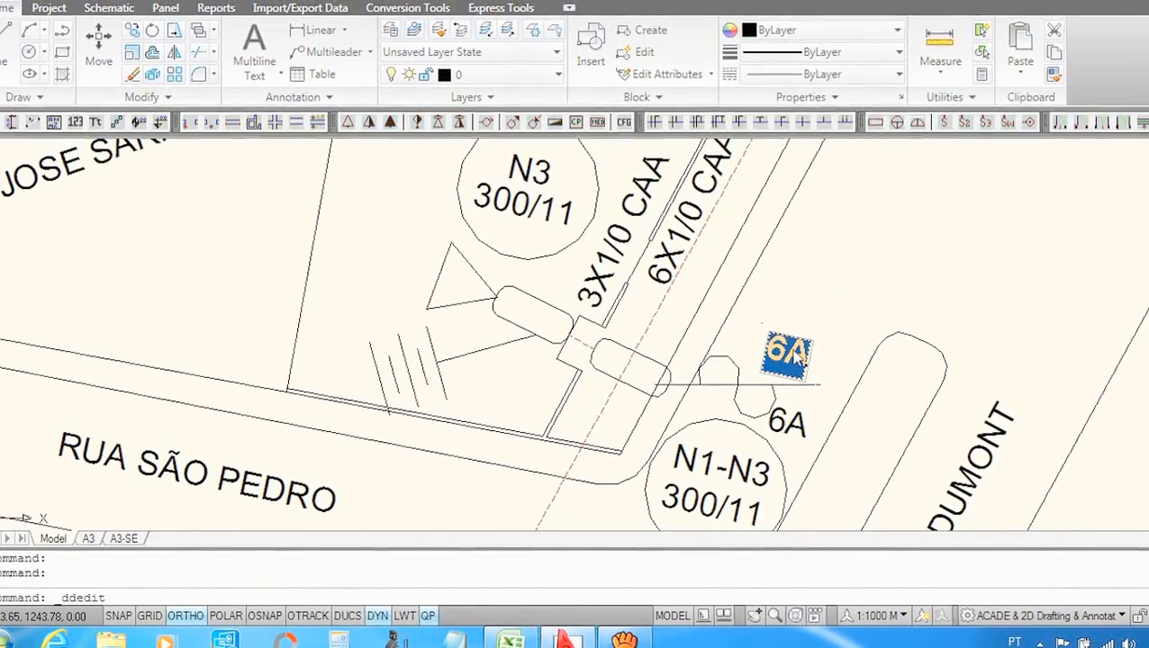
key("BackSpace")
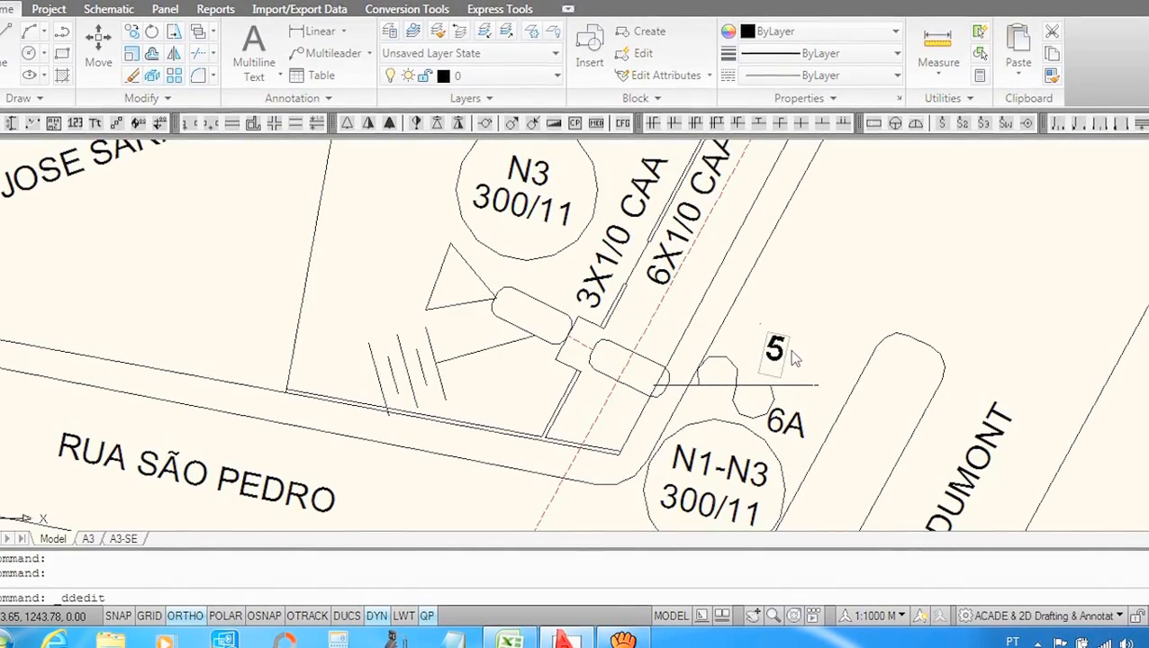
type("5H")
key("Return")
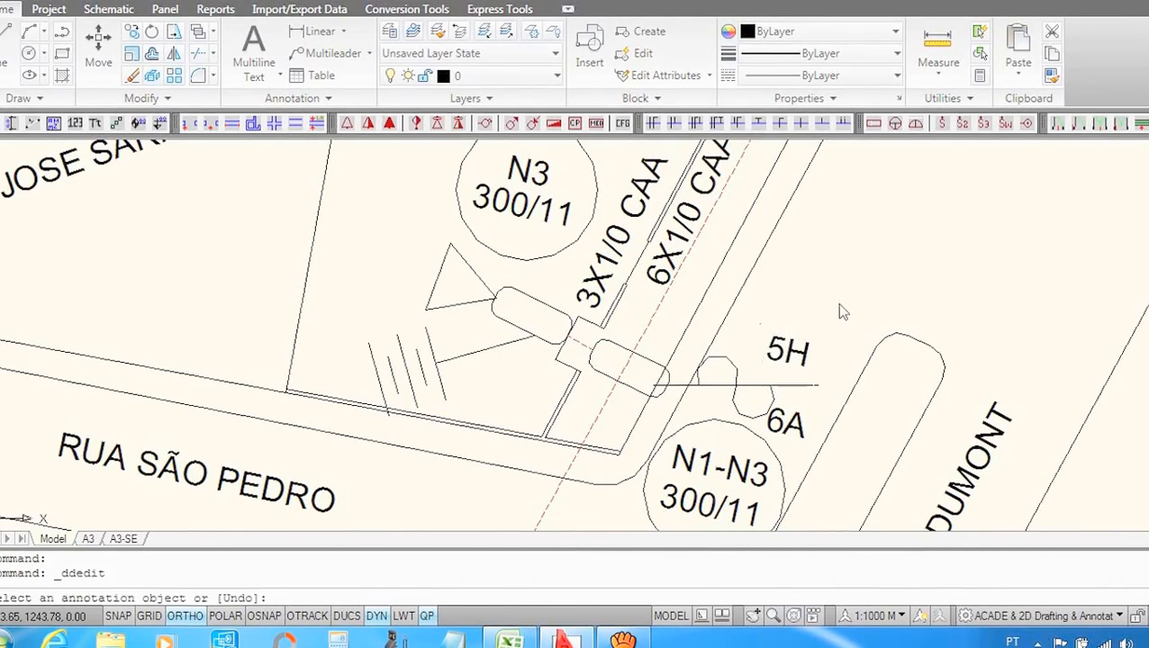
key("Escape")
scroll(790, 435, "up", 1)
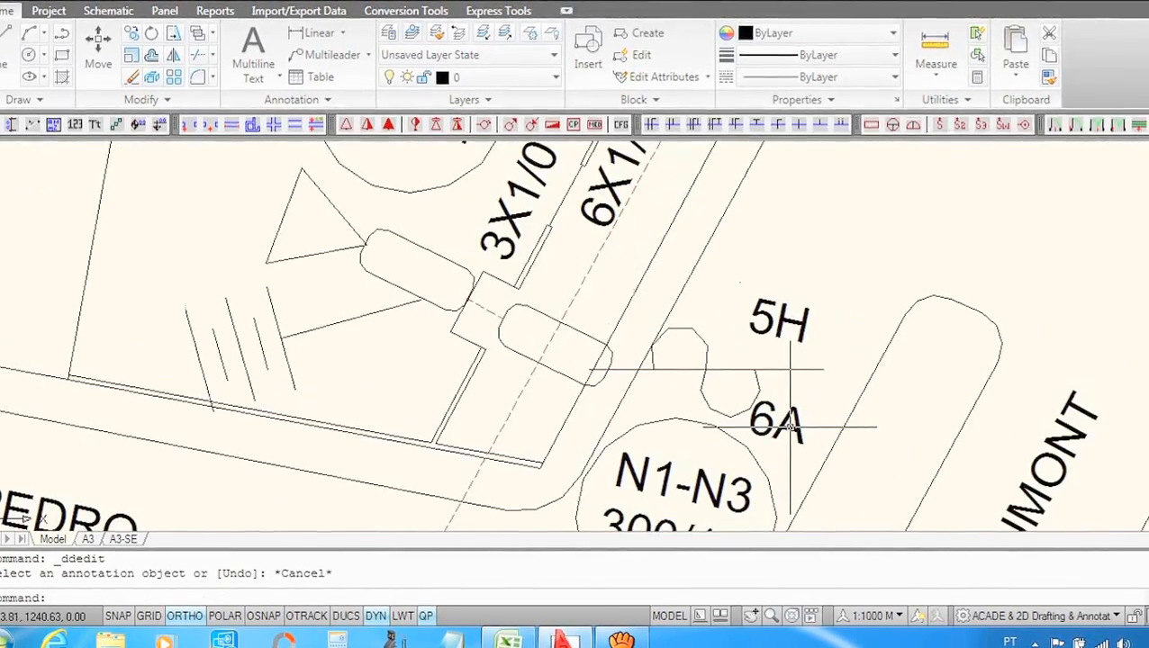
scroll(752, 417, "down", 7)
scroll(752, 411, "up", 8)
left_click(828, 425)
left_click(713, 394)
right_click(767, 335)
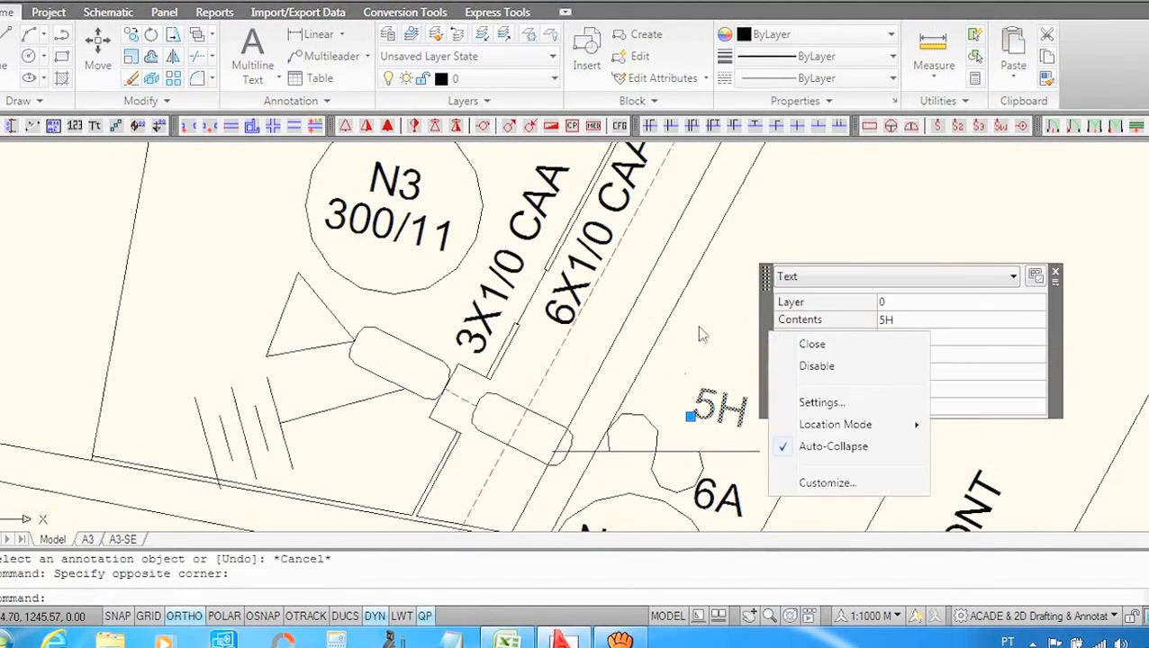
key("Escape")
key("Escape")
key("Escape")
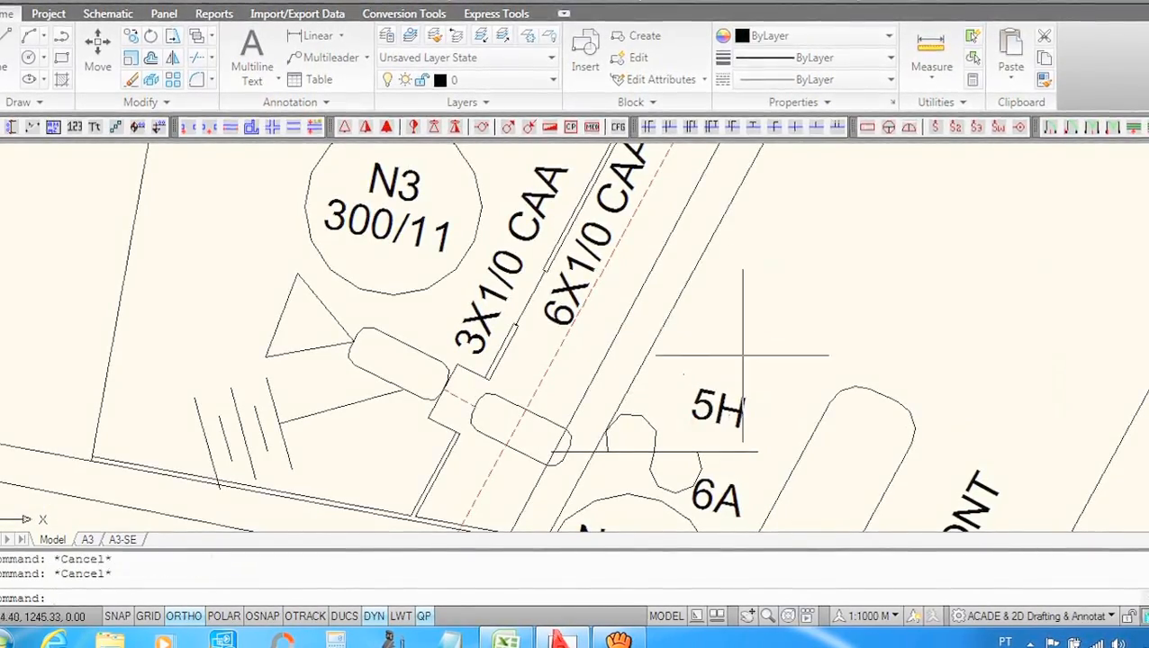
Step: Copy the 5H label to beside the transformer triangle below the N3 300/11 circle, with Ortho turned off
left_click(693, 412)
right_click(753, 351)
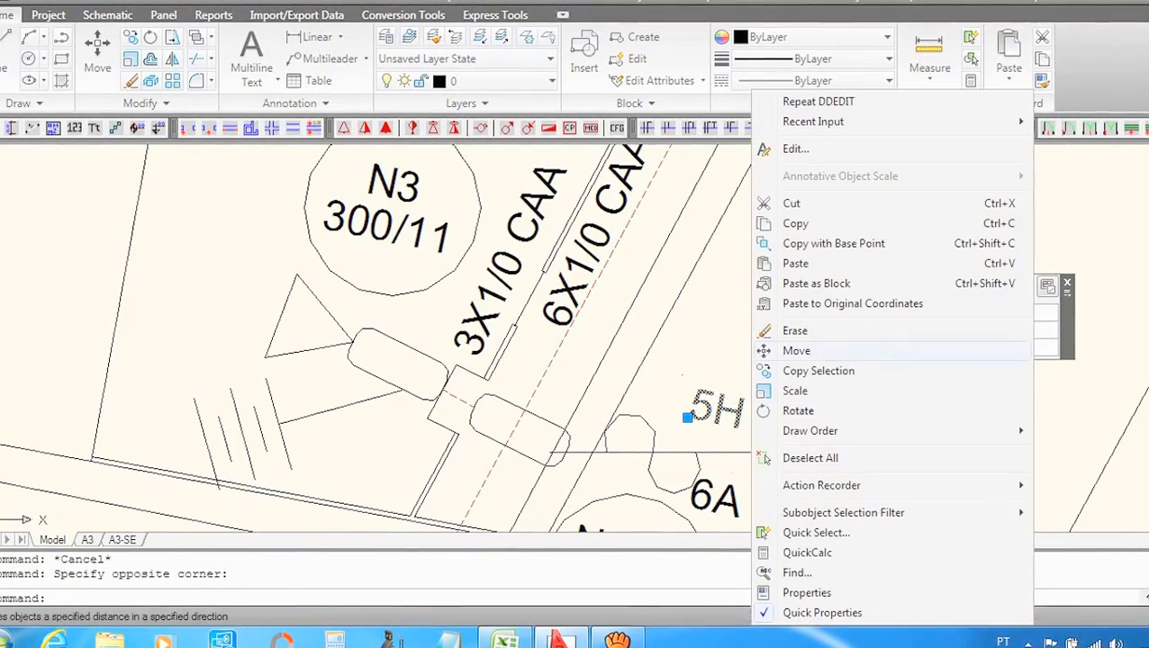
left_click(806, 370)
left_click(801, 384)
scroll(801, 384, "down", 4)
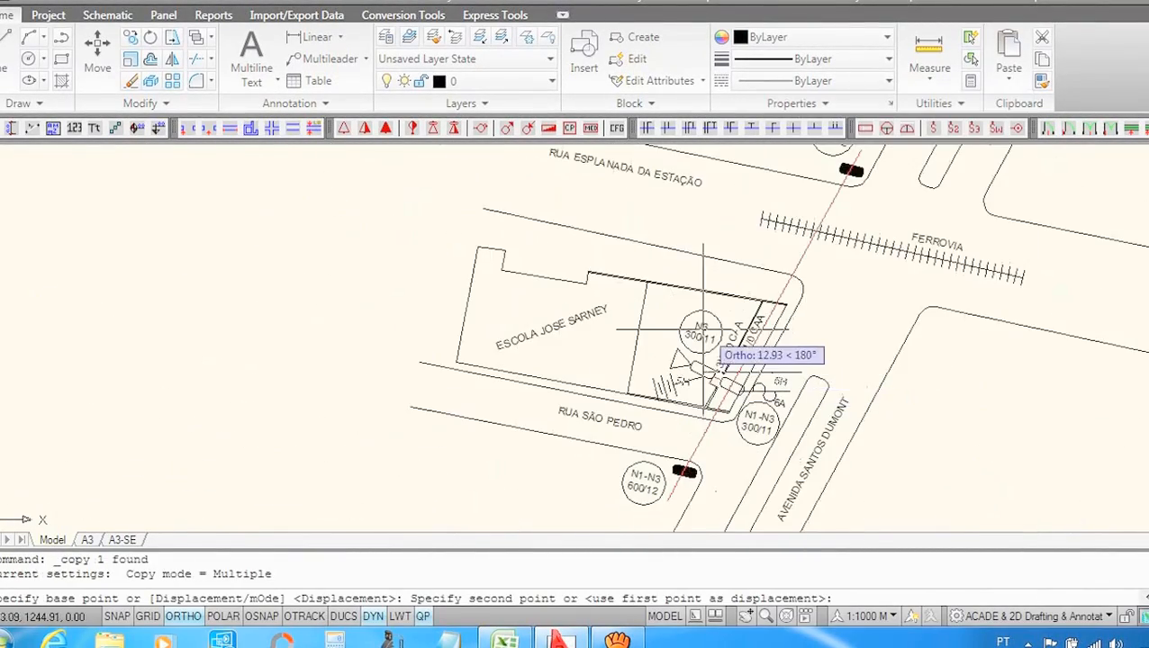
scroll(731, 346, "up", 5)
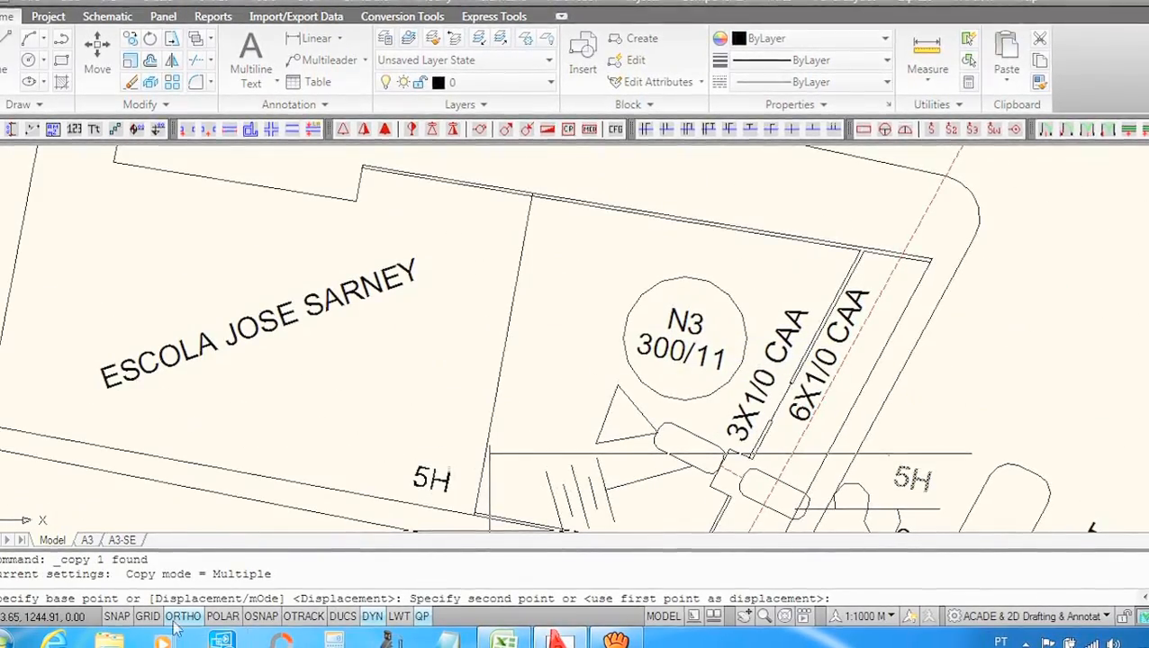
key("F8")
scroll(676, 374, "up", 5)
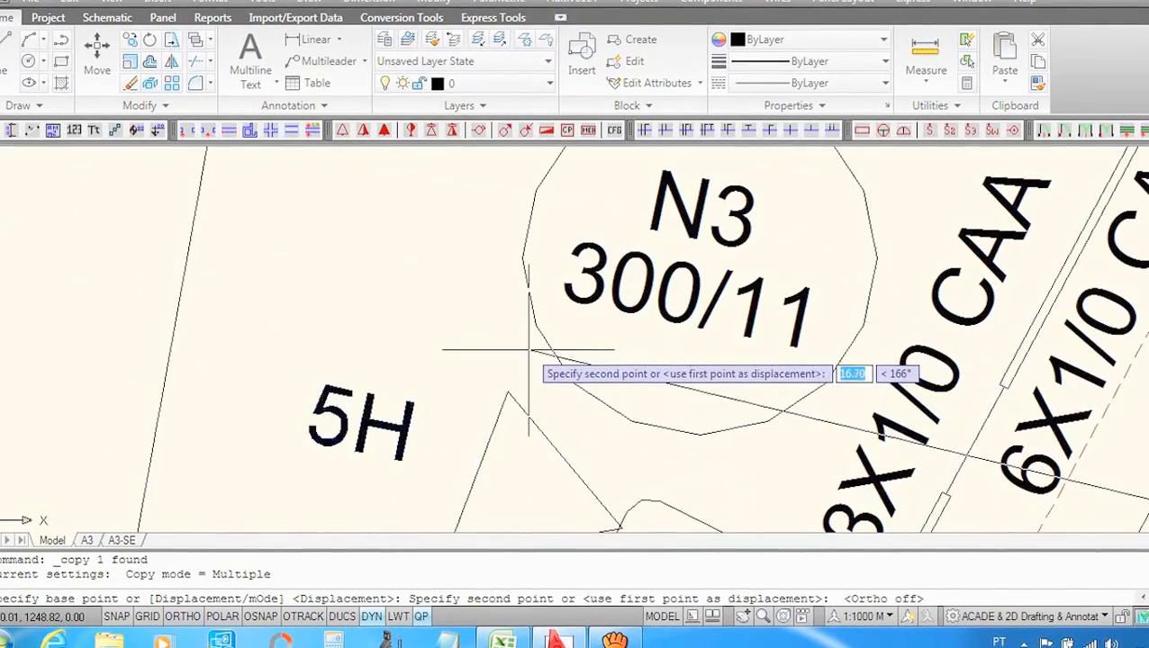
left_click(528, 351)
key("Escape")
Step: Change the text of the copied label beside the transformer triangle to 75 KVA
left_click(401, 441)
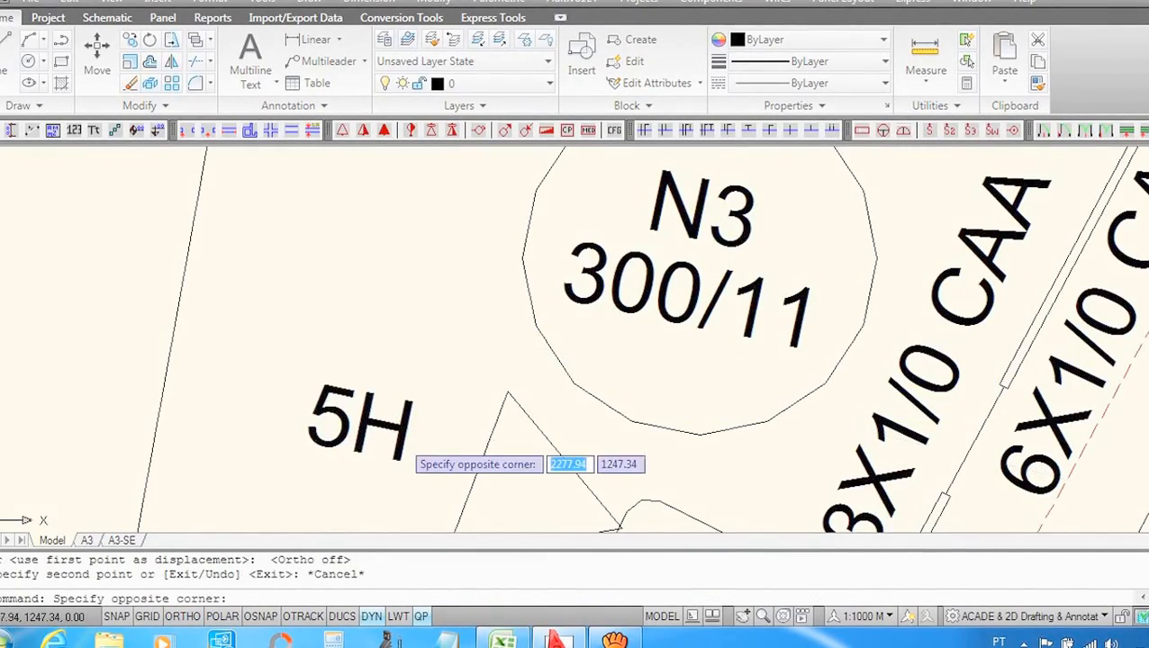
left_click(398, 450)
left_click(400, 450)
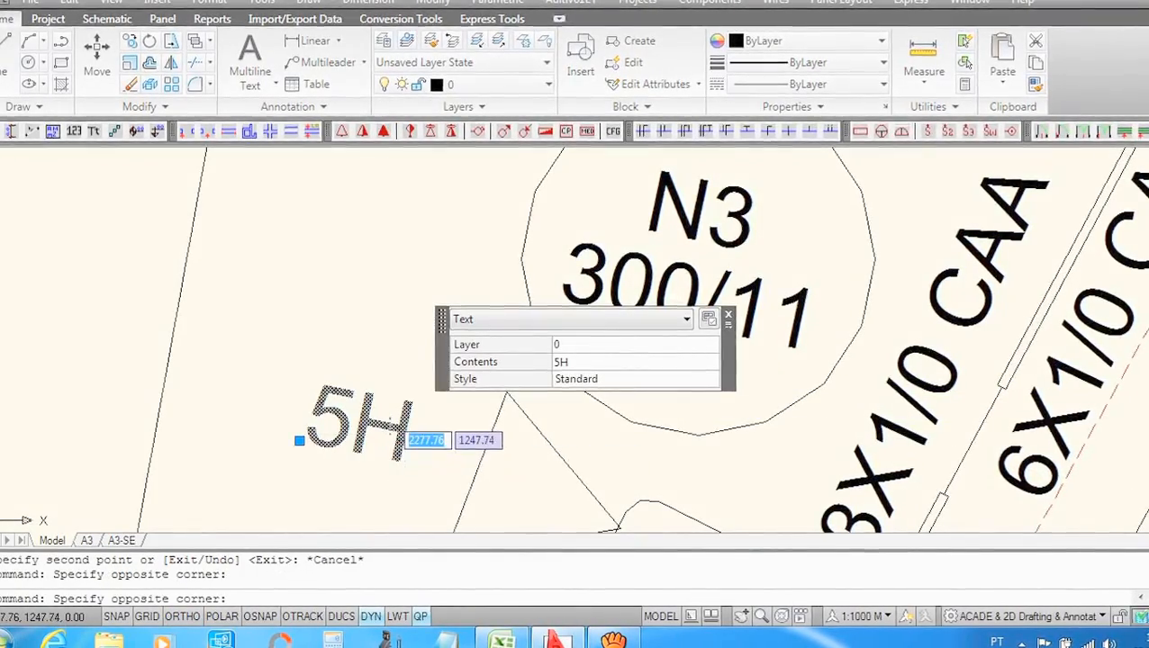
left_click(401, 451)
double_click(360, 425)
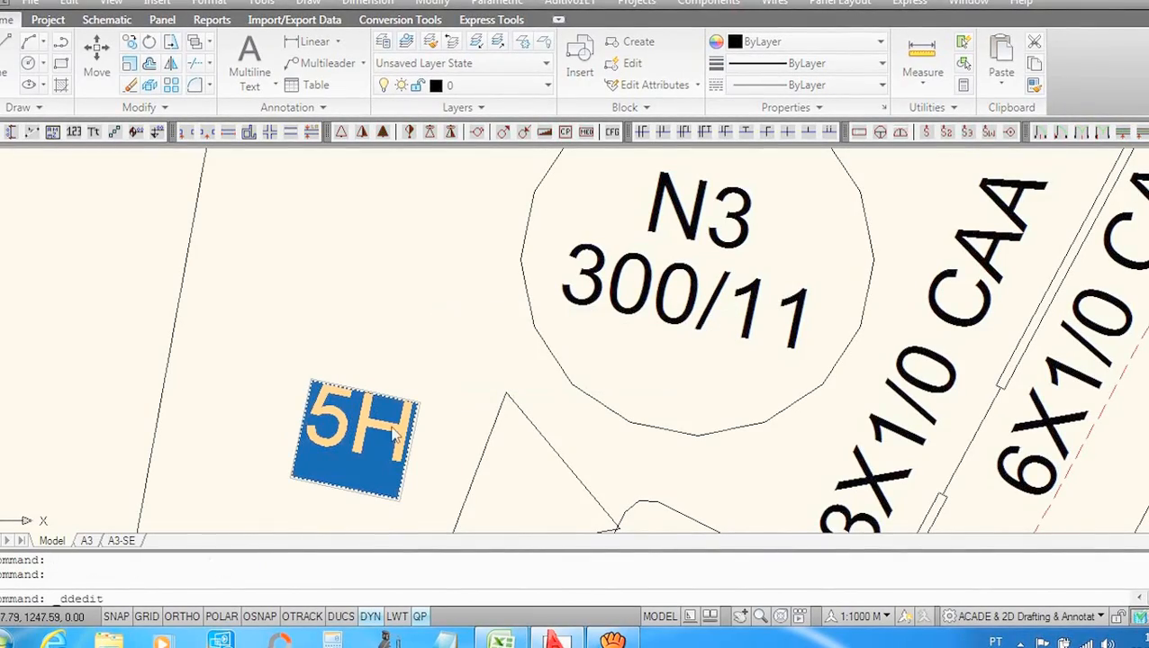
type("75 KVA")
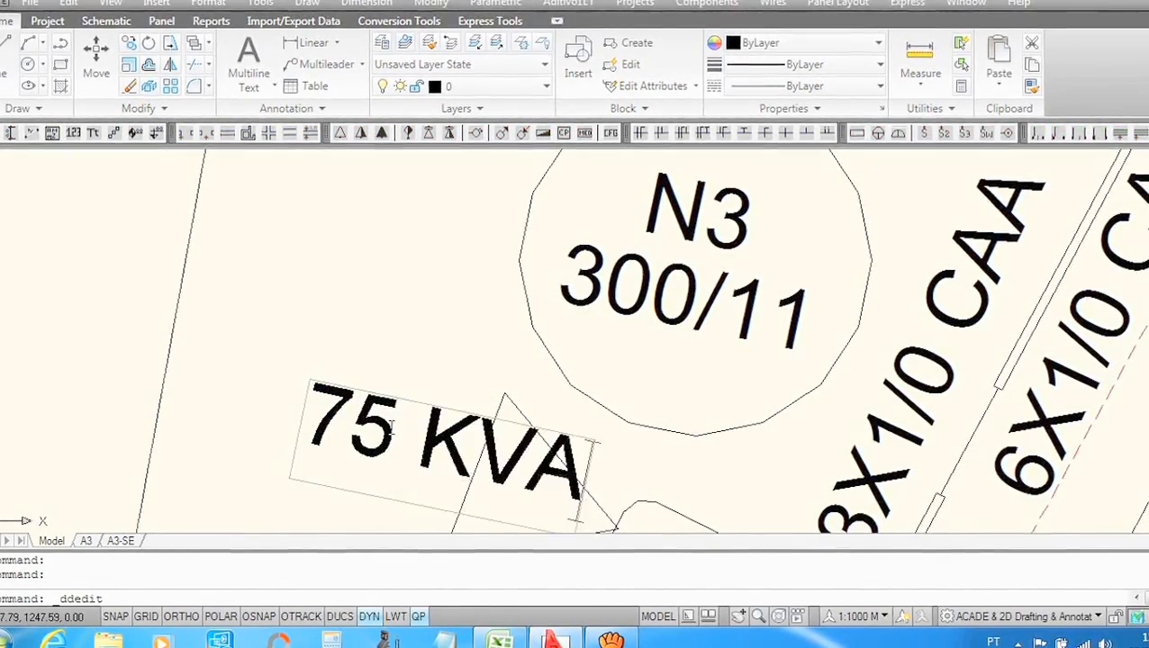
key("Return")
key("Escape")
Step: Rotate the 75 KVA label counterclockwise so it reads steeply upward, roughly parallel to the triangle's outer side
scroll(432, 292, "down", 4)
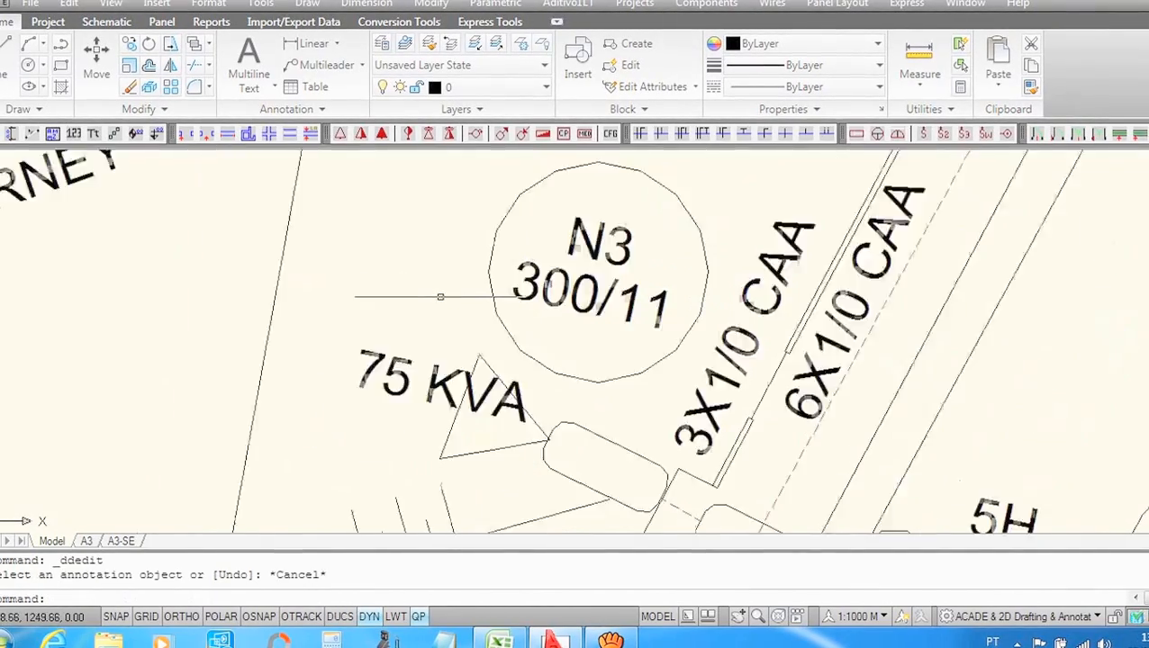
scroll(462, 350, "up", 3)
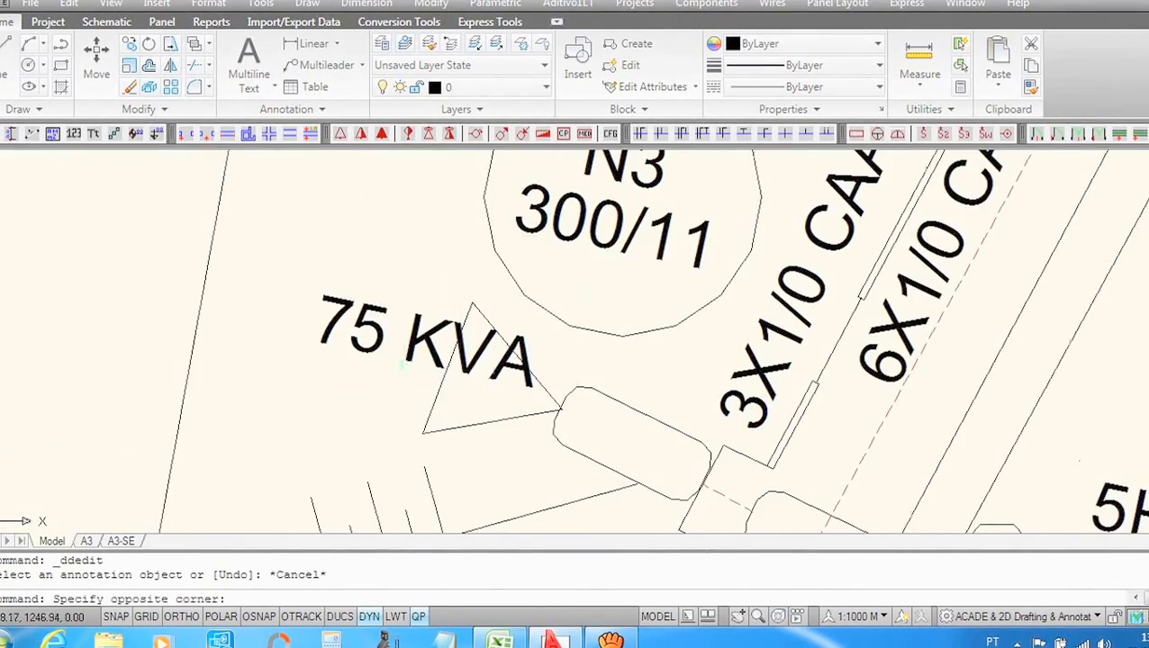
left_click(360, 329)
right_click(365, 218)
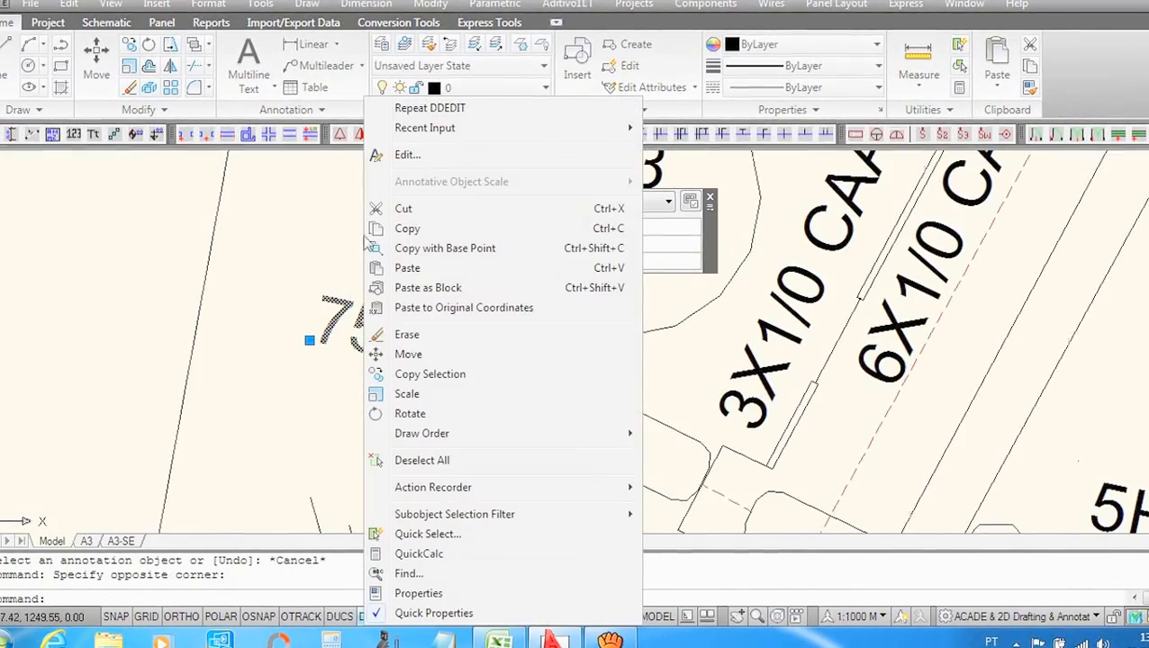
left_click(410, 413)
left_click(440, 251)
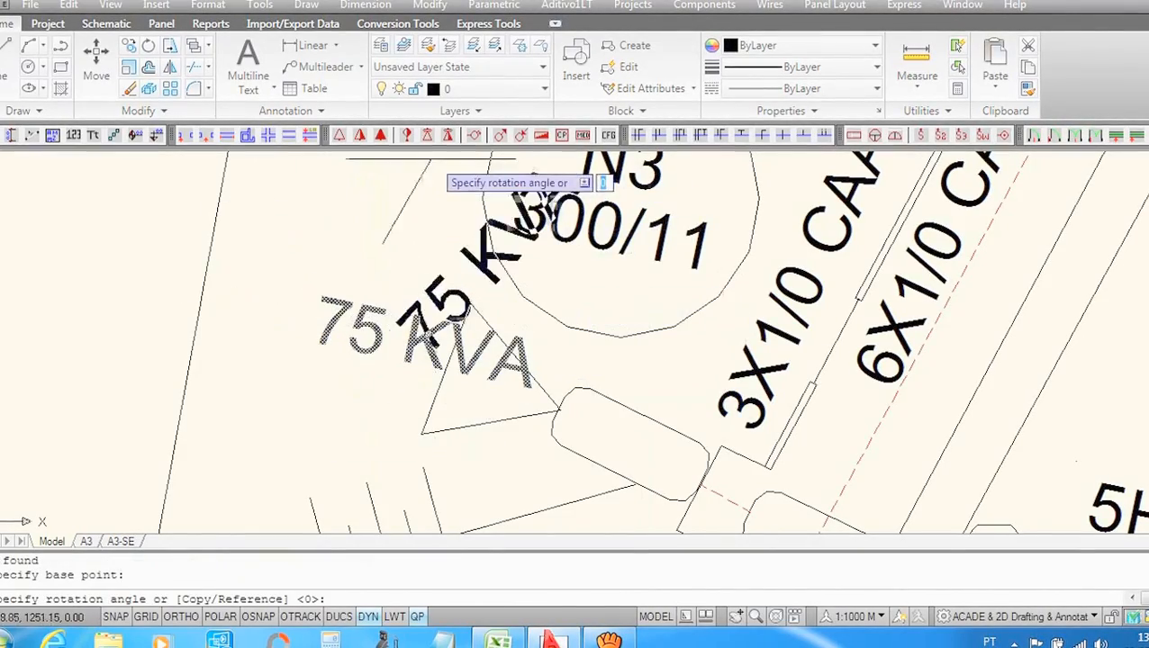
left_click(386, 162)
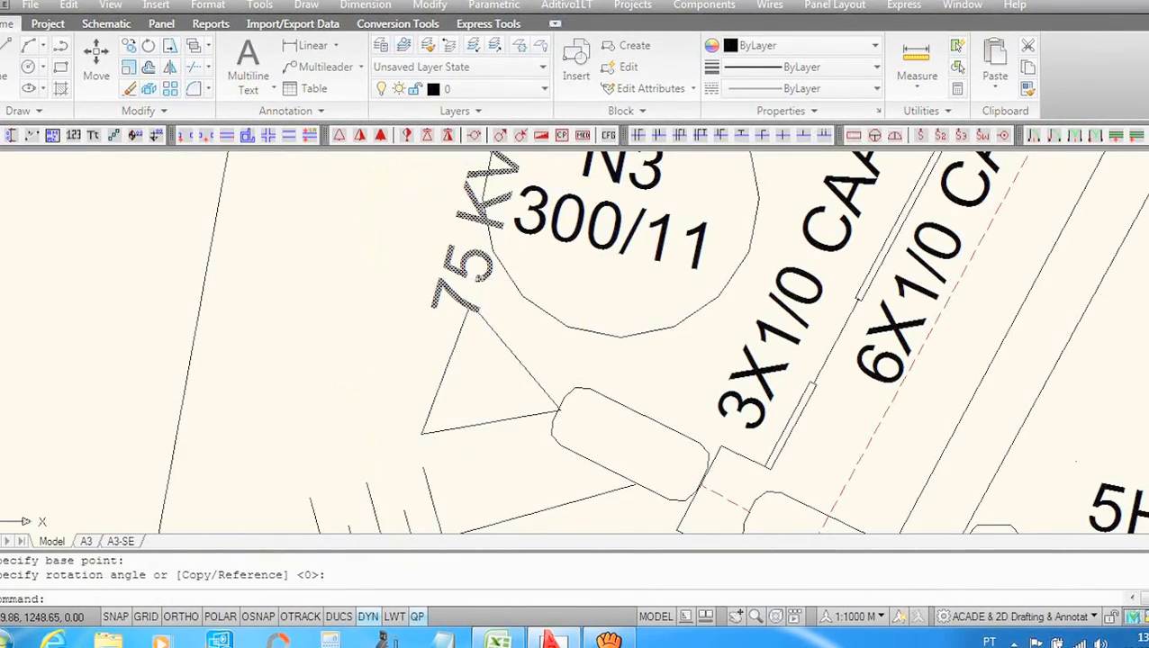
Step: Move the 75 KVA label to the free area alongside the transformer triangle, clear of the N3 300/11 circle
left_click(441, 279)
right_click(379, 146)
left_click(410, 354)
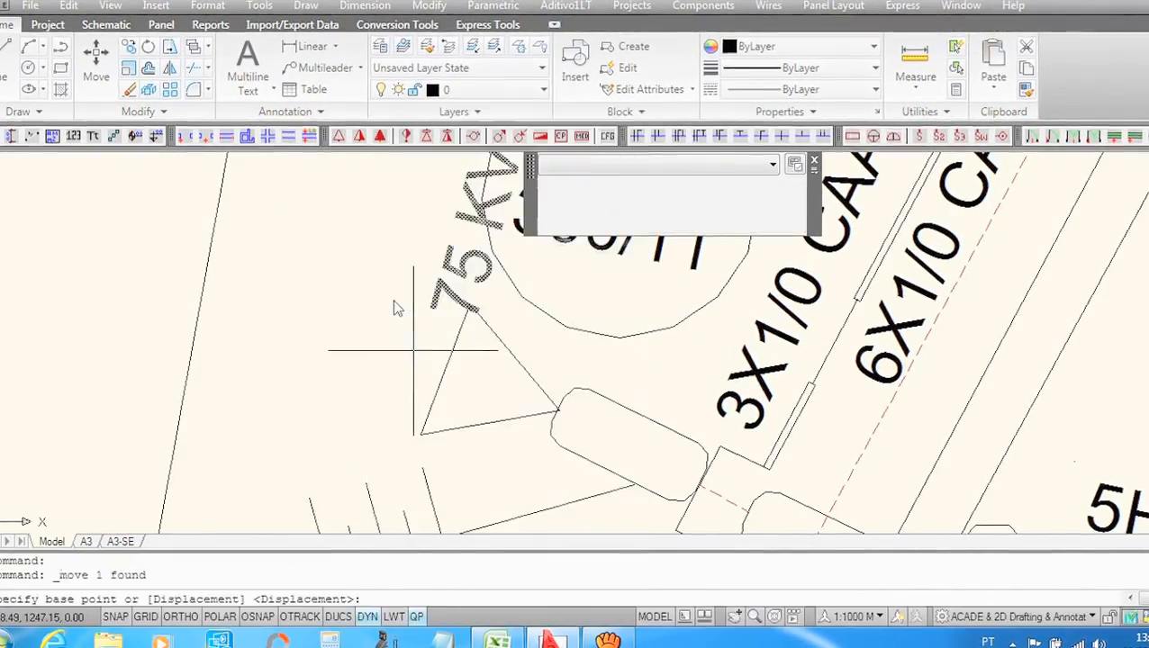
left_click(413, 350)
left_click(259, 414)
scroll(388, 364, "down", 4)
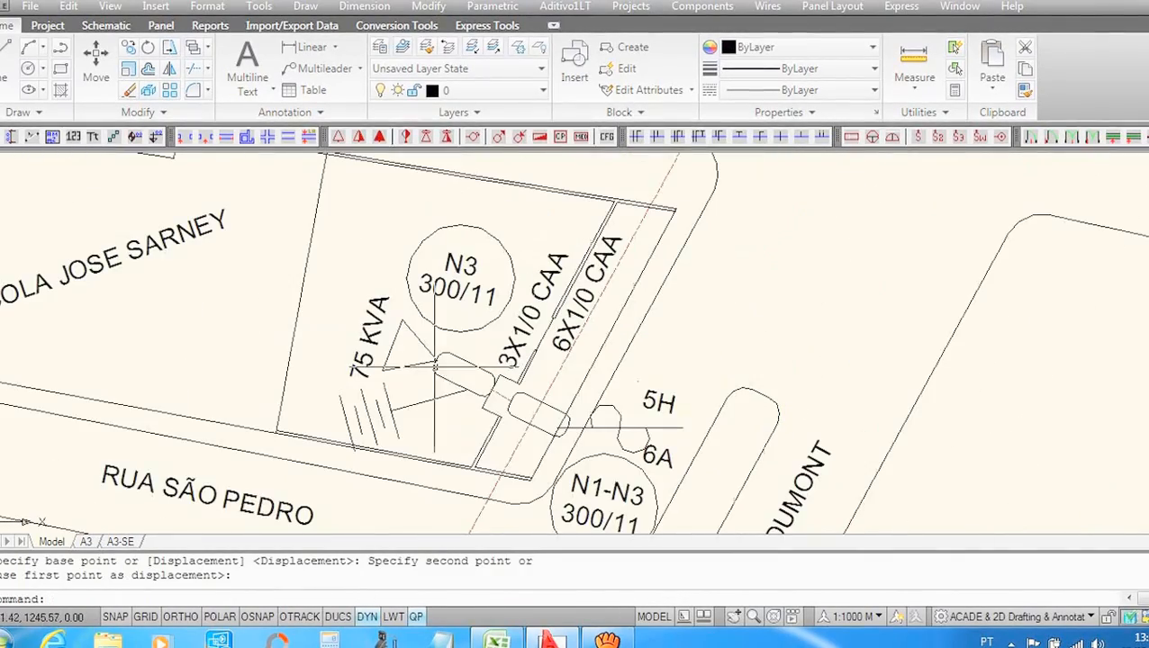
scroll(402, 379, "up", 3)
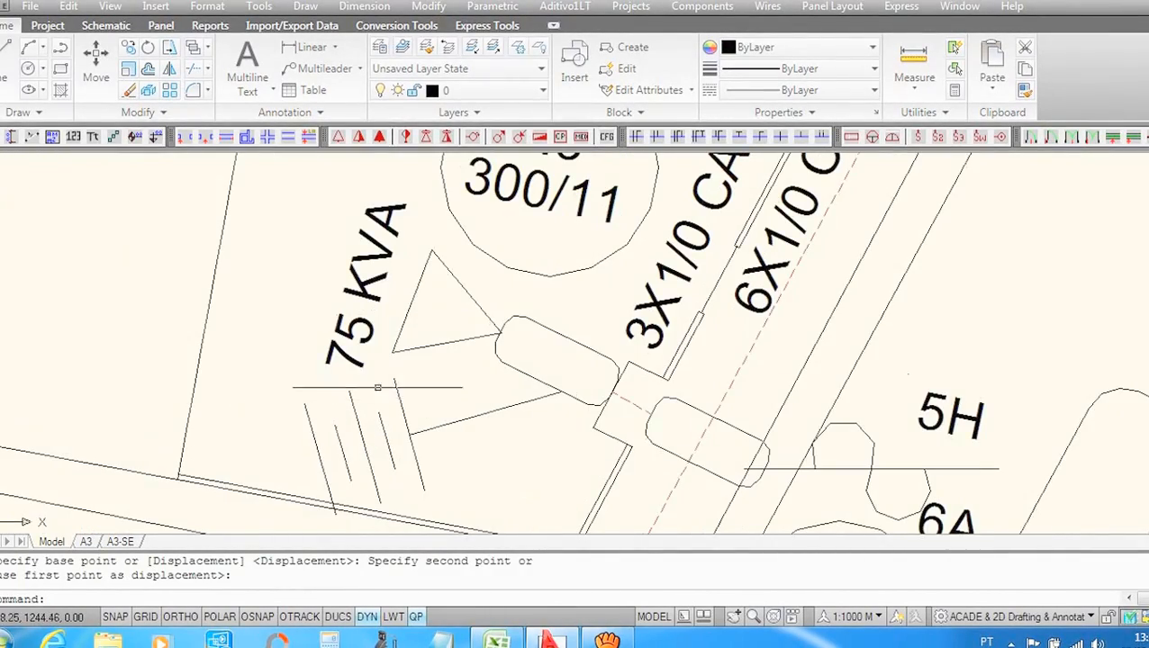
Step: Examine the 75 KVA, 5H and 6A labels around the transformer and the N1-N3 300/11 pole on the situation plan
scroll(394, 373, "down", 1)
scroll(231, 308, "up", 2)
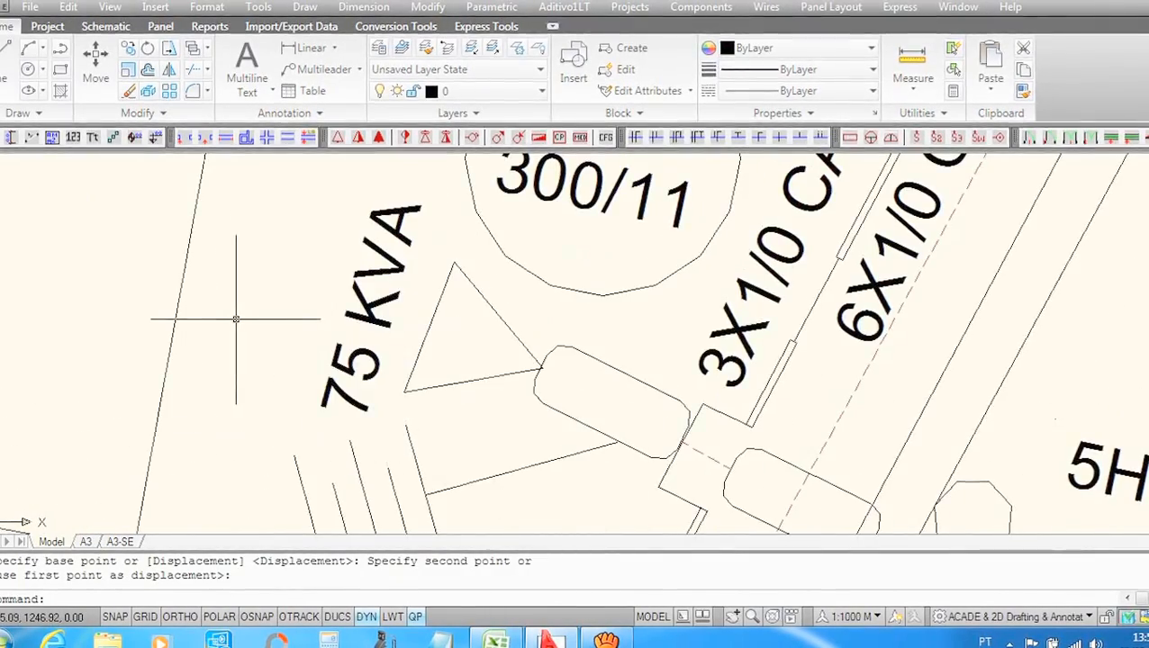
scroll(354, 364, "down", 3)
scroll(354, 364, "up", 2)
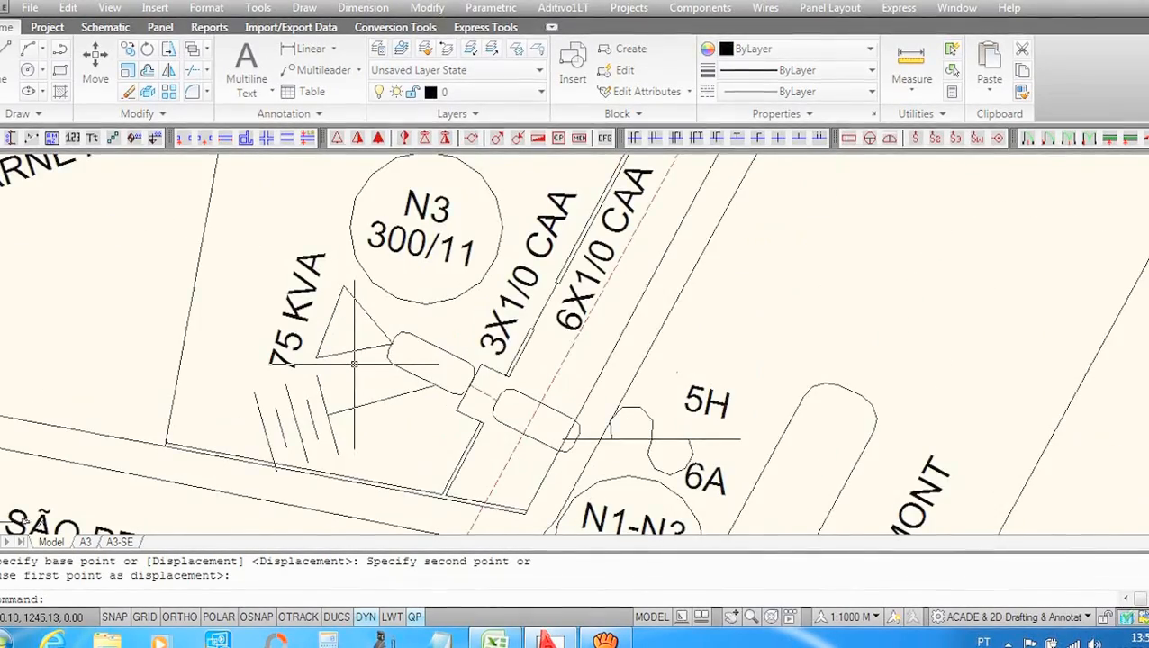
scroll(354, 364, "down", 4)
scroll(655, 328, "down", 5)
scroll(604, 300, "up", 9)
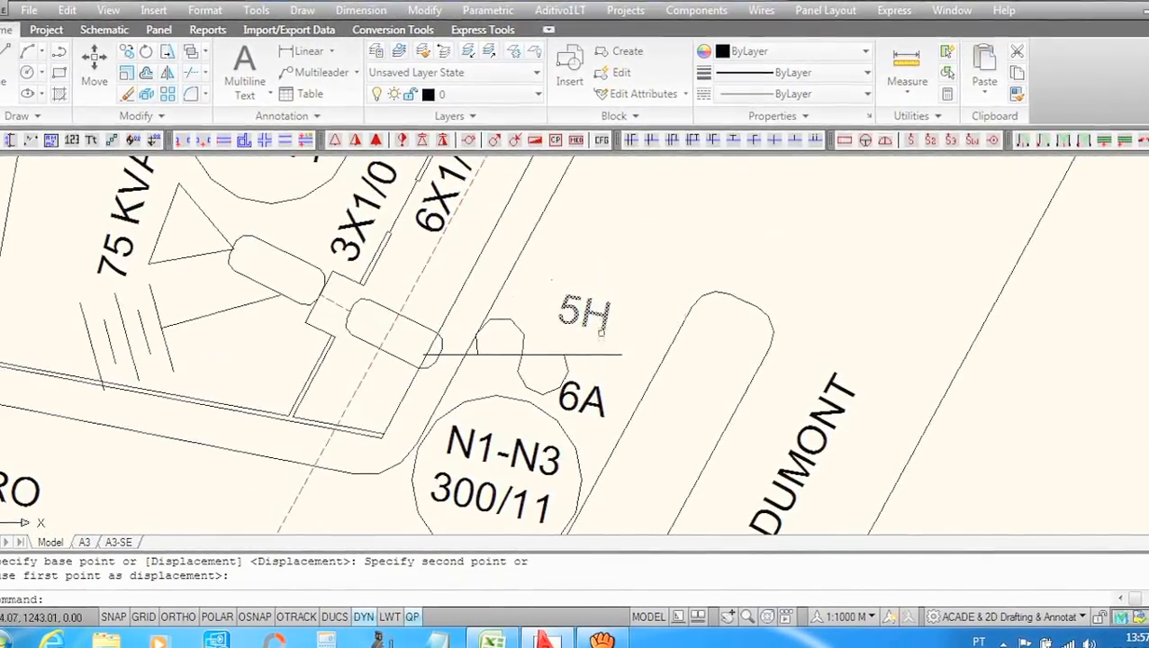
scroll(621, 334, "down", 4)
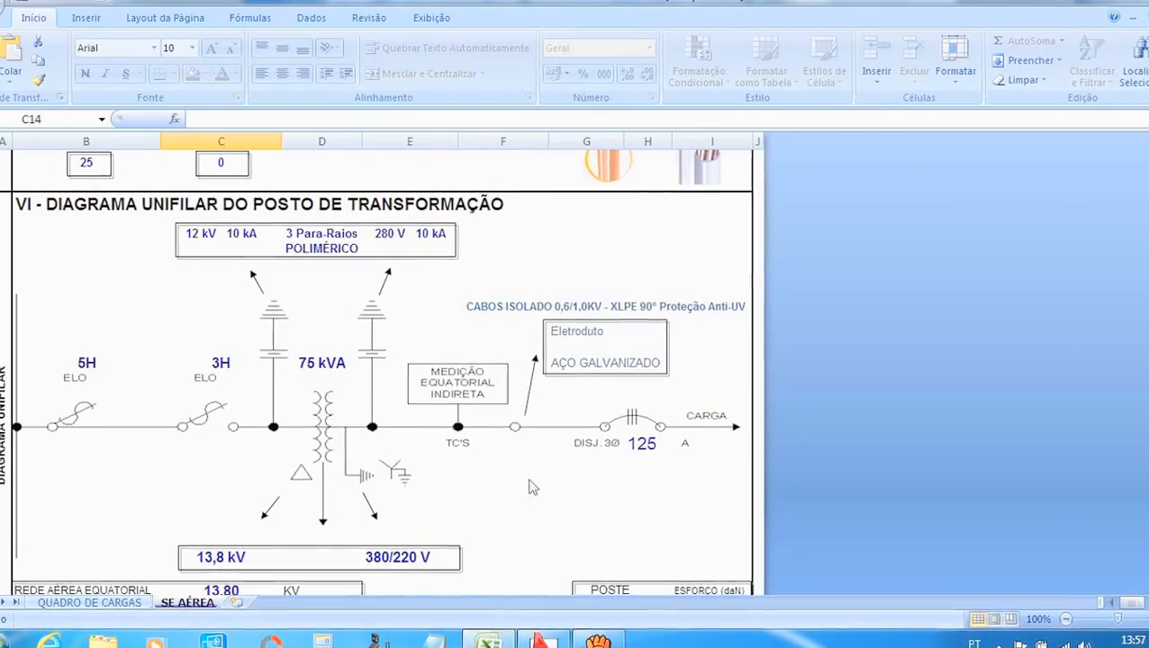
Step: Switch to the Excel workbook and review the single-line diagram, fuse link, capacitor and transformer sections of the SE AÉREA sheet
scroll(550, 440, "down", 2)
scroll(550, 439, "up", 3)
scroll(391, 413, "up", 5)
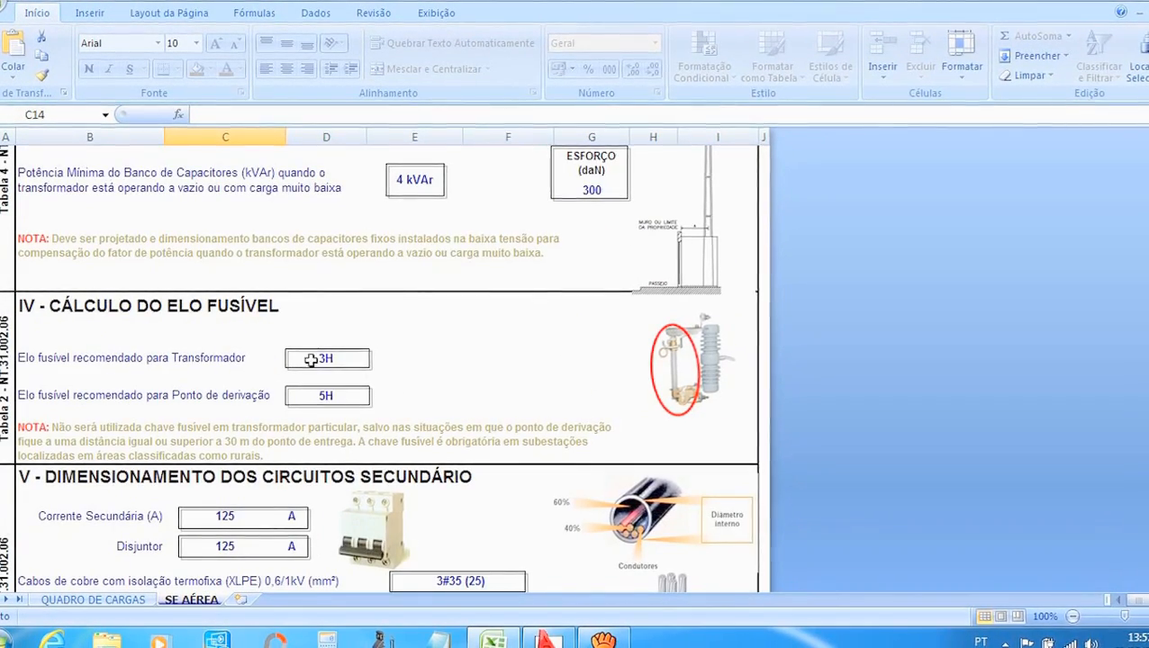
scroll(433, 391, "up", 5)
scroll(469, 393, "up", 1)
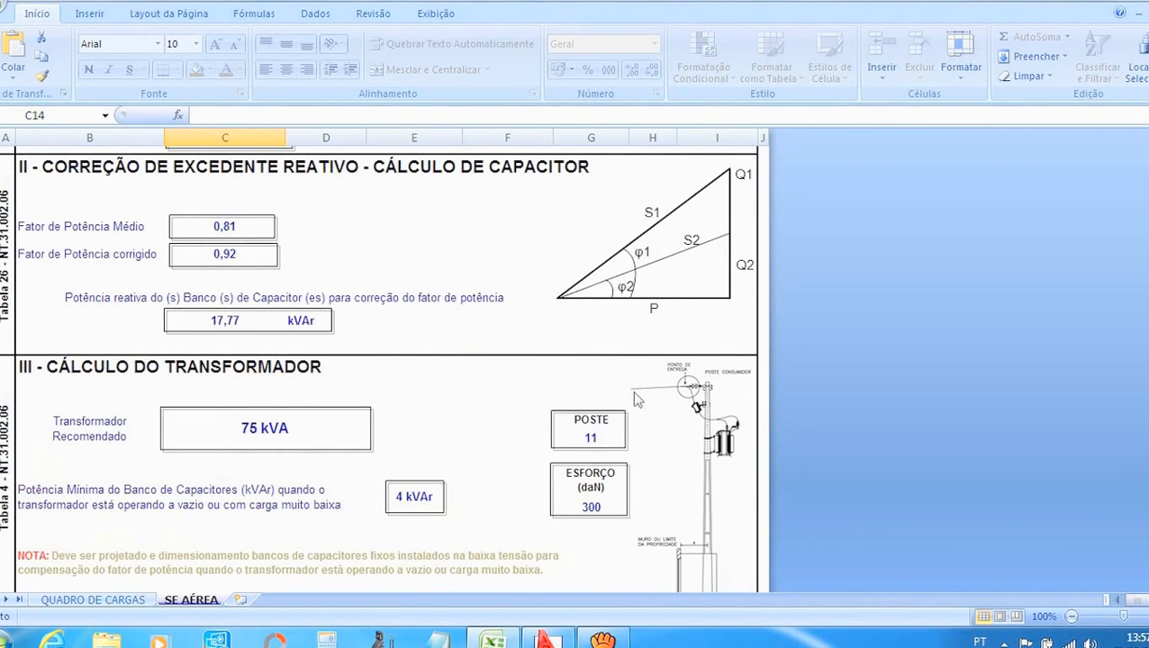
scroll(630, 390, "down", 4)
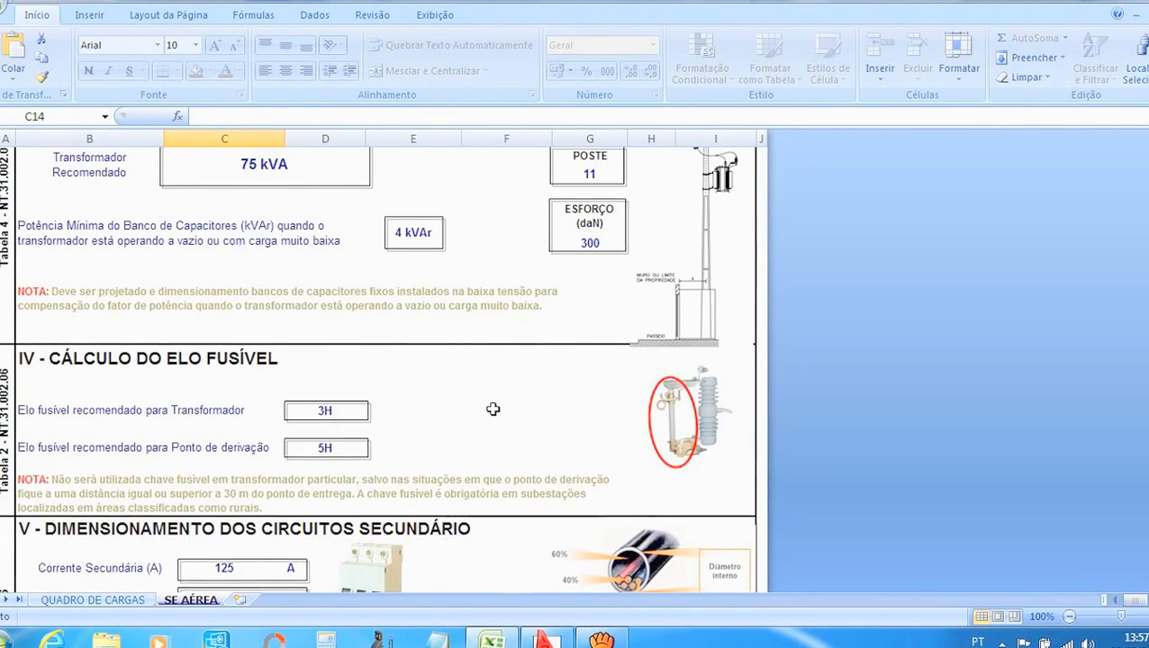
scroll(494, 409, "up", 1)
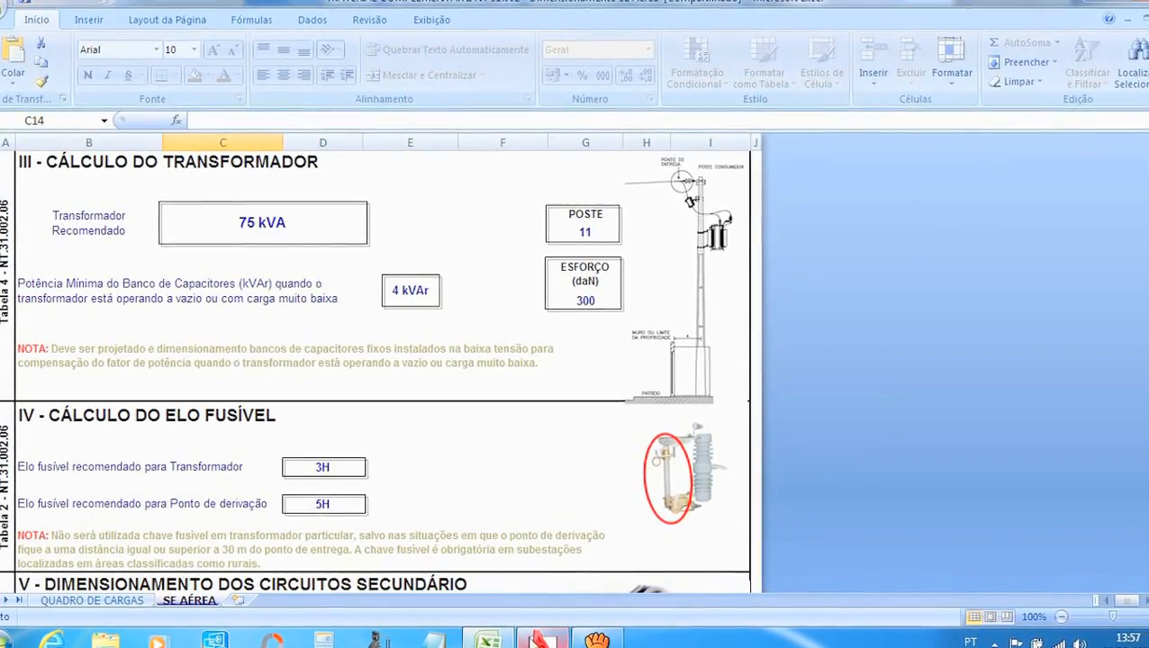
Step: Switch back to the AutoCAD drawing and inspect the black pole symbol beside the N1-N3 600/12 circle on the situation plan
left_click(540, 639)
scroll(550, 311, "down", 3)
scroll(551, 310, "up", 4)
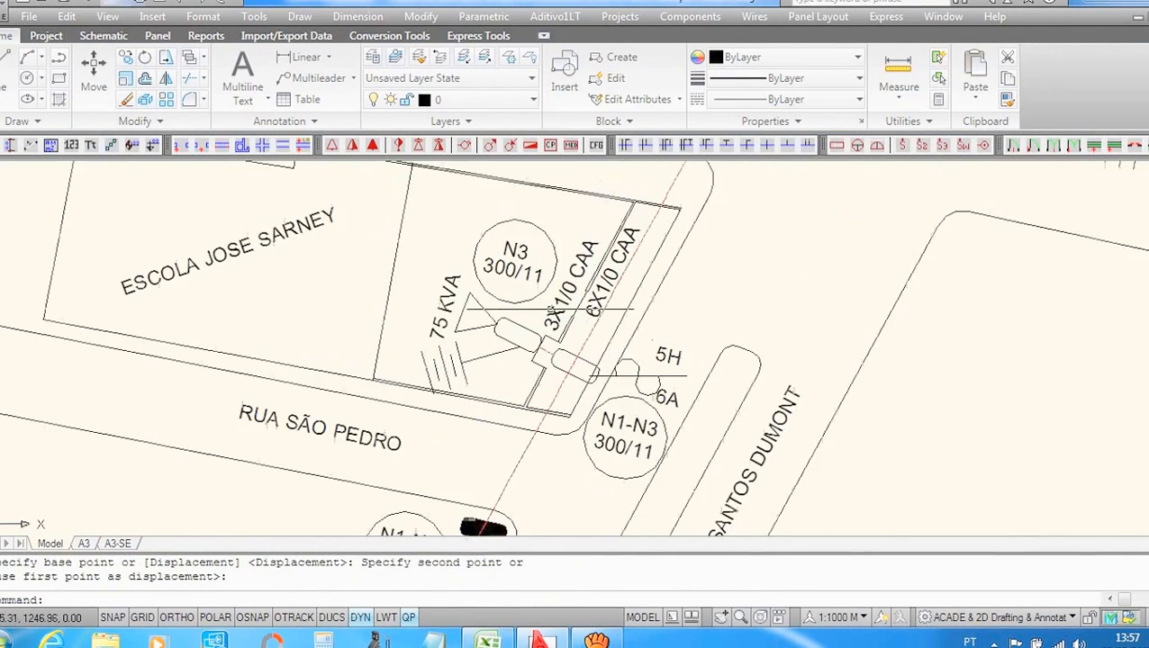
scroll(551, 311, "down", 5)
scroll(521, 385, "up", 5)
scroll(526, 385, "down", 4)
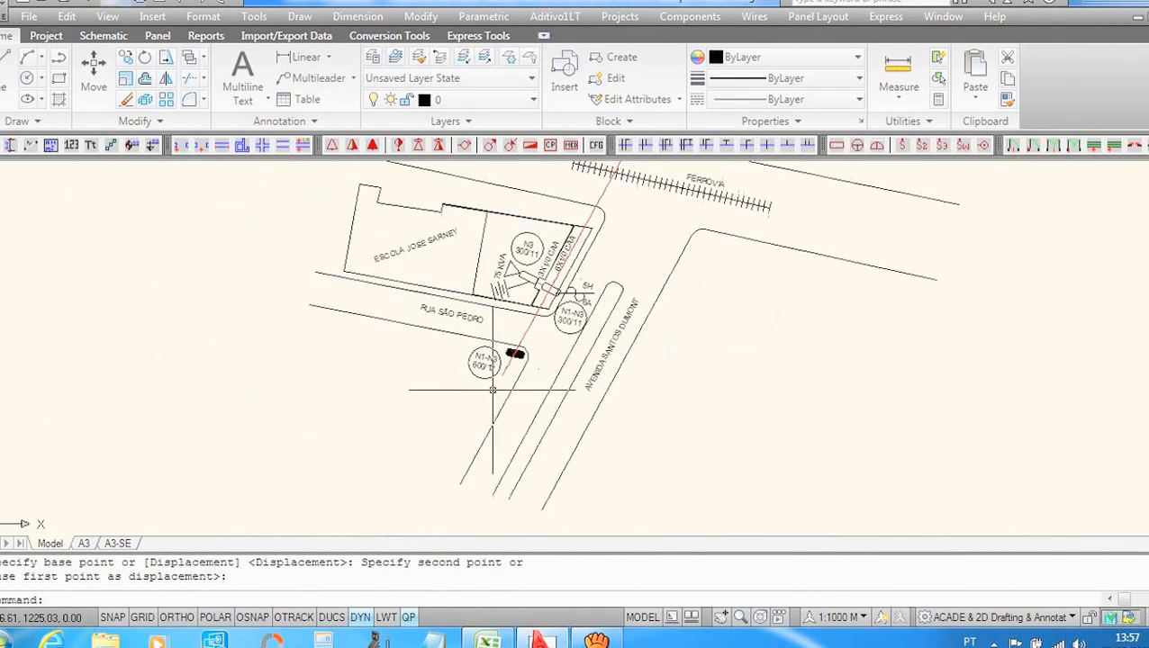
scroll(522, 352, "up", 6)
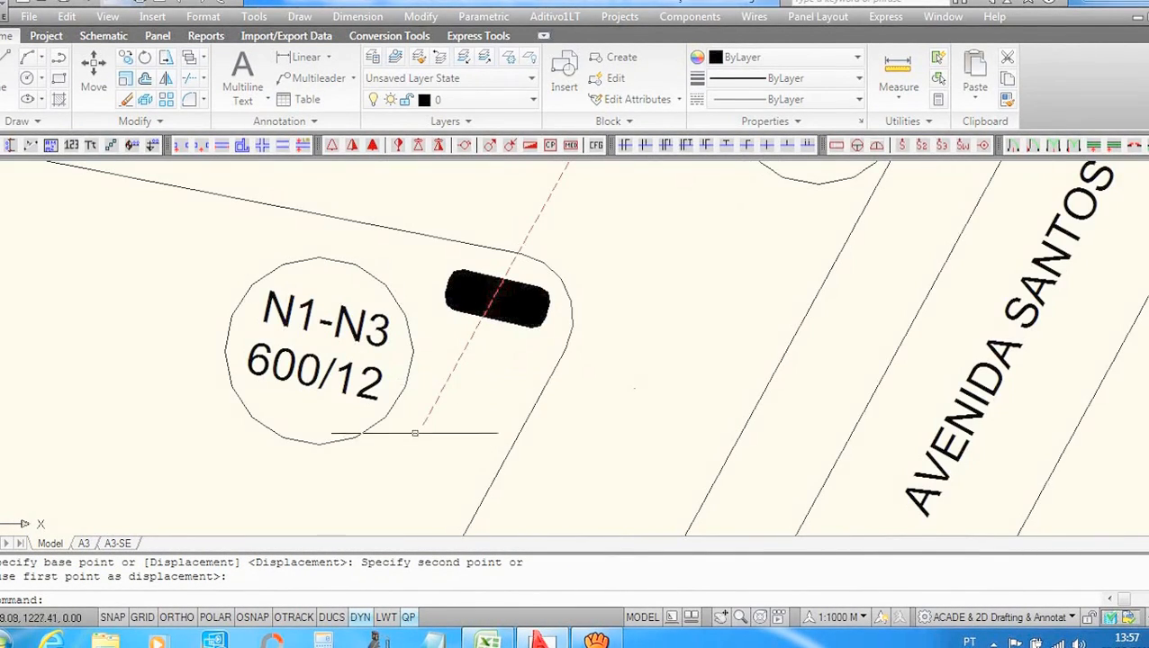
scroll(491, 375, "up", 3)
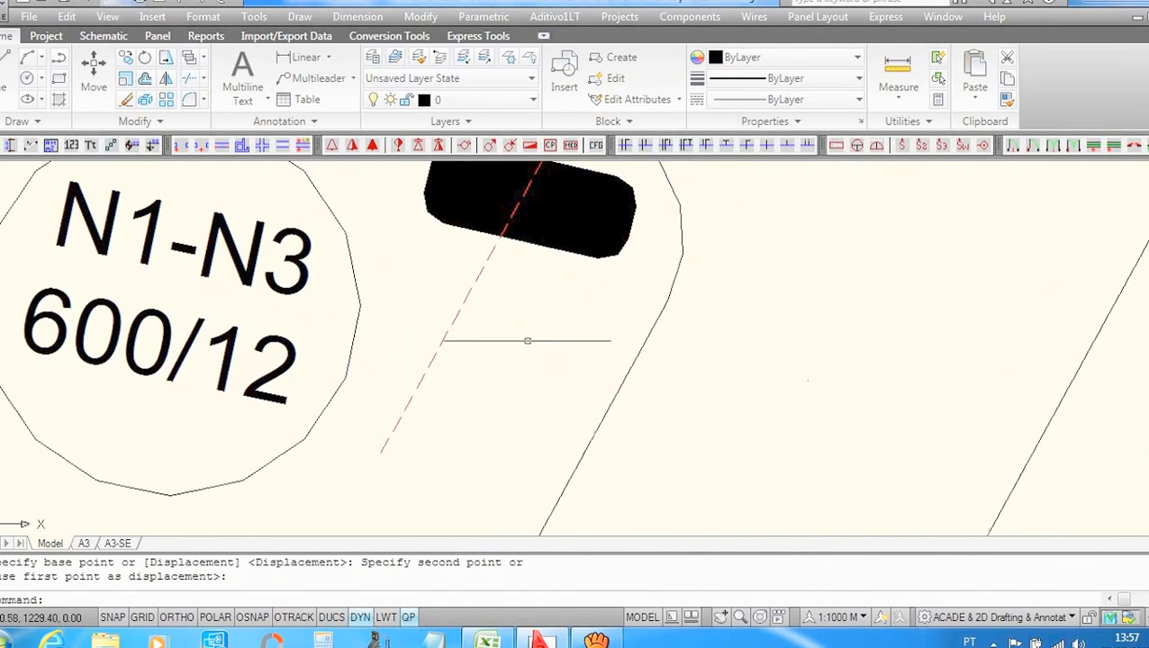
scroll(497, 394, "down", 5)
scroll(451, 403, "up", 6)
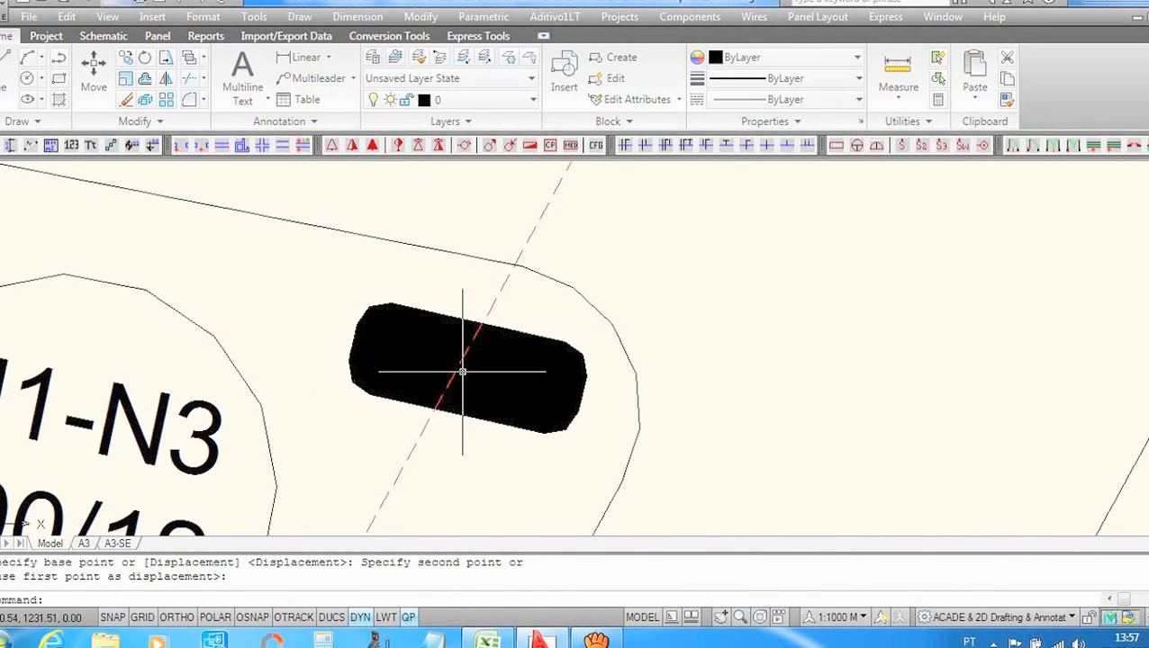
scroll(461, 371, "down", 4)
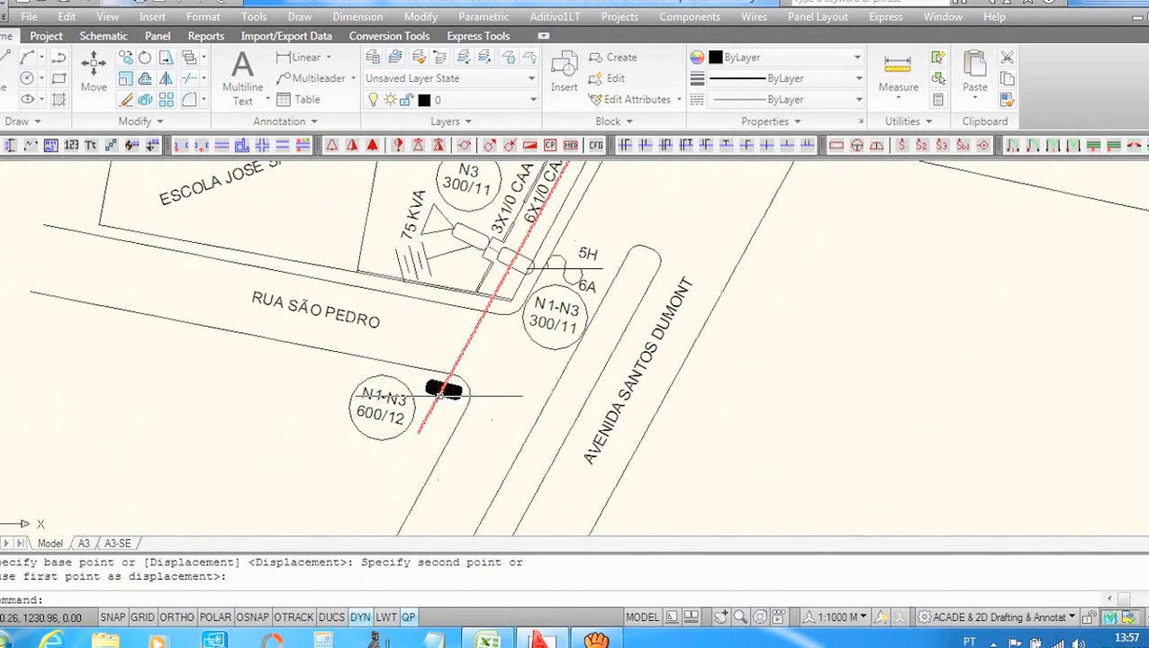
scroll(450, 388, "up", 4)
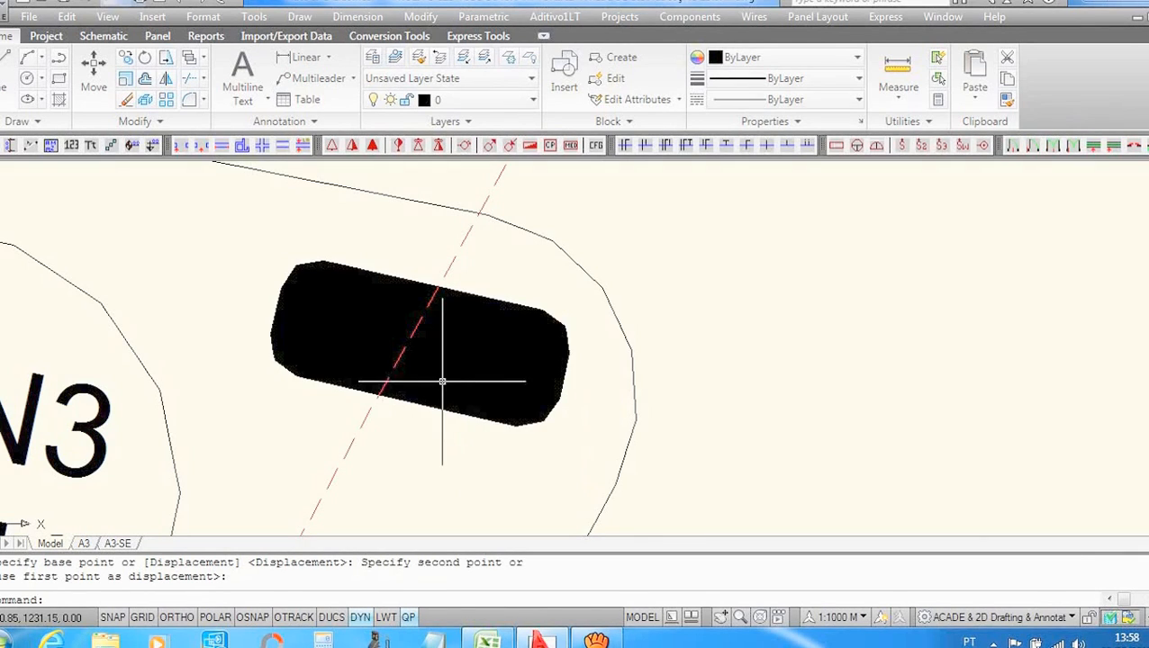
scroll(436, 424, "down", 3)
scroll(435, 441, "up", 2)
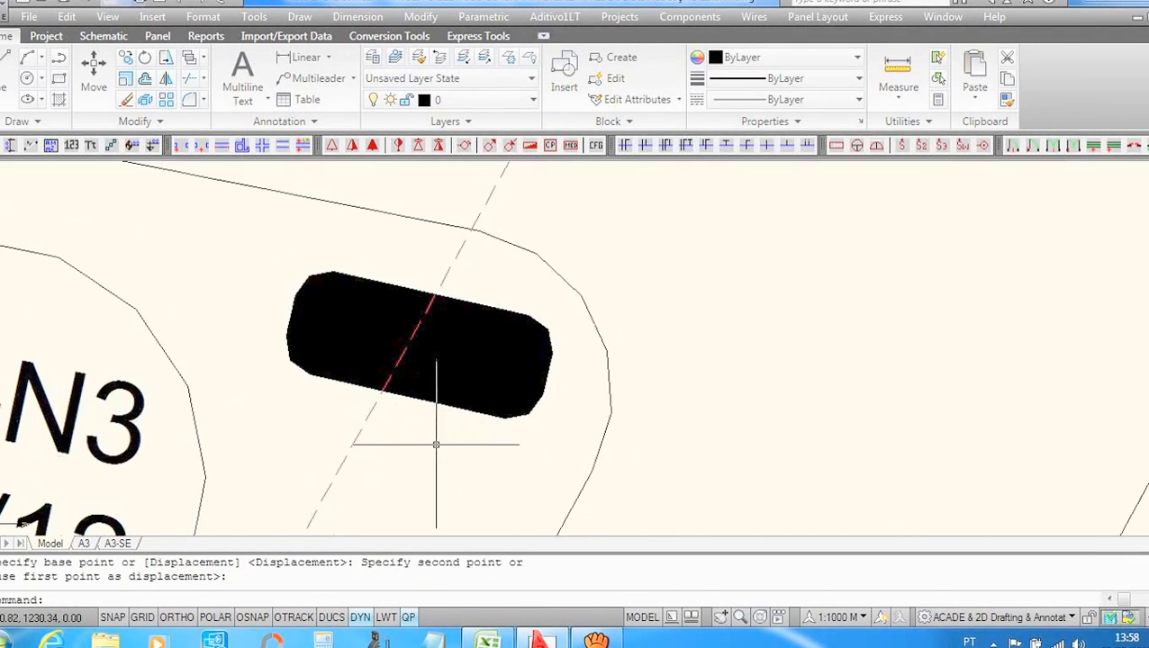
Step: Compare the black pole symbol beyond the railway, beside the N4-N3 600/12 circle, with the one at N1-N3 600/12
scroll(436, 445, "down", 6)
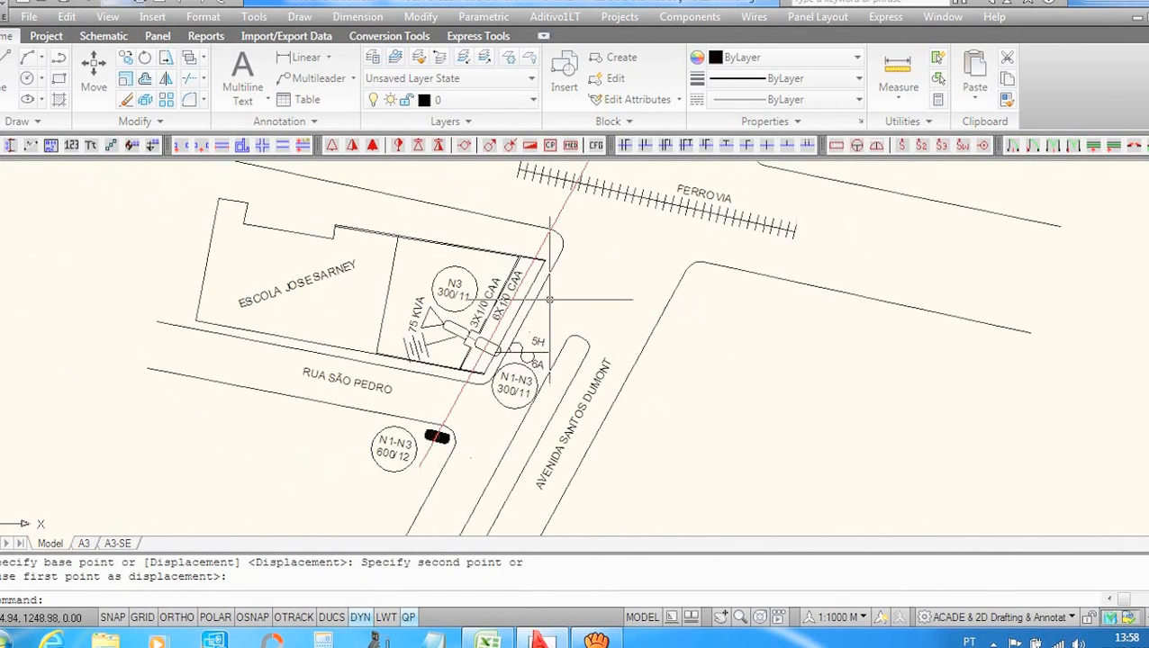
scroll(548, 299, "up", 10)
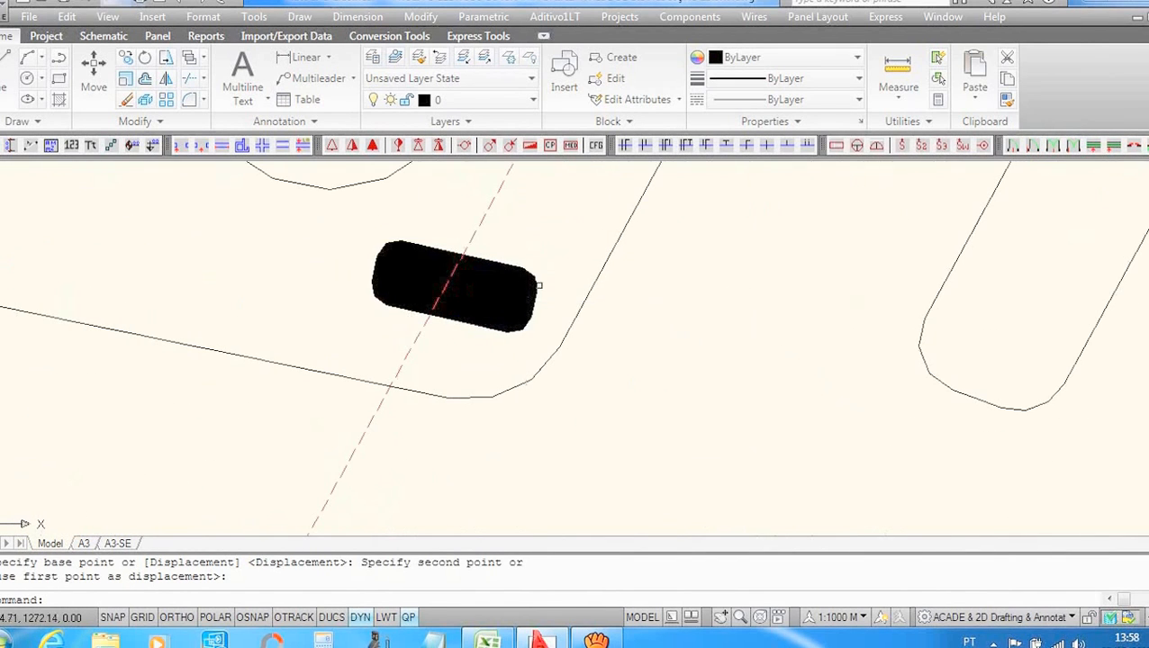
scroll(533, 293, "down", 5)
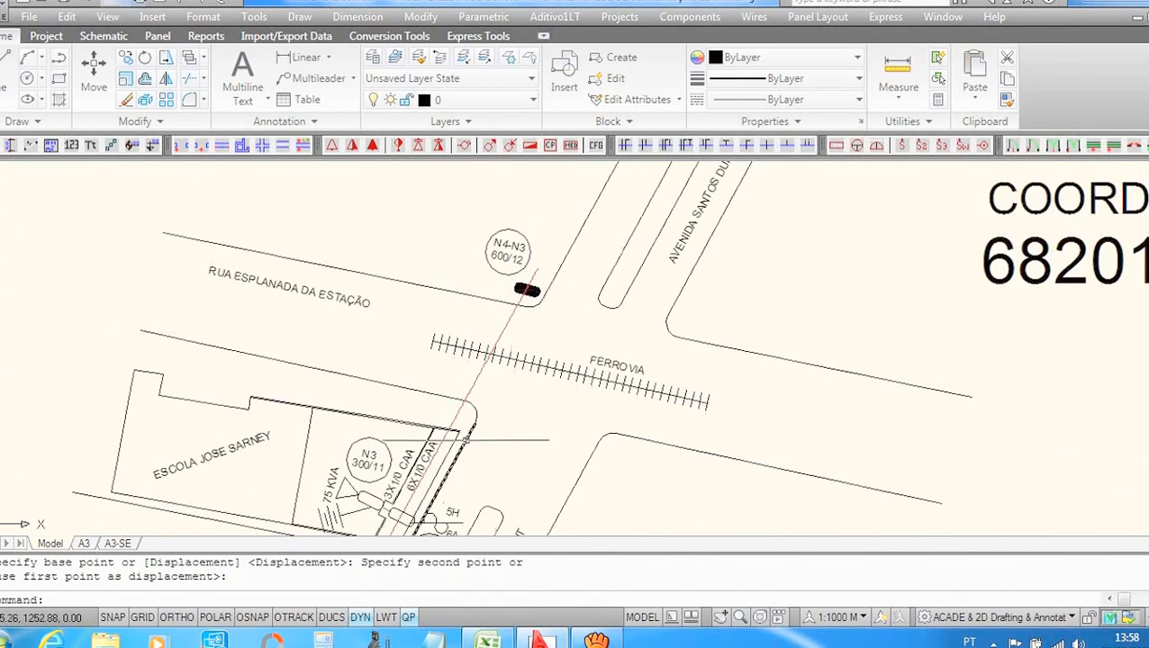
scroll(478, 401, "down", 2)
scroll(419, 502, "up", 8)
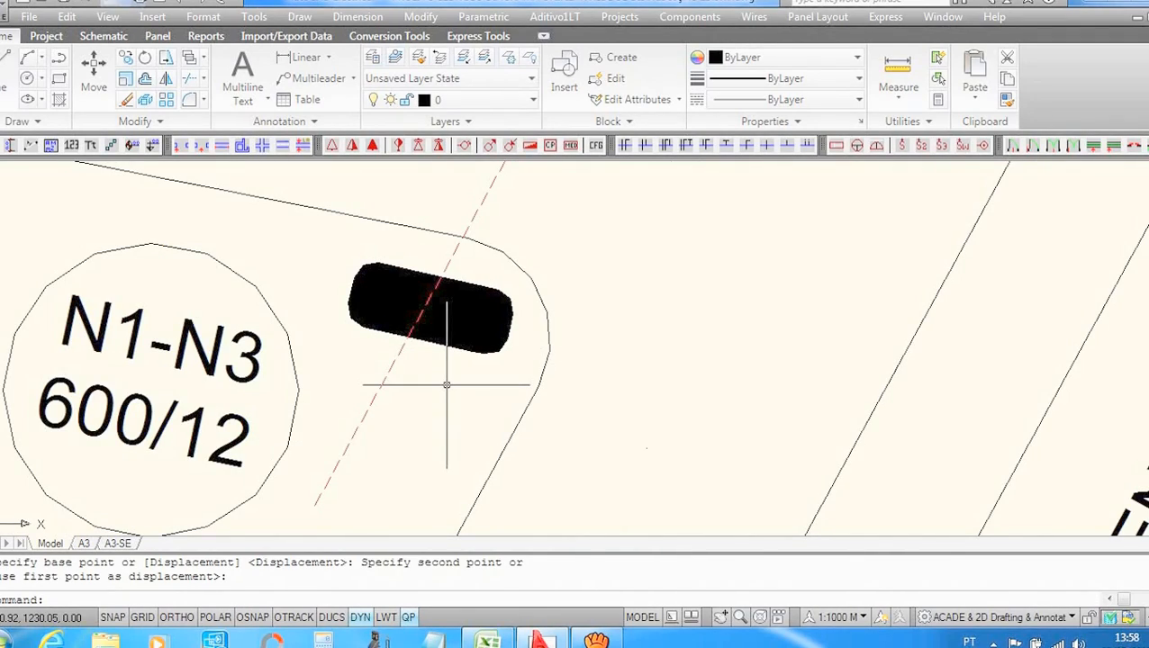
scroll(447, 386, "down", 2)
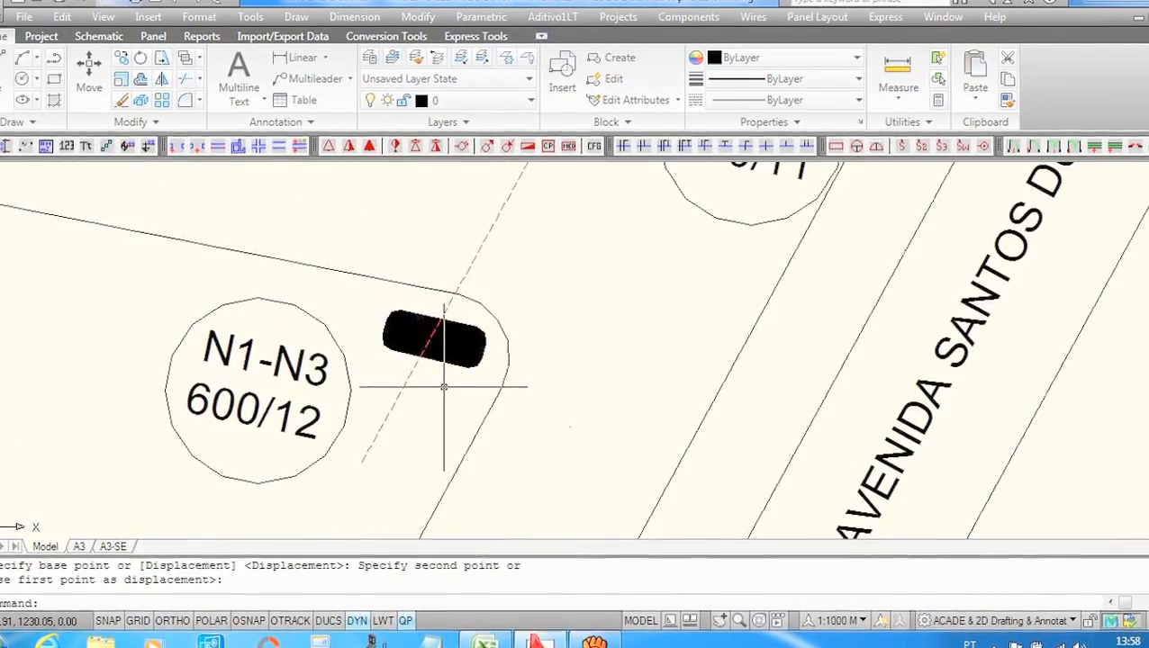
scroll(441, 387, "up", 4)
scroll(437, 389, "down", 9)
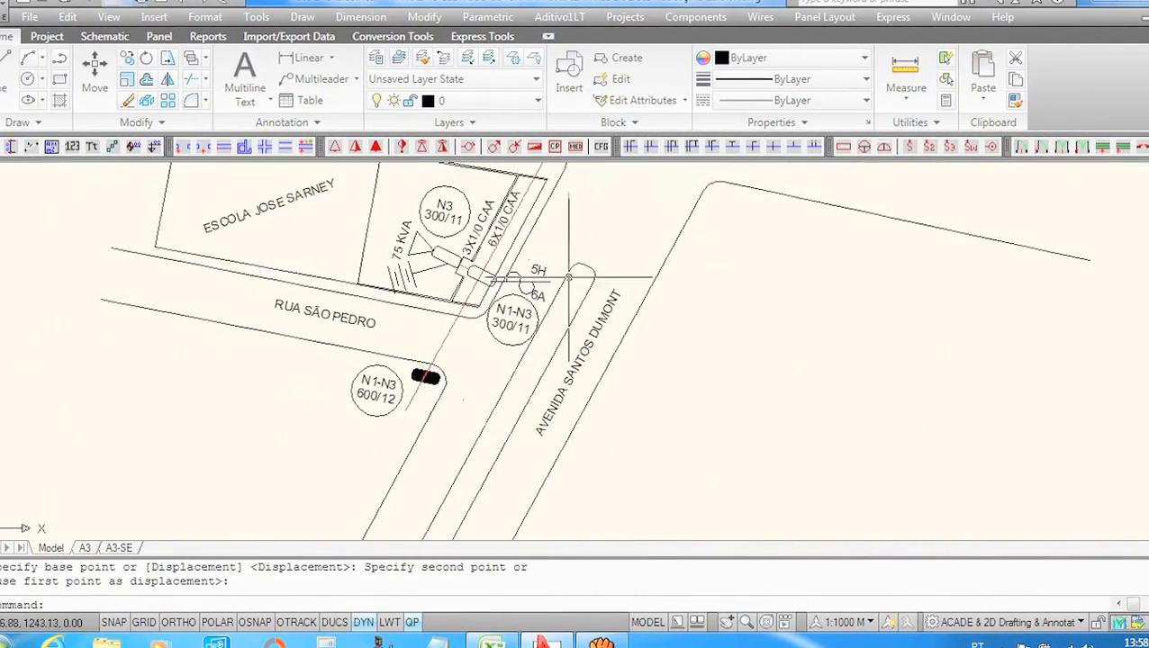
Step: Copy the 5H label into the avenue area near the black pole symbol beside the N1-N3 600/12 circle
scroll(566, 287, "up", 3)
left_click(468, 273)
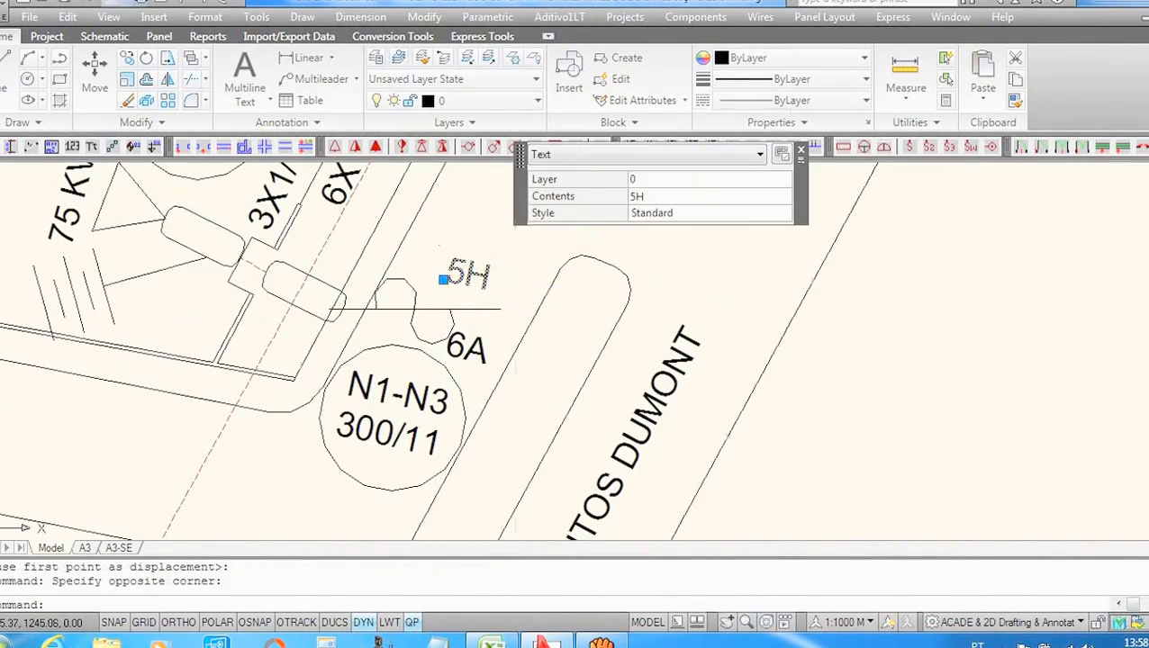
right_click(577, 261)
key("Escape")
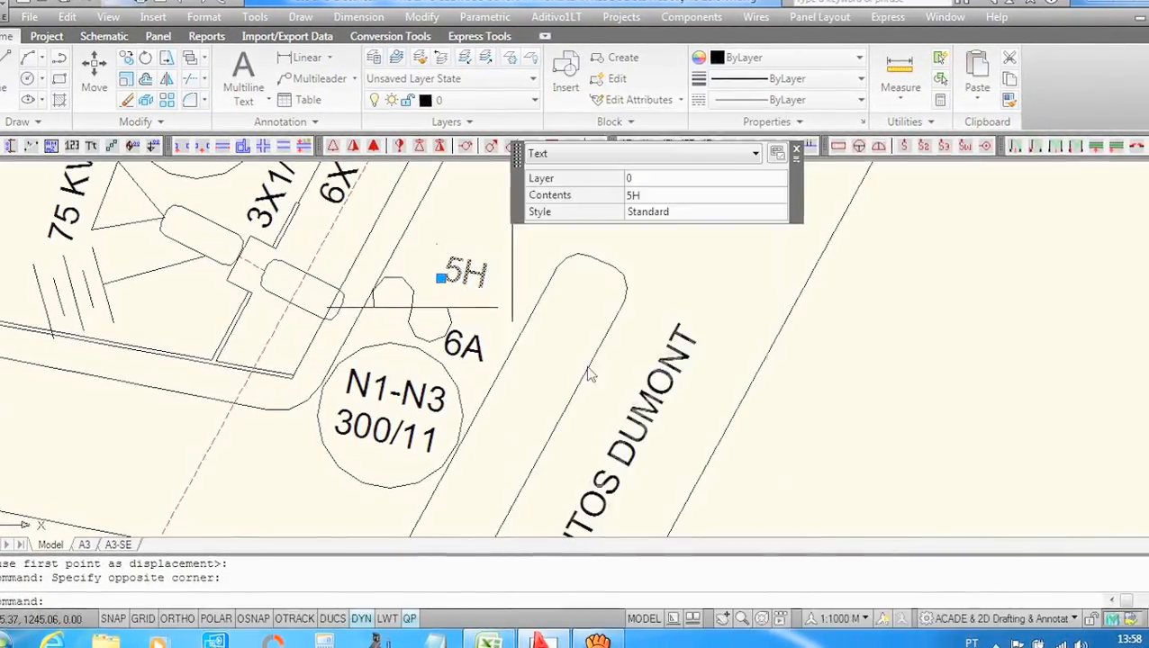
left_click(665, 233)
scroll(660, 232, "down", 4)
scroll(565, 343, "up", 4)
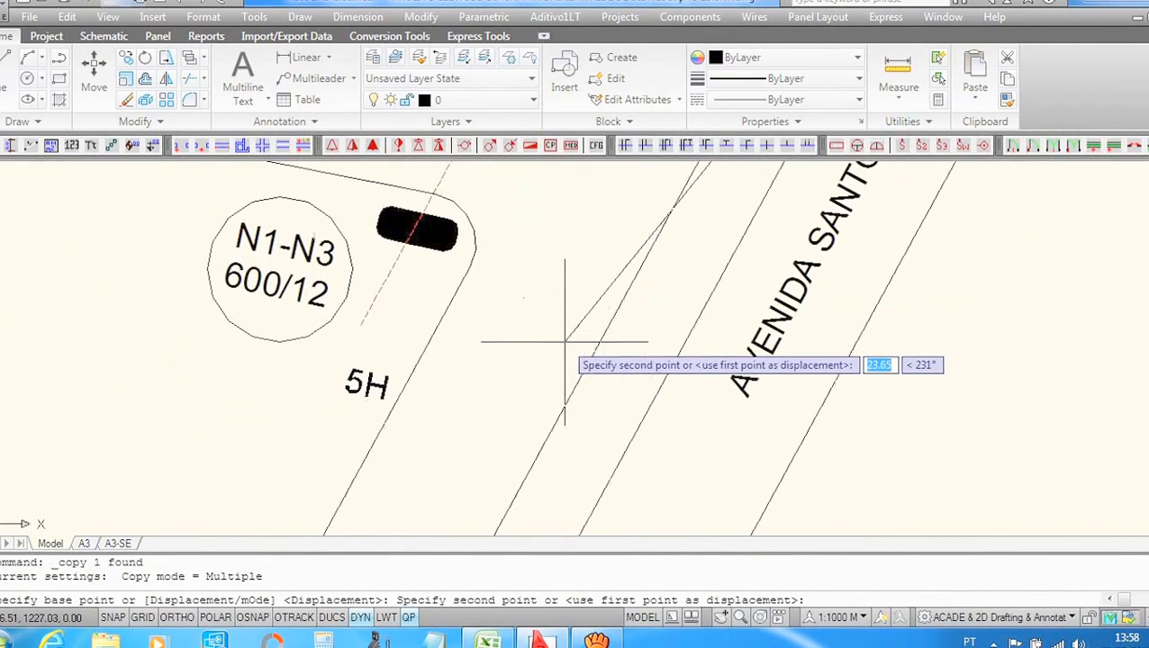
left_click(691, 309)
key("Escape")
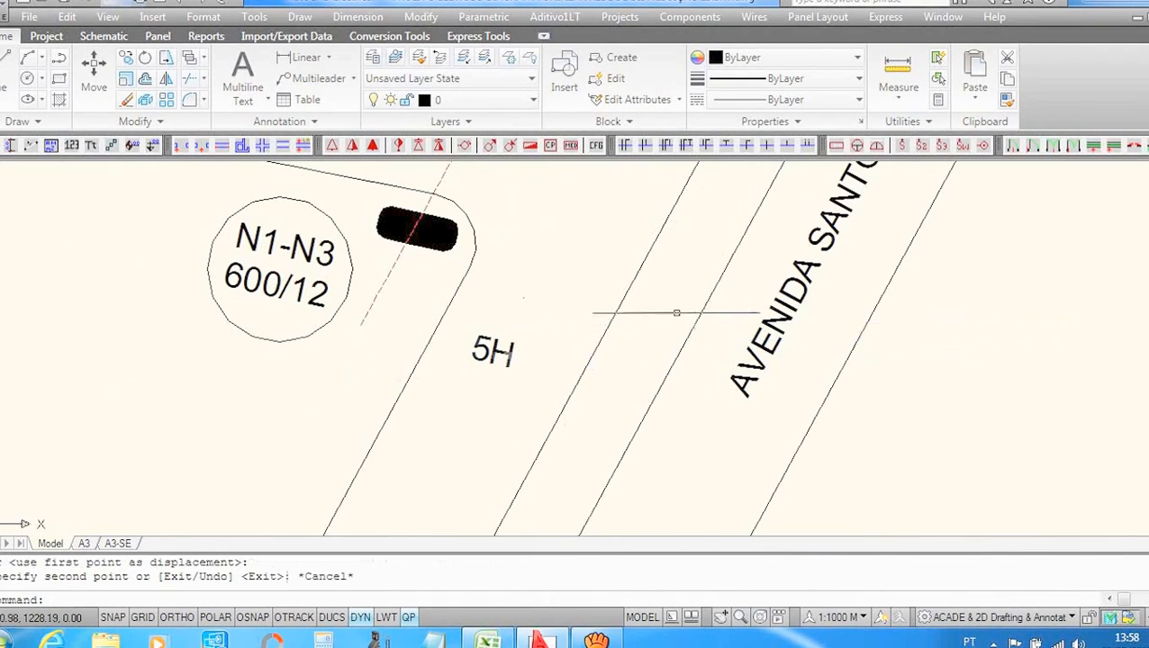
Step: Change the text of the copied label near the N1-N3 600/12 pole to 729-204
double_click(492, 353)
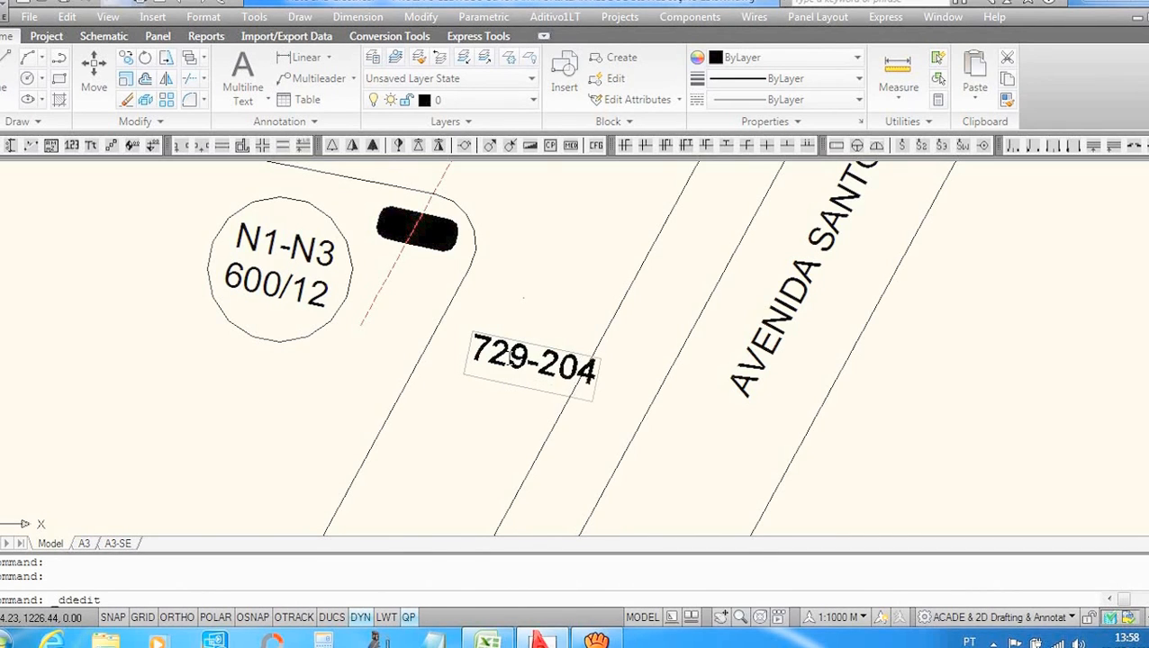
key("Return")
key("Escape")
Step: Move the 729-204 label up beside the black pole symbol at the street corner
left_click(542, 388)
left_click(518, 344)
right_click(439, 431)
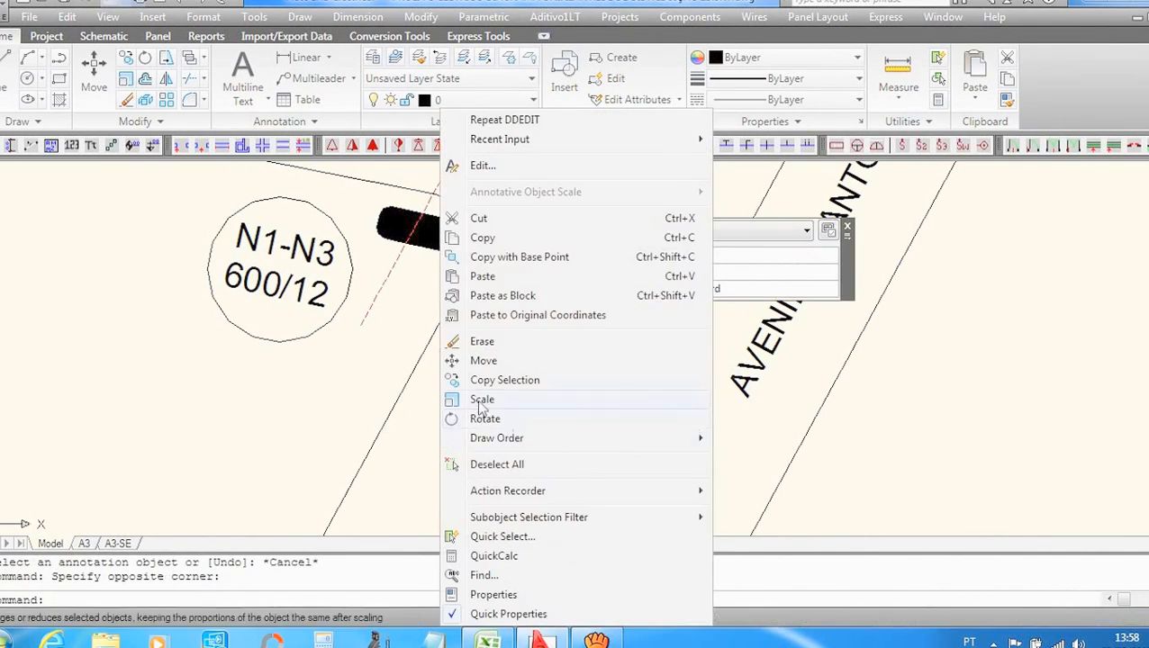
left_click(459, 365)
left_click(453, 429)
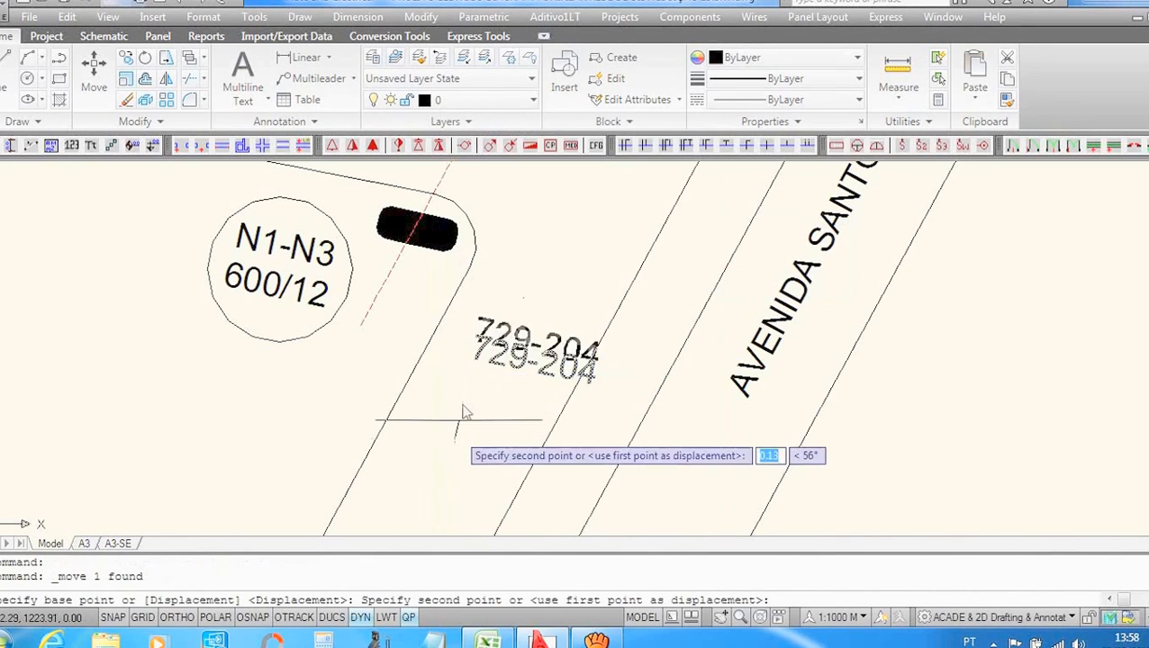
left_click(457, 334)
scroll(500, 305, "down", 5)
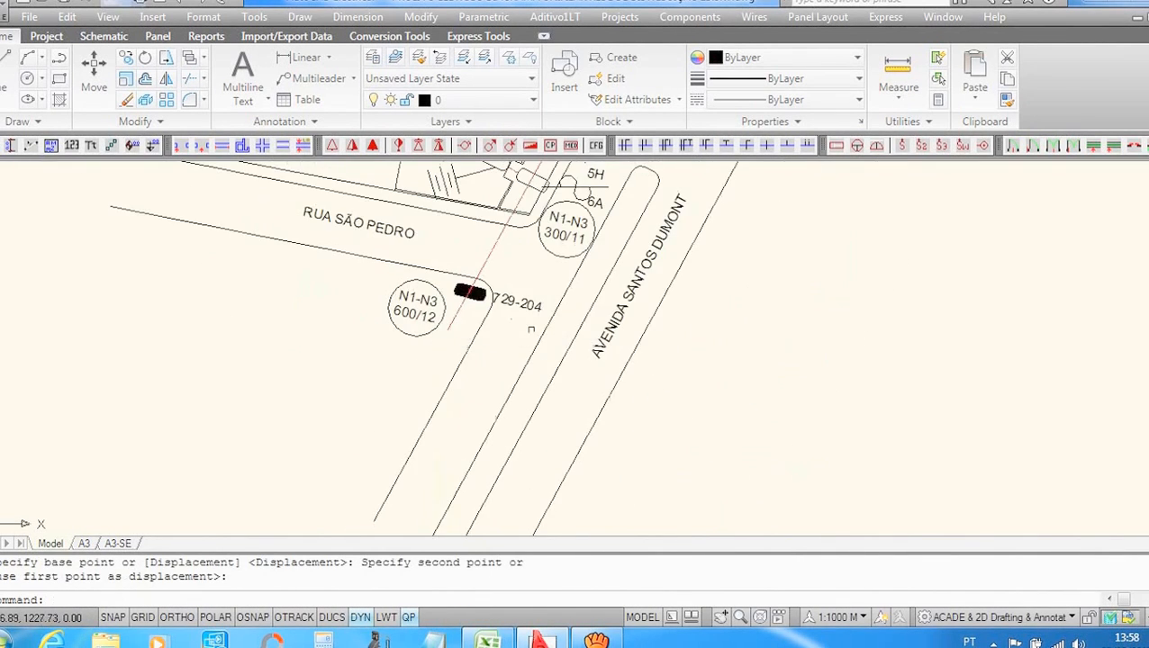
Step: Move the 729-204 label slightly higher, just above the rounded street corner and the black pole symbol
scroll(544, 284, "up", 4)
left_click(515, 371)
left_click(493, 311)
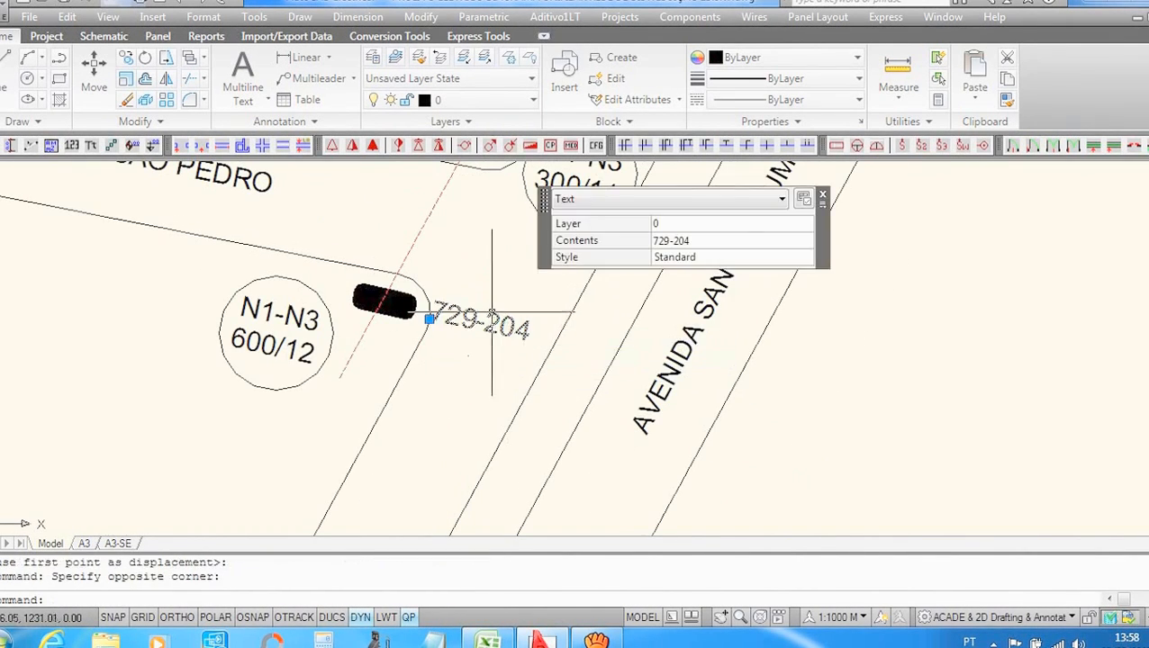
right_click(458, 390)
left_click(497, 361)
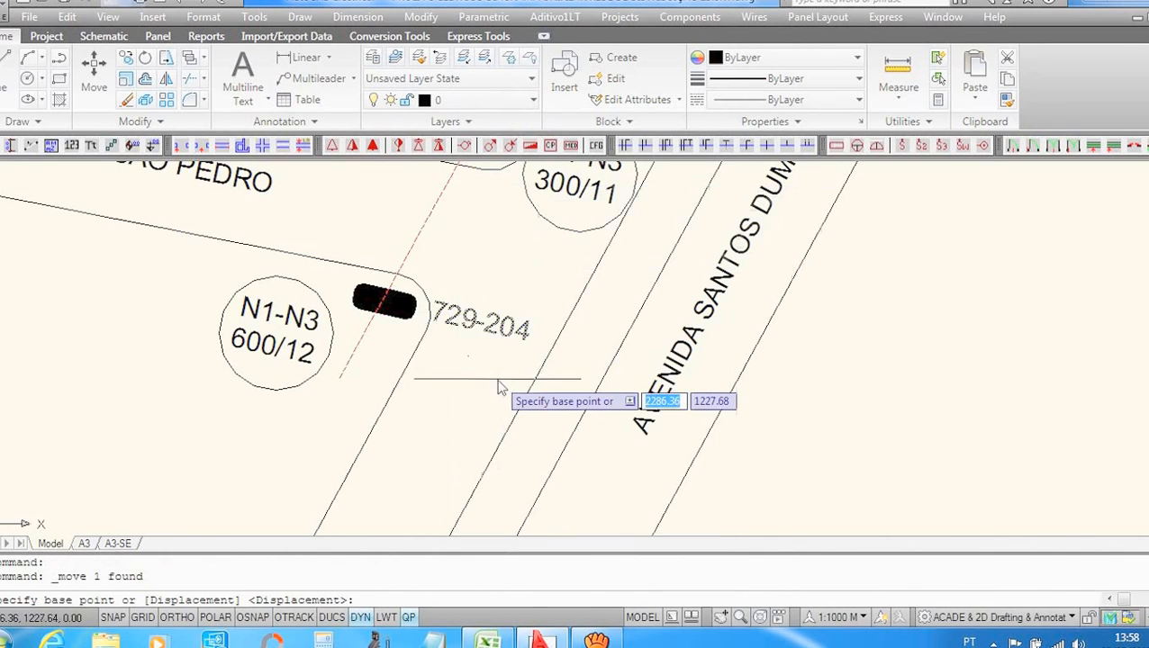
left_click(498, 376)
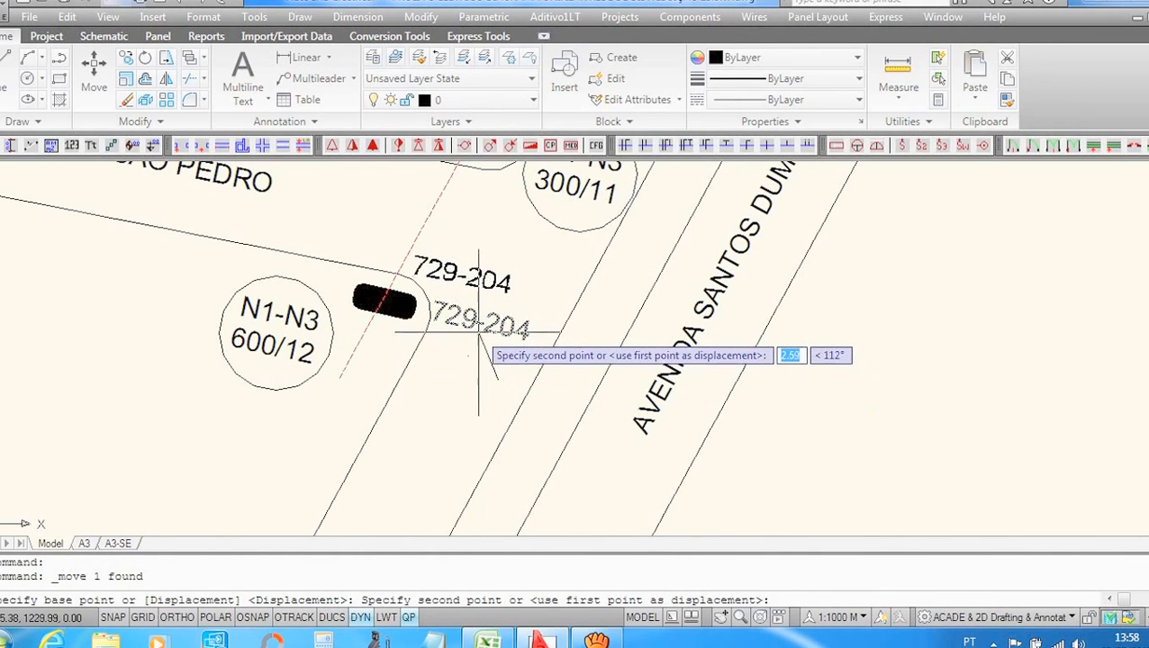
left_click(476, 335)
Step: Settle the 729-204 label above its street corner and copy it beside the black pole symbol at the N4-N3 600/12 circle
left_click(509, 303)
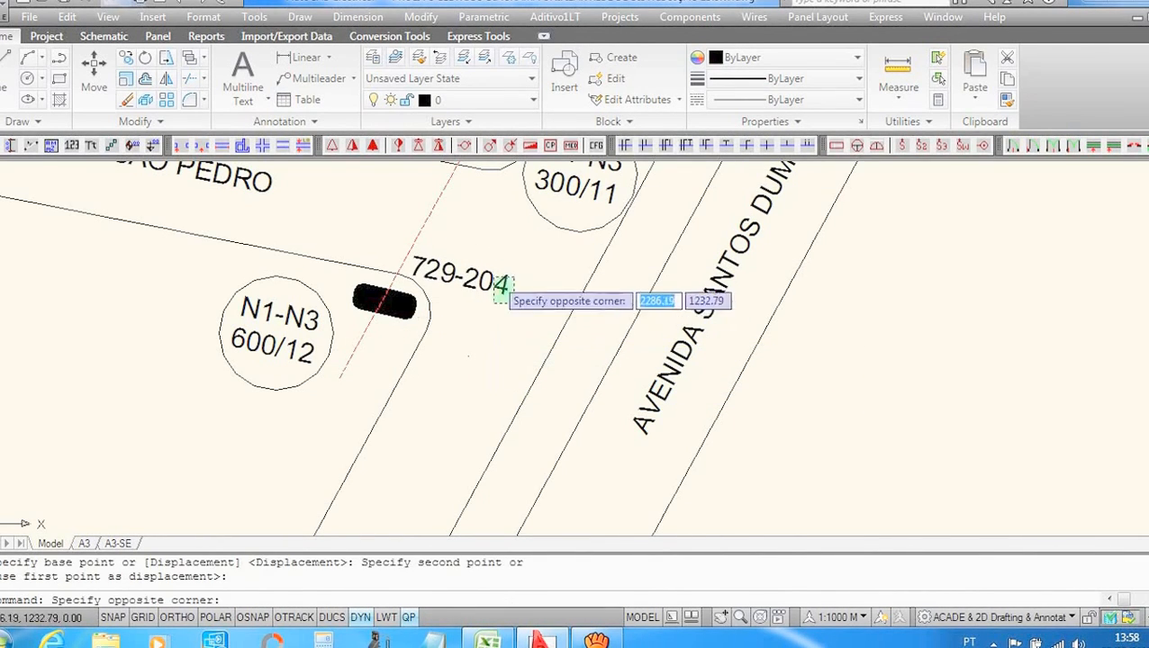
left_click(500, 289)
right_click(451, 270)
left_click(495, 380)
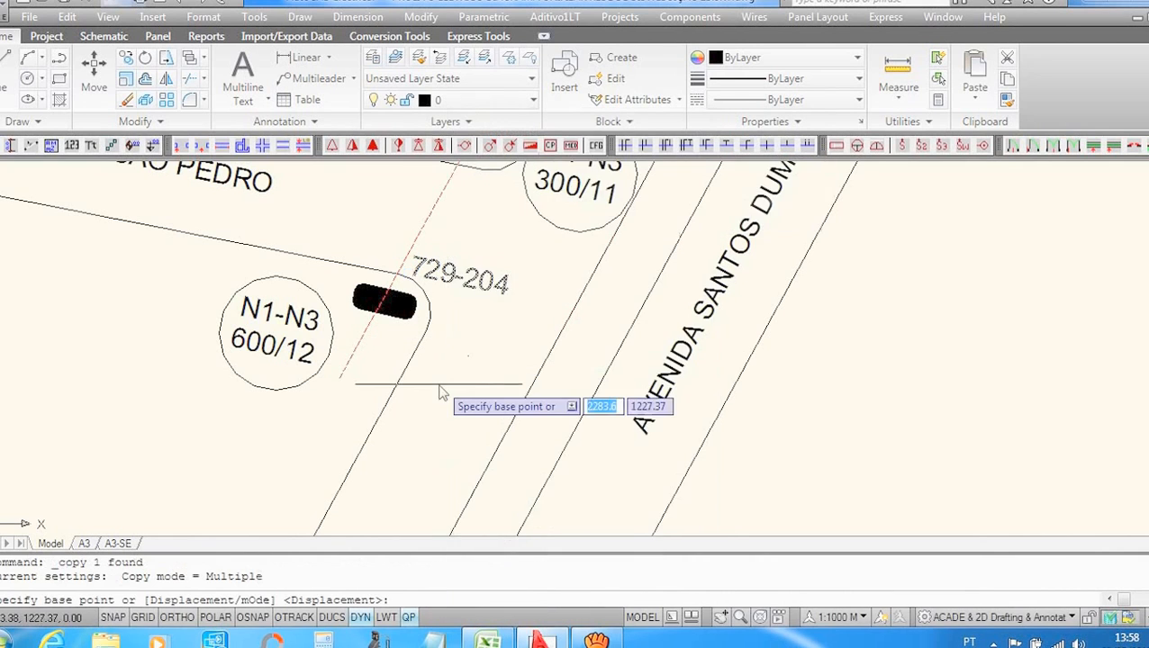
left_click(435, 381)
scroll(435, 381, "down", 5)
scroll(503, 237, "up", 5)
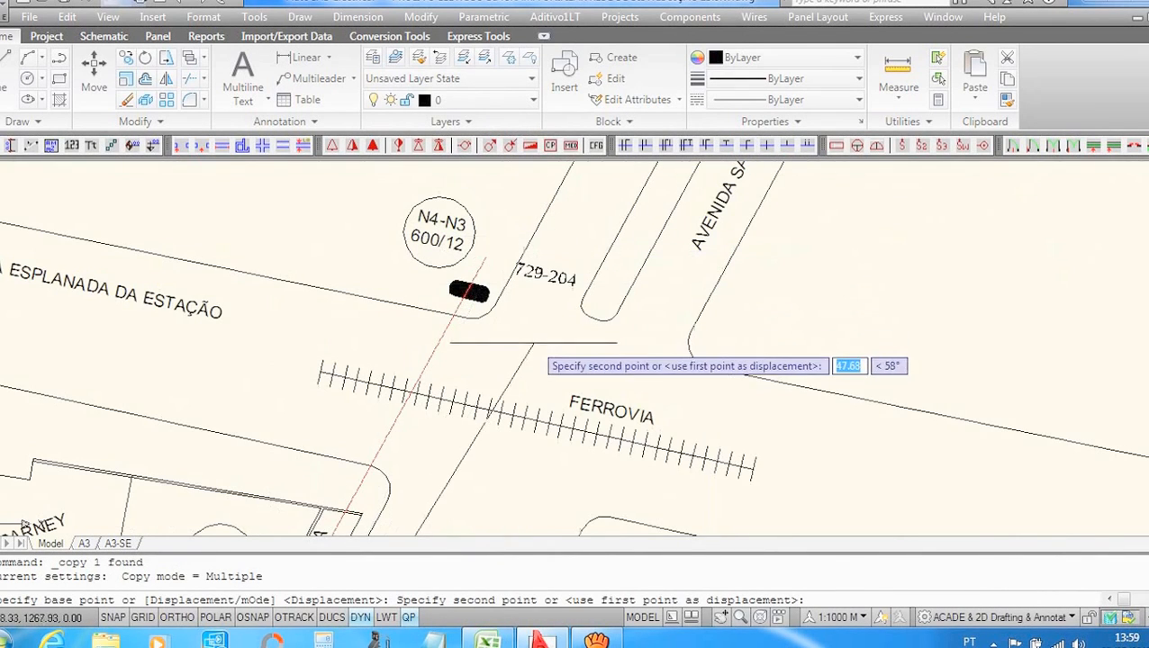
left_click(518, 386)
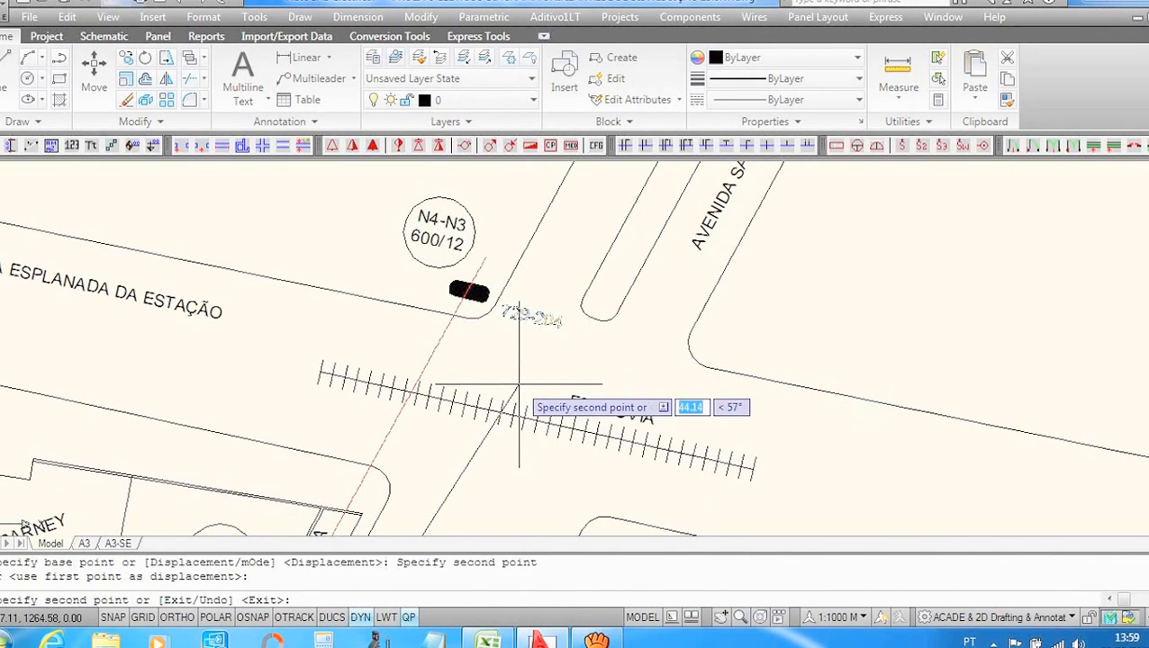
key("Escape")
Step: Change the text of the copied label near the N4-N3 600/12 pole to 729-205
scroll(522, 324, "up", 2)
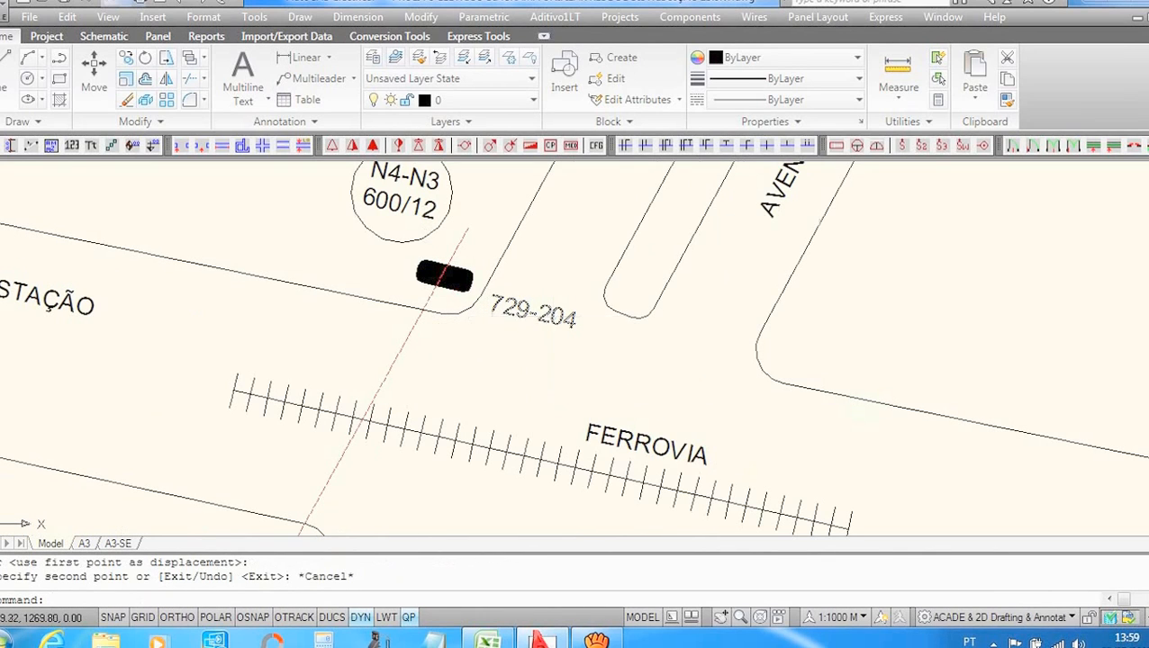
double_click(560, 320)
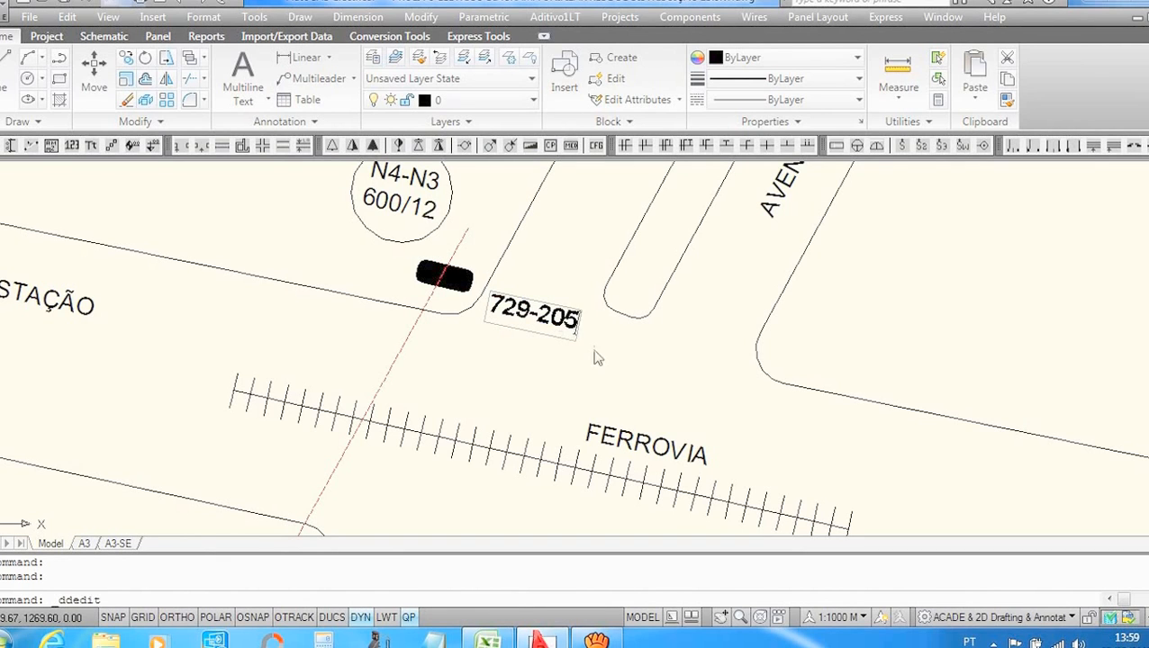
left_click(621, 359)
key("Escape")
Step: Inspect the 729-204 and 729-205 labels beside the two 600/12 pole symbols in the situation plan
scroll(622, 358, "down", 2)
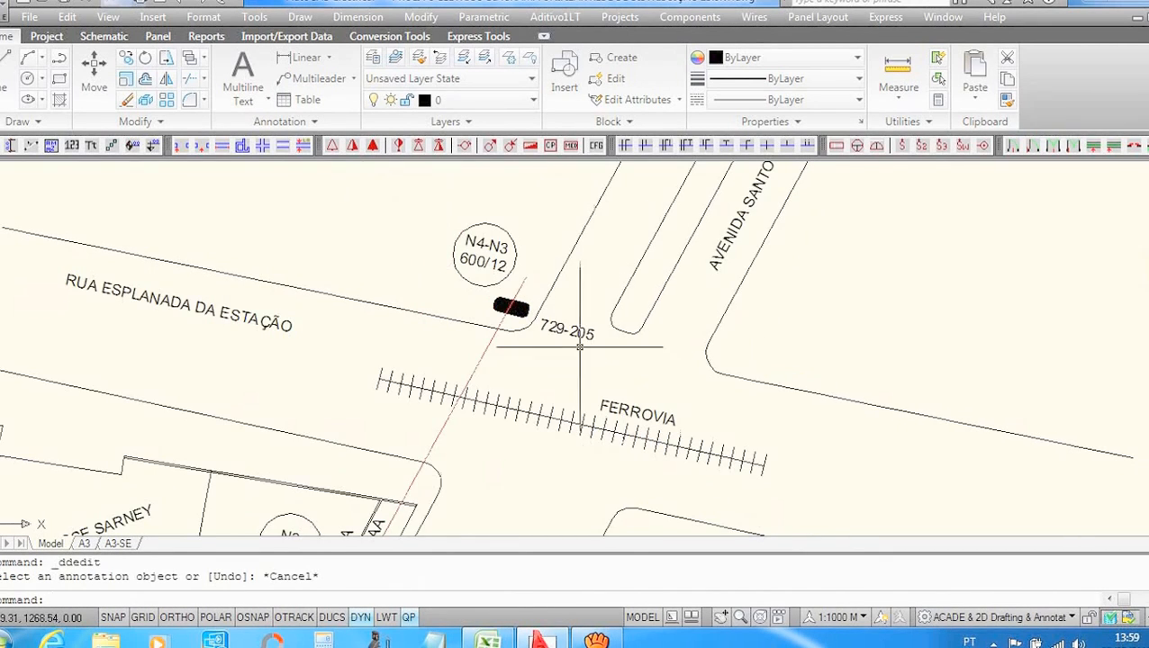
scroll(586, 326, "up", 1)
scroll(574, 331, "down", 5)
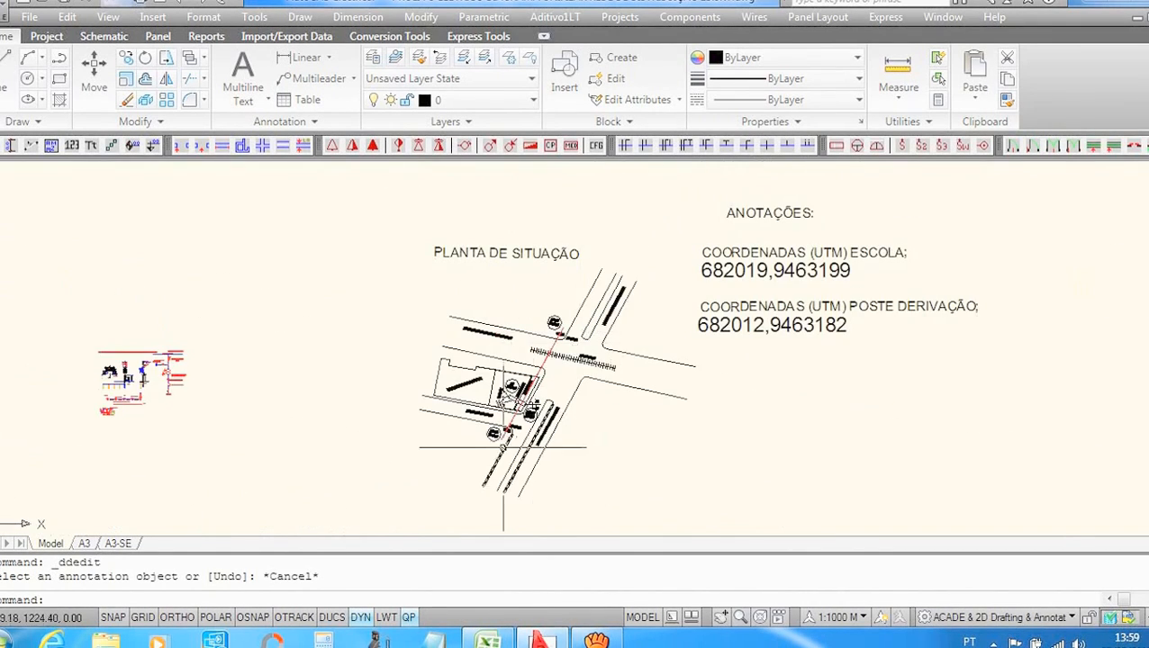
scroll(500, 410, "up", 4)
scroll(558, 279, "up", 1)
scroll(558, 279, "up", 1)
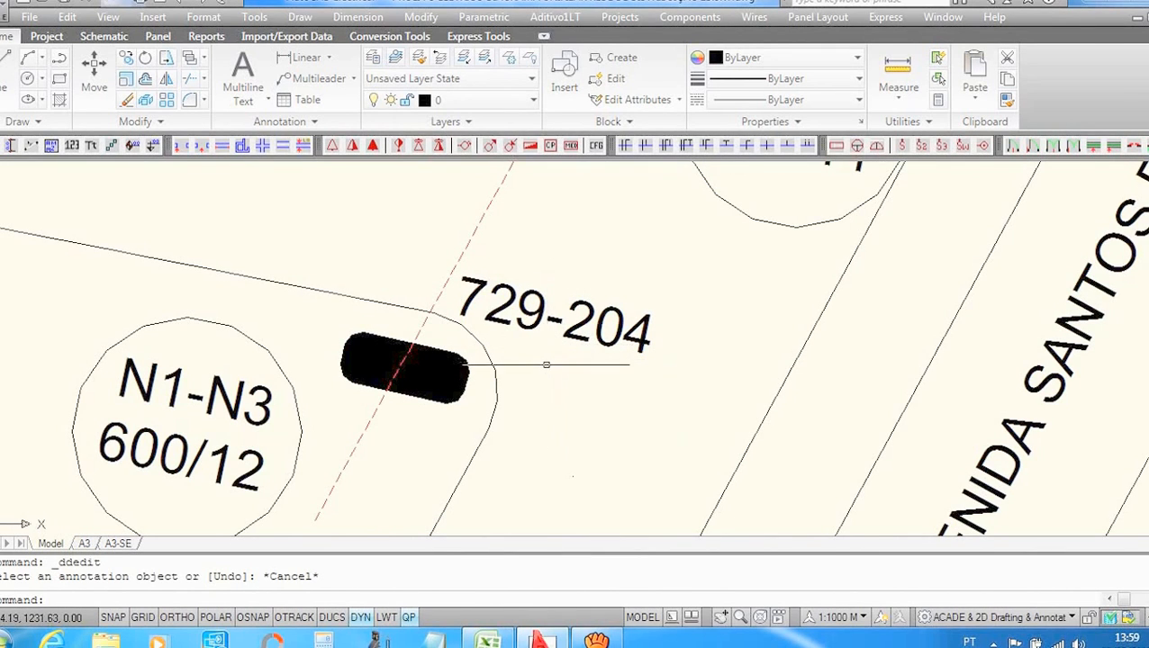
scroll(512, 385, "down", 5)
scroll(591, 241, "up", 5)
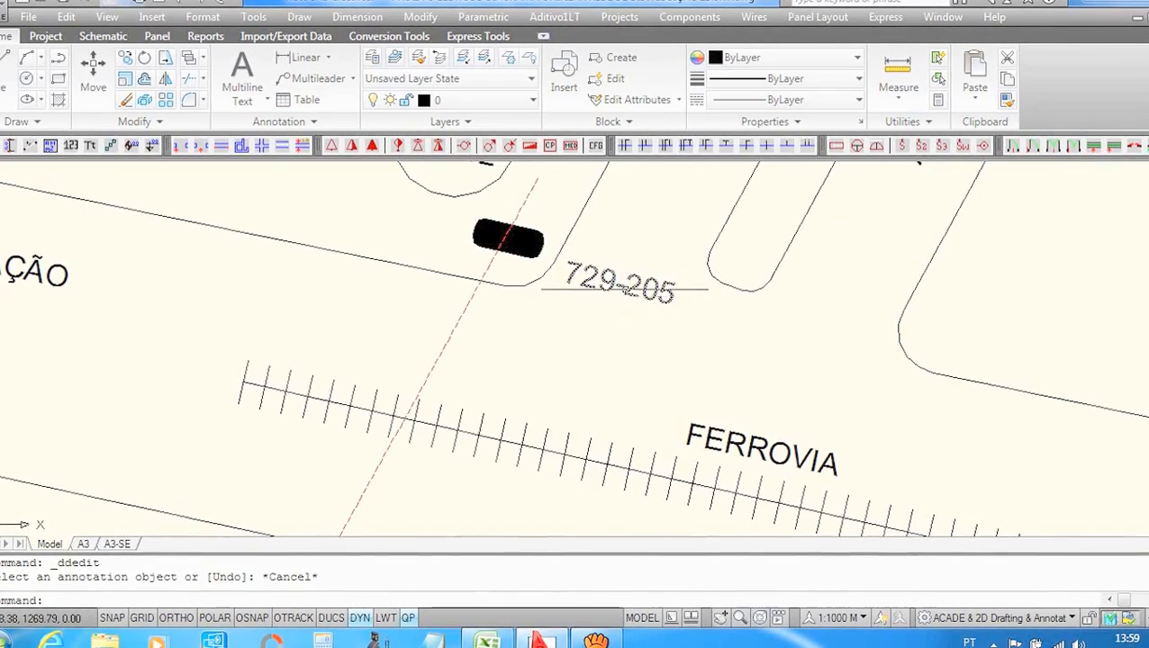
scroll(612, 275, "up", 4)
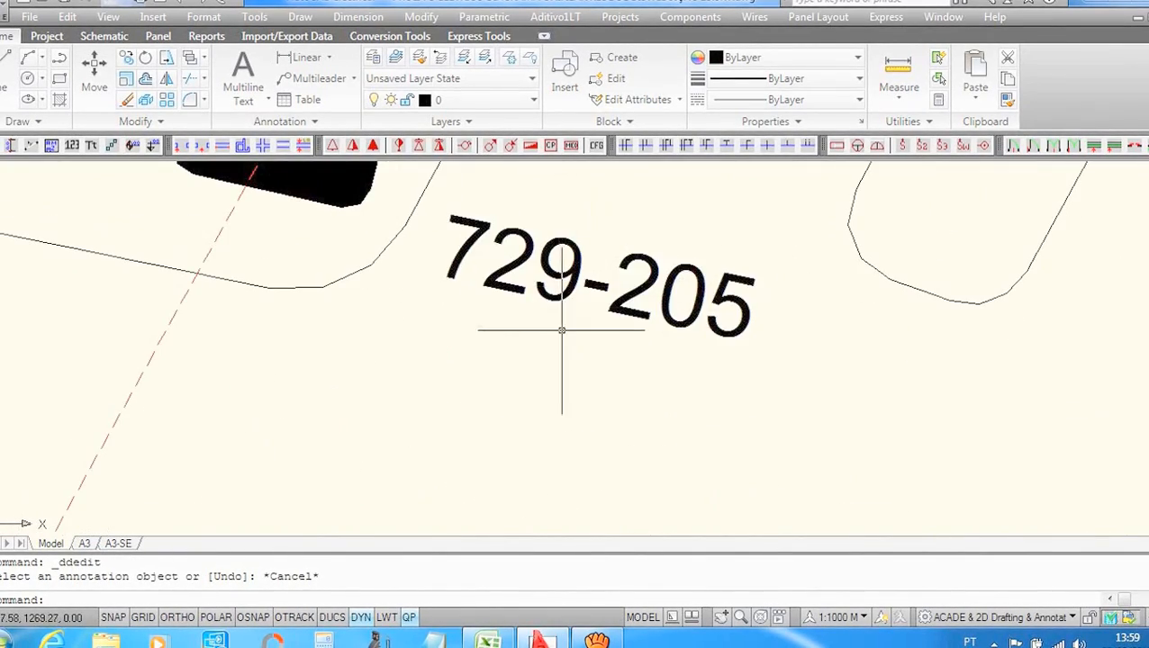
scroll(562, 331, "down", 6)
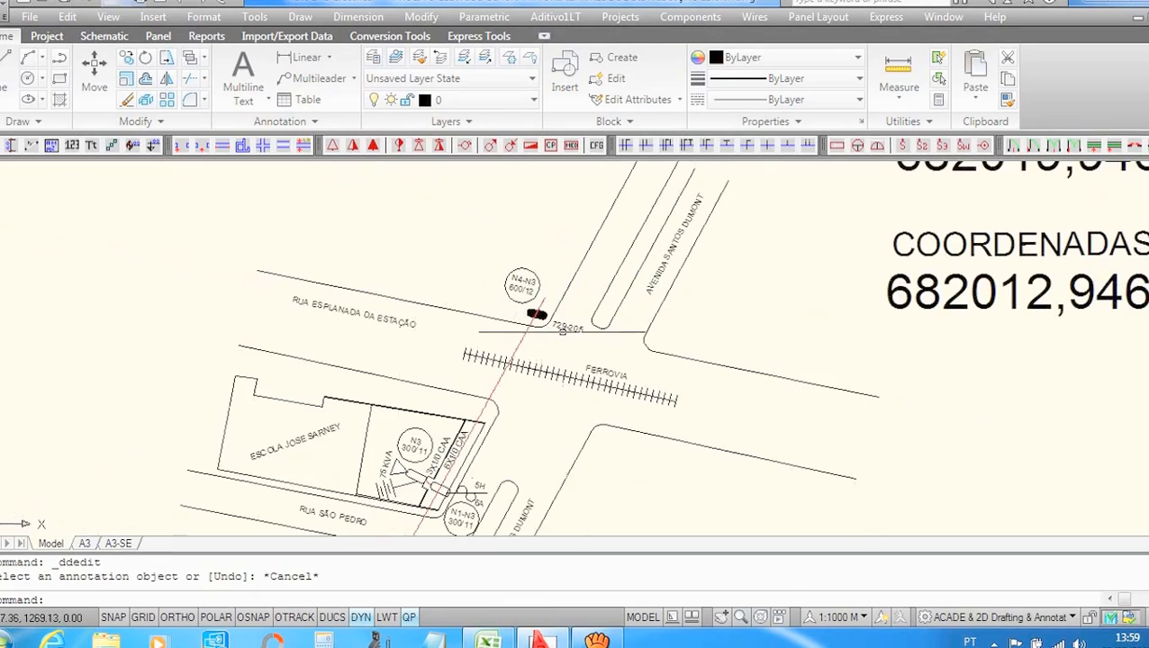
scroll(562, 333, "up", 4)
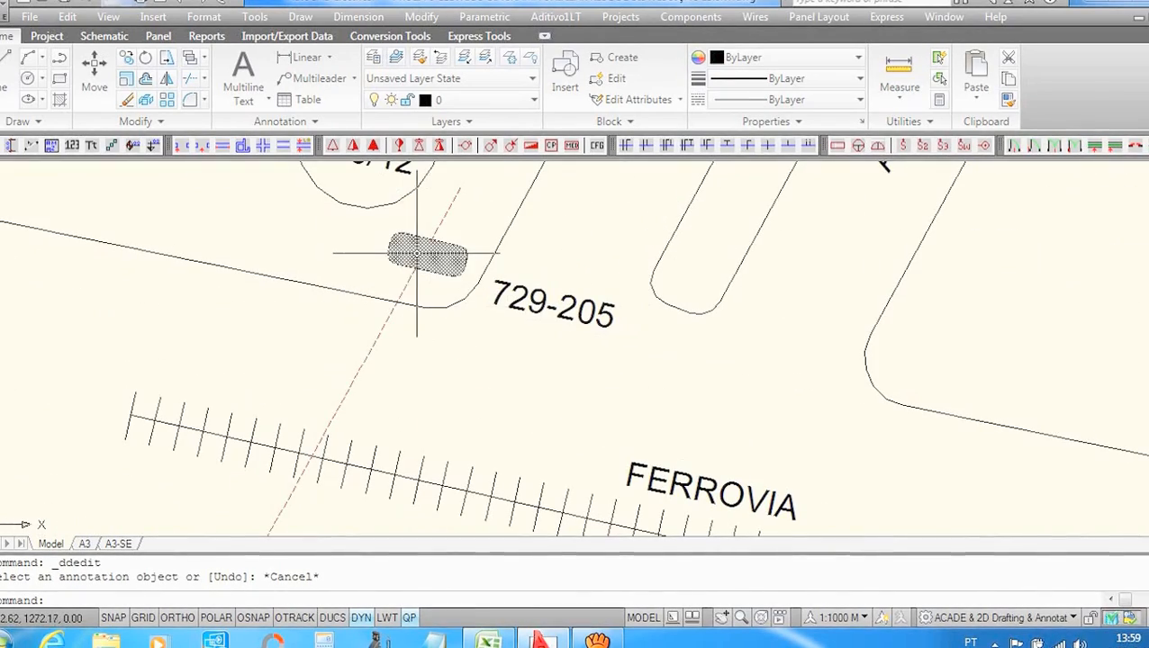
scroll(568, 293, "up", 2)
scroll(568, 294, "down", 5)
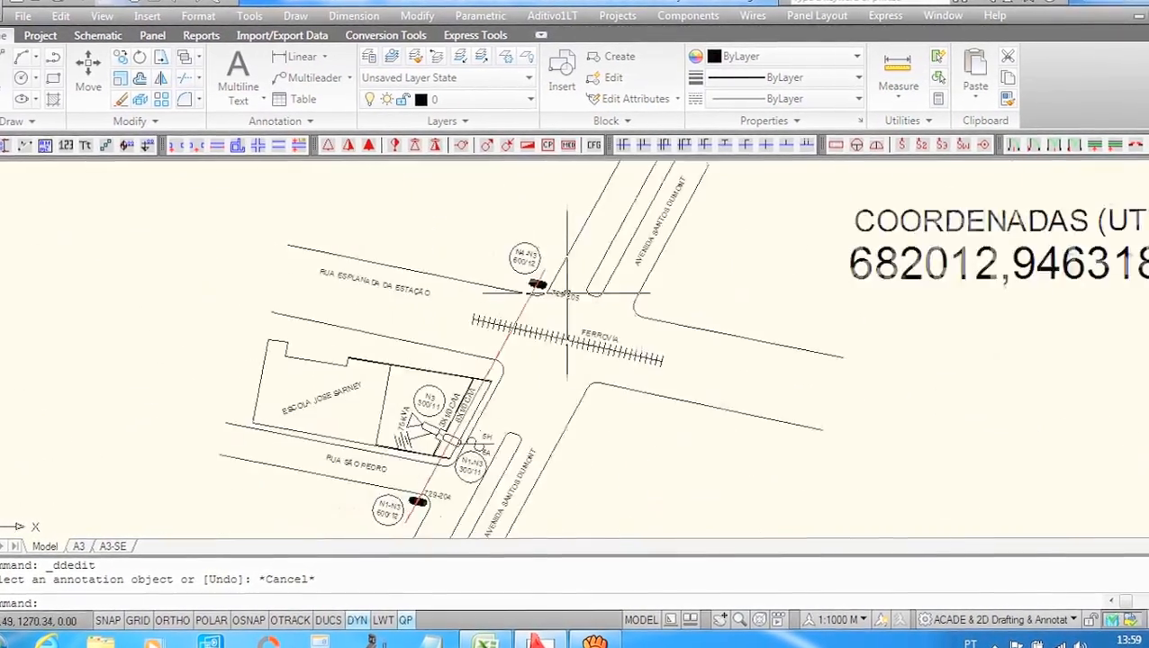
scroll(565, 298, "up", 6)
scroll(566, 297, "down", 6)
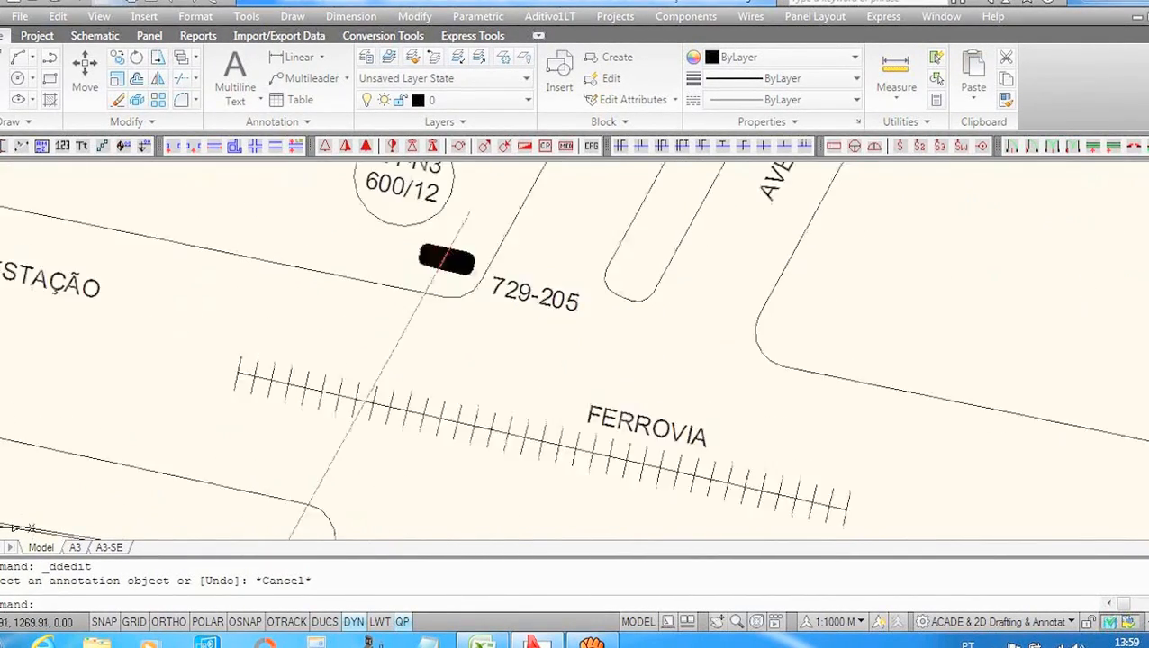
scroll(521, 363, "up", 3)
Step: Review the legend table, the overhead substation views and the single-line diagram in model space
scroll(464, 382, "down", 4)
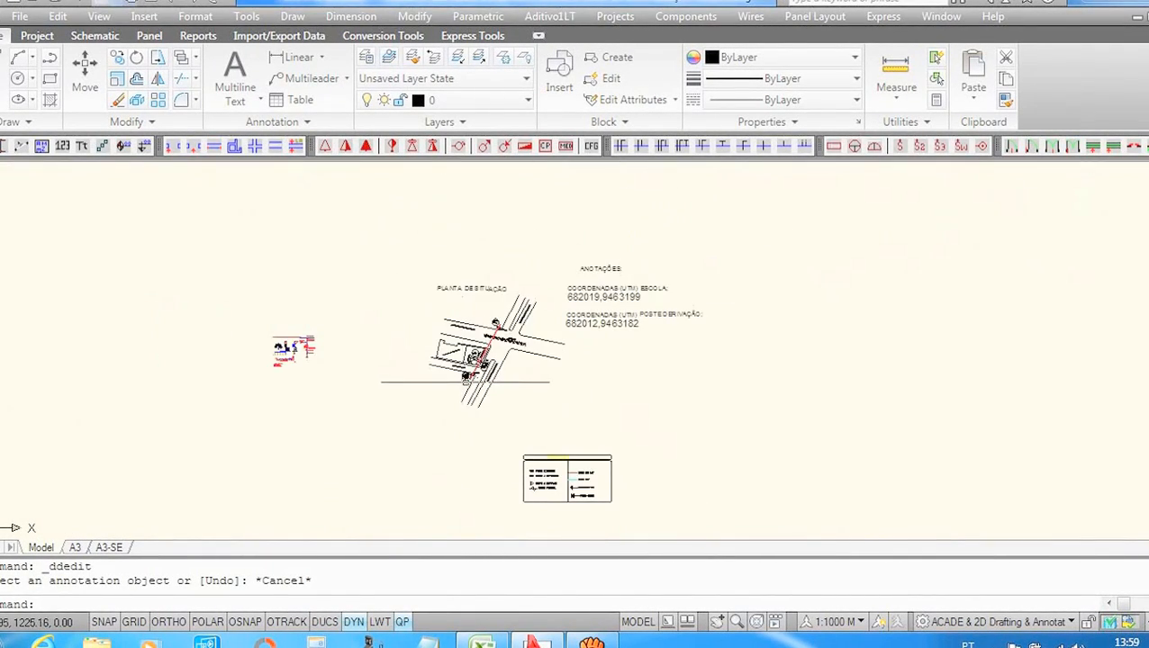
scroll(557, 362, "down", 2)
scroll(539, 438, "up", 3)
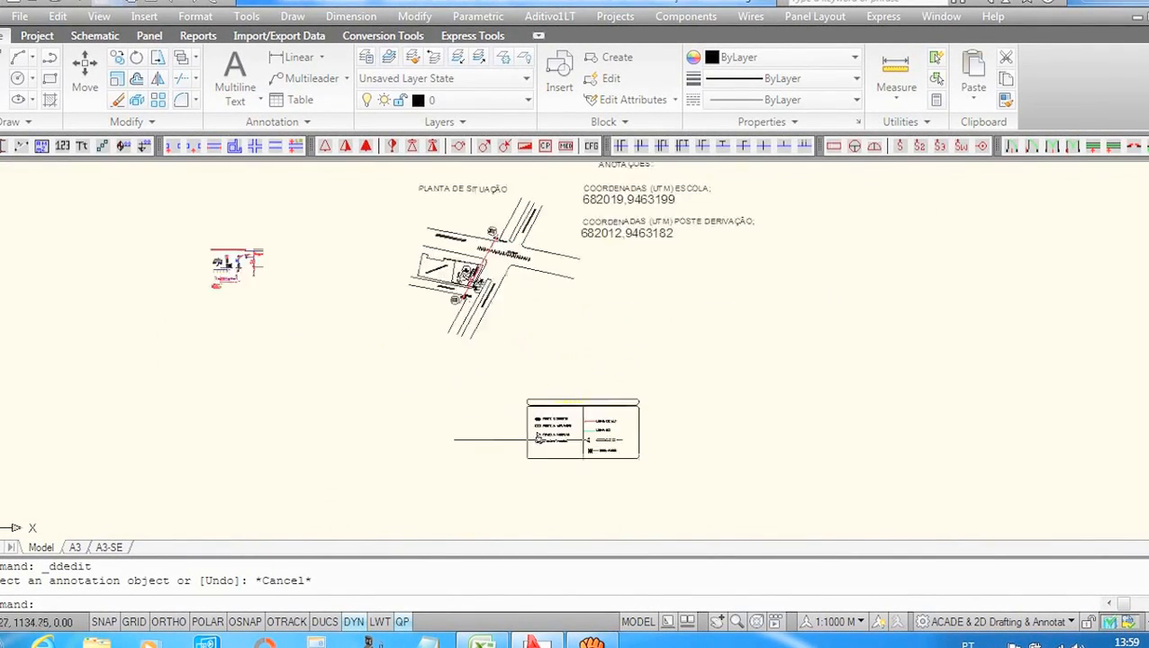
scroll(156, 255, "up", 4)
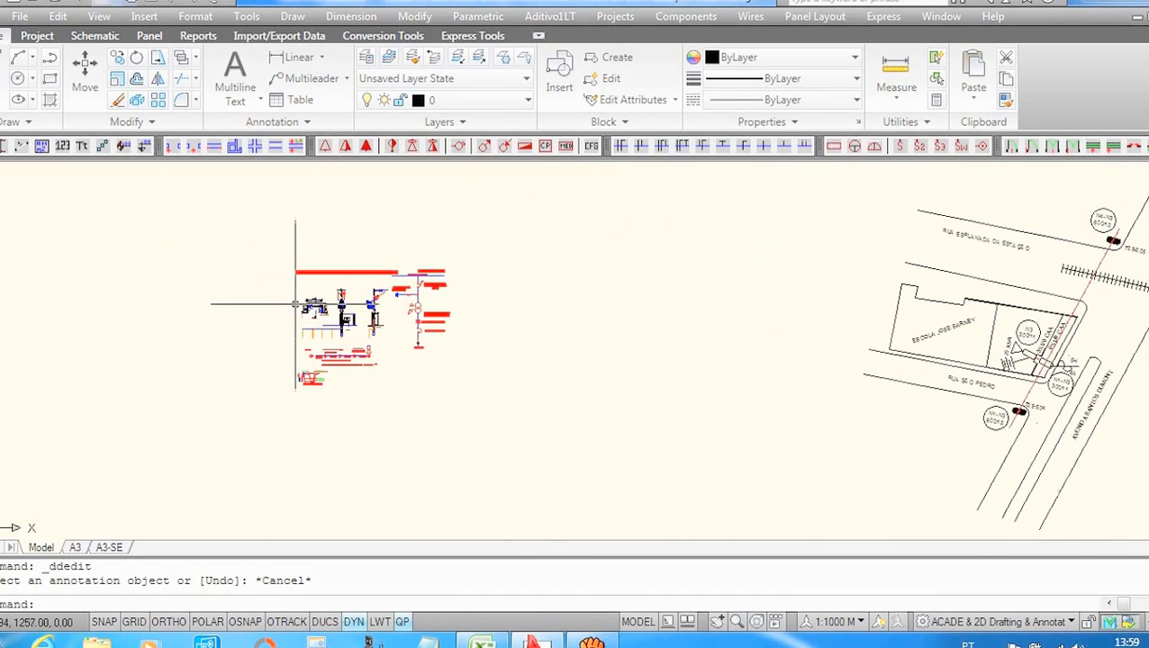
scroll(295, 304, "up", 8)
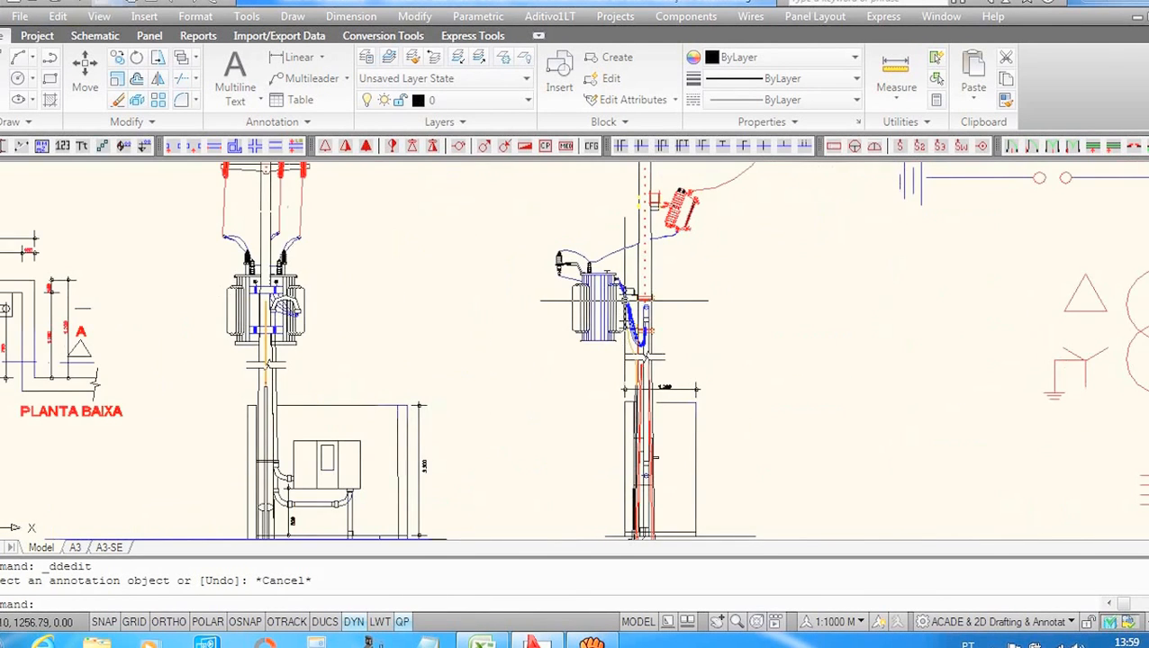
scroll(642, 300, "down", 4)
scroll(484, 236, "up", 3)
scroll(482, 236, "down", 7)
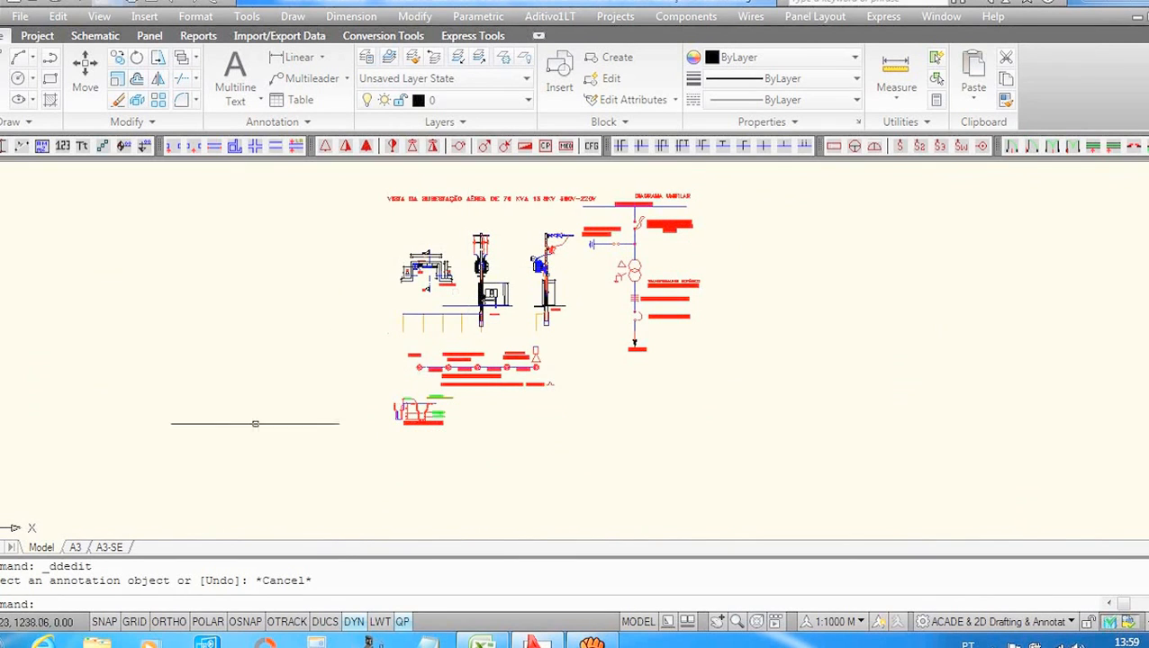
scroll(451, 351, "down", 2)
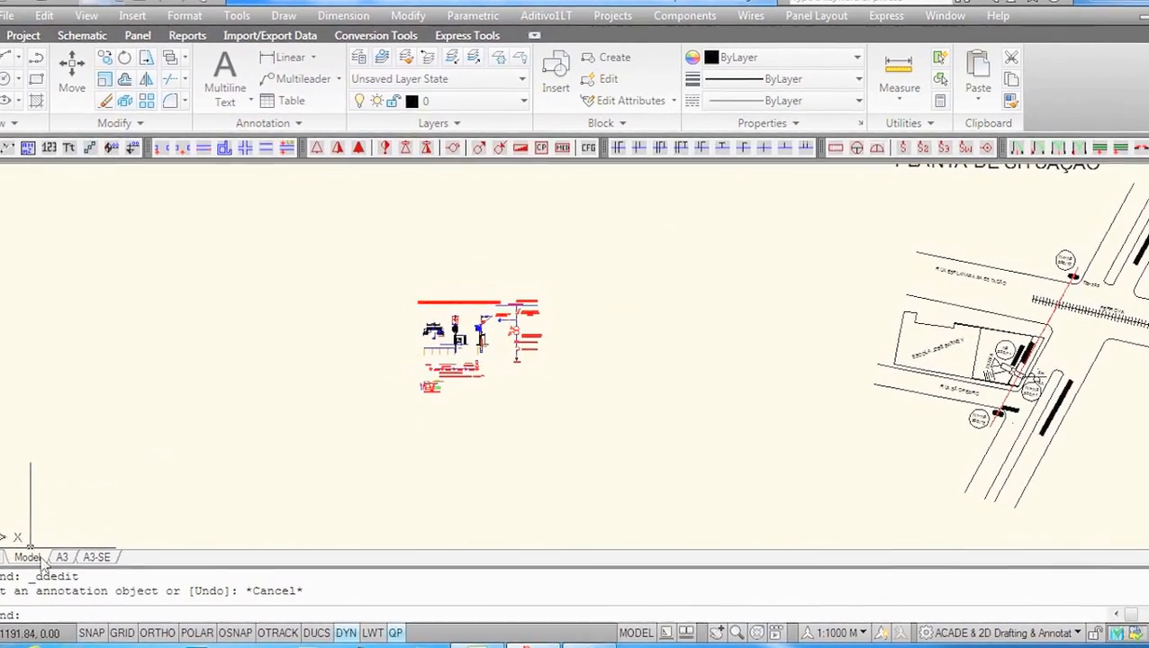
Step: Open the A3 layout and review its situation plan, UTM coordinate annotations, legend and title block
left_click(55, 562)
scroll(580, 236, "up", 5)
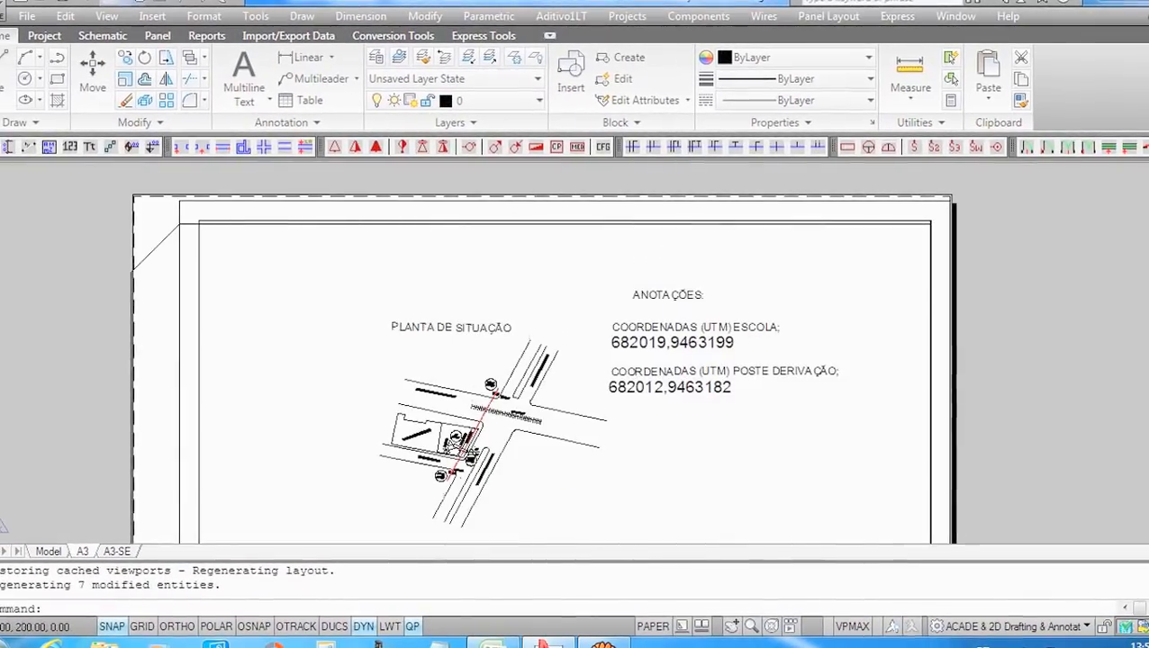
scroll(438, 452, "up", 4)
scroll(563, 337, "down", 4)
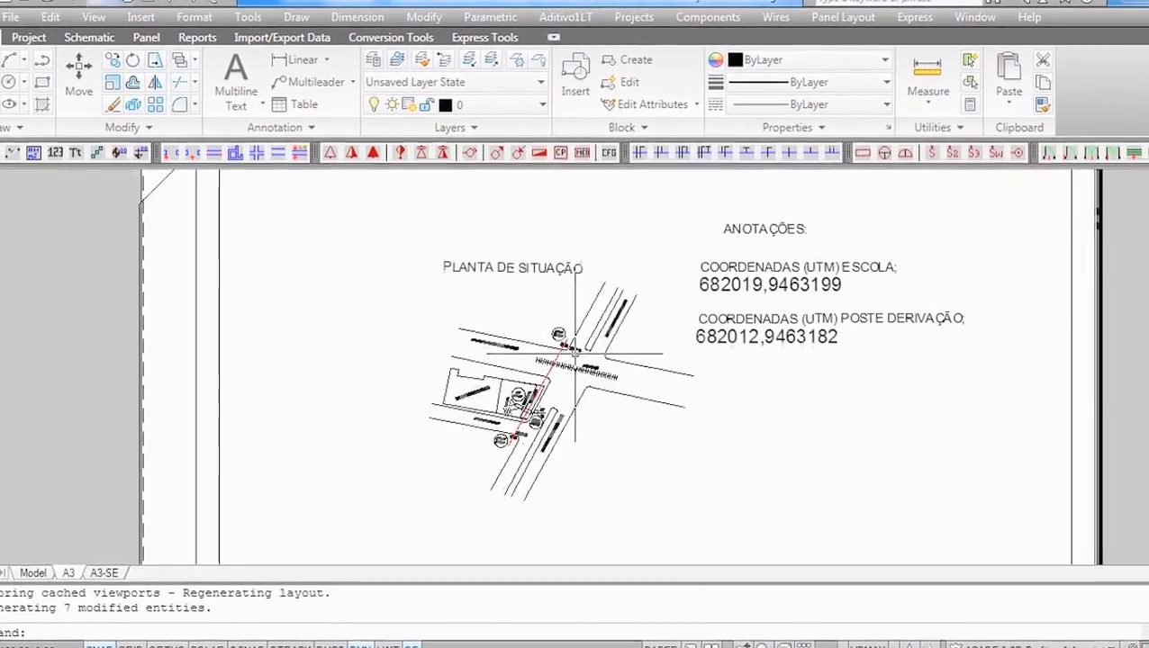
scroll(492, 277, "up", 6)
scroll(490, 282, "down", 8)
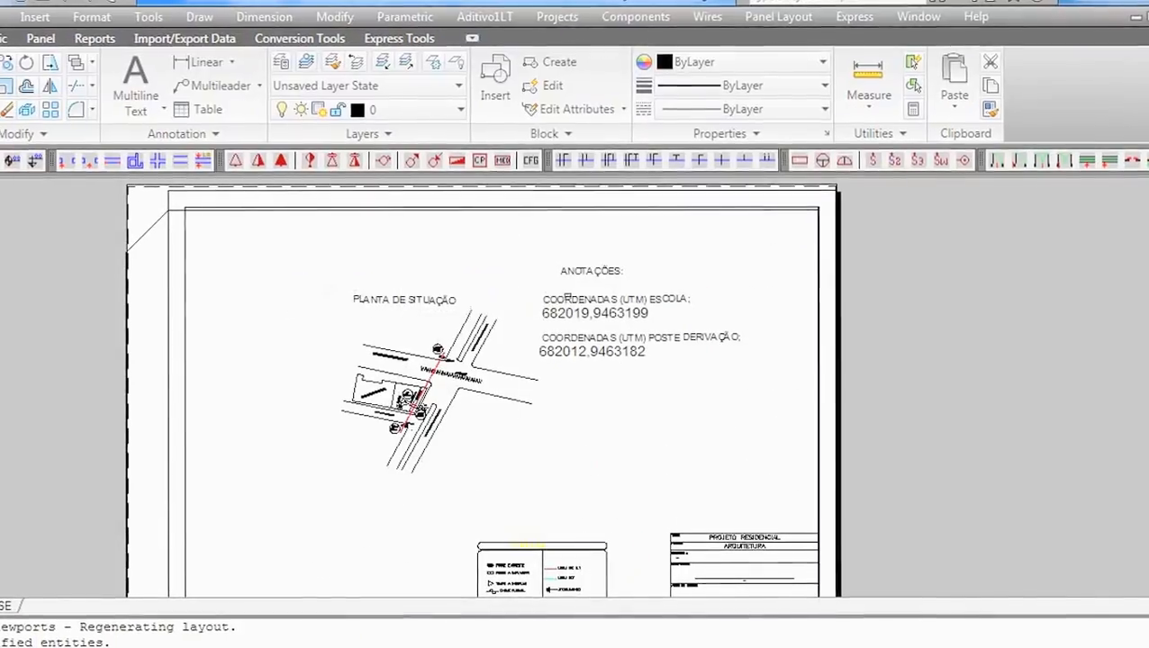
scroll(648, 284, "up", 6)
scroll(730, 288, "down", 5)
scroll(711, 290, "up", 4)
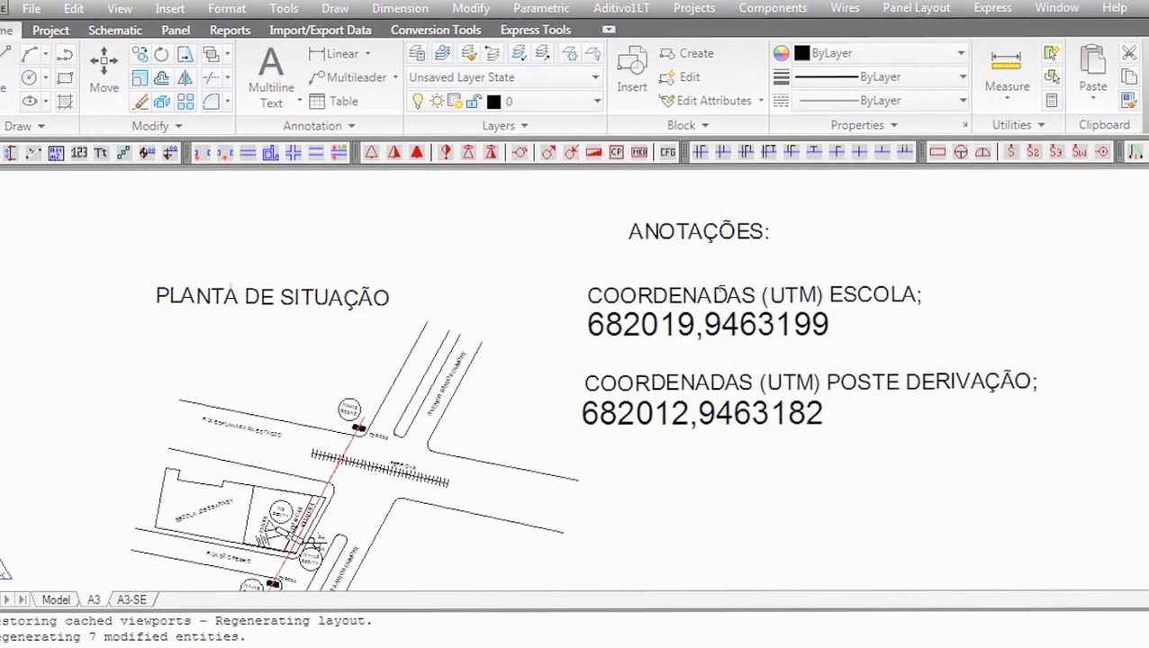
scroll(686, 367, "down", 4)
scroll(525, 475, "up", 7)
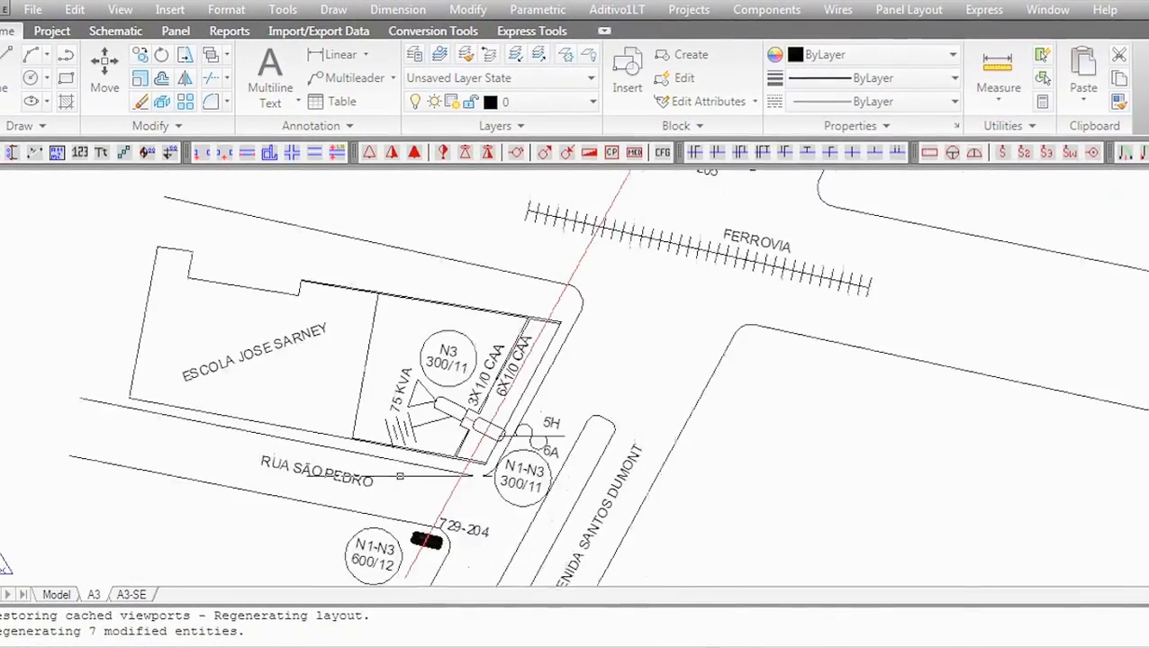
scroll(523, 475, "down", 5)
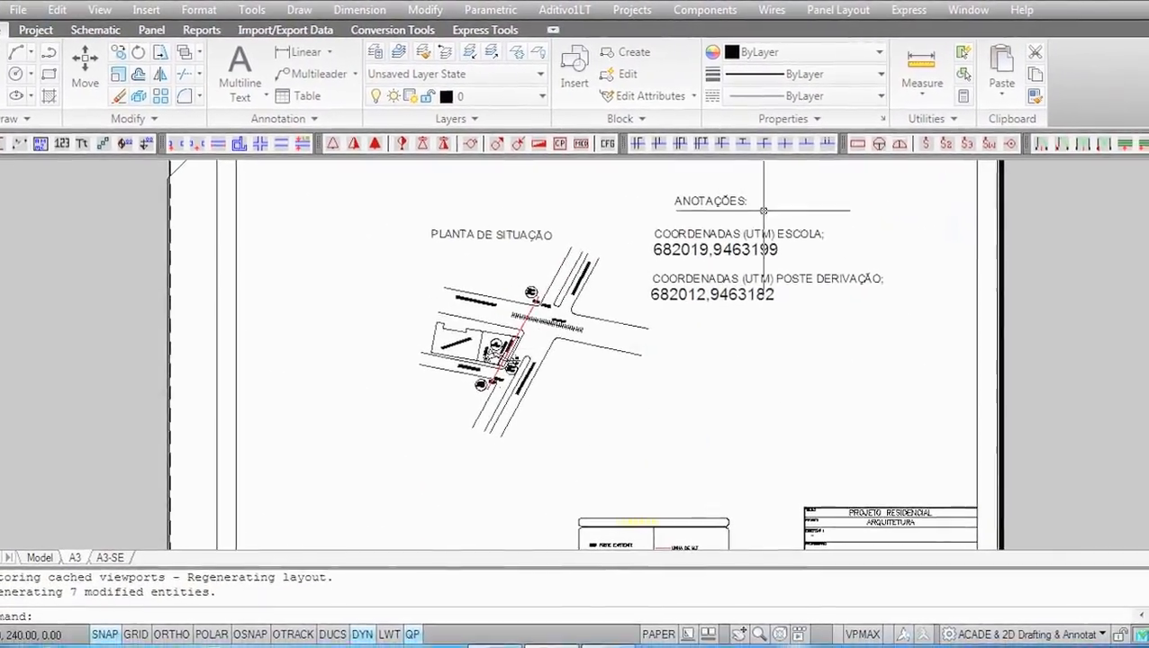
scroll(770, 206, "up", 4)
scroll(779, 215, "up", 2)
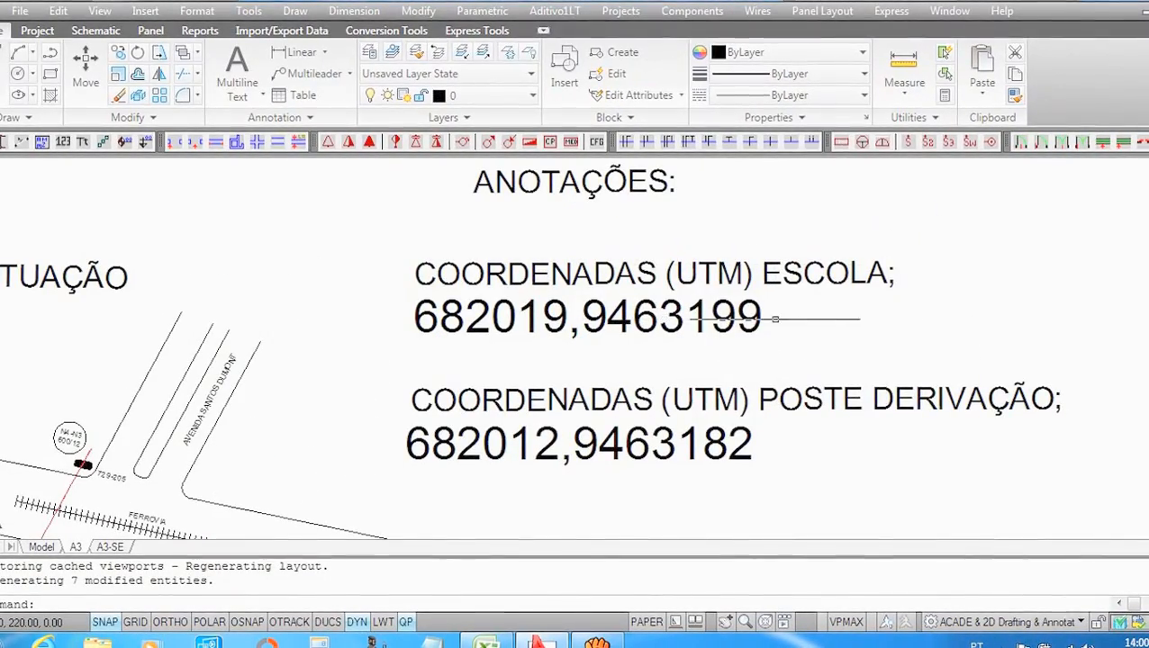
scroll(886, 462, "down", 5)
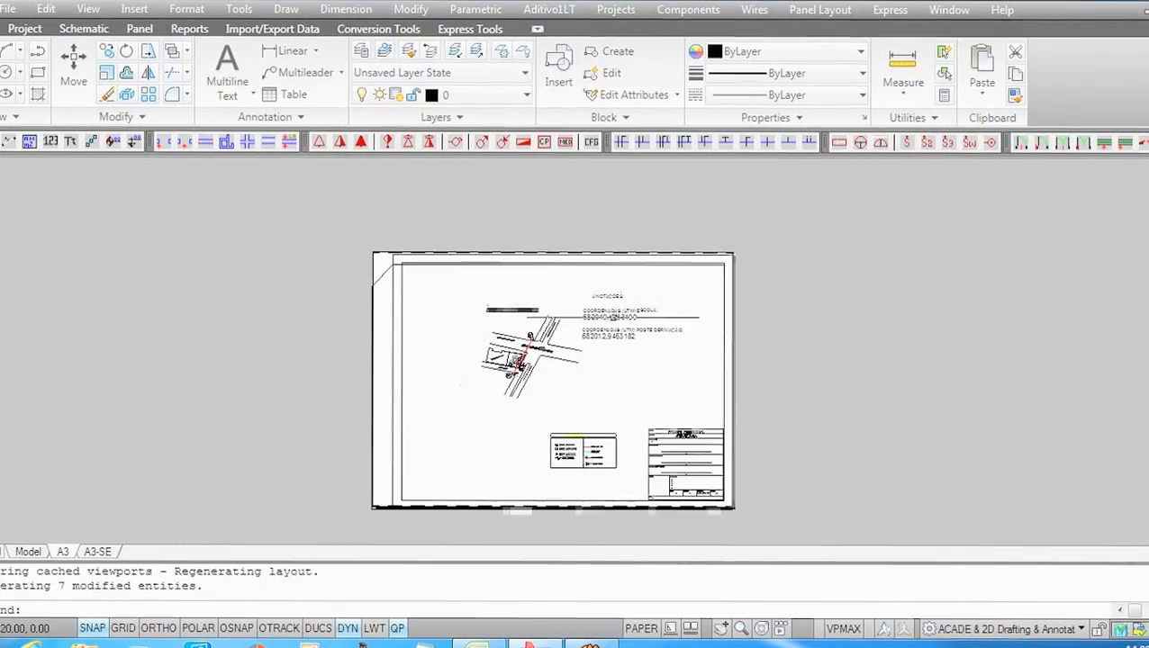
scroll(568, 426, "up", 3)
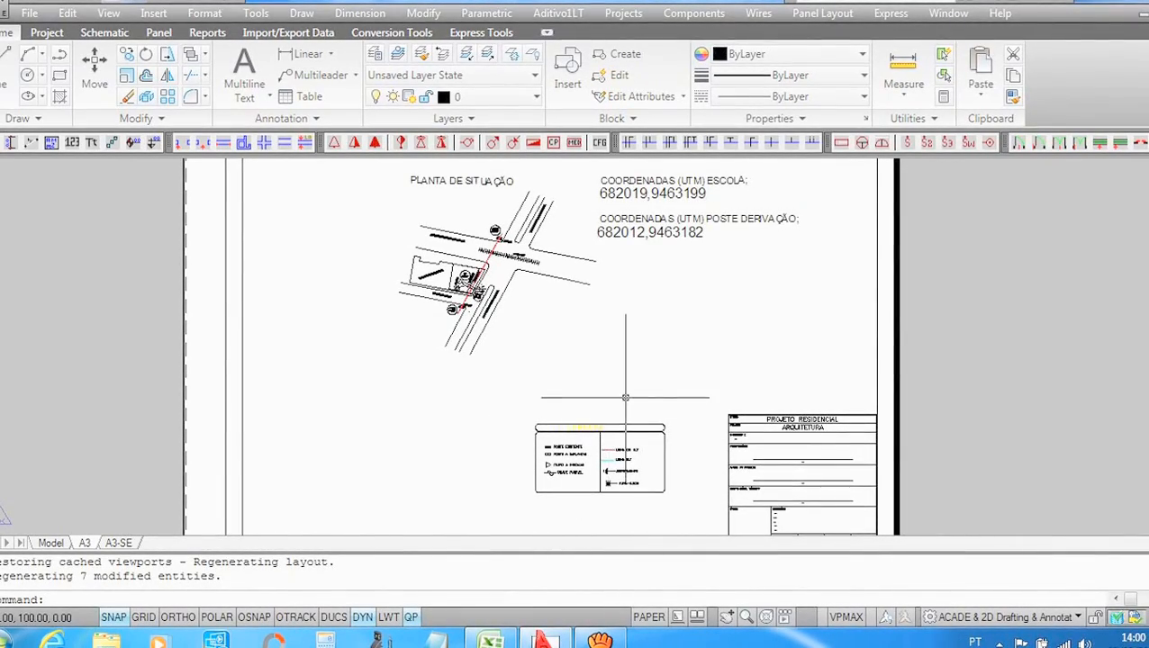
Step: Insert the FOLHA A3- sheet block into the A3-SE layout at scale 1, without redefining the existing block
left_click(118, 543)
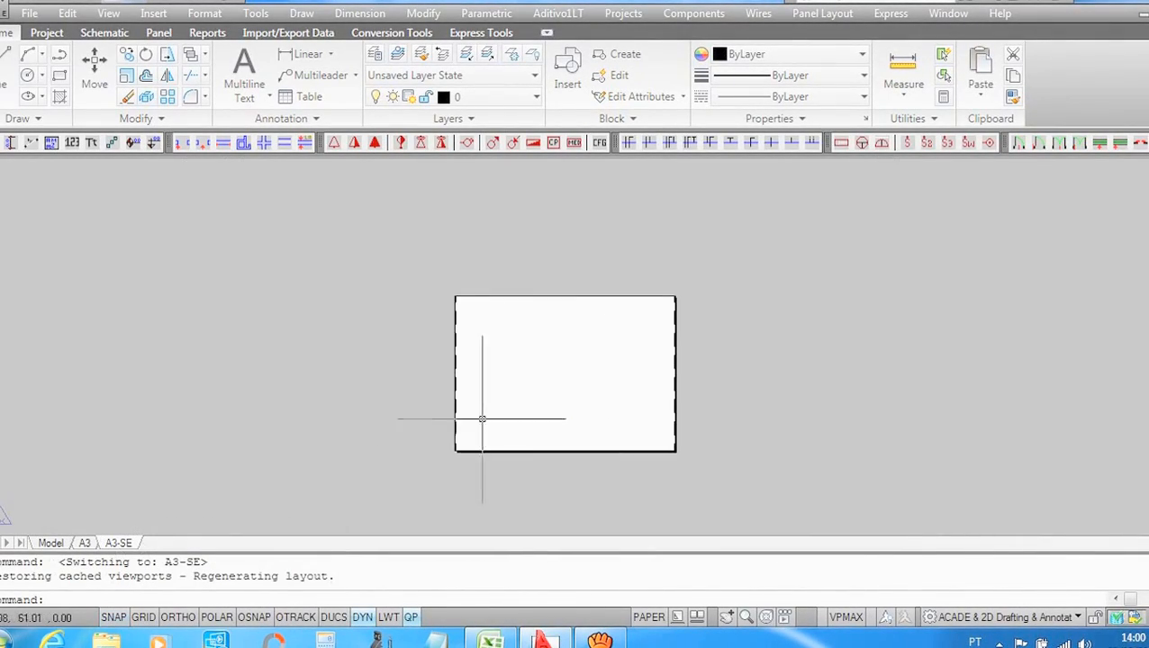
scroll(539, 377, "up", 2)
scroll(539, 278, "up", 1)
scroll(536, 292, "down", 2)
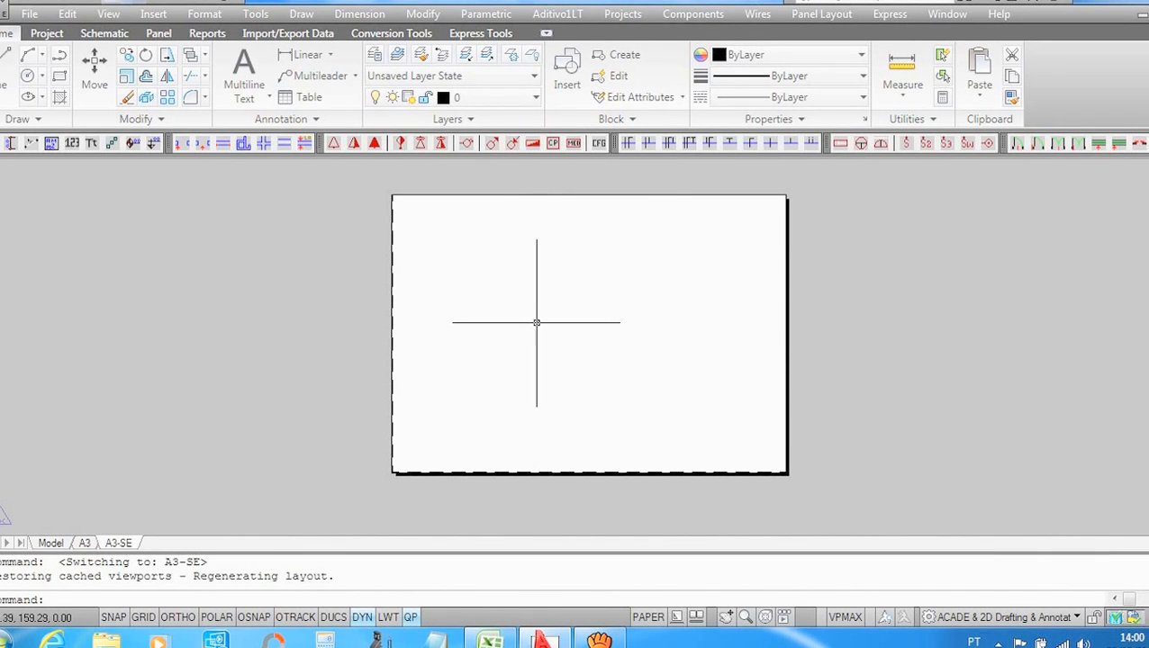
key("Return")
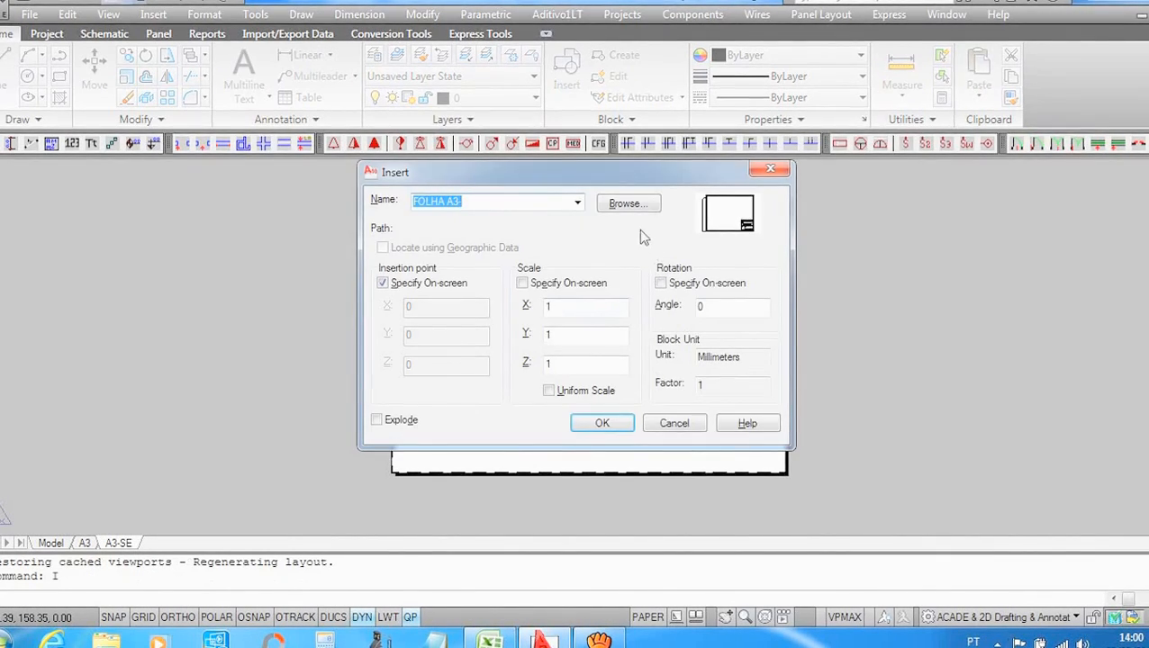
left_click(628, 205)
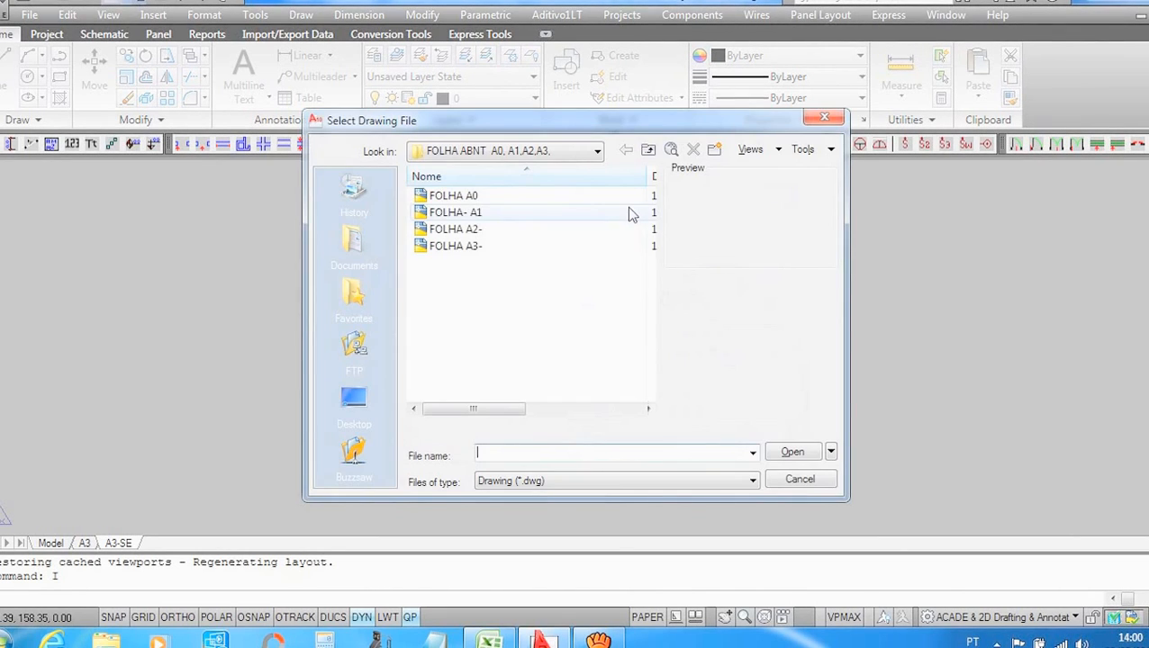
left_click(480, 252)
left_click(791, 453)
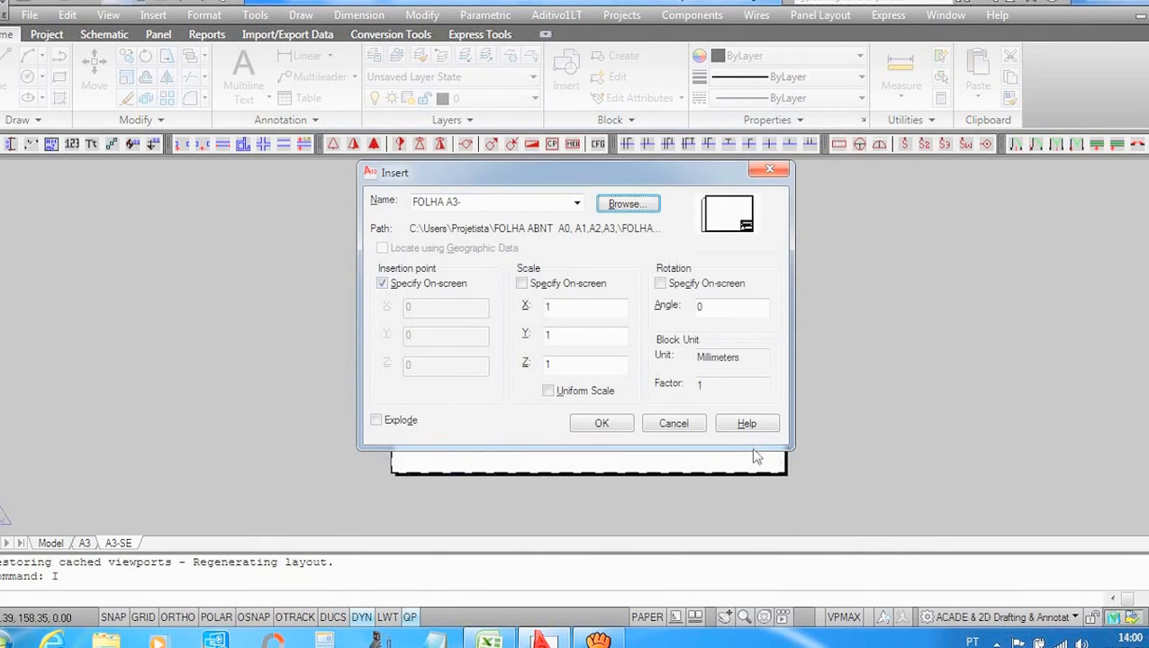
left_click(605, 430)
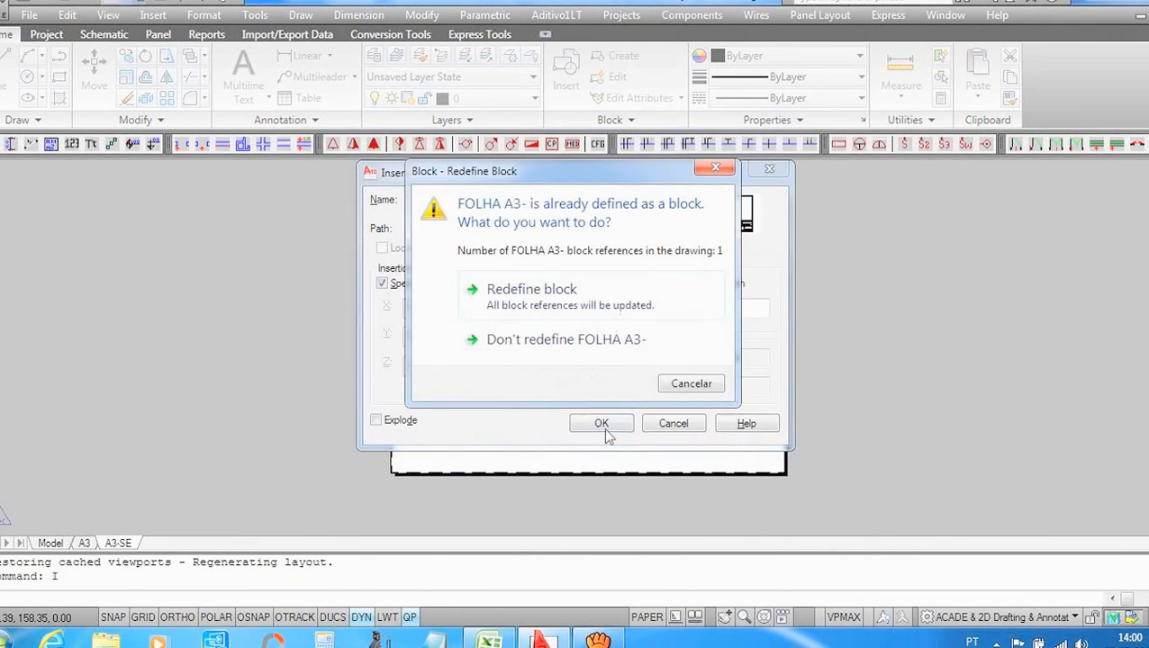
left_click(579, 356)
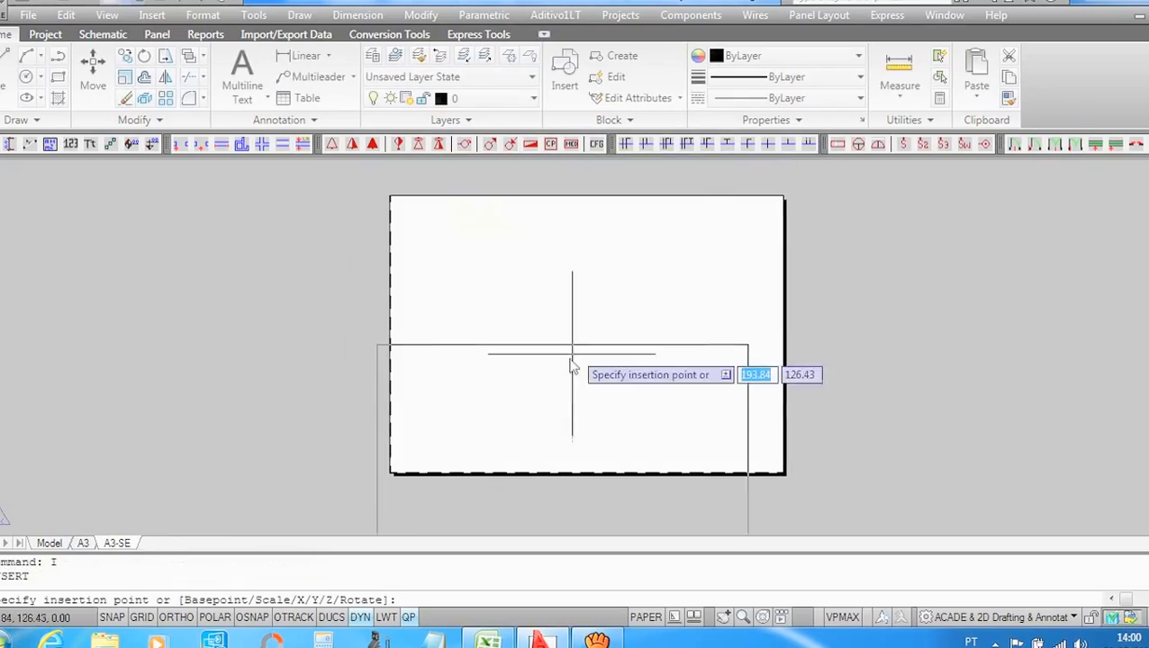
left_click(582, 207)
Step: Move the inserted A3 sheet block to the right so that it lines up with the layout page
key("Escape")
scroll(783, 308, "up", 3)
left_click(783, 307)
left_click(667, 300)
right_click(806, 326)
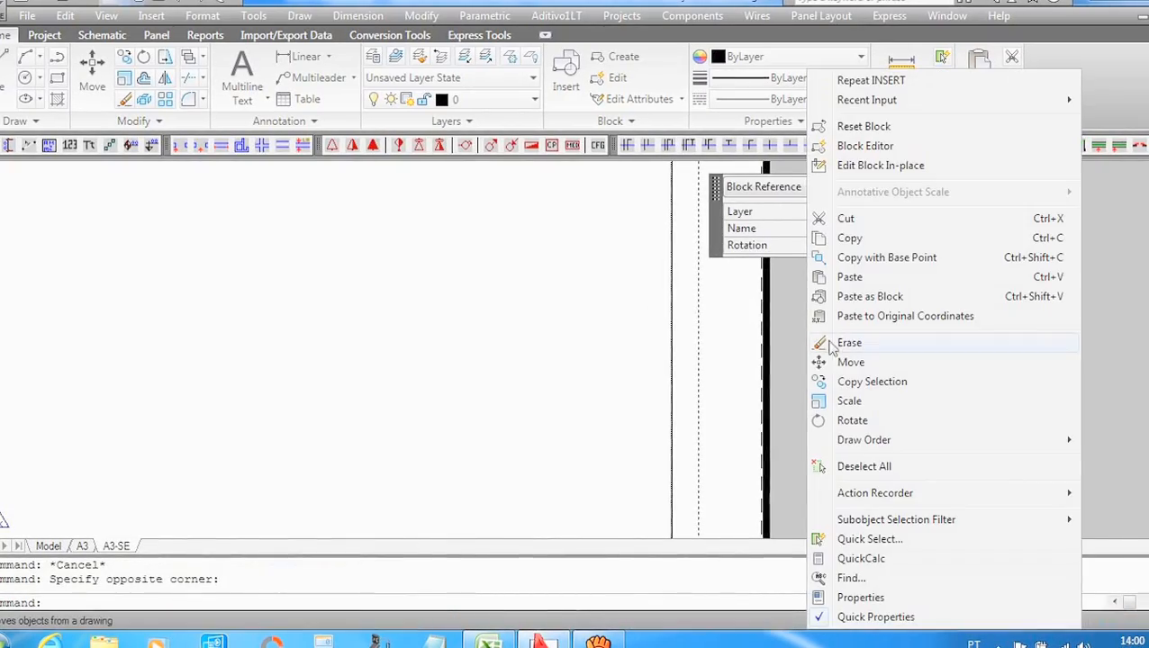
left_click(848, 362)
left_click(847, 371)
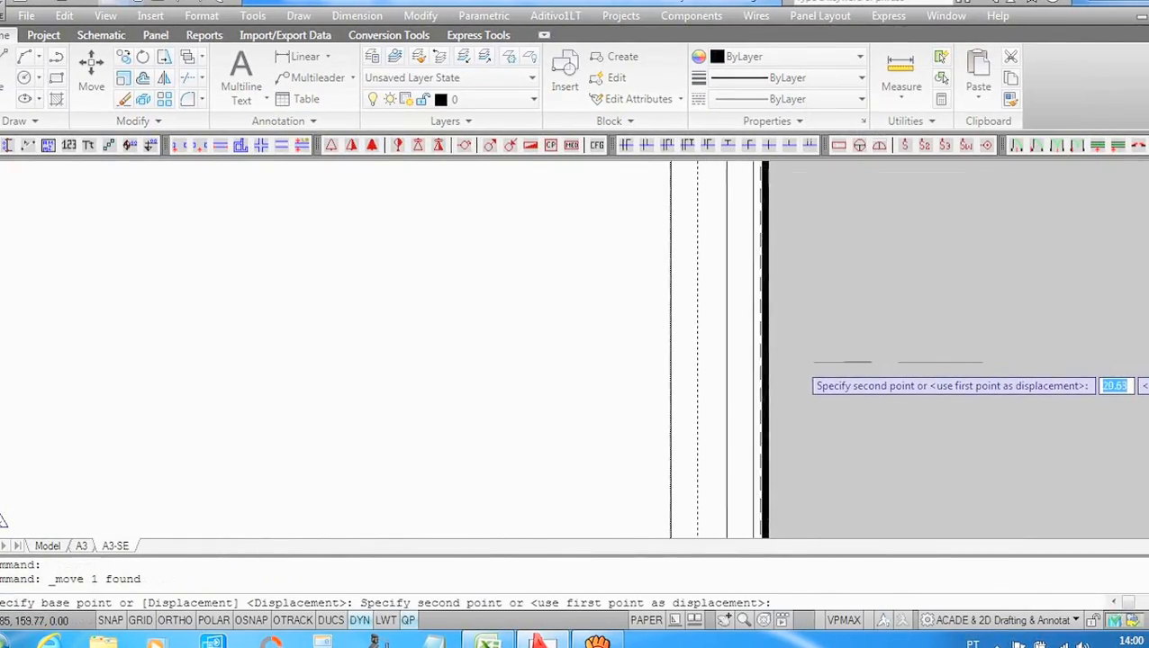
left_click(900, 367)
Step: Create a rectangular viewport with MVIEW that spans the inner frame of the A3 sheet
scroll(898, 364, "down", 4)
scroll(646, 393, "up", 2)
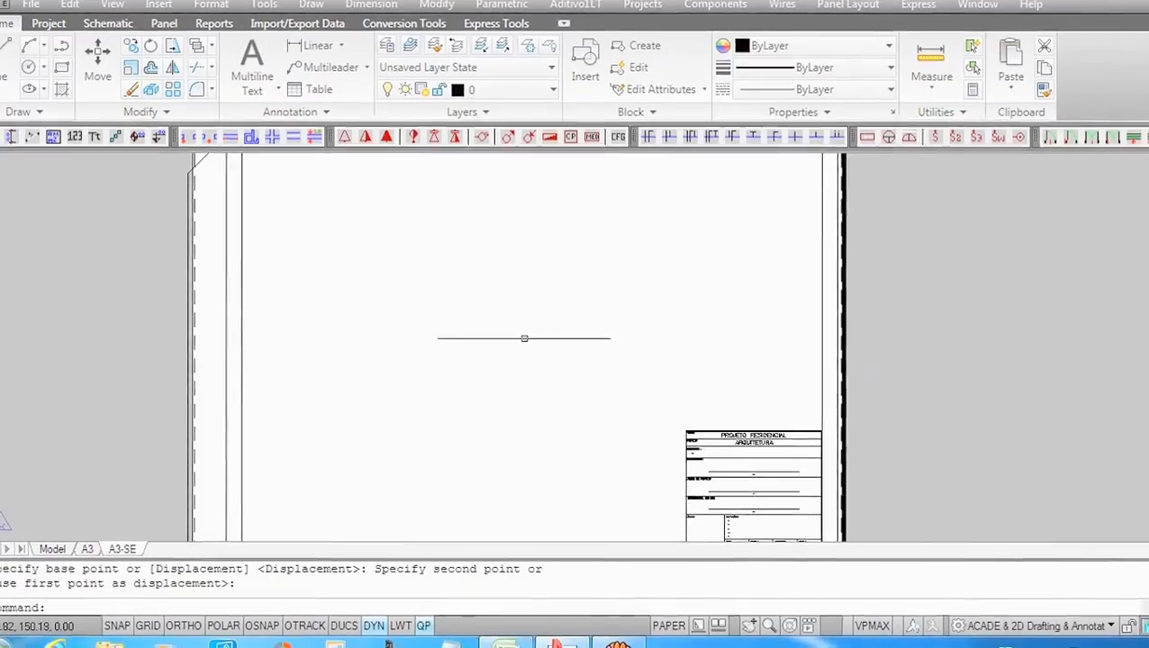
type("MV")
key("Return")
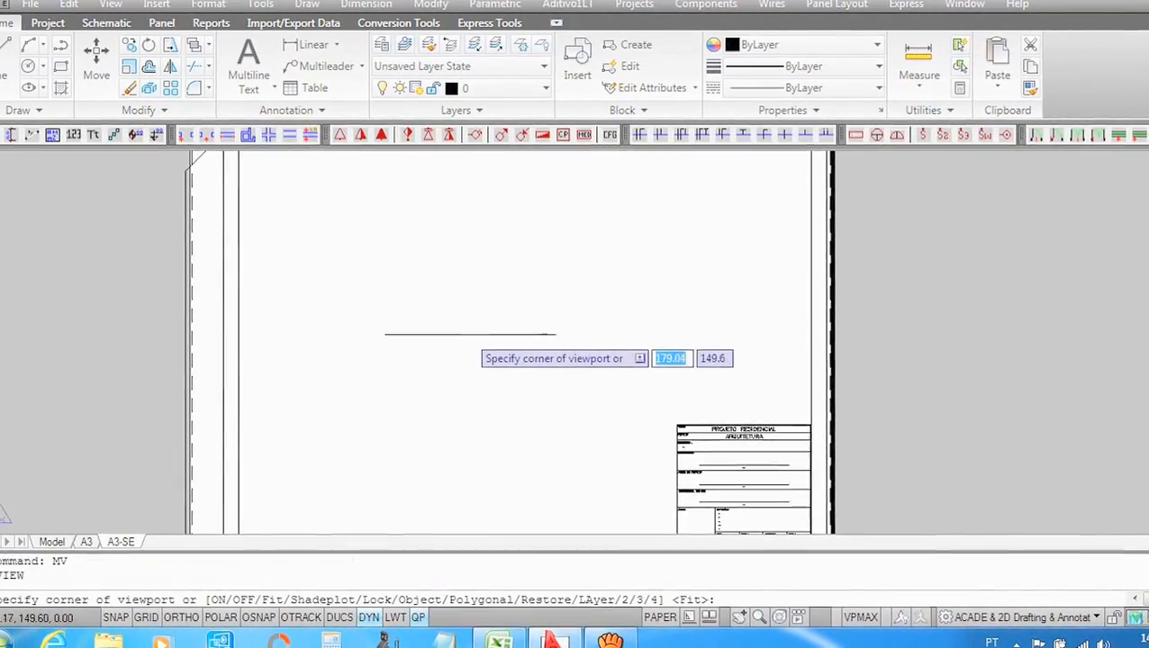
scroll(455, 329, "down", 2)
left_click(328, 210)
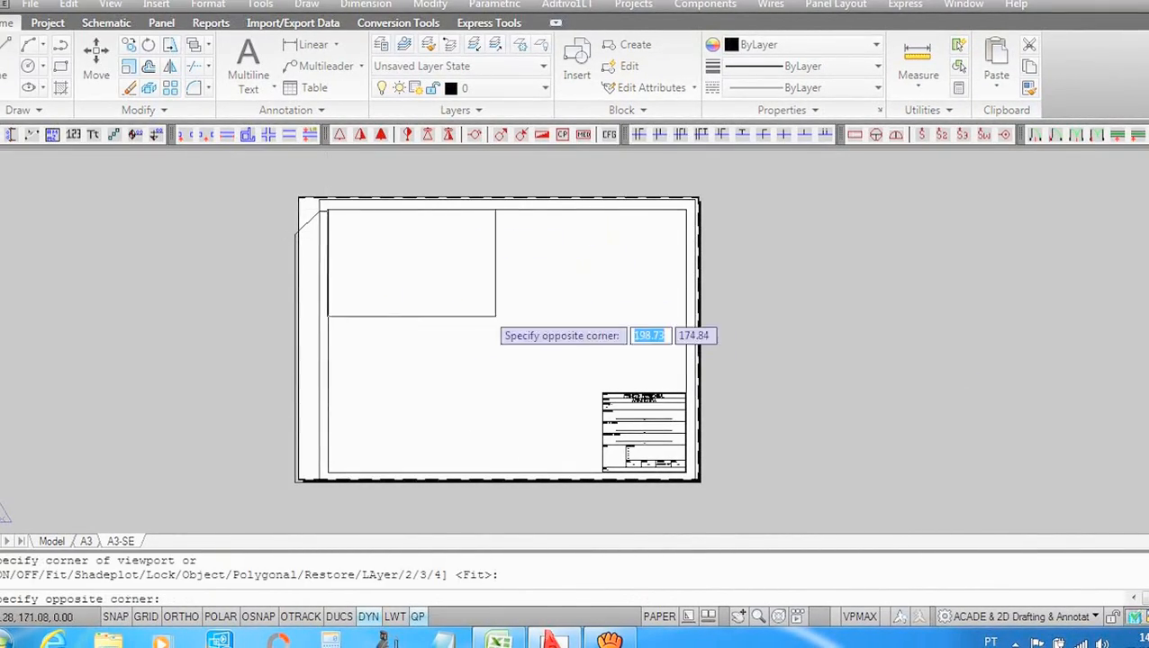
scroll(501, 323, "down", 2)
left_click(623, 420)
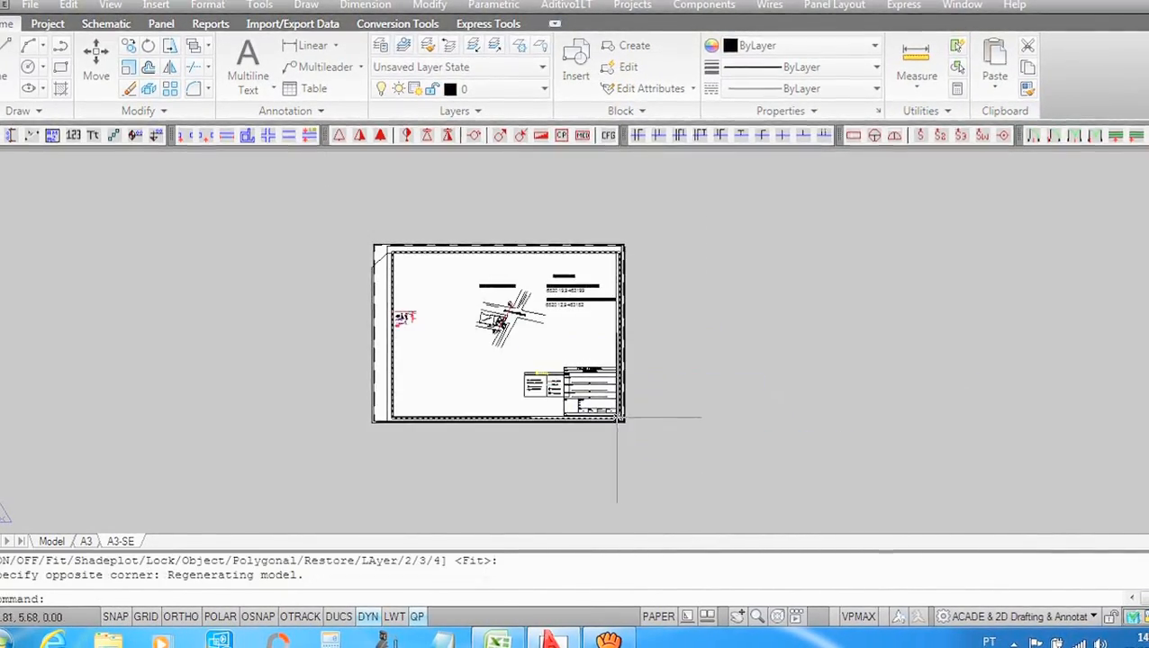
Step: Activate the new viewport and frame the overhead substation views and single-line diagram inside it
left_click(450, 362)
scroll(569, 347, "down", 3)
scroll(535, 343, "up", 4)
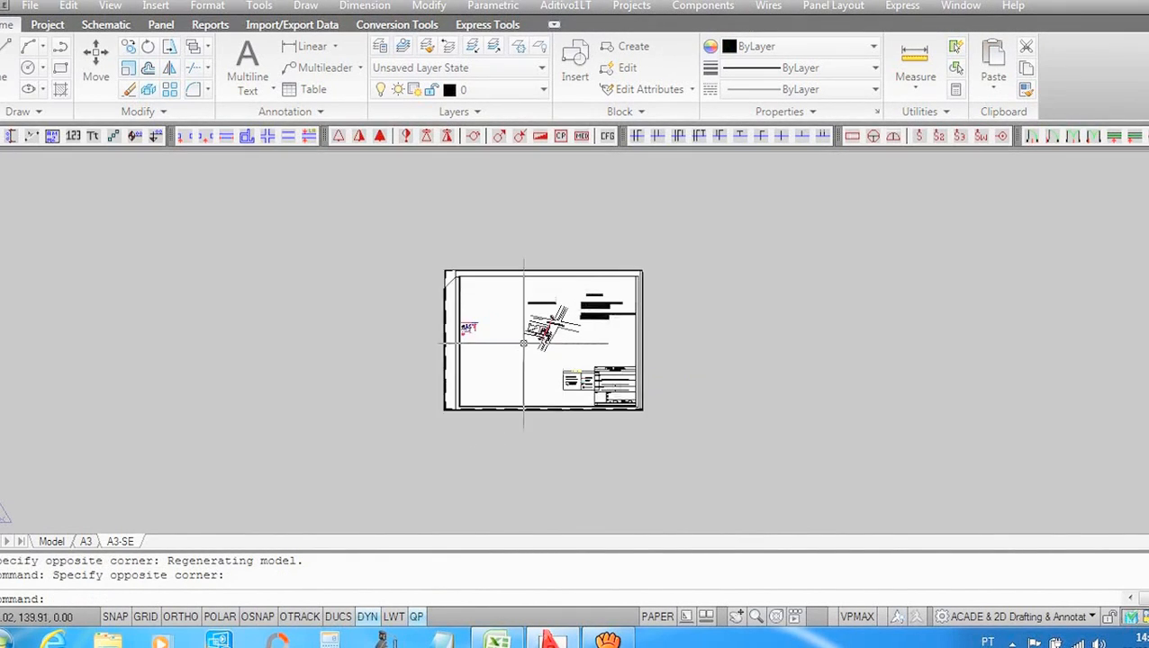
double_click(526, 328)
scroll(526, 334, "down", 2)
scroll(522, 341, "up", 3)
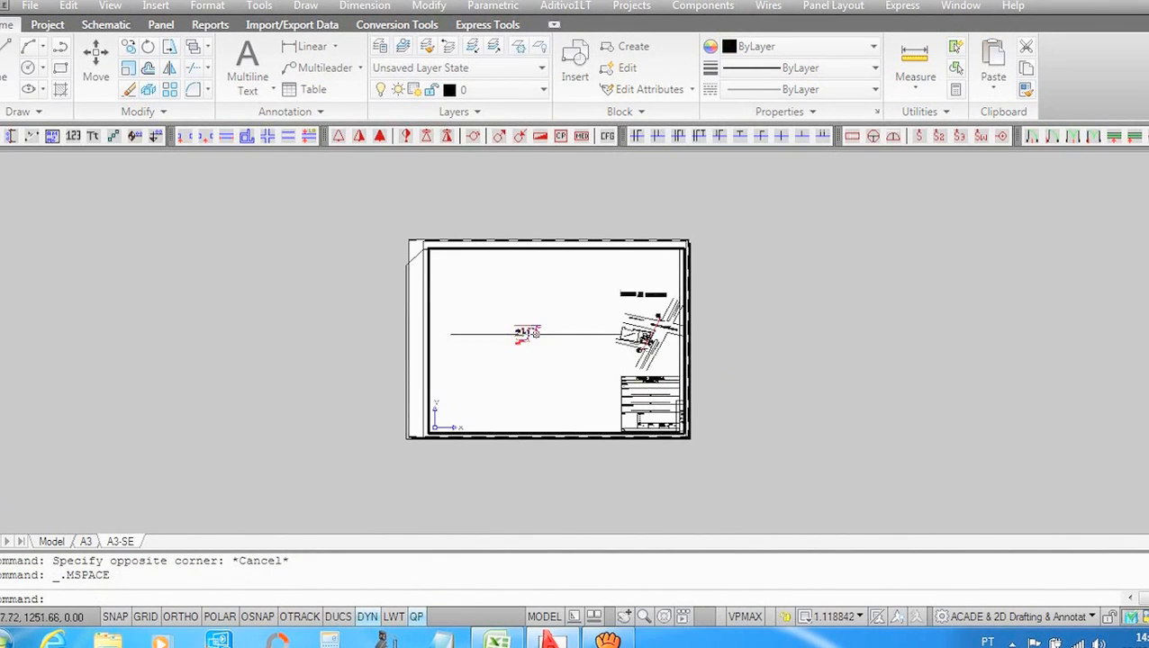
scroll(522, 341, "up", 5)
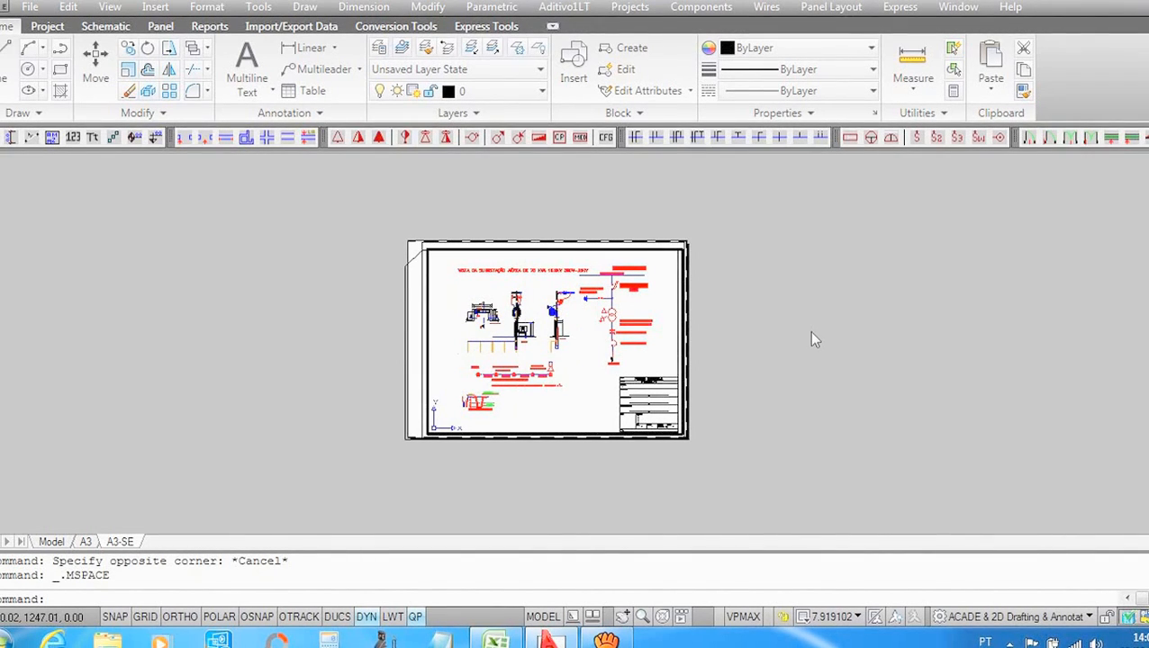
Step: Scale the viewport contents with a zoom factor of 1000/50XP
type("z")
key("Return")
type("1000/50XP")
key("Return")
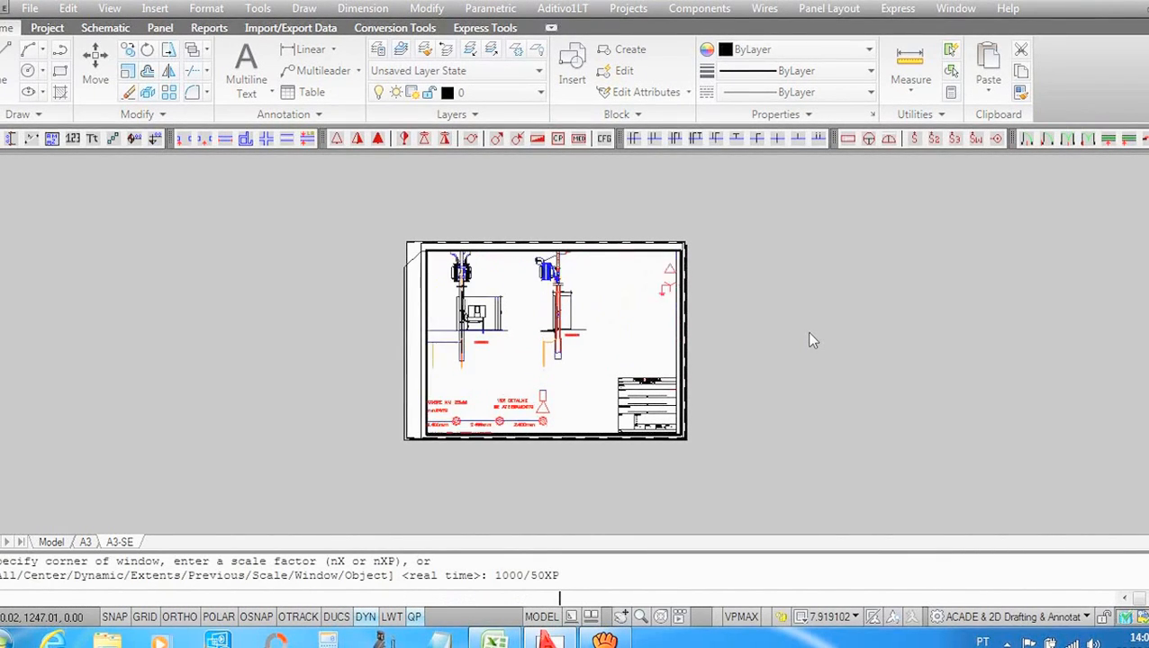
Step: Try a smaller viewport scale with a zoom factor of 1000/75XP
type("Z")
key("Return")
type("1000/")
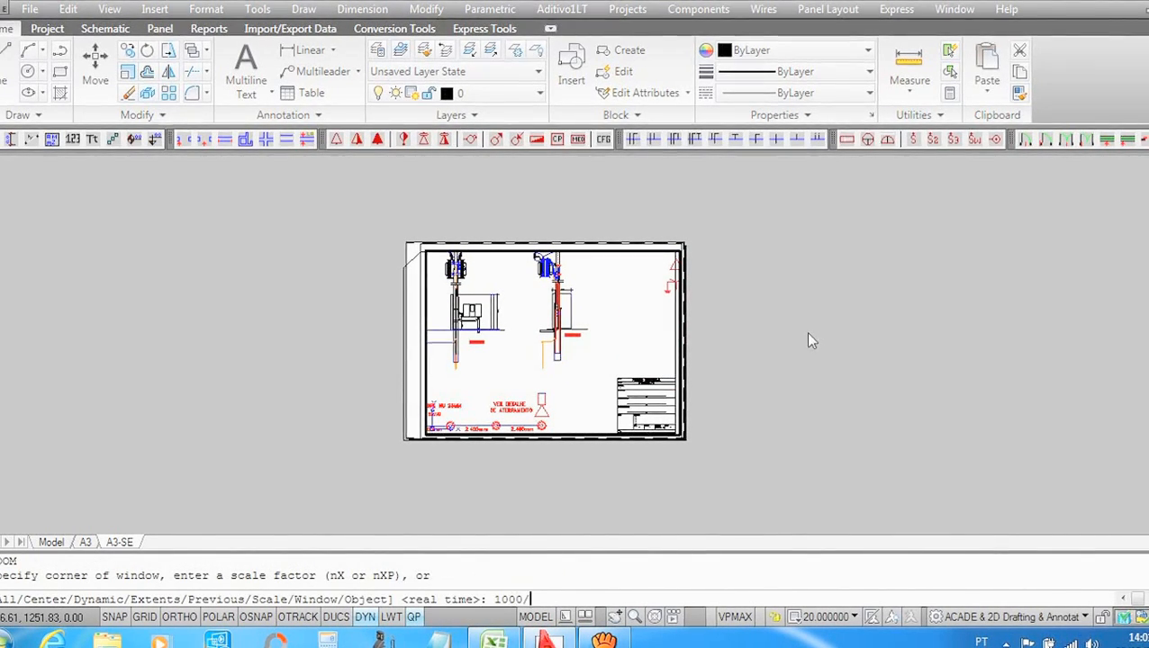
type("75")
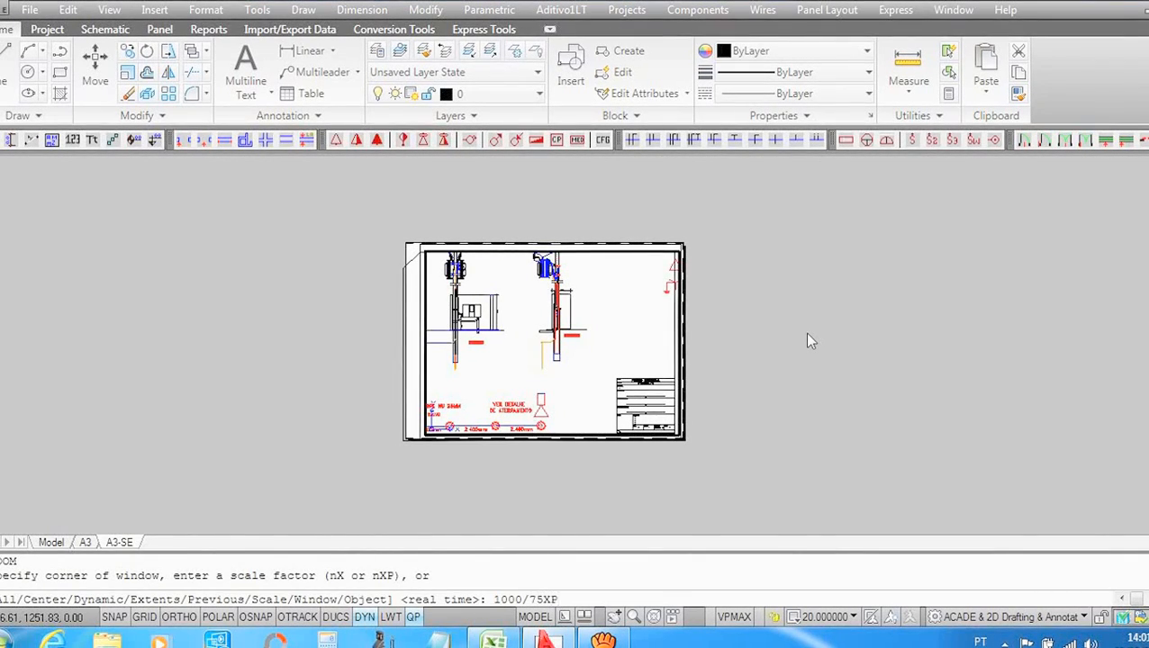
type("XP")
key("Return")
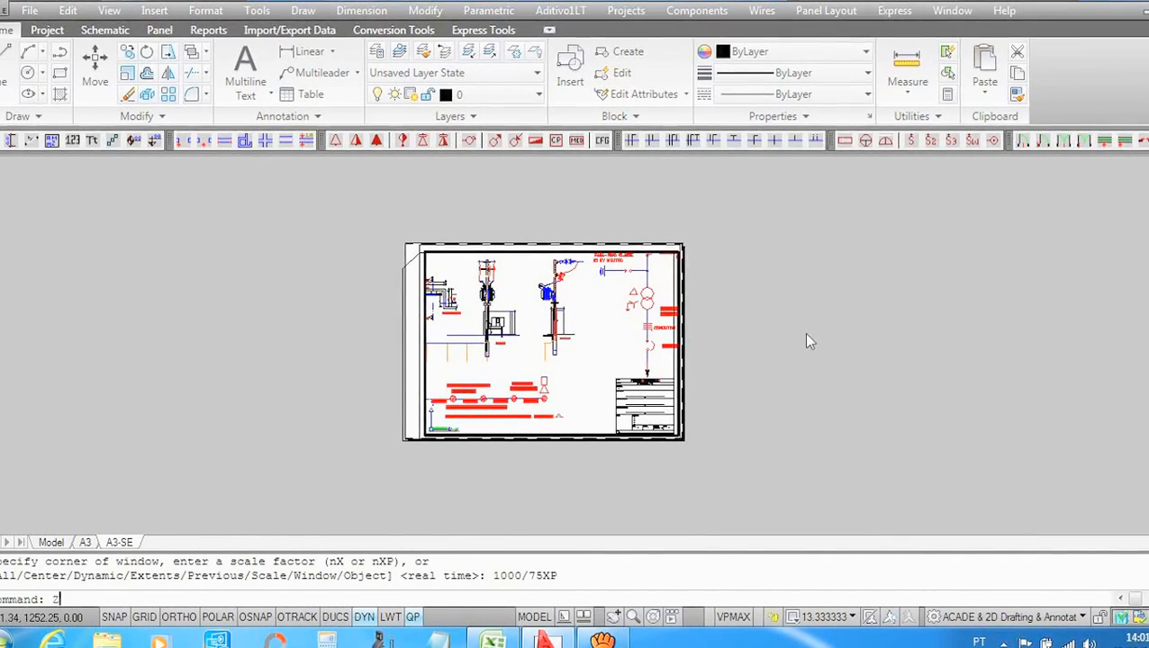
Step: Return the viewport contents to the 1000/50XP zoom factor
key("Return")
type("1000")
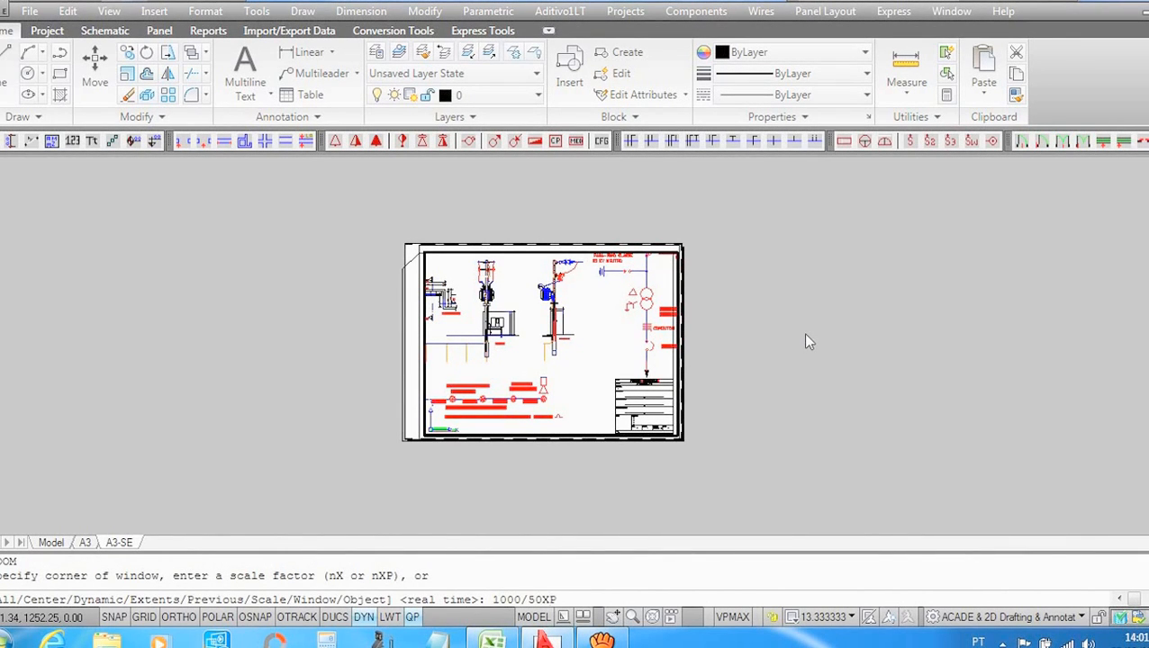
type("/50XP")
key("Return")
key("Return")
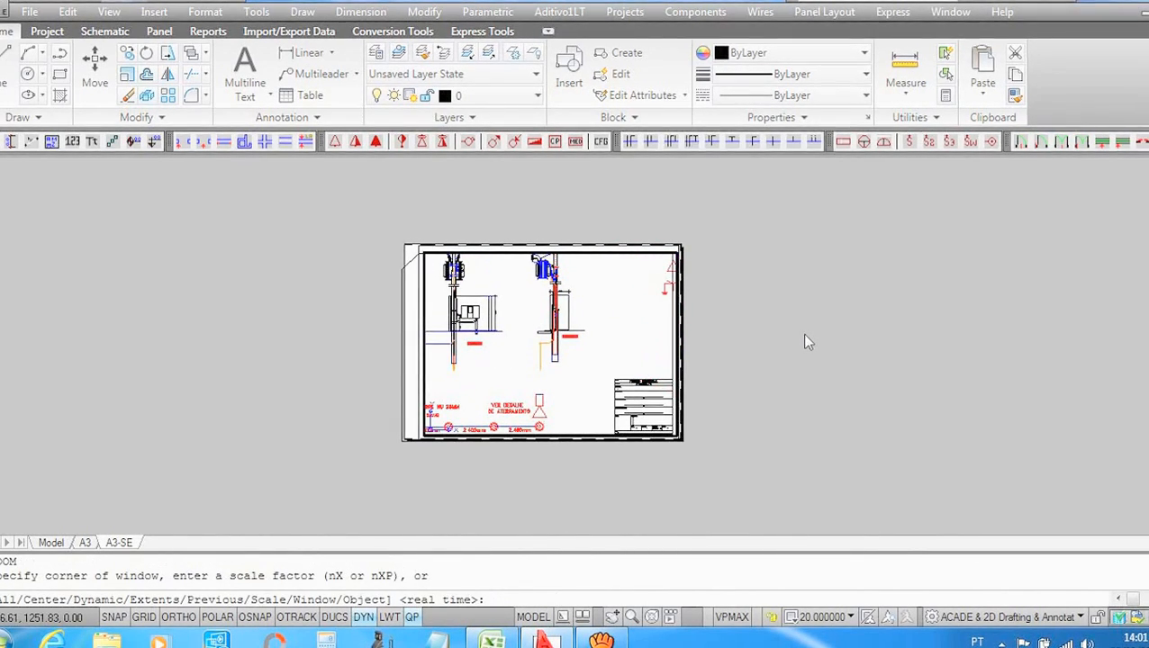
key("Escape")
Step: Reframe the substation drawings further left in the viewport and apply the 1000/50XP zoom factor again
scroll(587, 347, "down", 5)
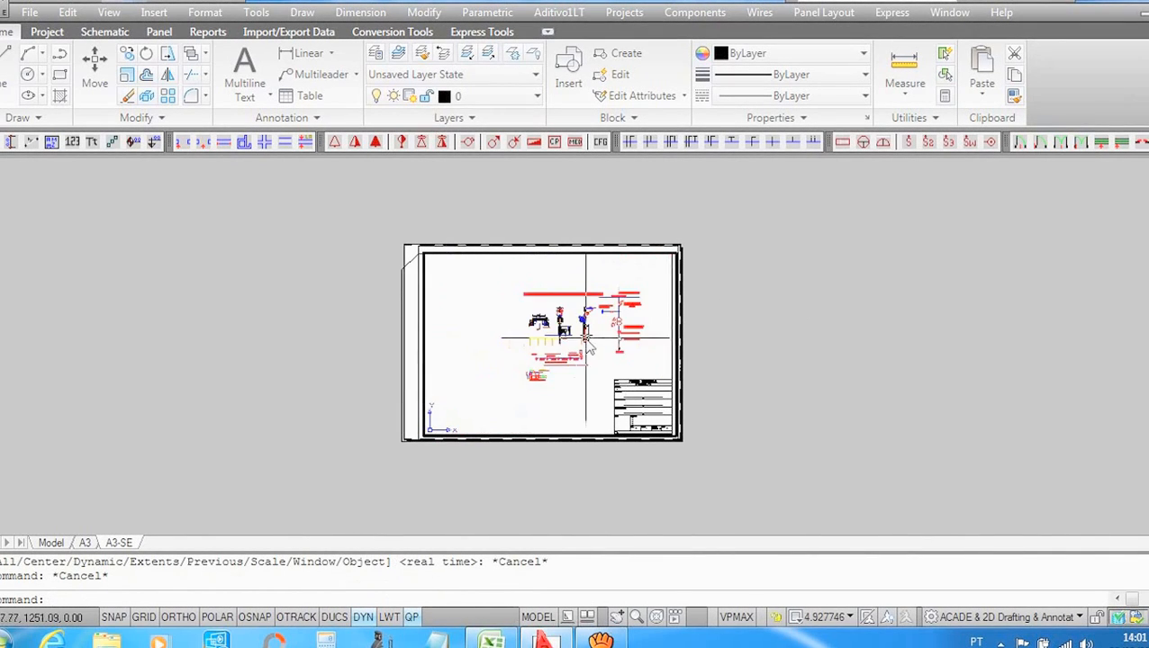
scroll(618, 313, "up", 1)
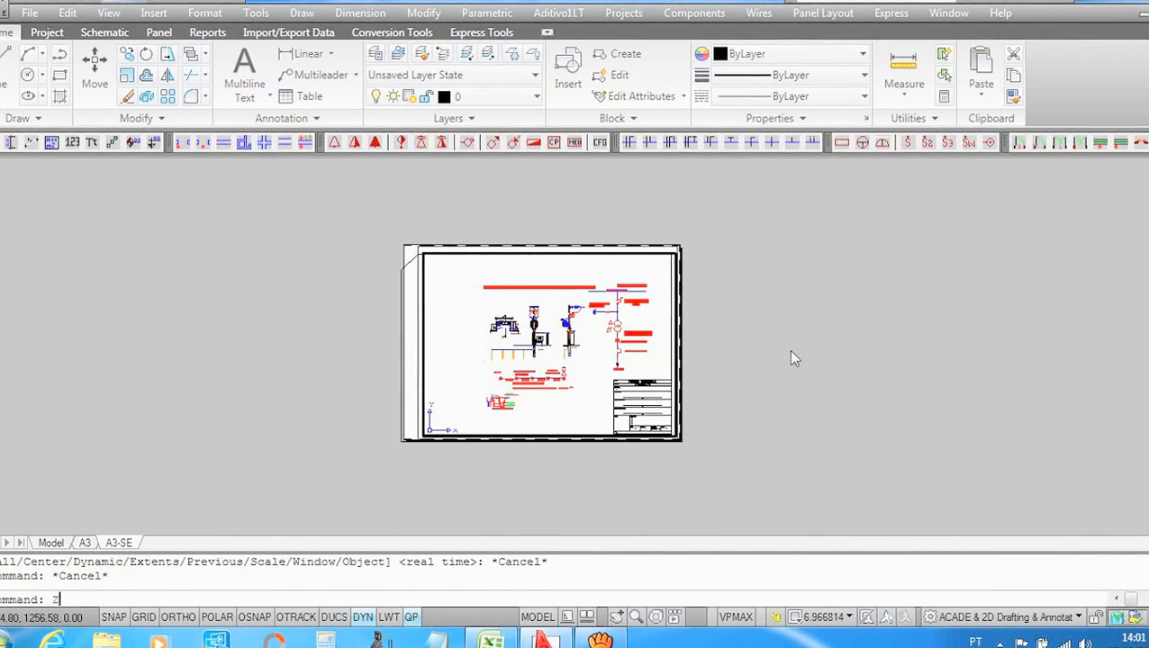
key("Return")
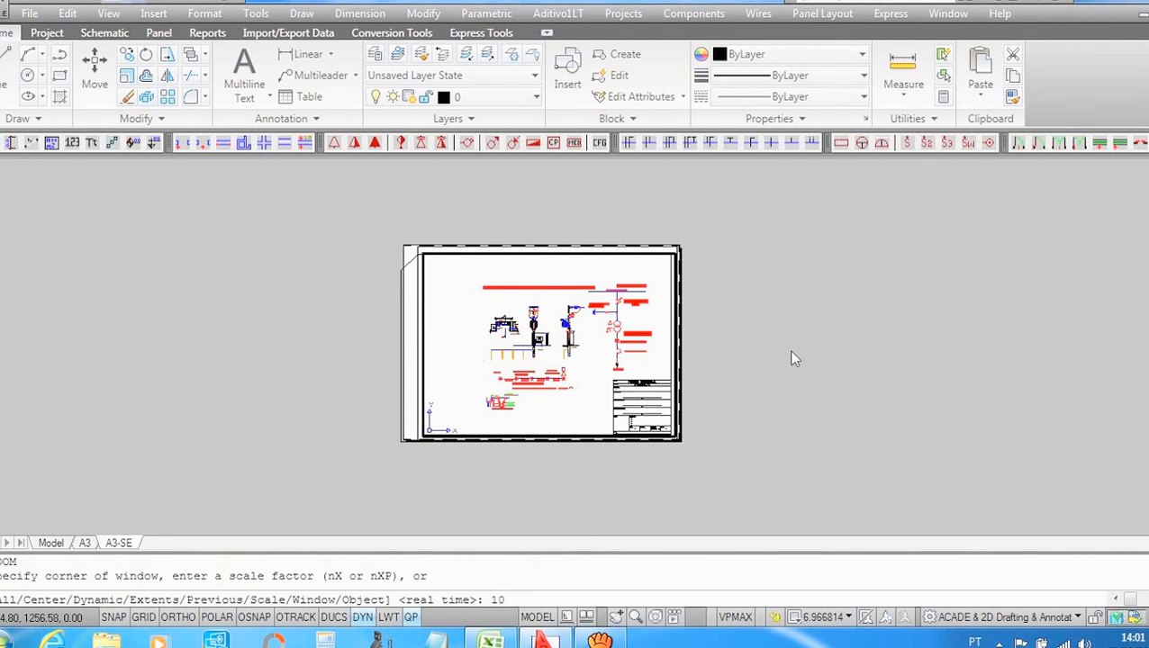
type("1000/50XP")
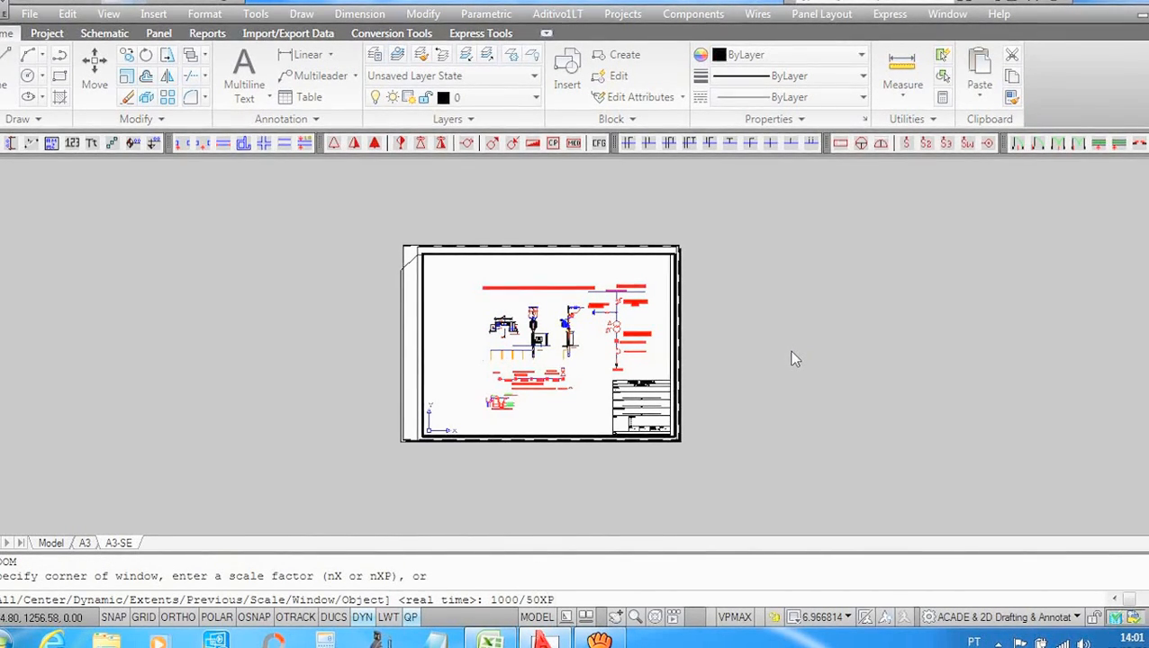
key("Return")
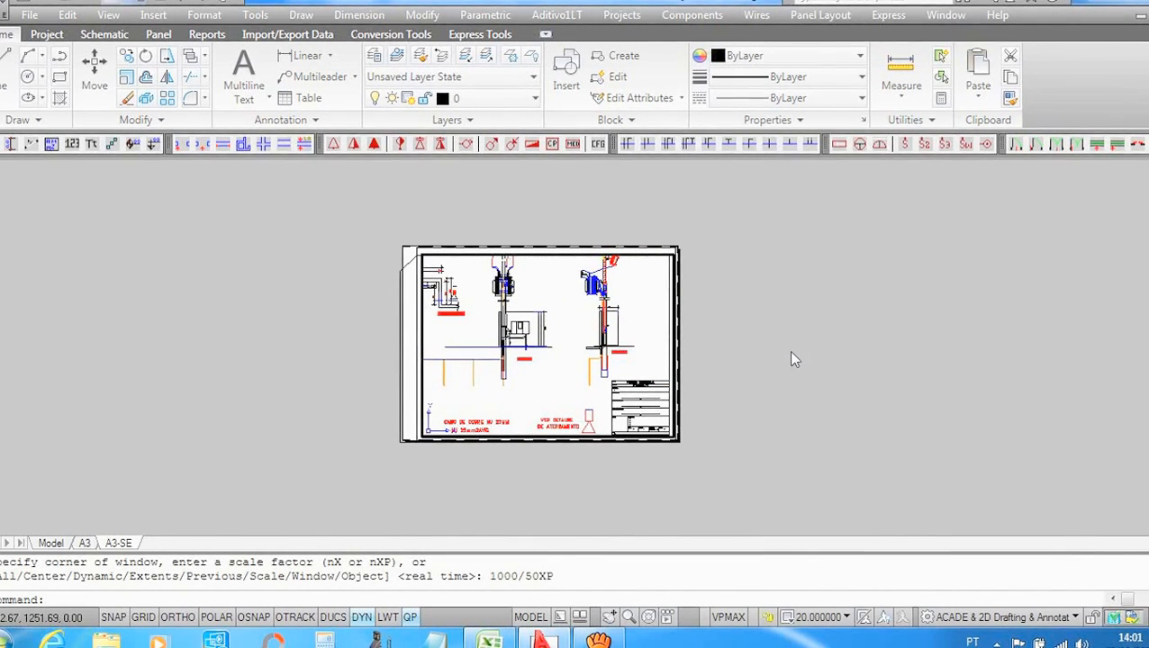
Step: Scale the viewport contents with a zoom factor of 1000/100XP and pan the substation drawings left into the sheet frame
key("Return")
type("1000")
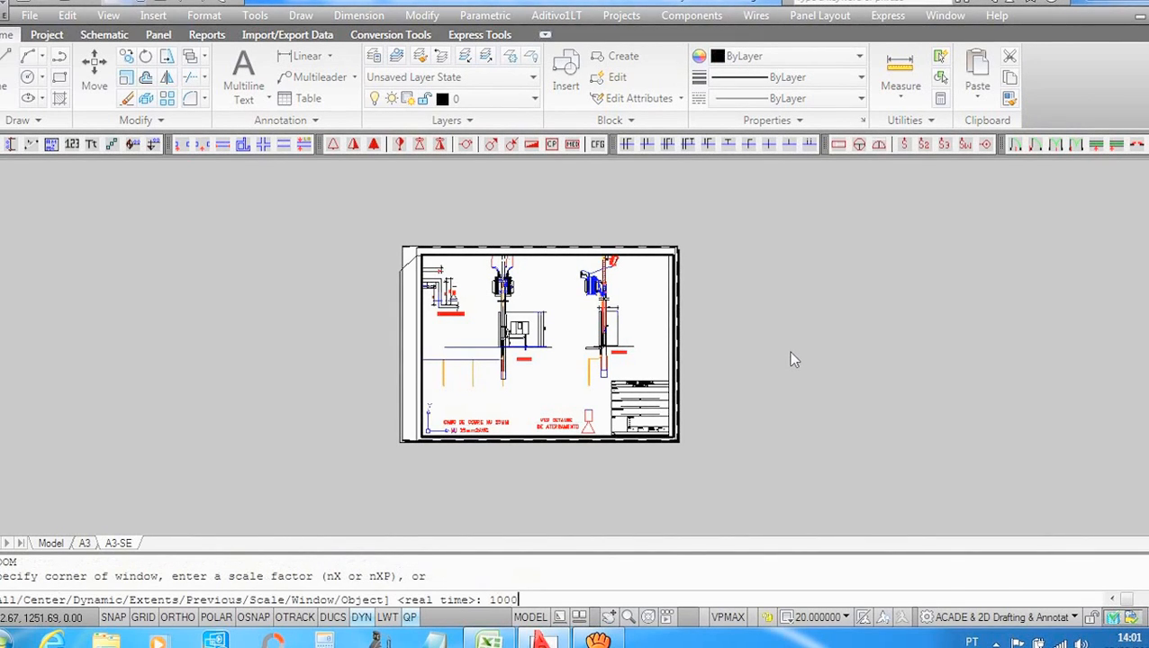
type("/100XP")
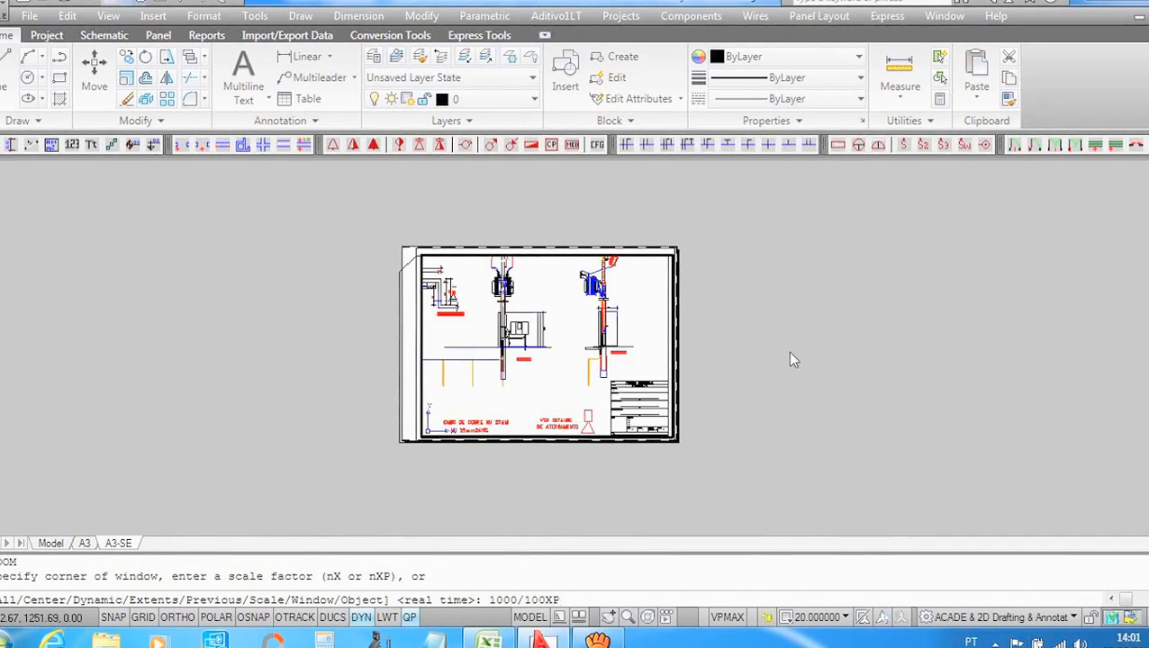
key("Return")
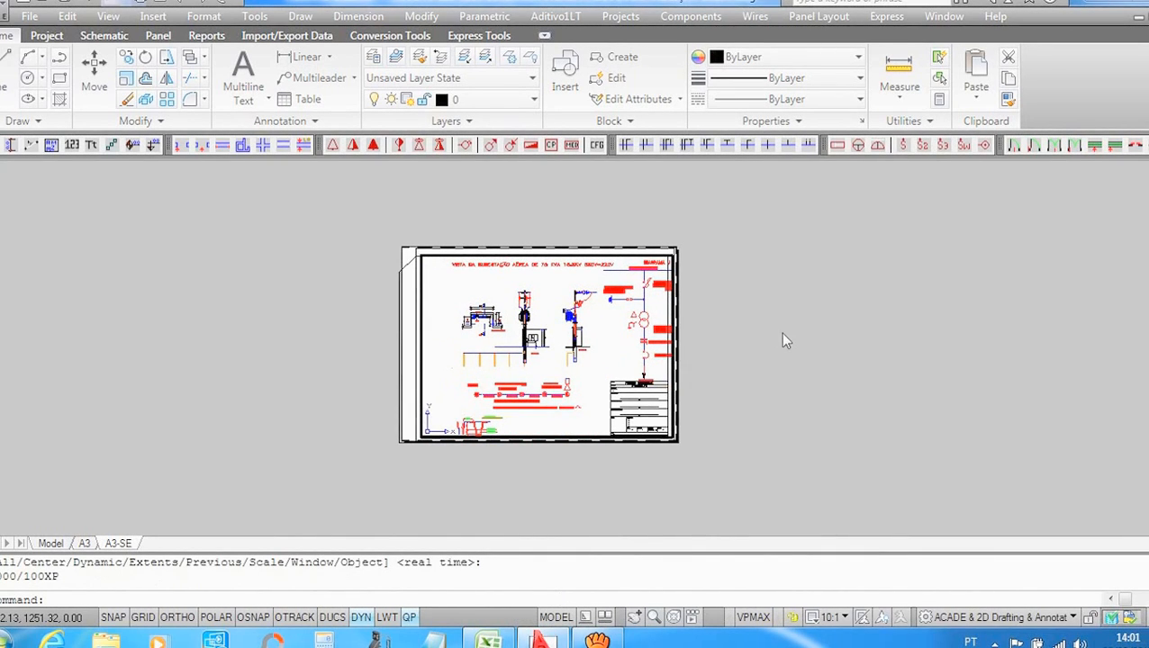
right_click(784, 340)
left_click(824, 425)
mouse_move(854, 418)
left_mouse_down()
mouse_move(816, 411)
mouse_move(829, 413)
left_mouse_up()
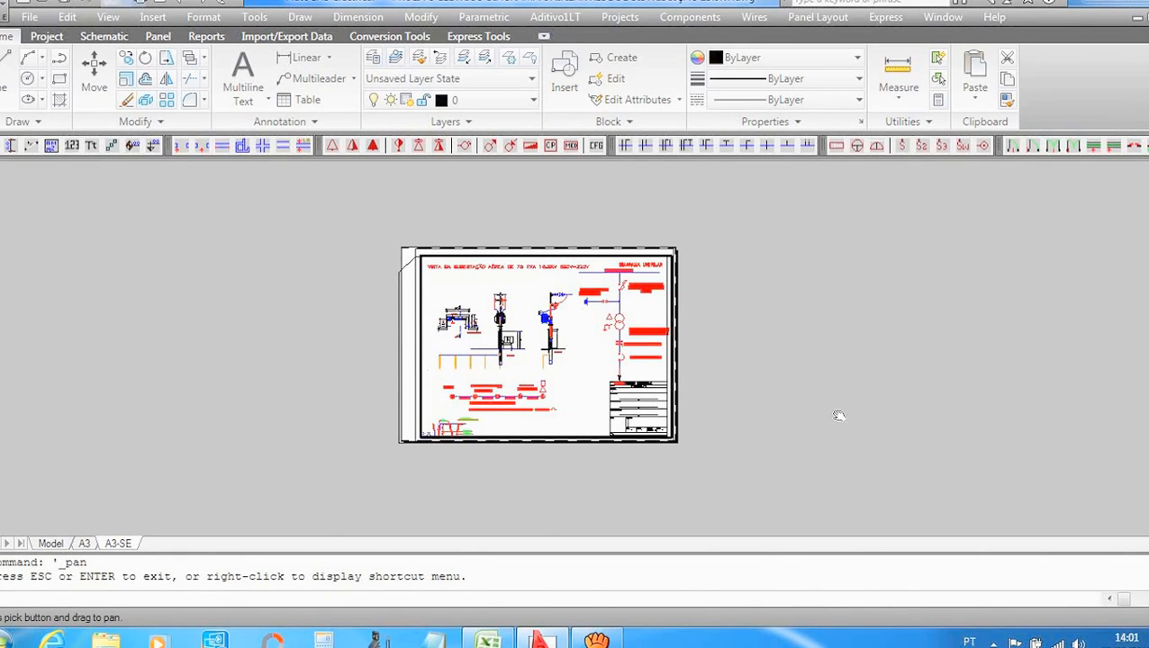
key("Escape")
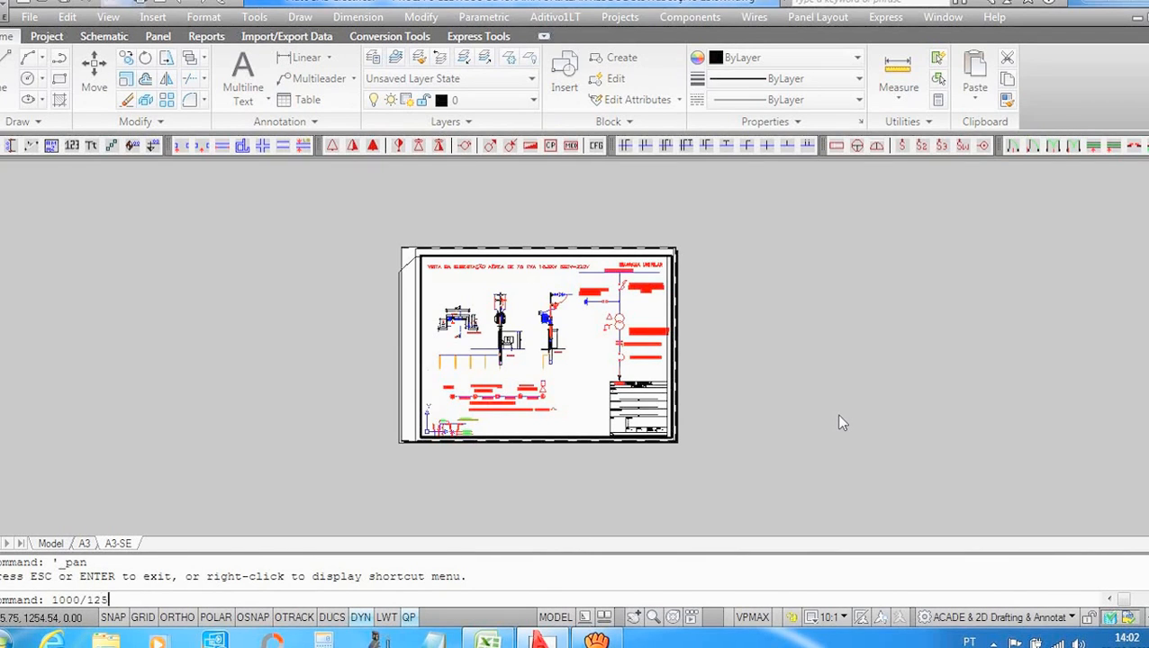
Step: Zoom the active viewport with a scale factor of 1000/125
key("Escape")
key("Escape")
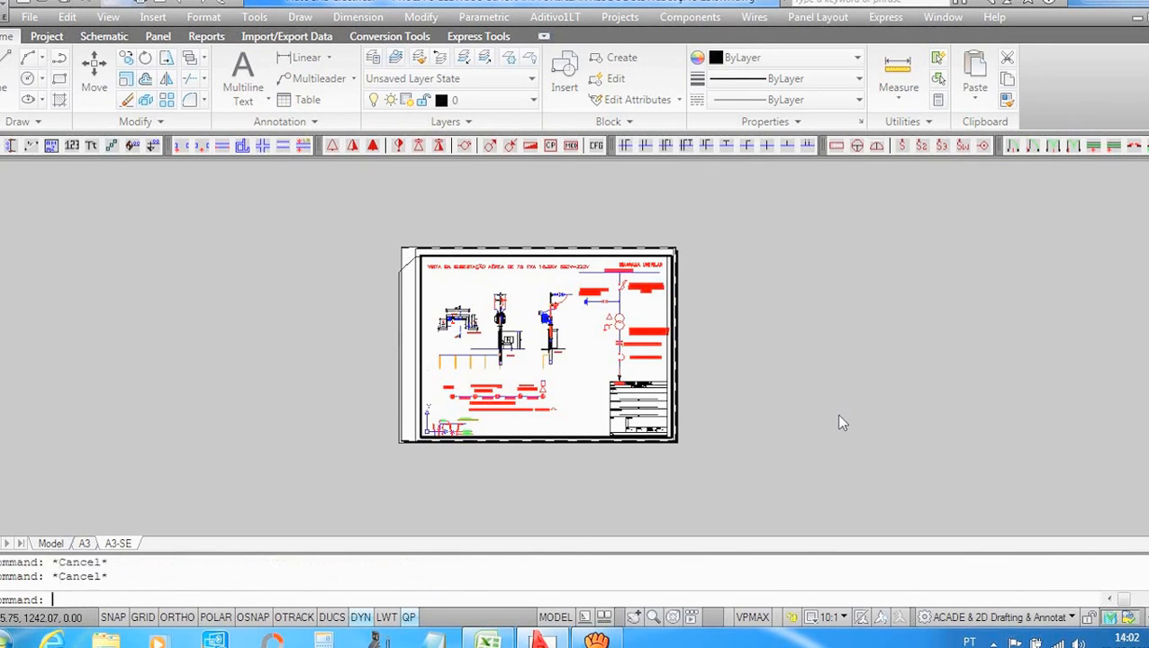
key("Return")
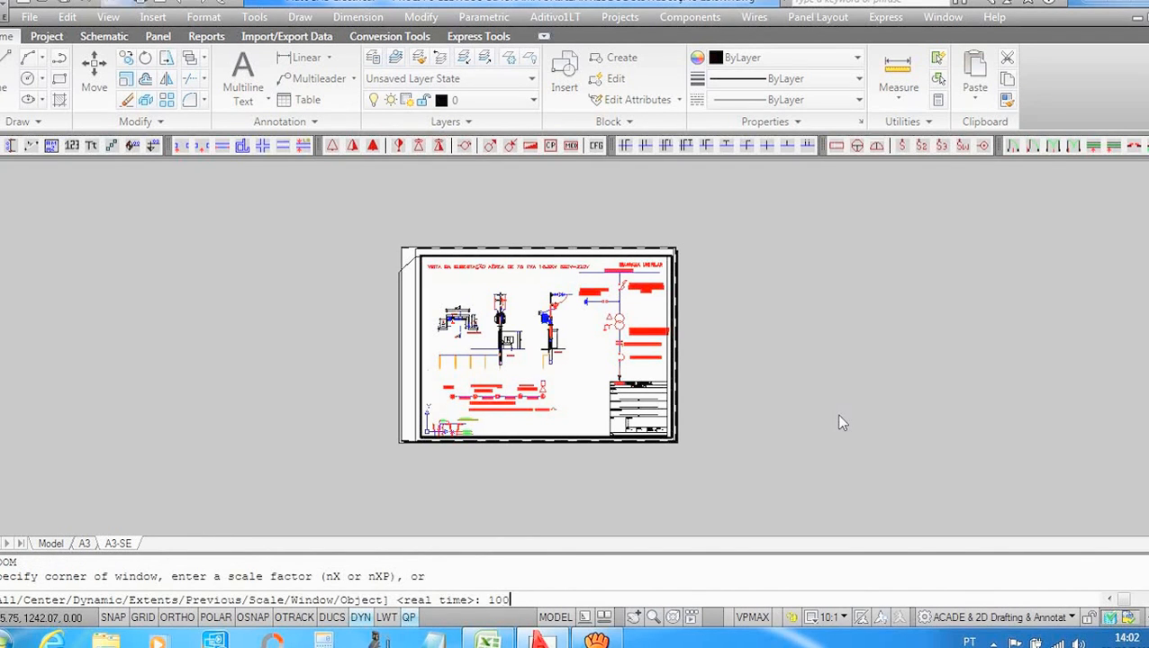
type("1000/125")
key("Return")
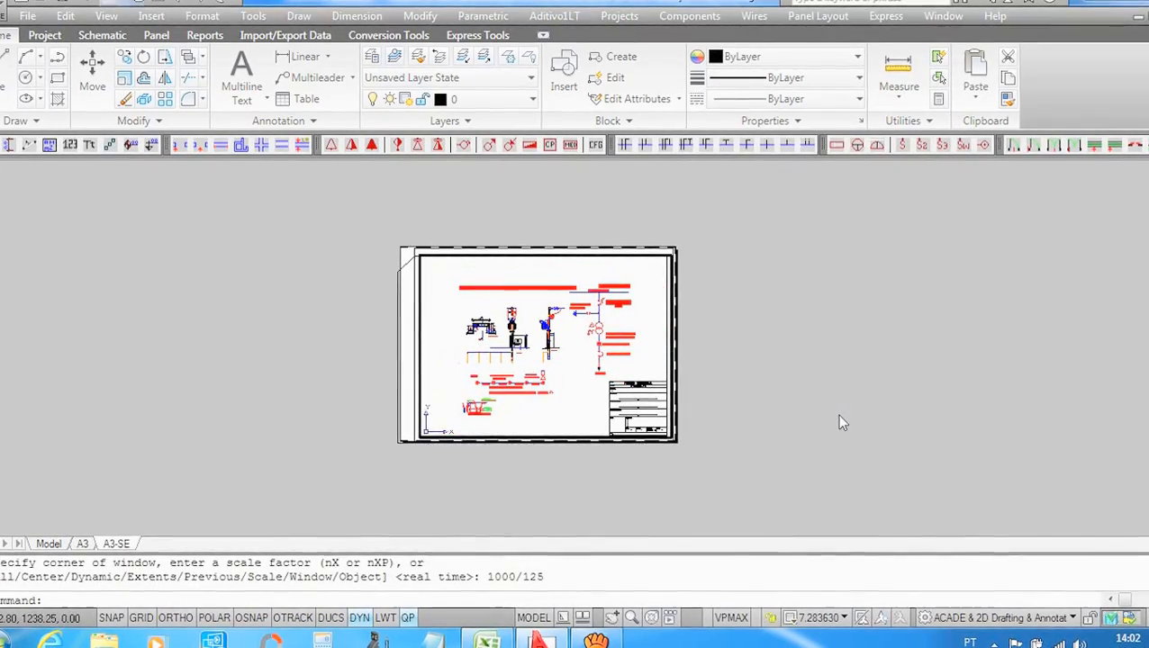
Step: Return to paper space and examine how the scaled substation views fit inside the A3-SE sheet frame
double_click(796, 404)
scroll(572, 339, "up", 2)
scroll(572, 338, "up", 3)
scroll(567, 421, "down", 3)
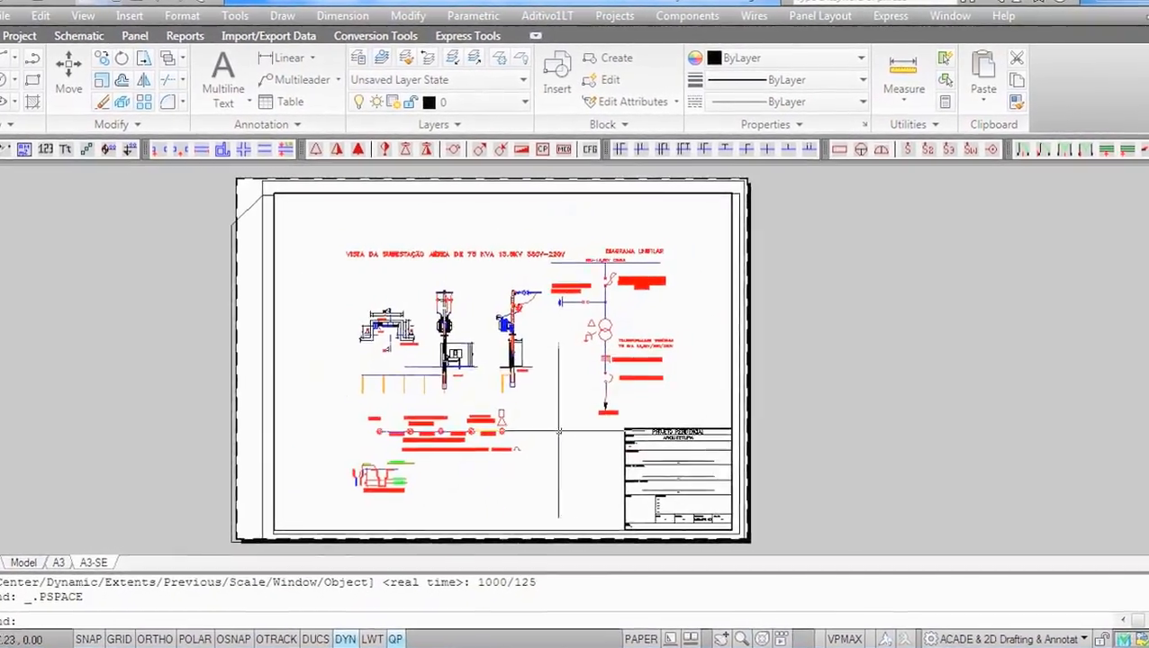
scroll(558, 432, "down", 1)
scroll(551, 430, "up", 3)
scroll(554, 429, "down", 3)
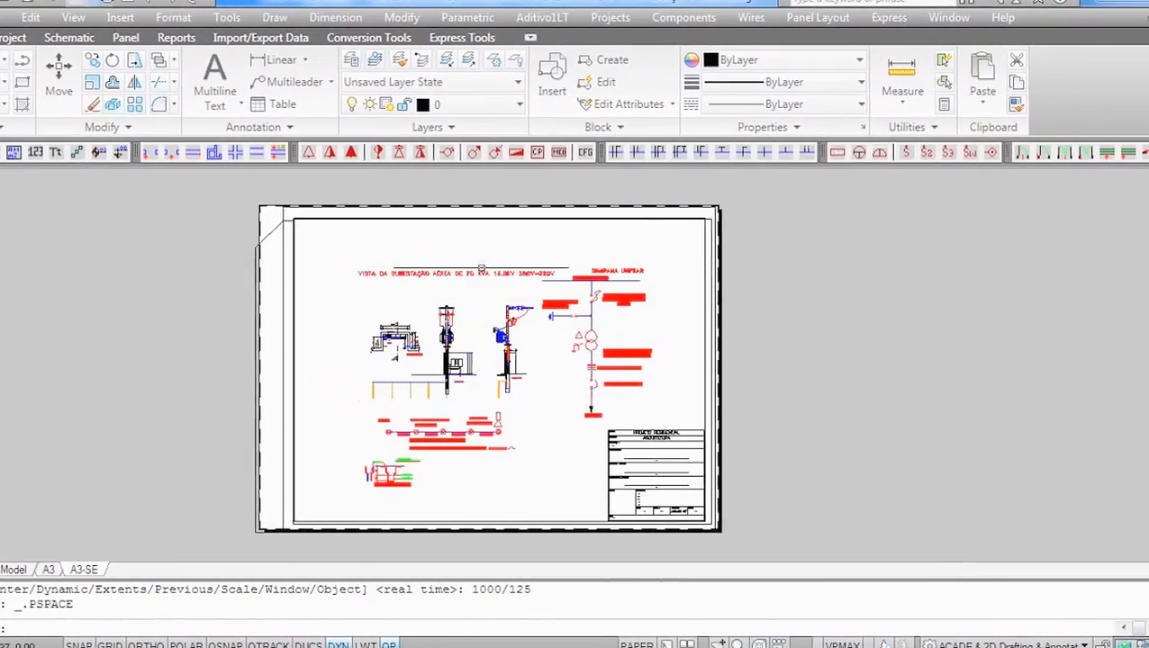
scroll(505, 270, "up", 3)
scroll(520, 279, "down", 3)
scroll(531, 319, "up", 2)
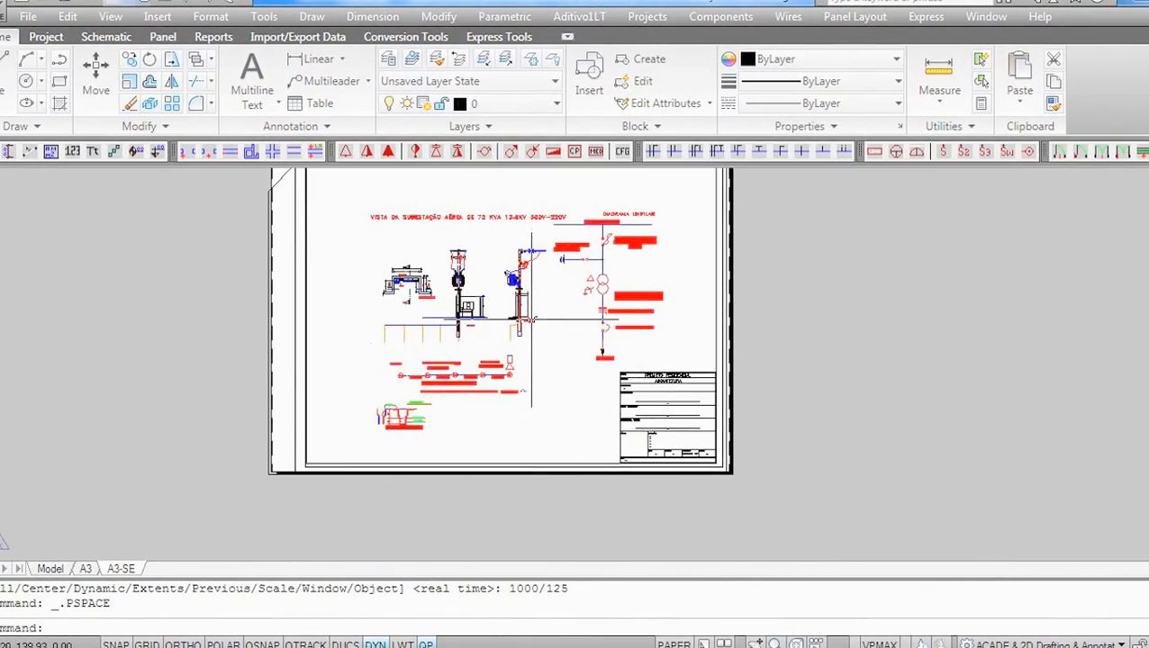
scroll(530, 326, "down", 2)
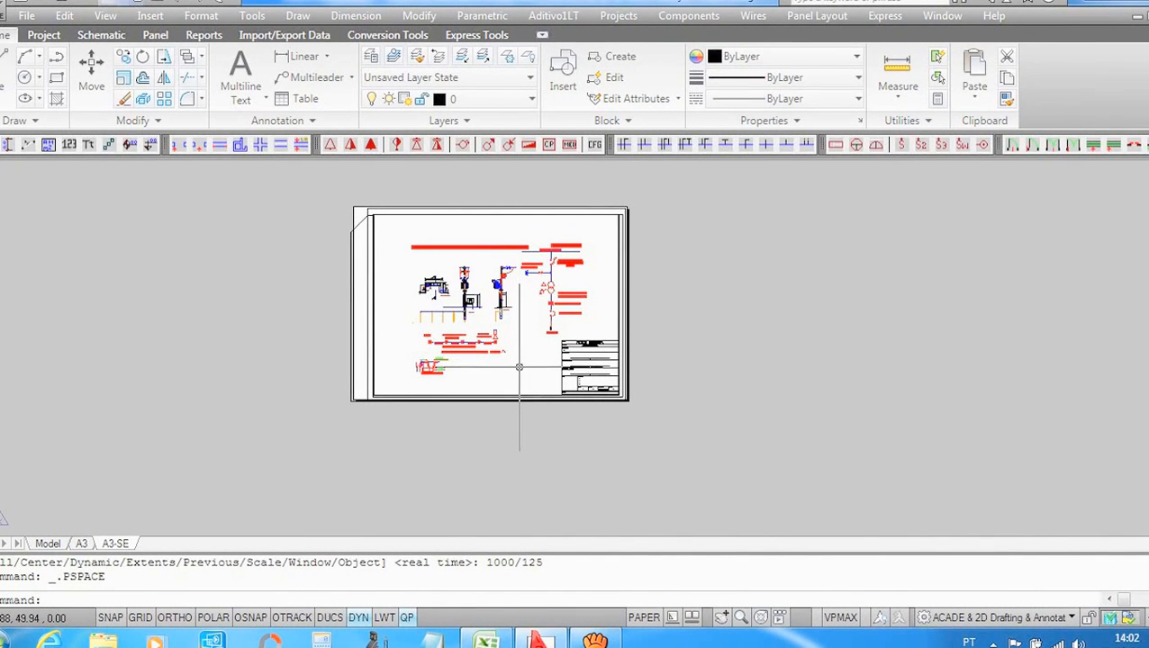
Step: Activate the viewport and scale its contents with a zoom factor of 1000/100XP
double_click(518, 368)
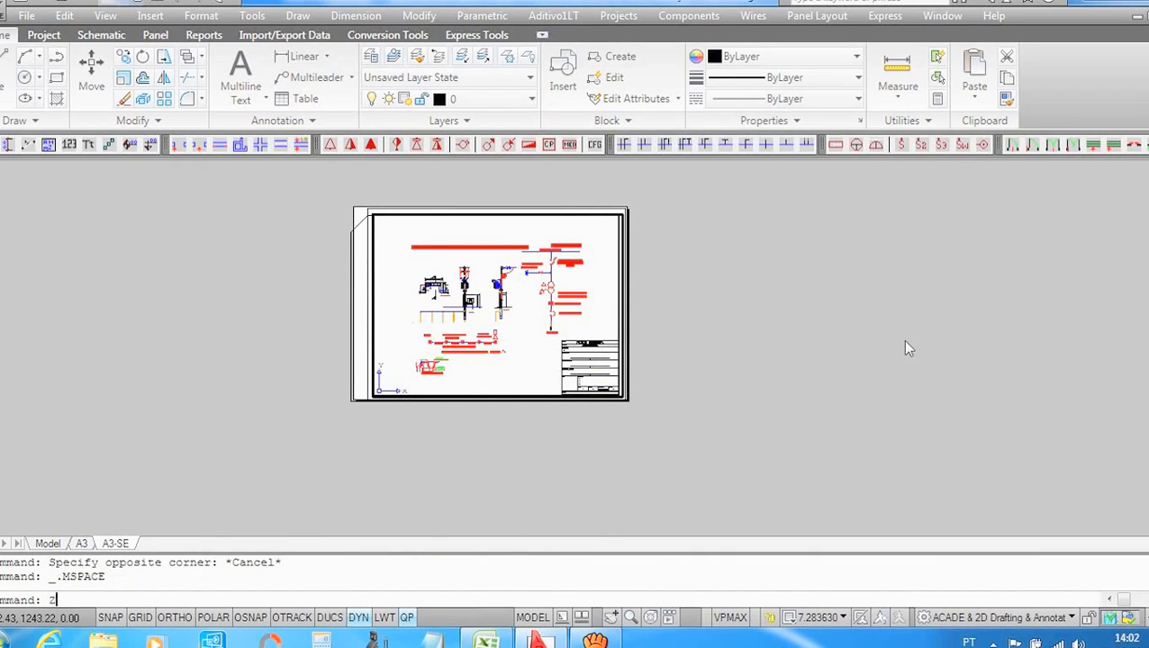
key("Return")
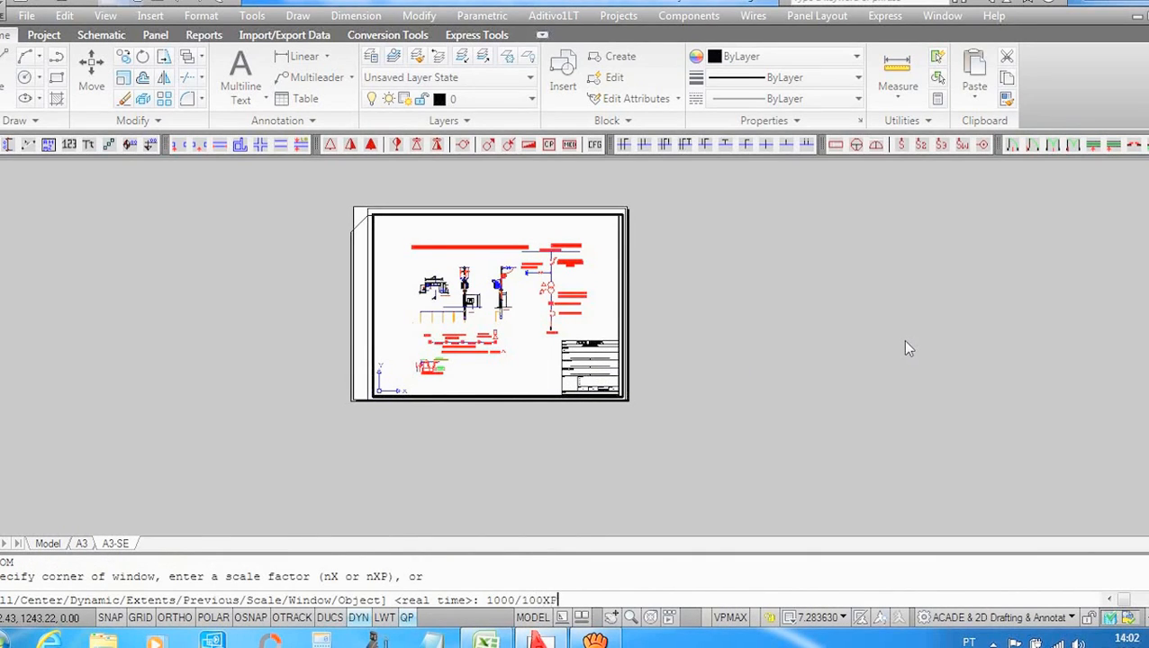
key("Return")
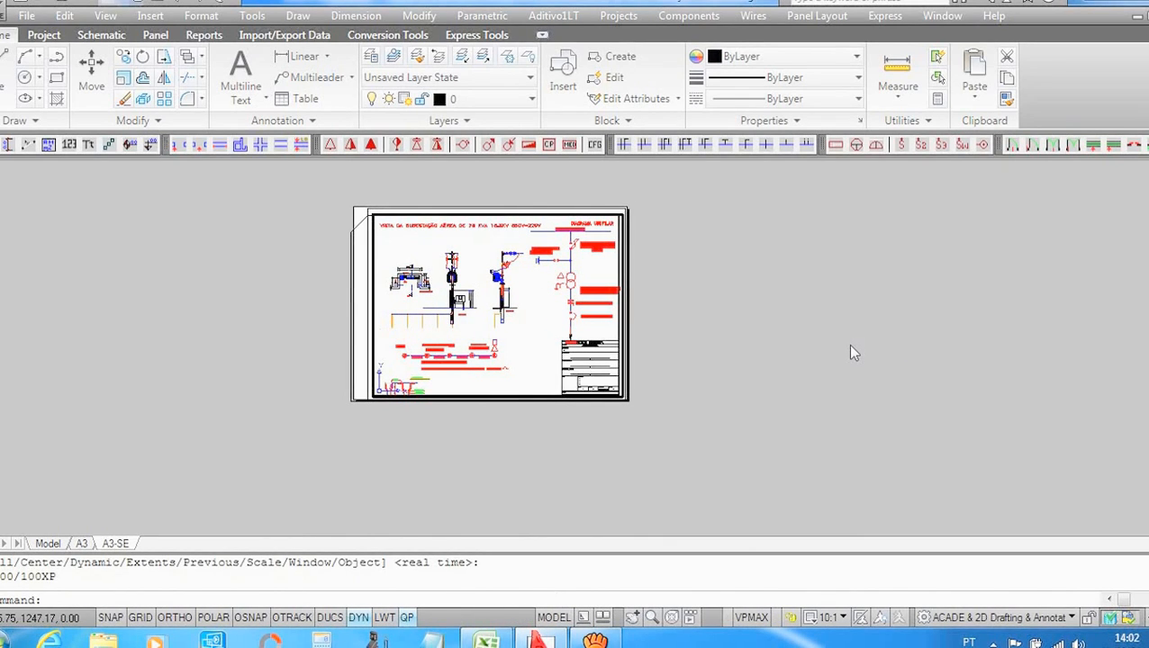
Step: Zoom the viewport contents with a scale factor of 1000/125 and return to paper space
type("Z")
key("Return")
type("1000/125")
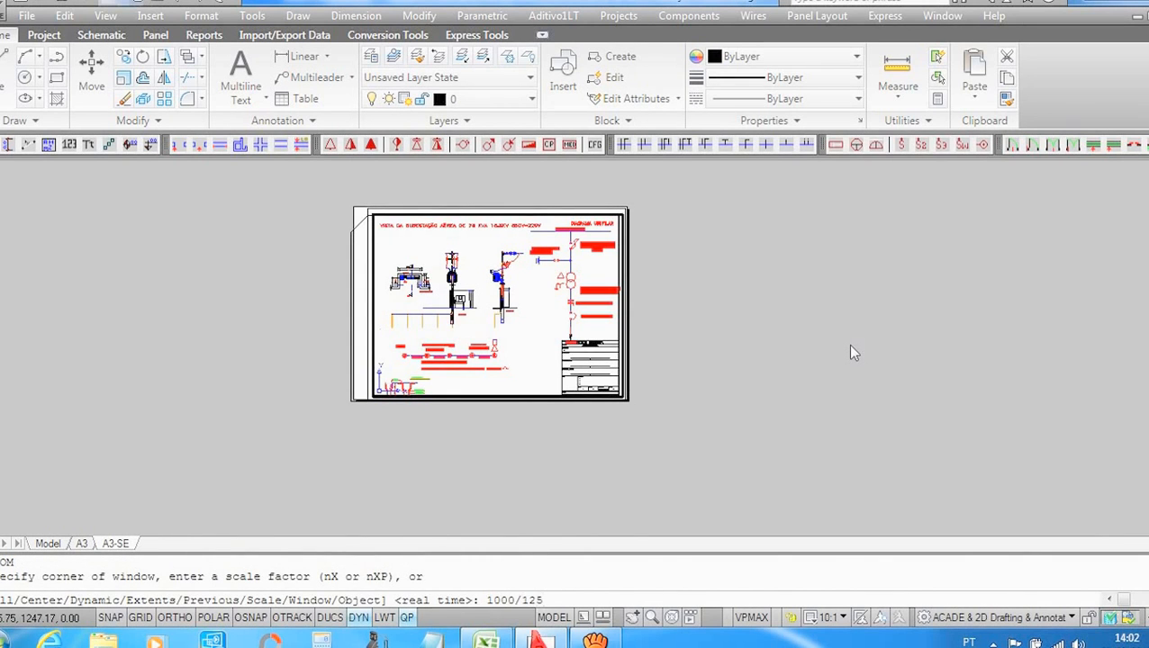
key("Return")
double_click(737, 369)
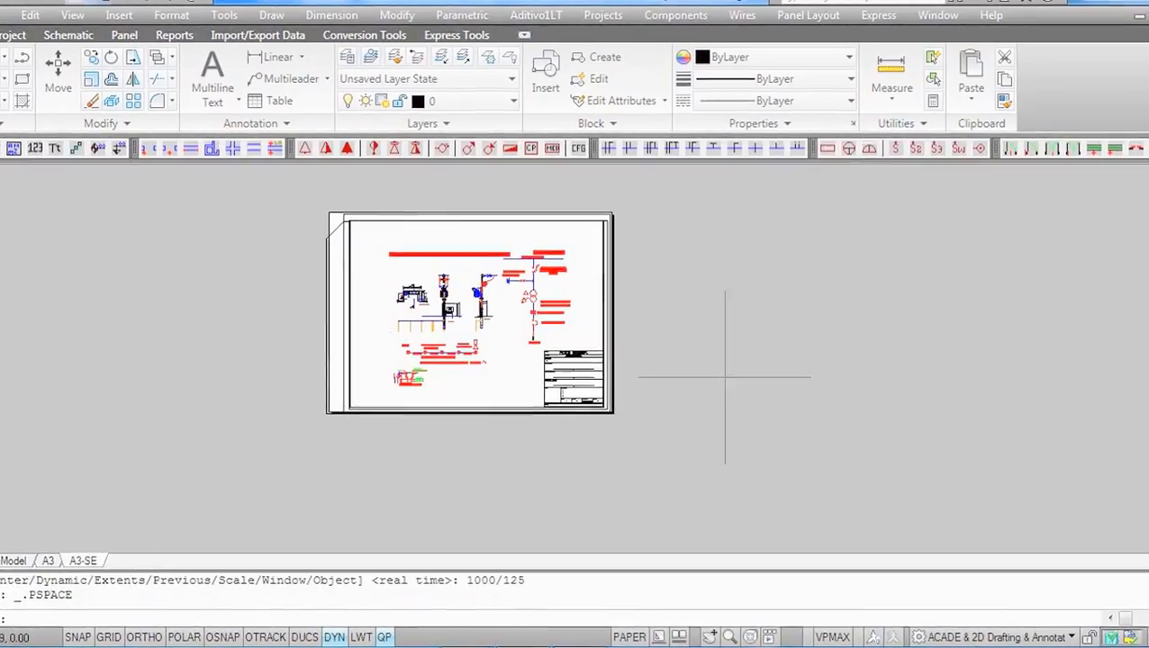
Step: Examine the substation views, single-line diagram and title block on the A3-SE sheet
scroll(490, 284, "up", 6)
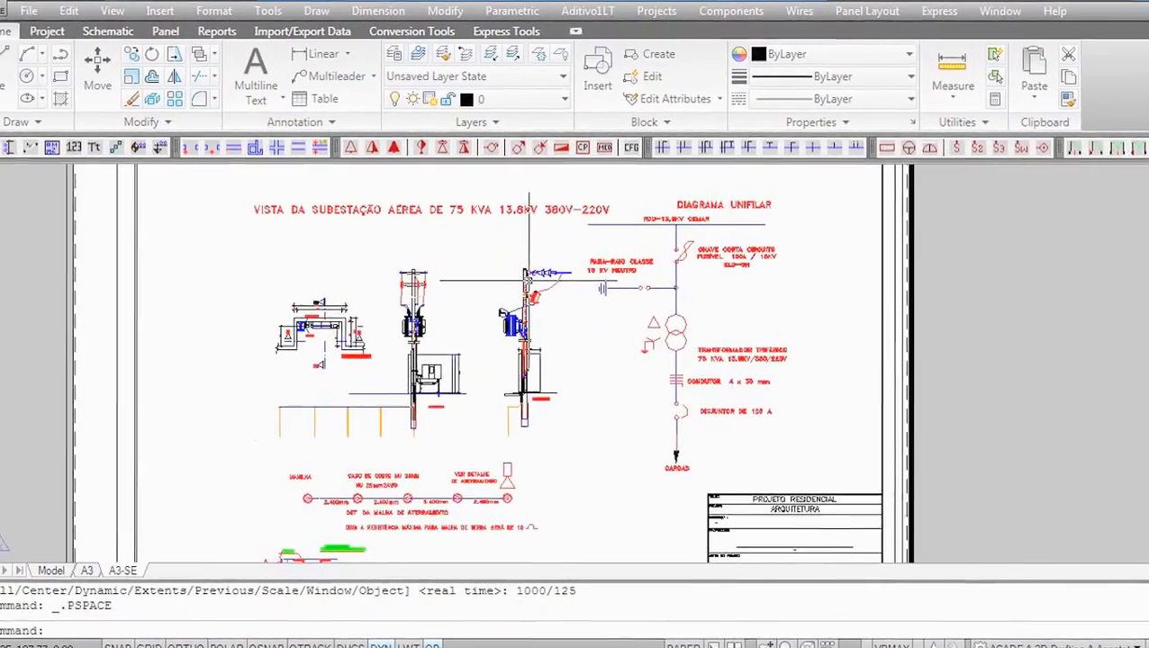
scroll(540, 360, "down", 6)
scroll(712, 477, "up", 6)
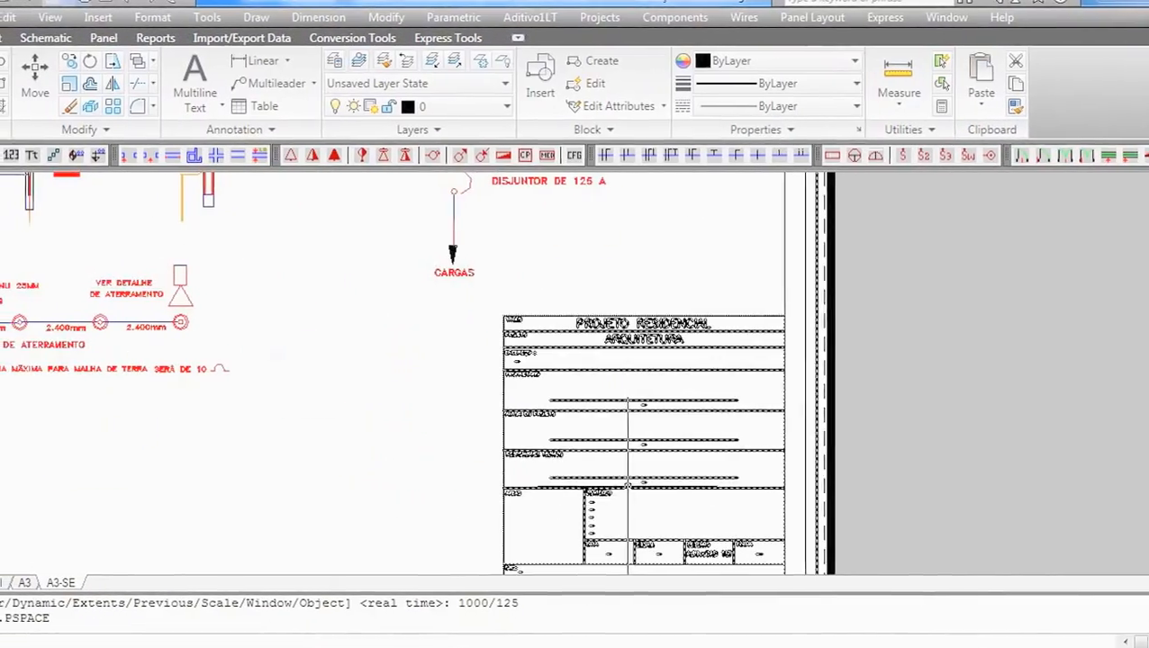
scroll(669, 276, "down", 8)
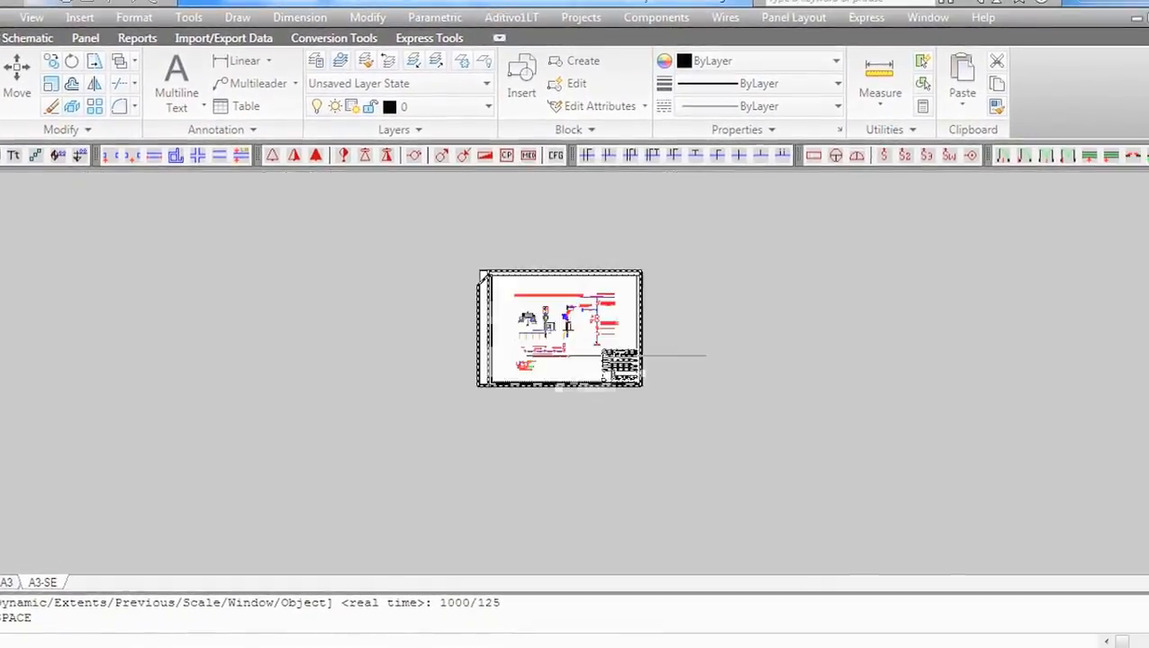
scroll(585, 306, "up", 6)
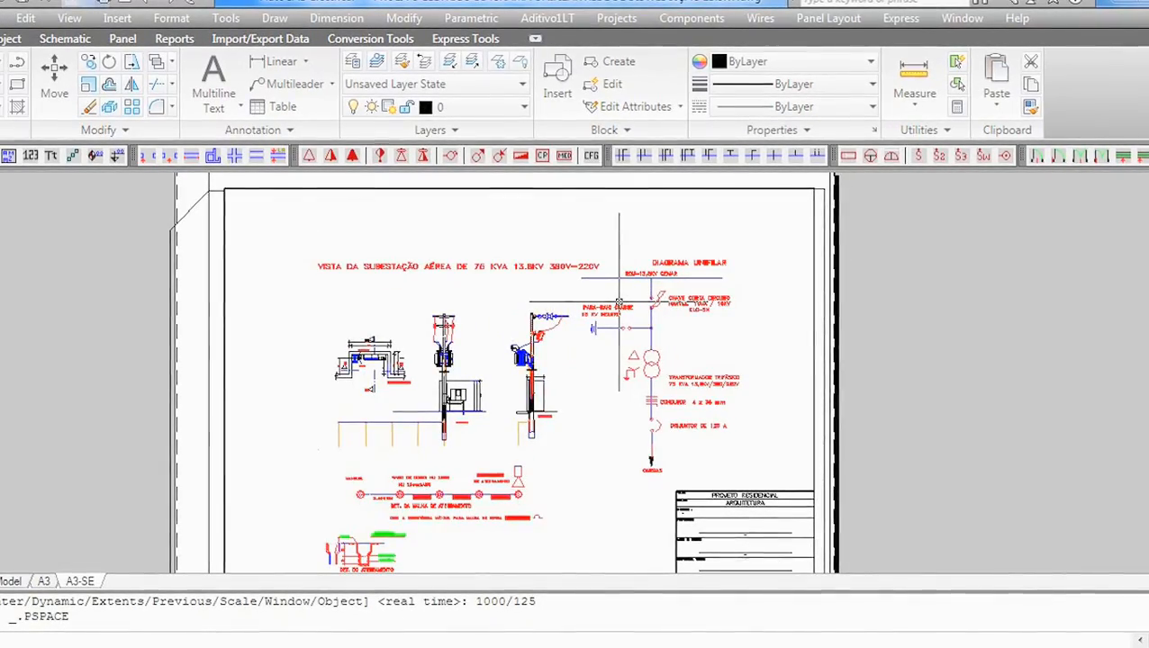
scroll(619, 300, "down", 5)
scroll(684, 374, "up", 8)
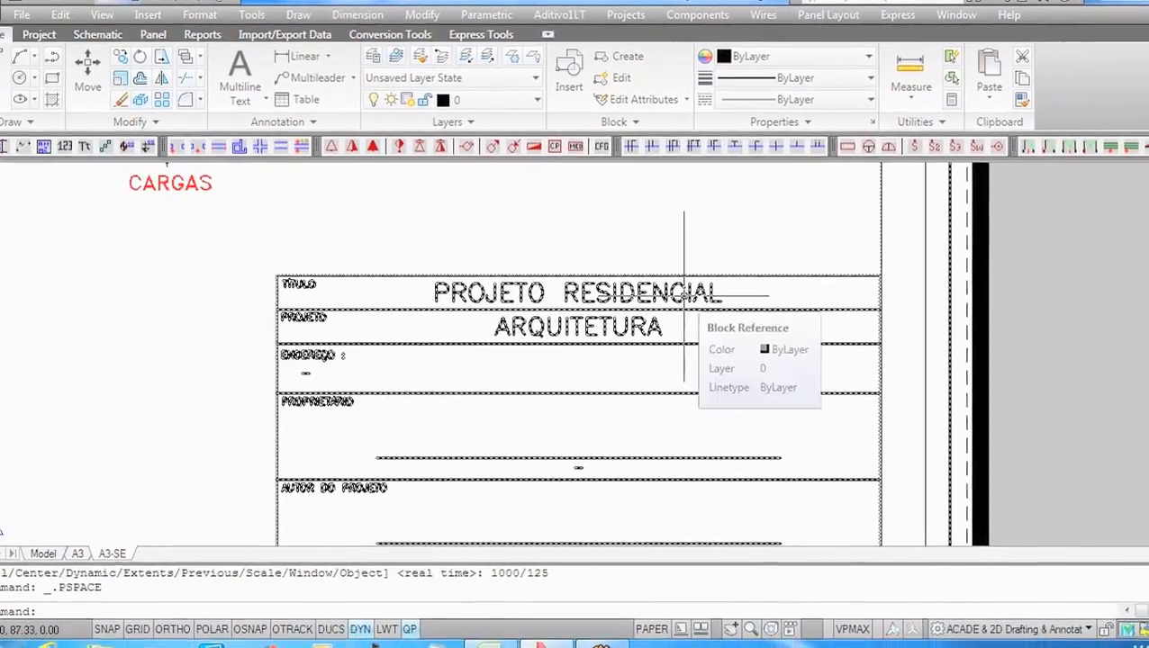
left_click(713, 308)
key("Escape")
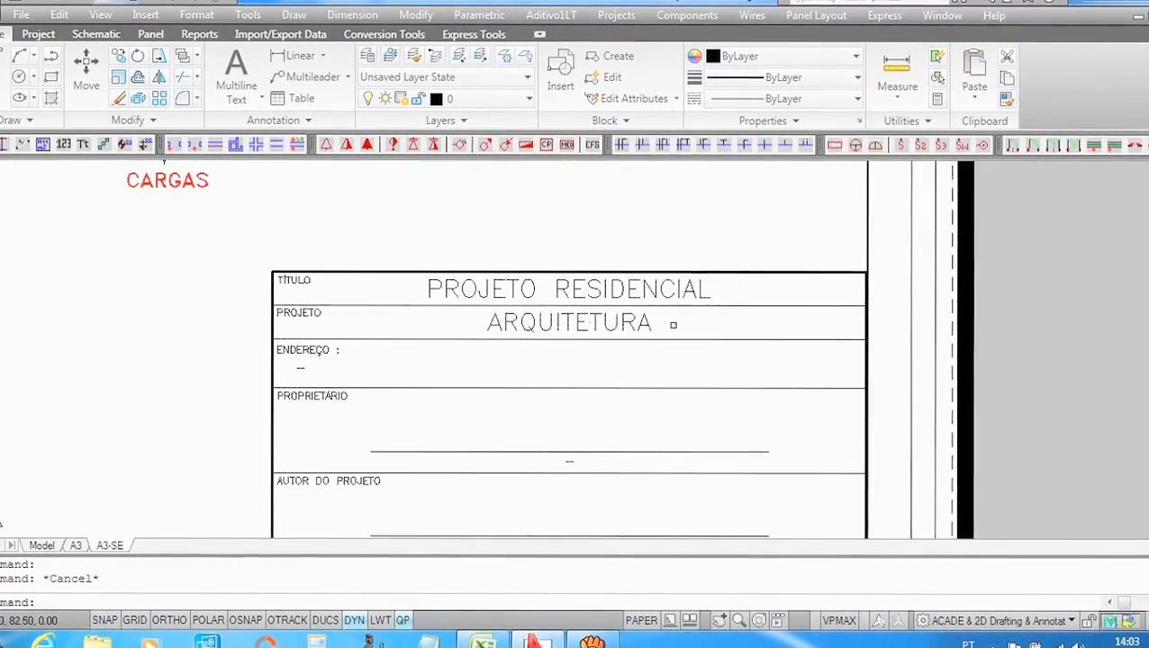
scroll(675, 351, "down", 5)
type("X")
key("Return")
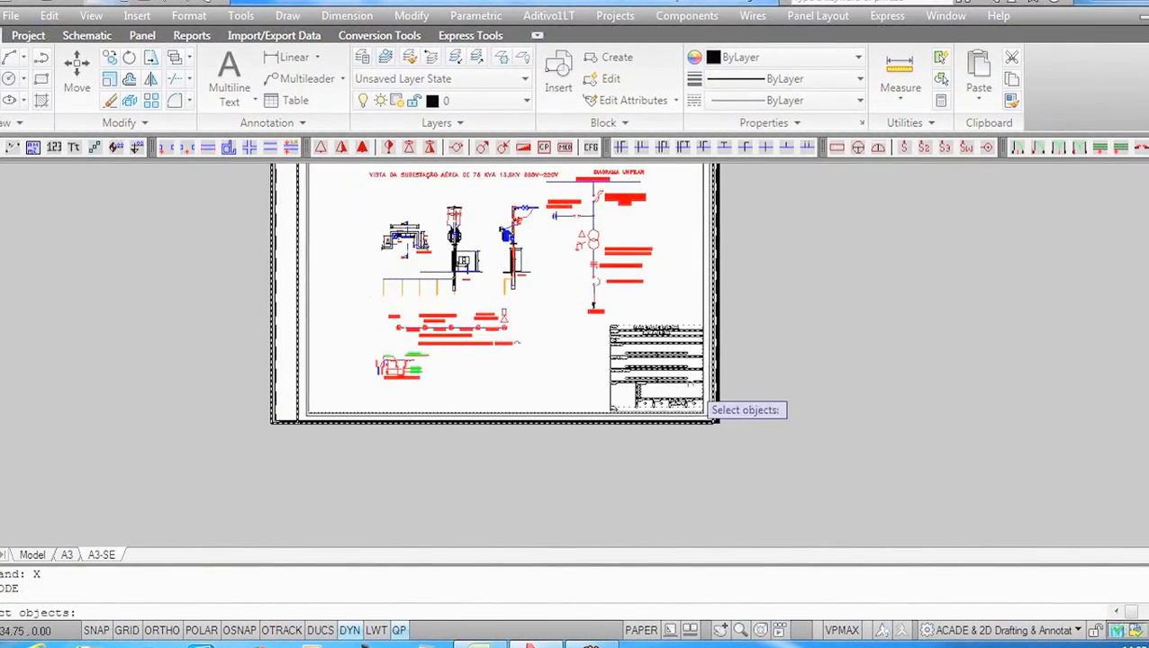
left_click(696, 386)
left_click(696, 387)
key("Escape")
Step: Explode the block reference containing the sheet's title block
scroll(671, 393, "up", 5)
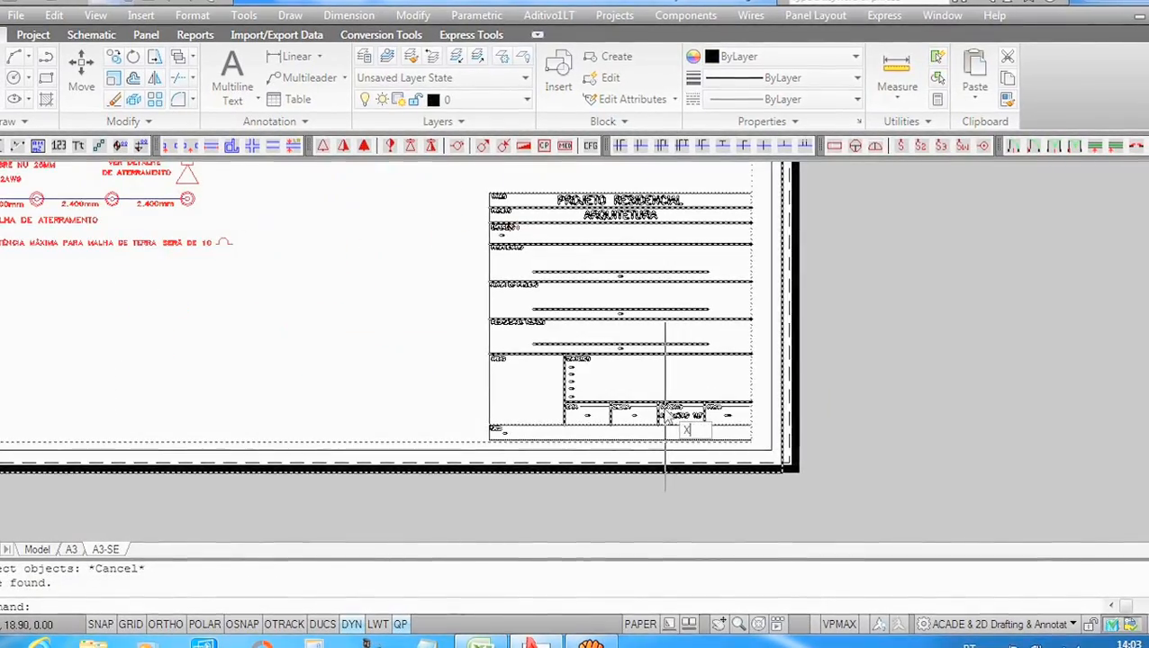
key("Return")
left_click(669, 354)
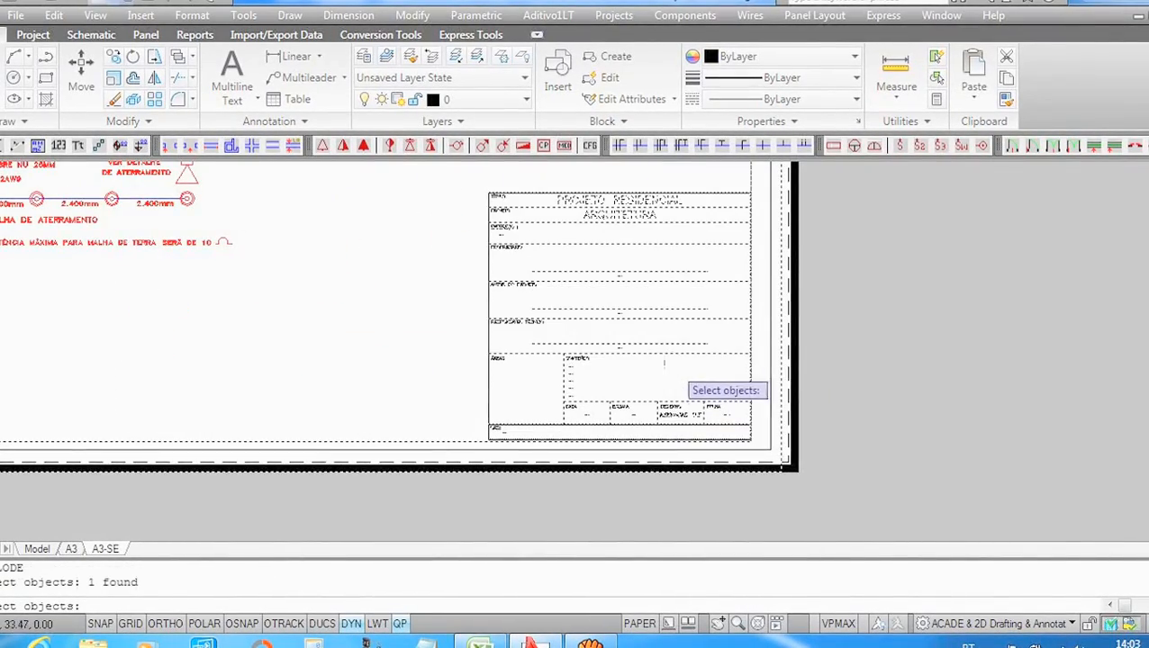
key("Return")
Step: Try to open the PROJETO RESIDENCIAL title text in the title block for editing
scroll(648, 200, "up", 5)
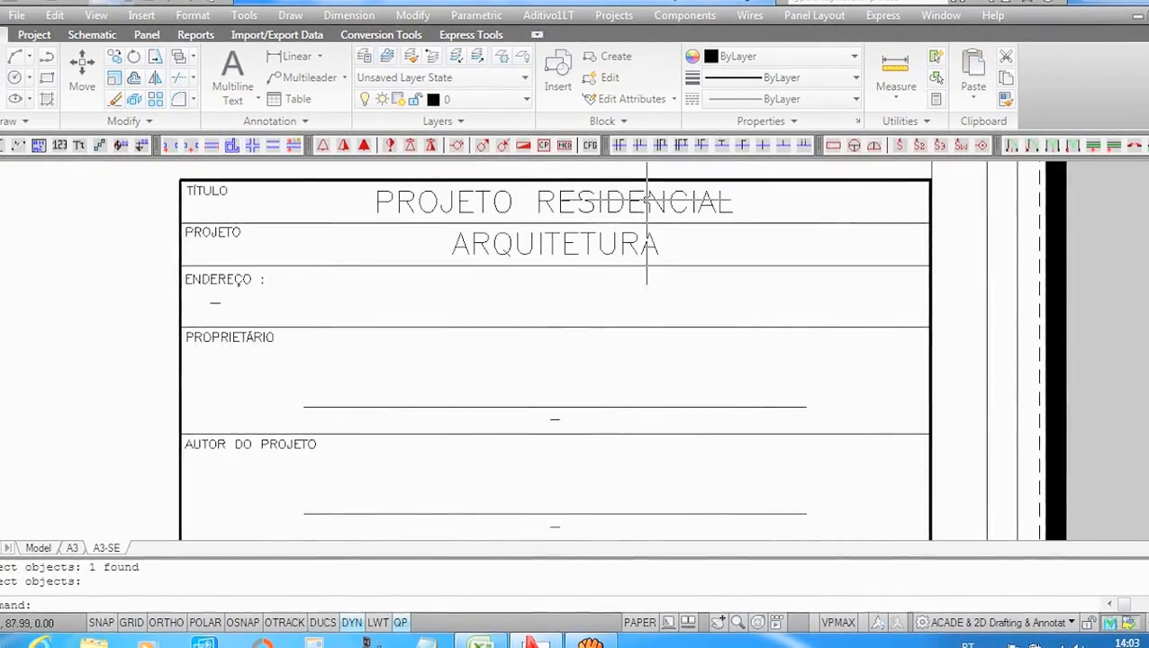
double_click(647, 200)
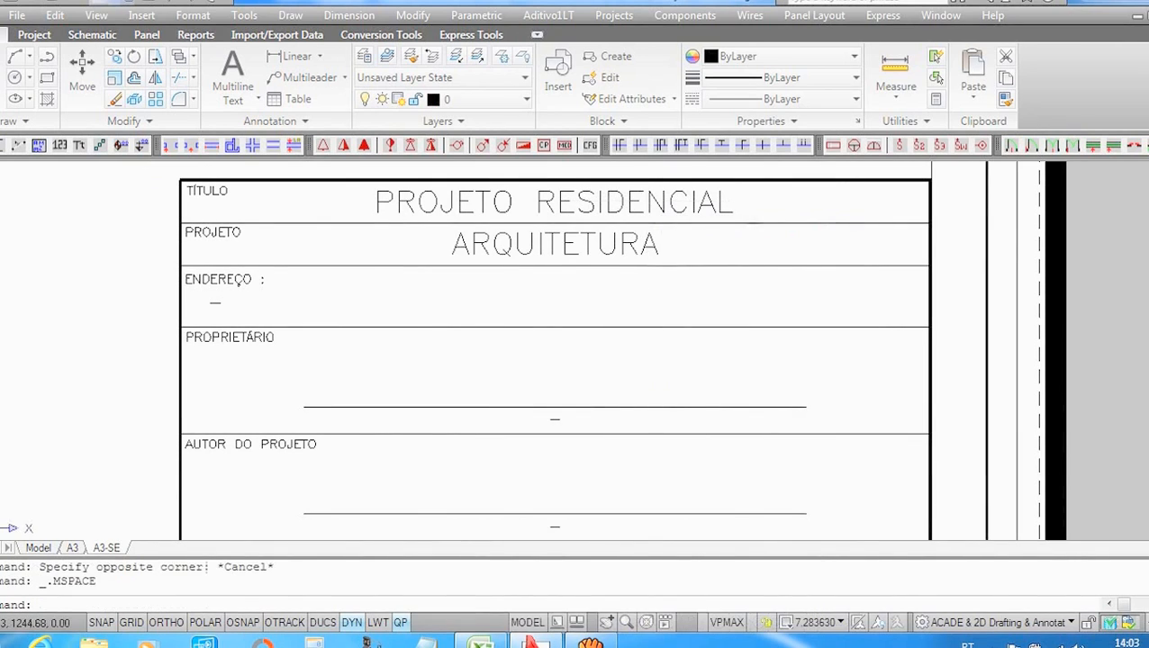
left_click(659, 203)
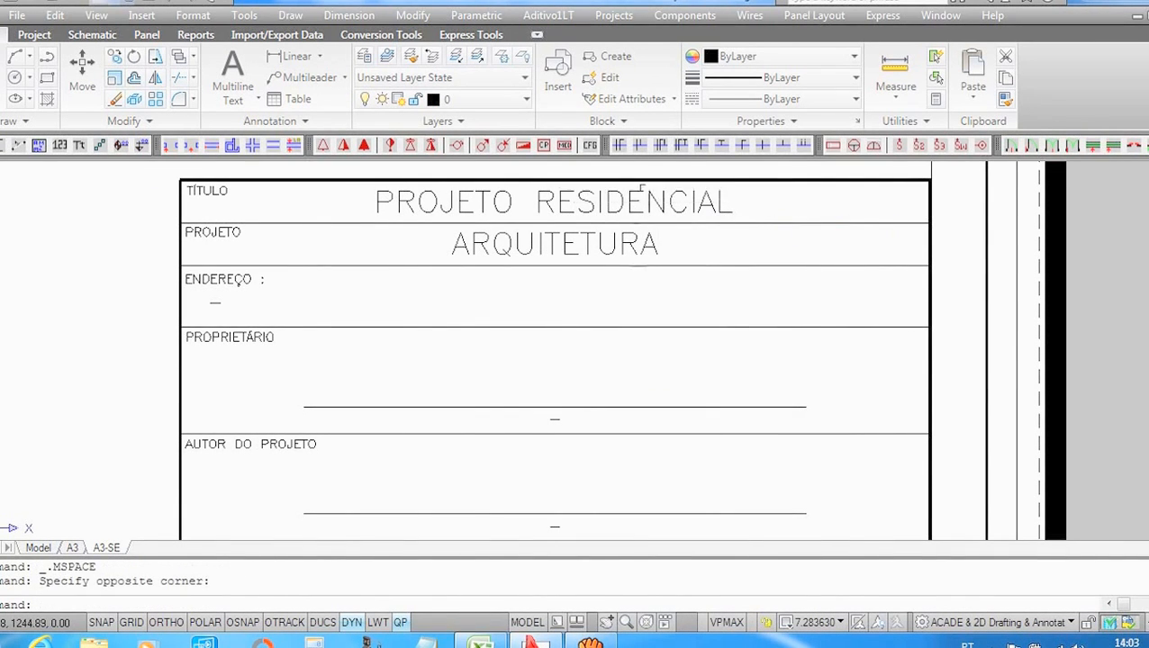
double_click(447, 200)
left_click(448, 201)
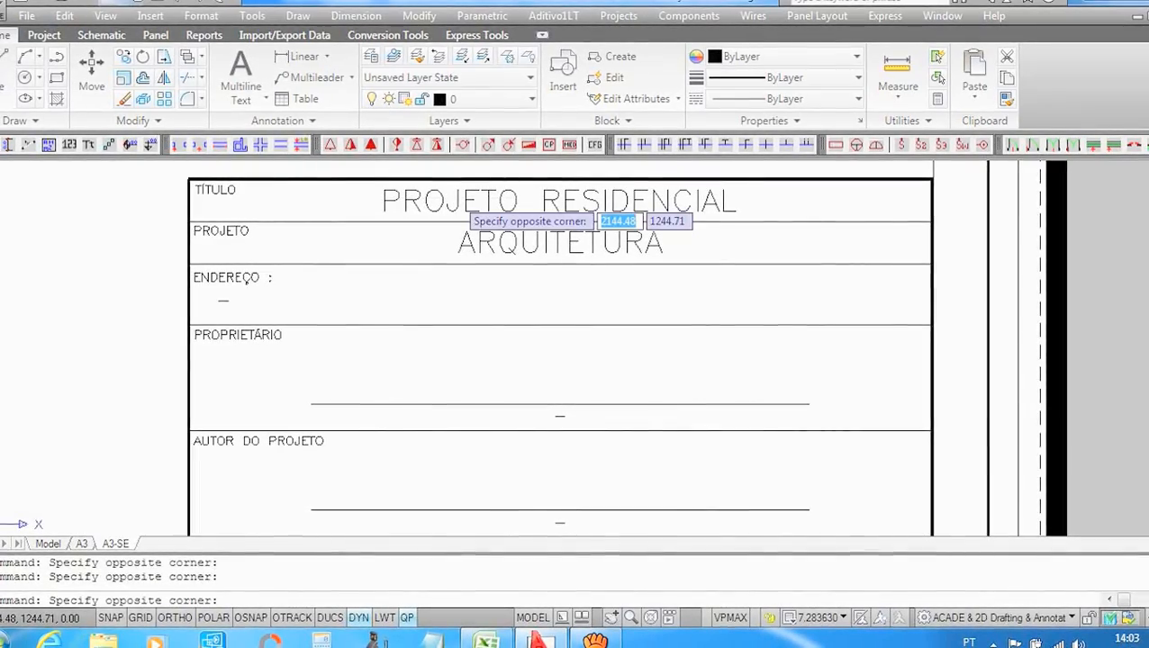
key("Escape")
key("Escape")
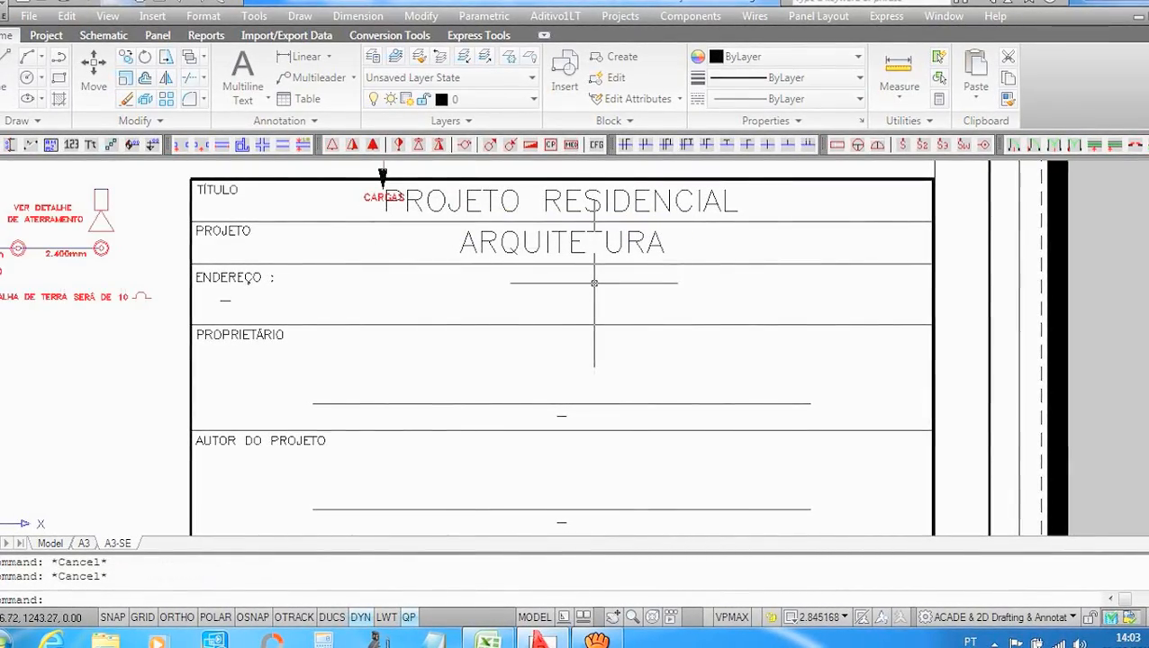
Step: Undo the recent view changes and the explosion of the title block
key("ctrl+z")
key("ctrl+z")
key("ctrl+z")
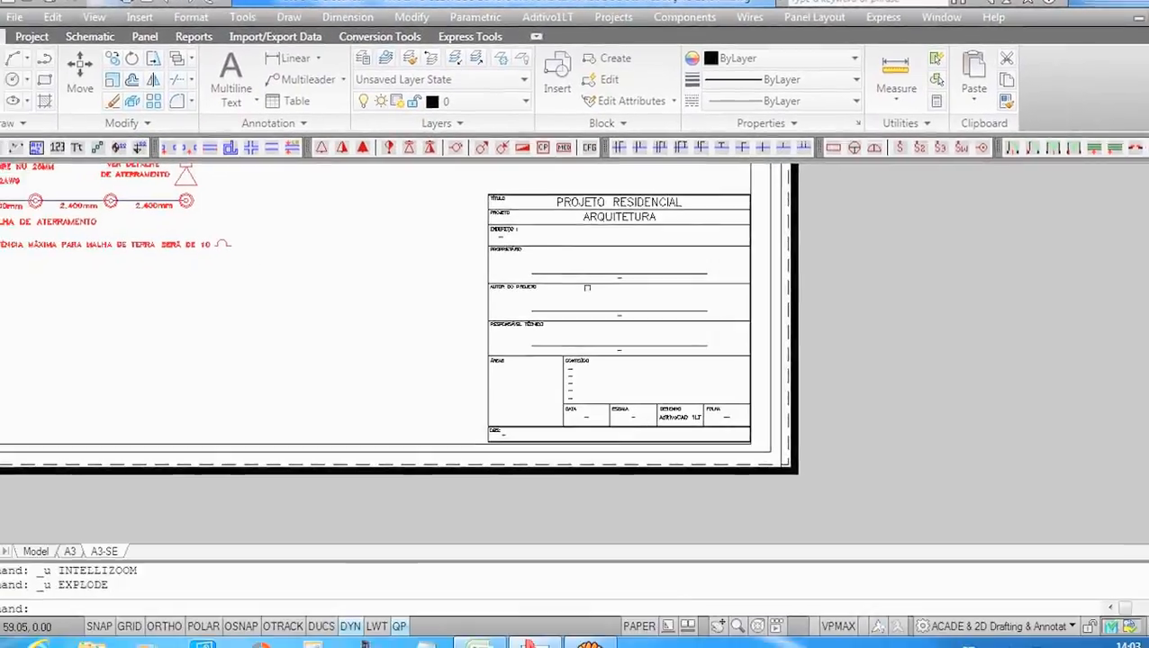
key("ctrl+z")
key("ctrl+z")
key("ctrl+z")
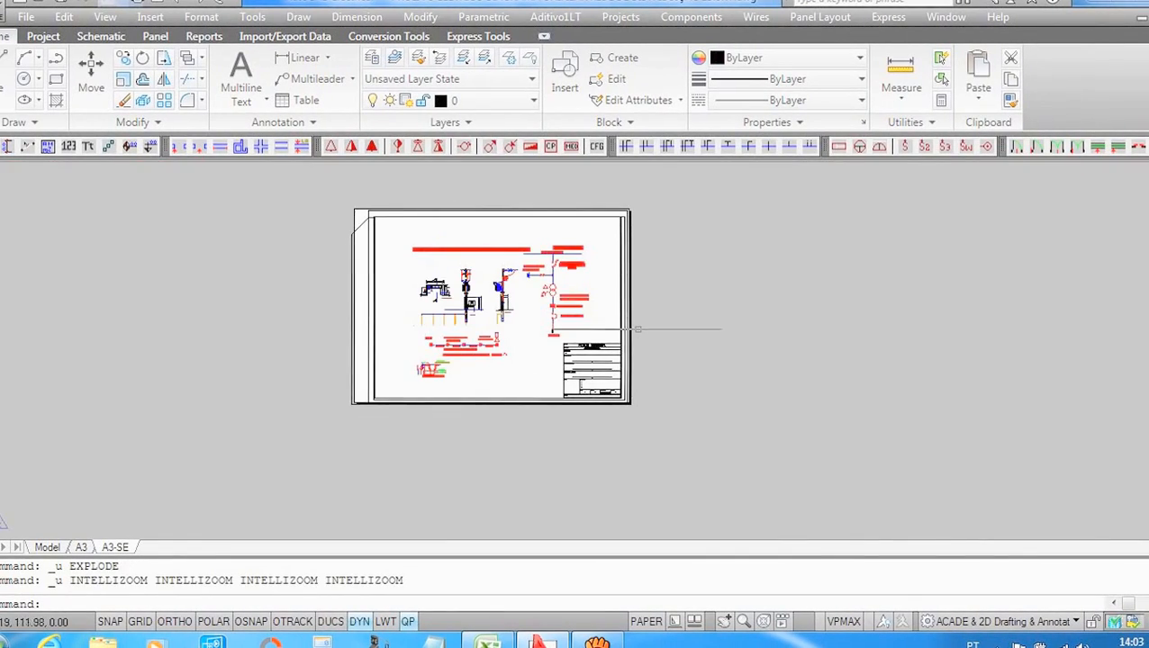
key("Escape")
Step: Examine the sheet's title block, substation views and grounding details on the A3-SE layout
scroll(771, 289, "up", 3)
scroll(576, 373, "up", 2)
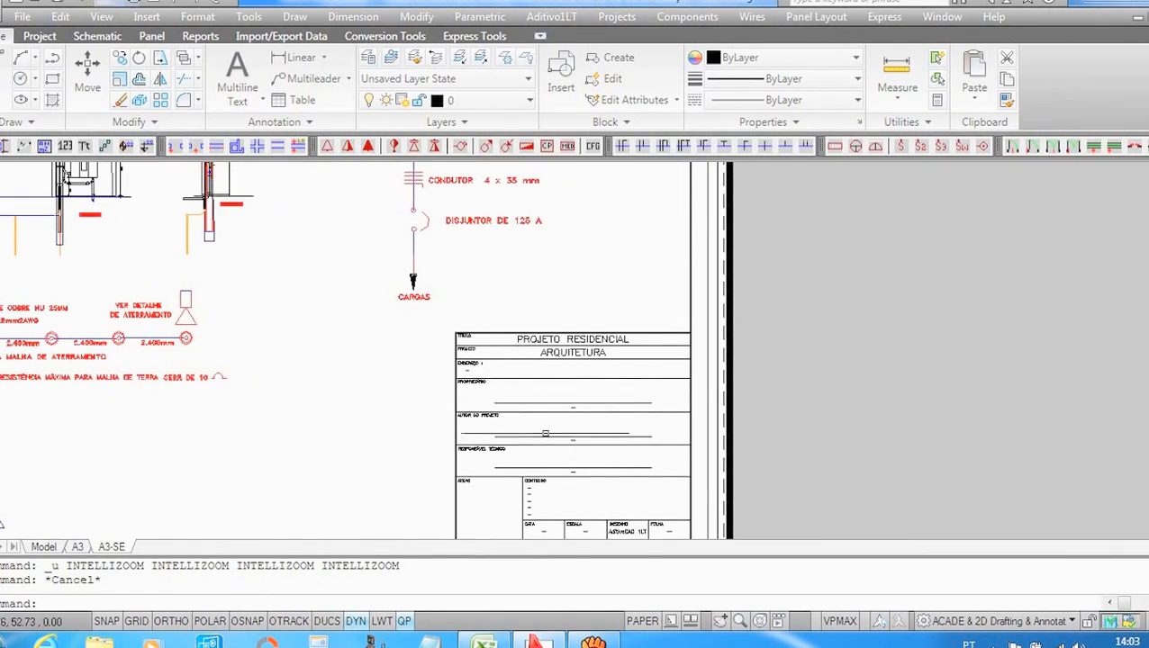
scroll(545, 434, "down", 4)
scroll(545, 434, "up", 4)
scroll(544, 434, "down", 5)
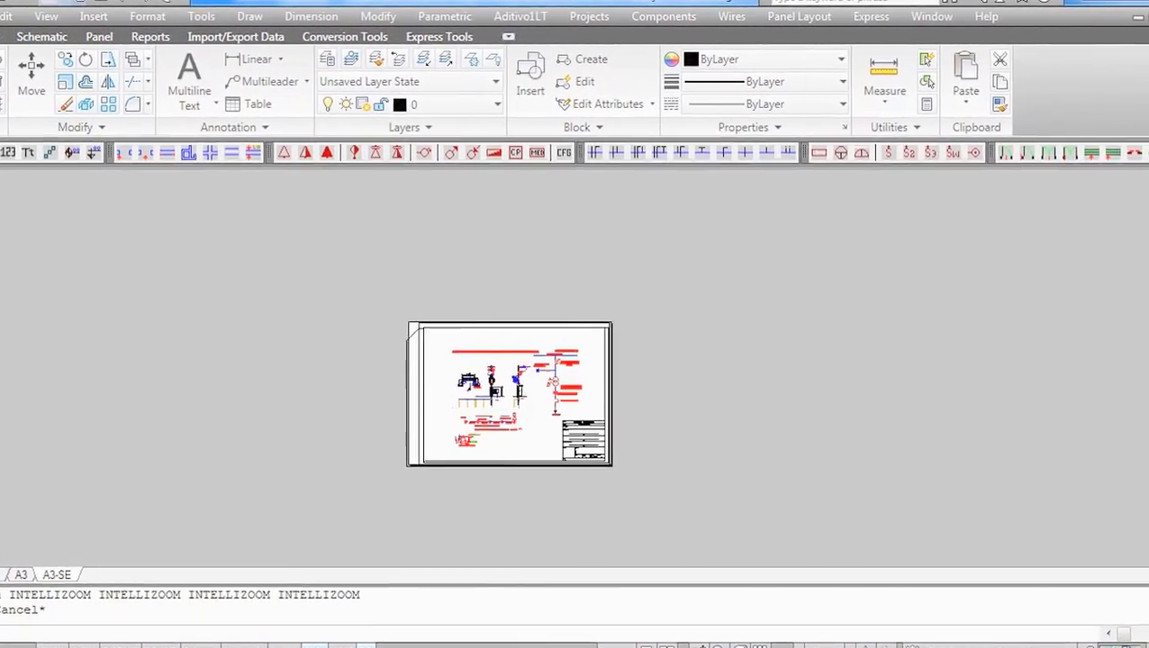
scroll(520, 389, "up", 5)
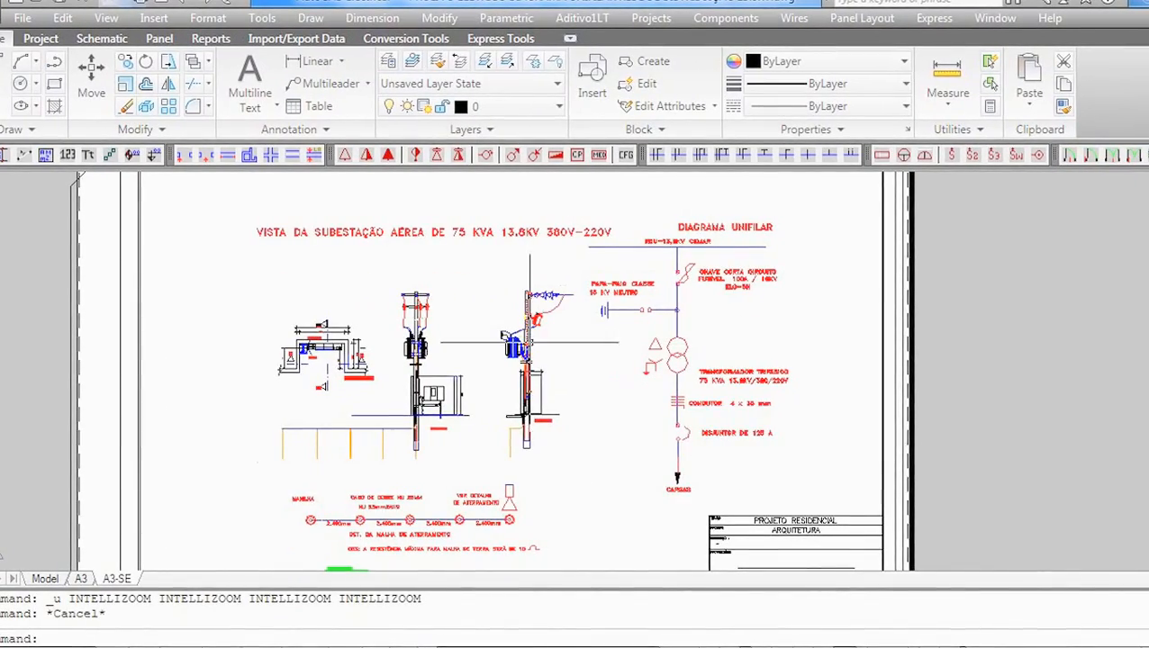
scroll(530, 343, "down", 2)
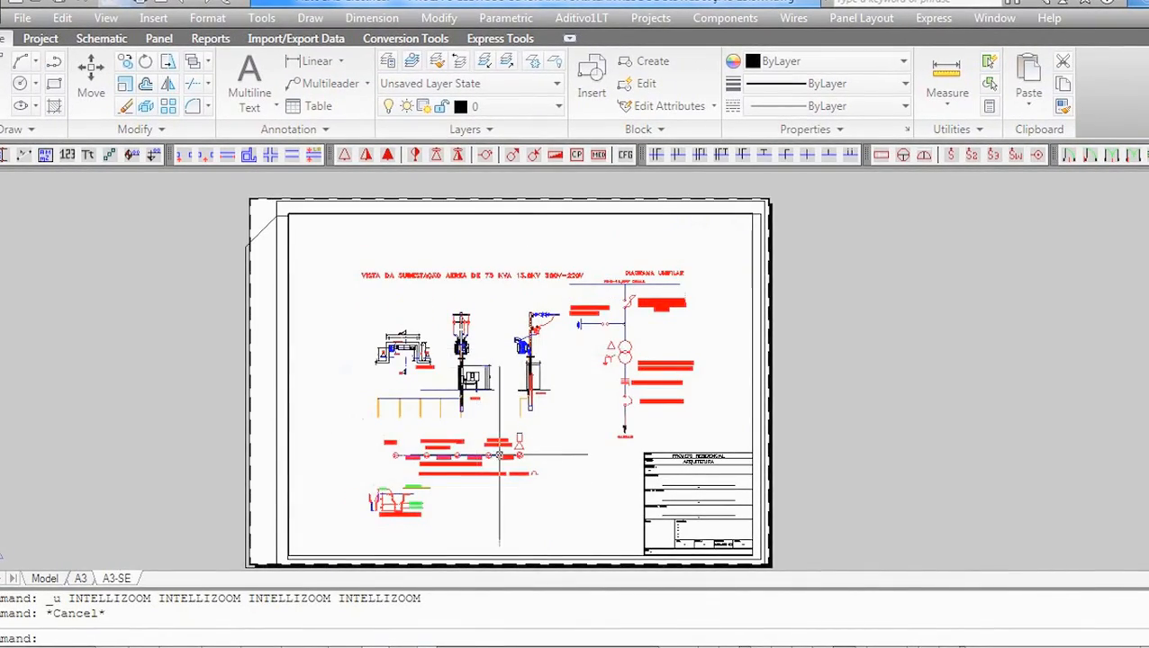
scroll(518, 442, "up", 2)
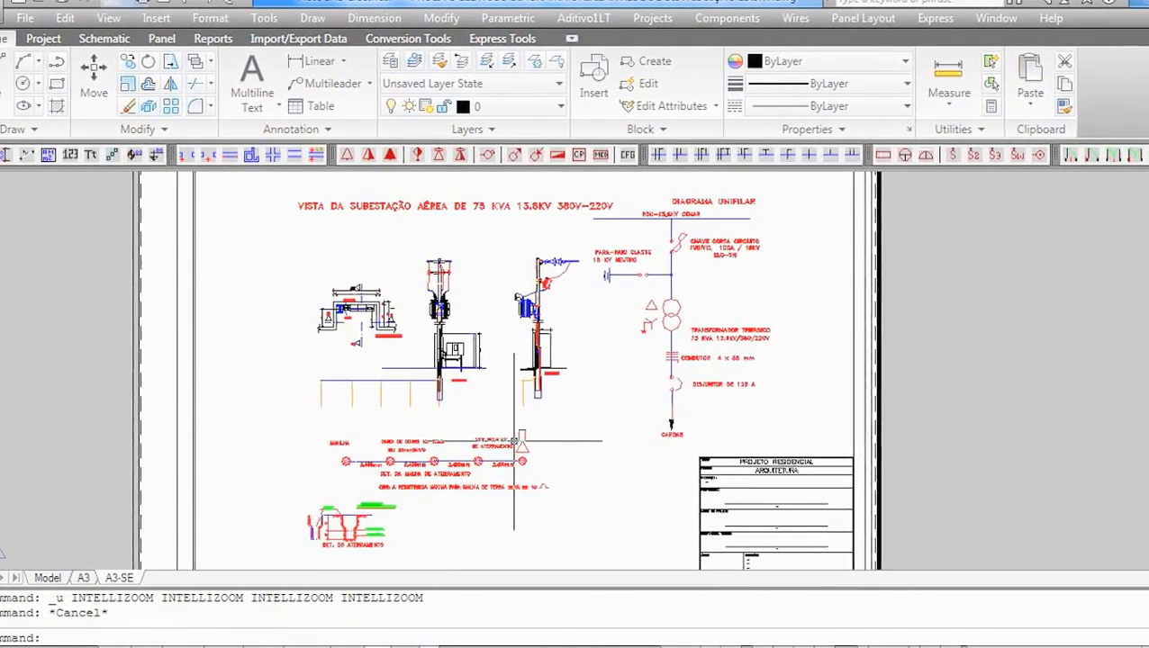
scroll(466, 217, "up", 2)
scroll(459, 193, "down", 4)
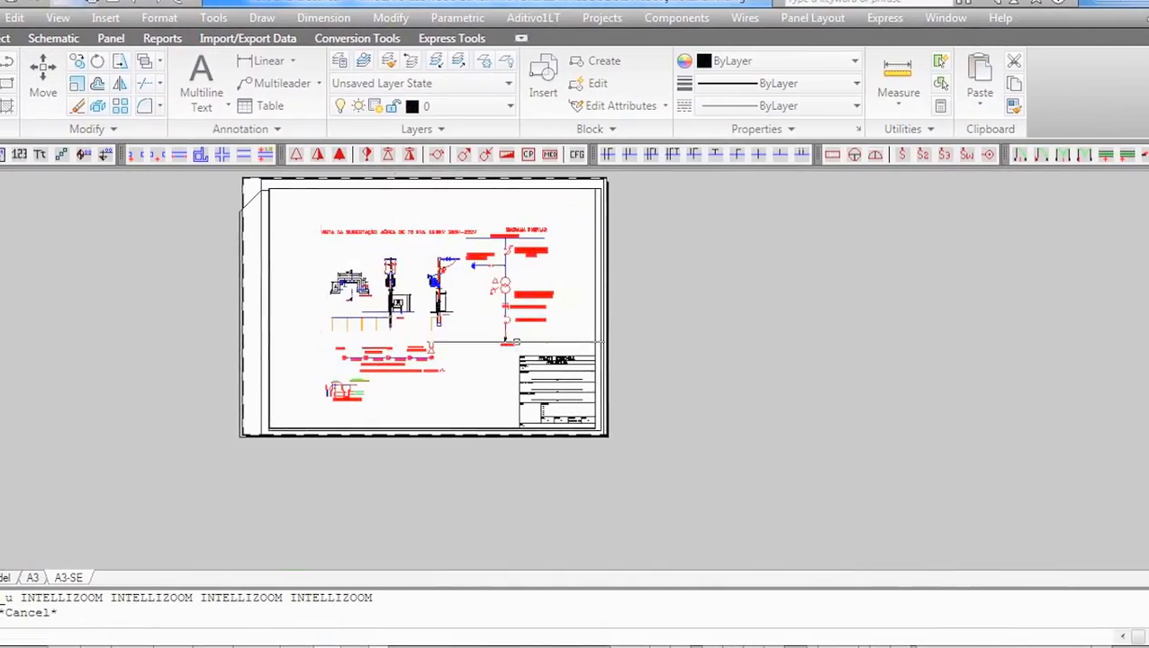
scroll(551, 371, "up", 3)
scroll(507, 336, "down", 3)
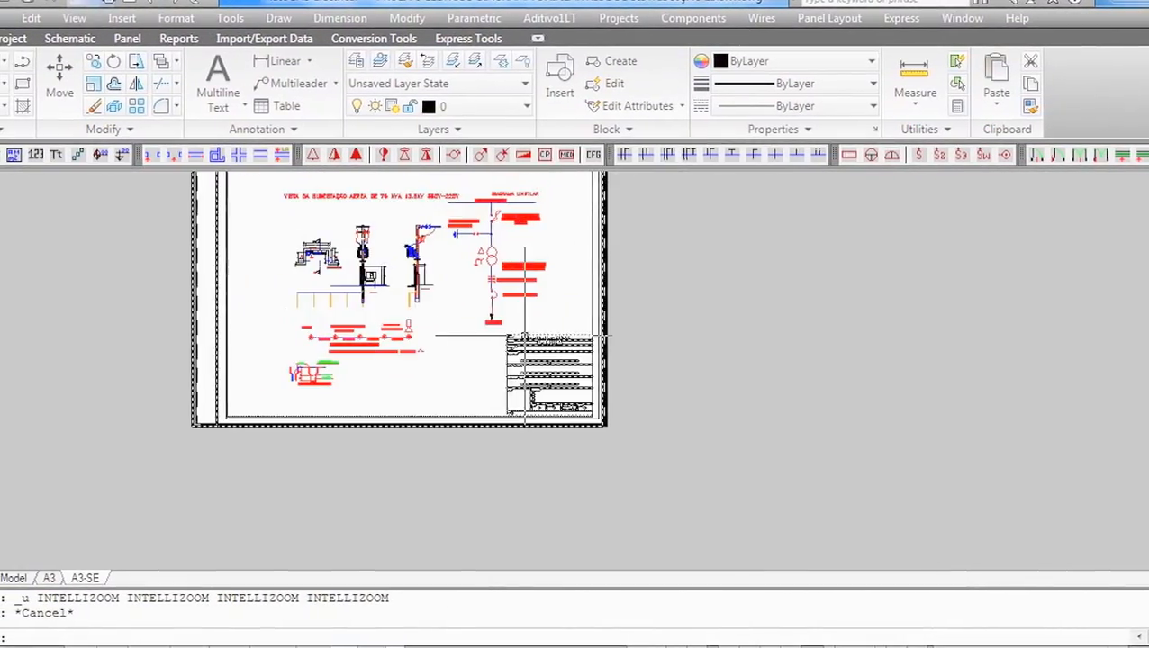
Step: Examine the single-line diagram's labels and symbols up close, then the whole sheet
scroll(501, 177, "up", 4)
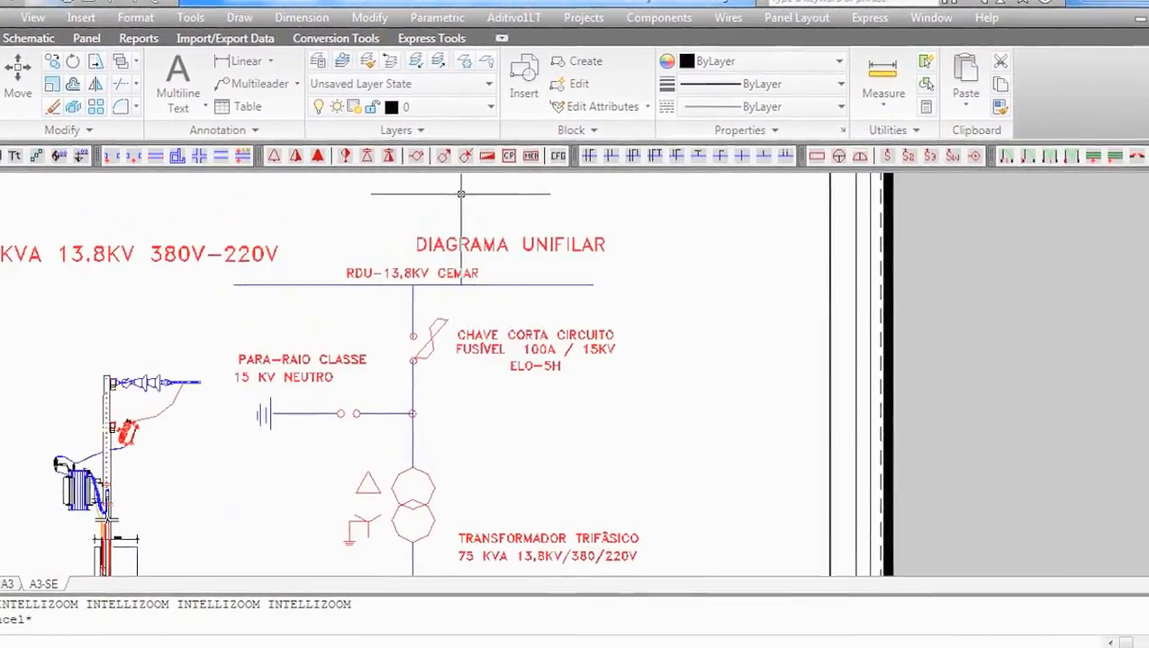
scroll(509, 396, "up", 3)
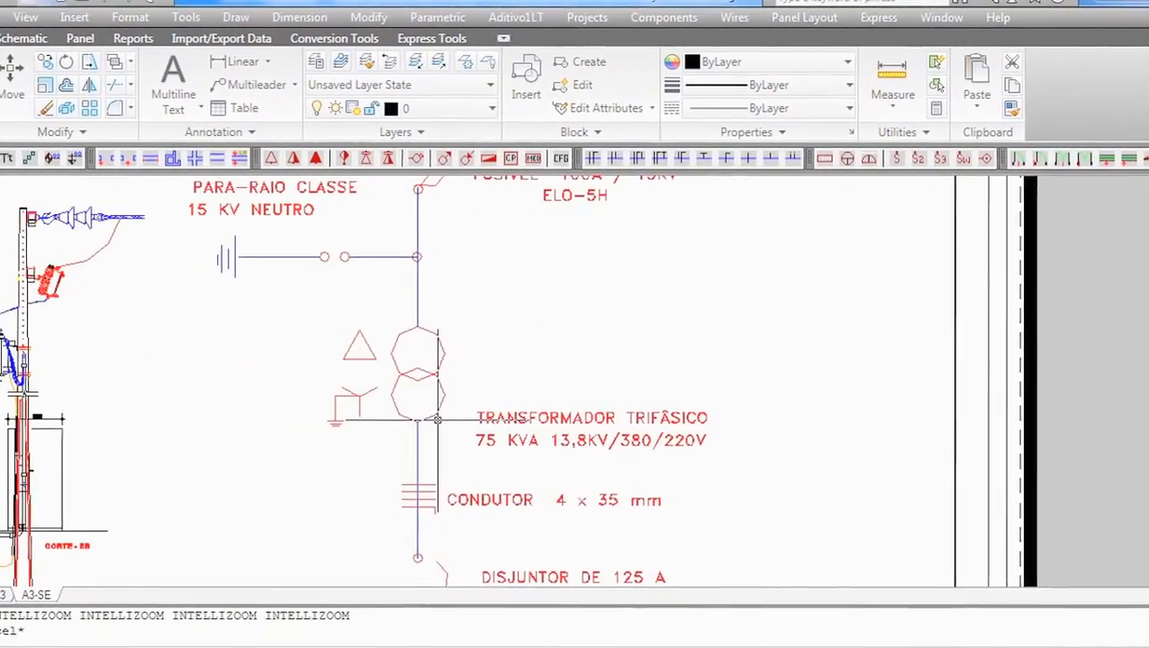
scroll(446, 394, "down", 5)
scroll(447, 435, "up", 5)
scroll(491, 270, "down", 5)
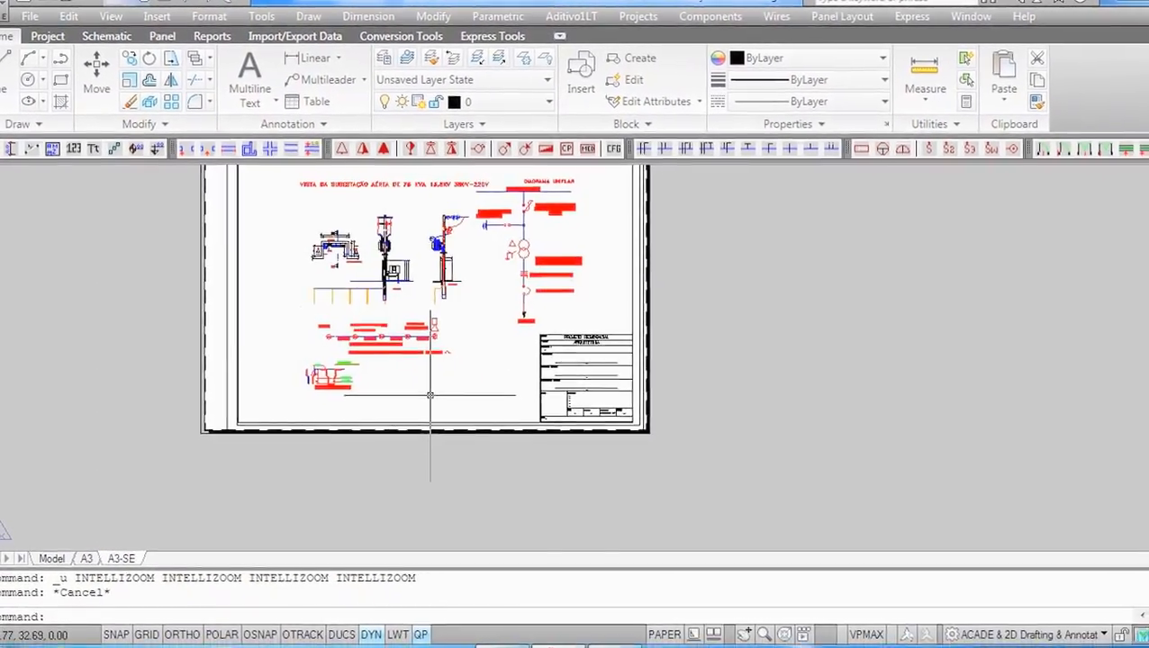
Step: Examine the title block's fields up close and in relation to the rest of the A3-SE sheet
scroll(589, 373, "up", 5)
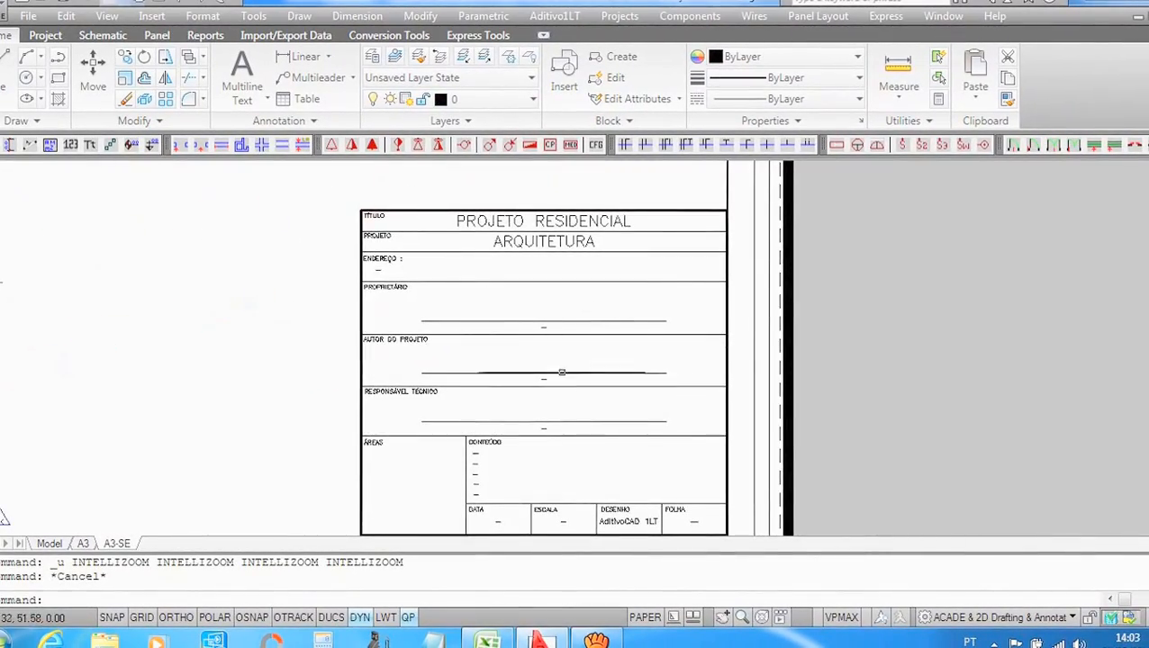
scroll(561, 372, "down", 3)
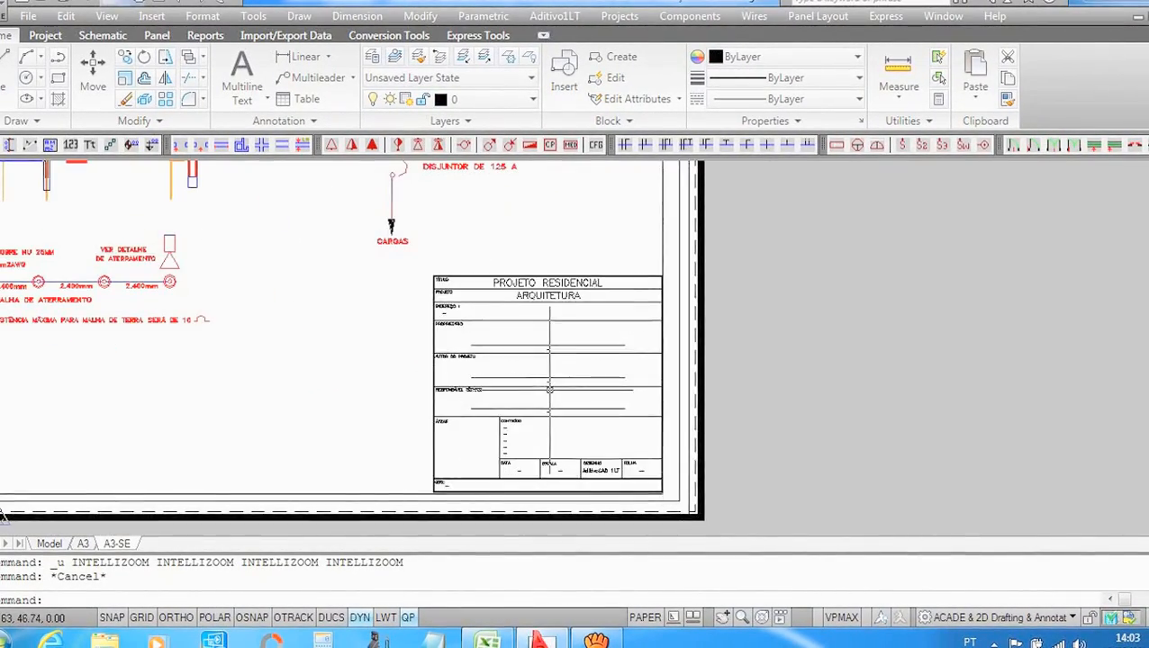
scroll(558, 373, "up", 3)
scroll(558, 374, "down", 3)
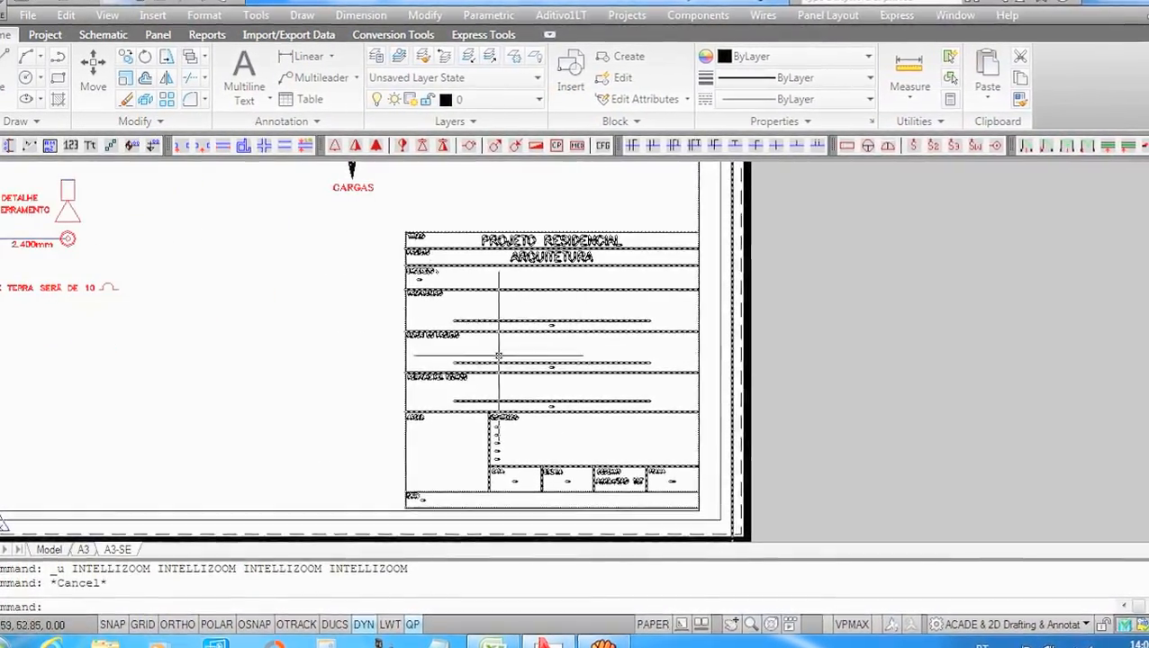
scroll(519, 256, "up", 3)
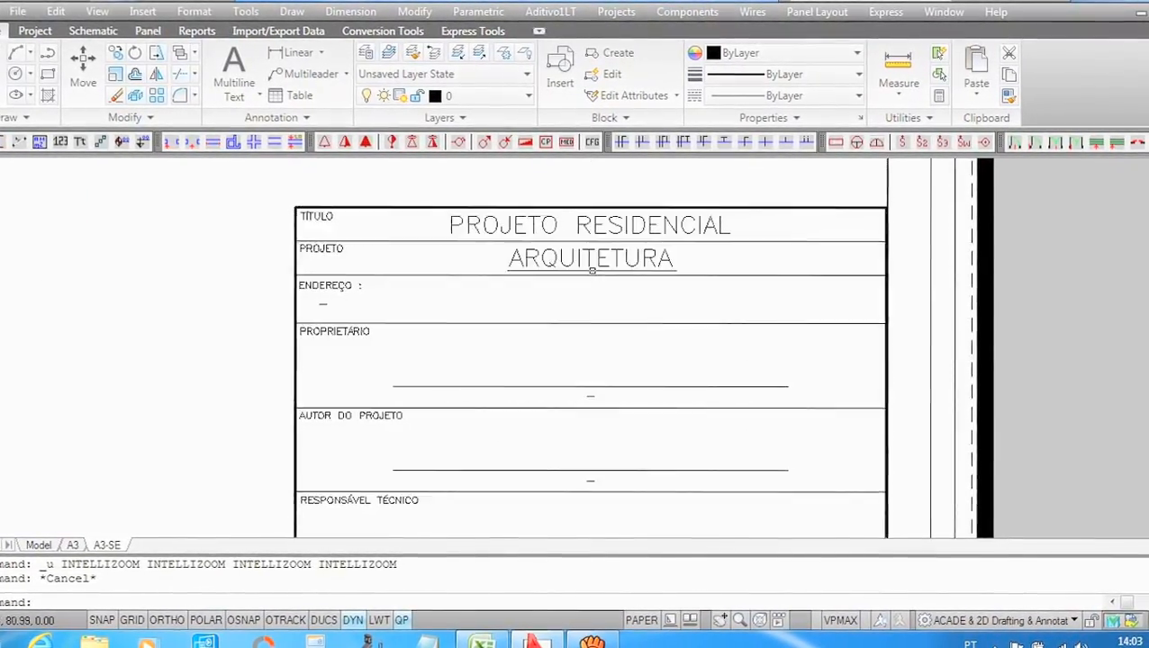
scroll(550, 288, "down", 5)
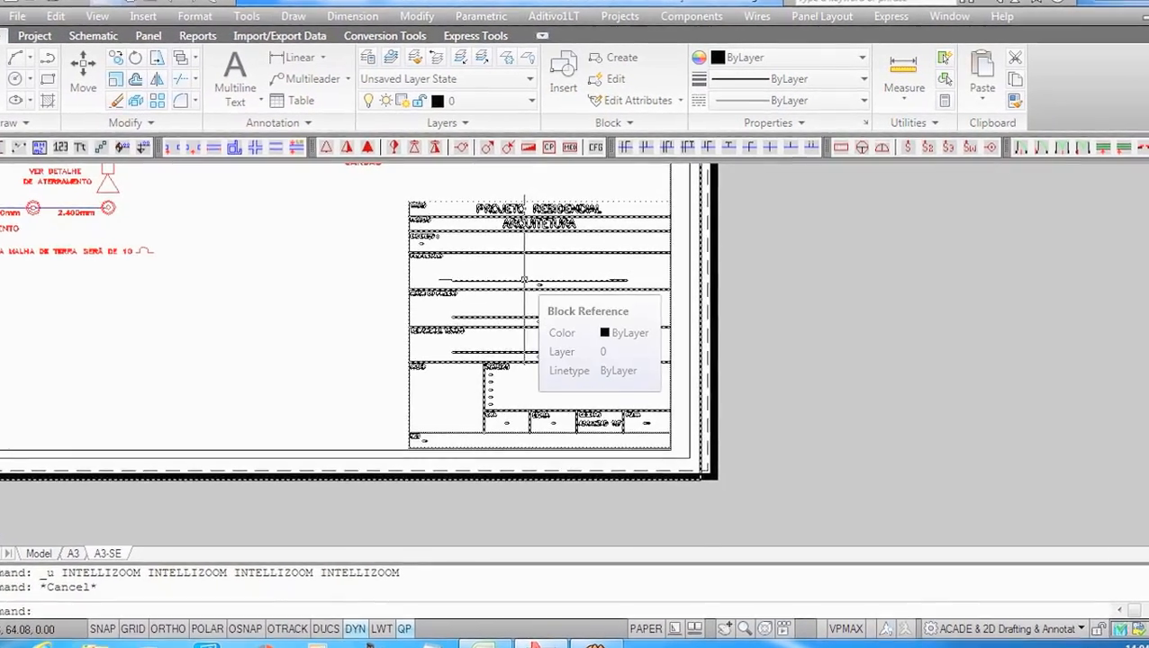
scroll(532, 277, "up", 5)
scroll(534, 200, "down", 10)
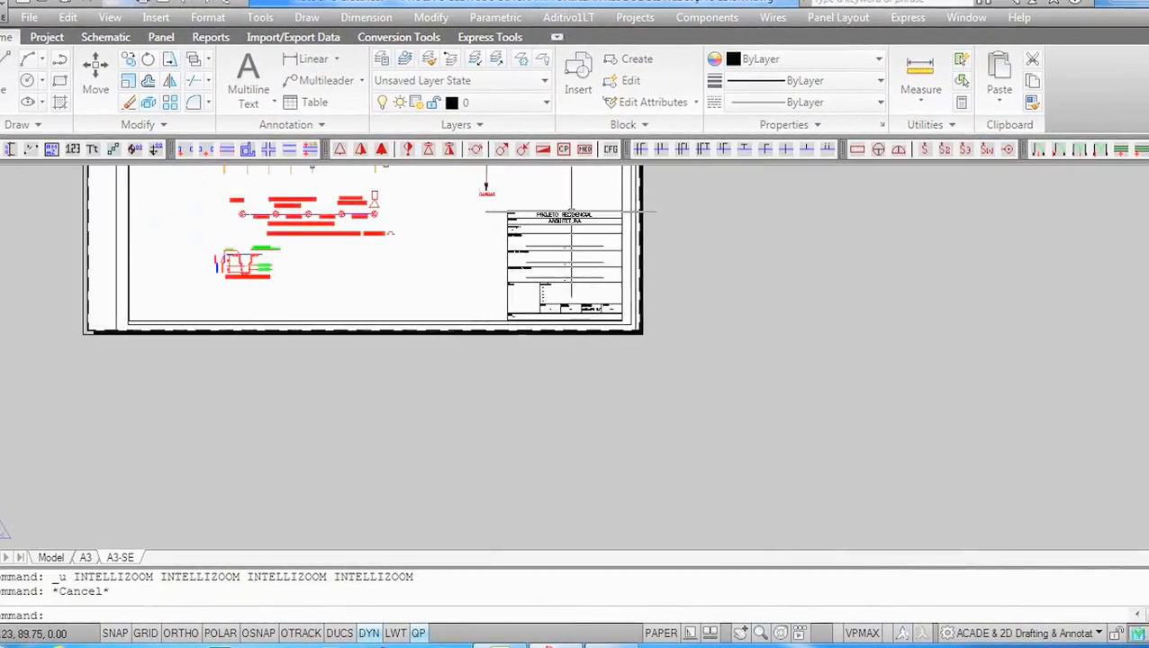
scroll(590, 256, "down", 4)
scroll(589, 271, "up", 5)
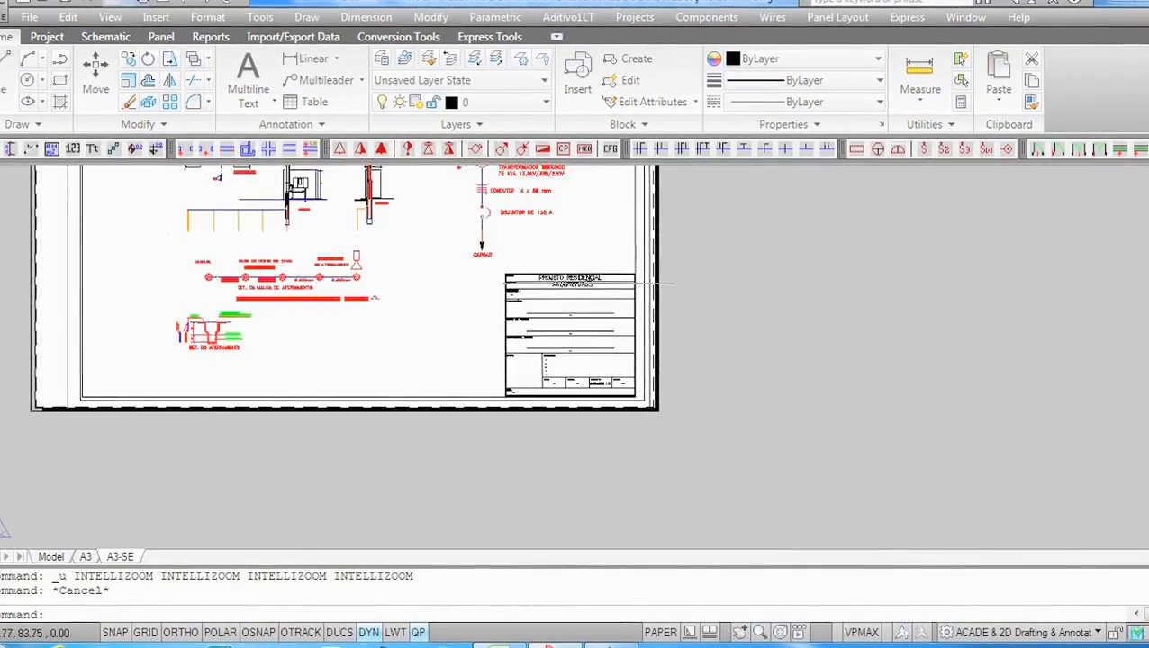
scroll(586, 285, "up", 4)
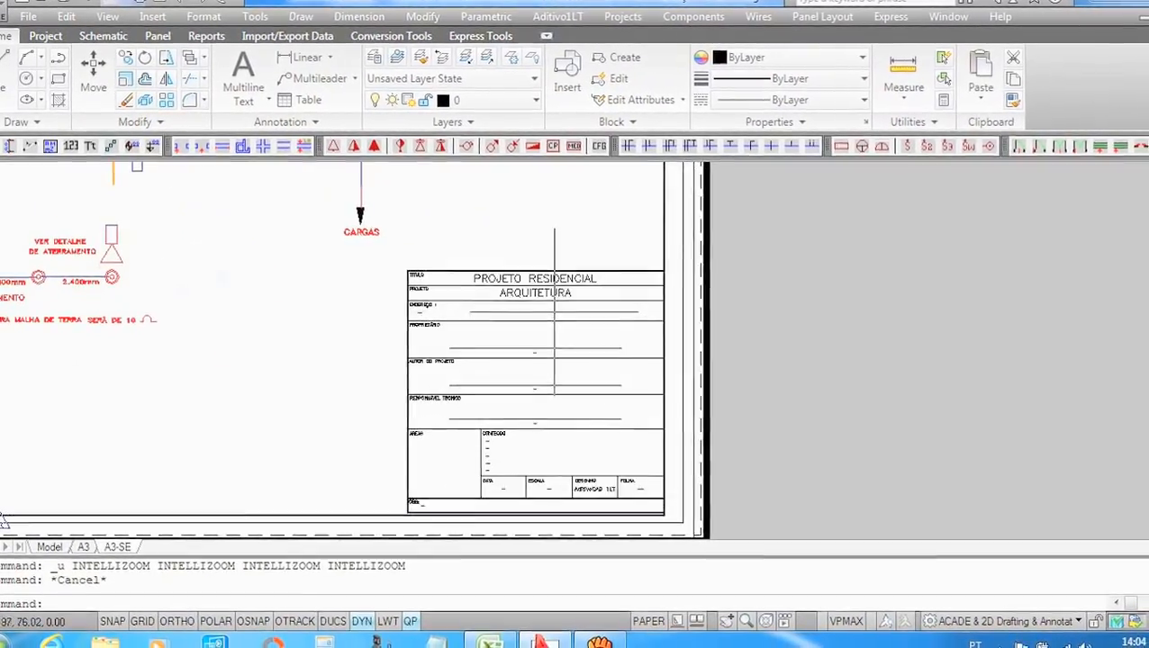
Step: Explode the title block on the A3-SE sheet into separately editable objects
type("x")
key("Return")
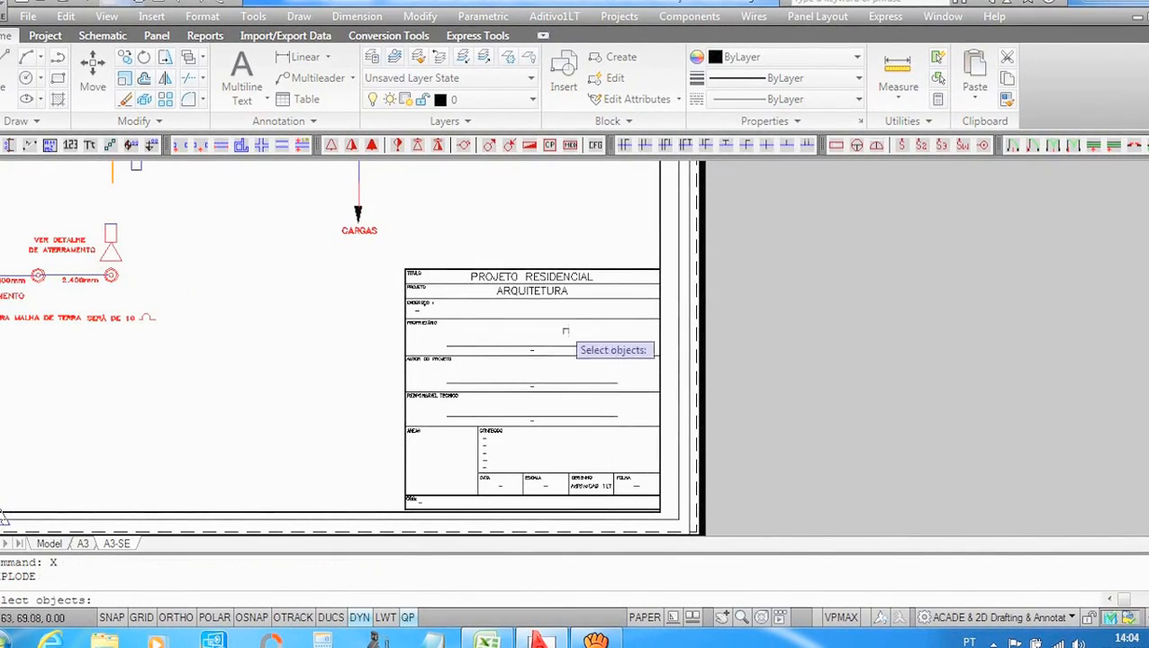
scroll(567, 331, "down", 2)
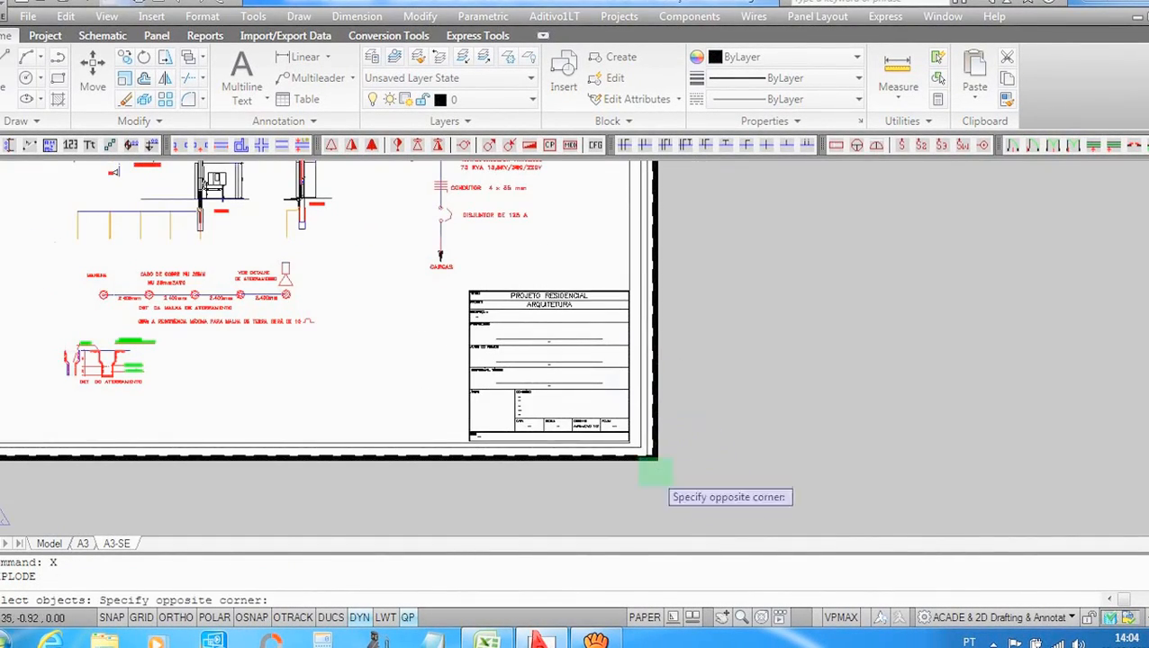
left_click(457, 261)
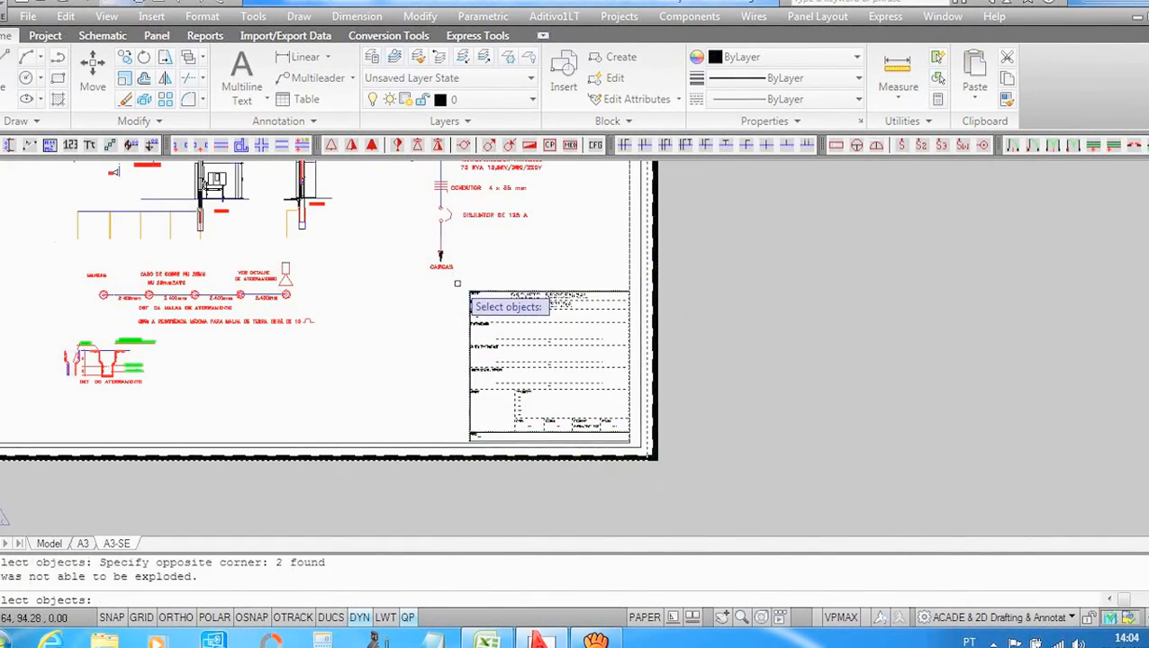
Step: Replace the PROJETO RESIDENCIAL title in the title block with "PROJETO ELETRICO SUBESTAÇÃO"
double_click(569, 295)
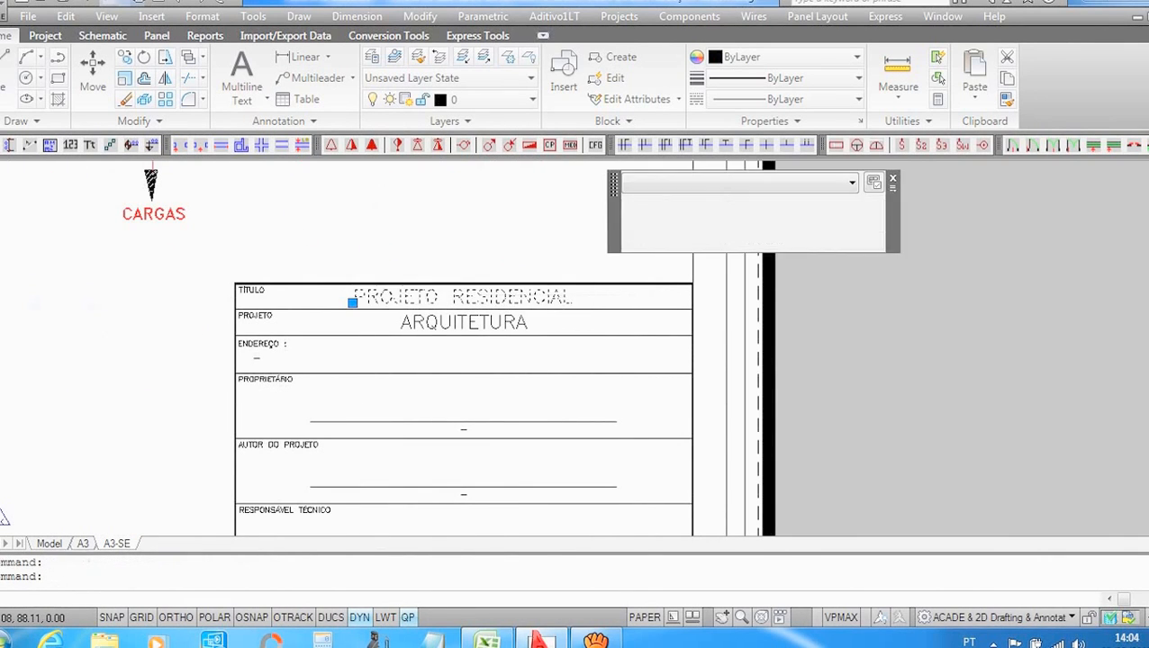
left_click(568, 306)
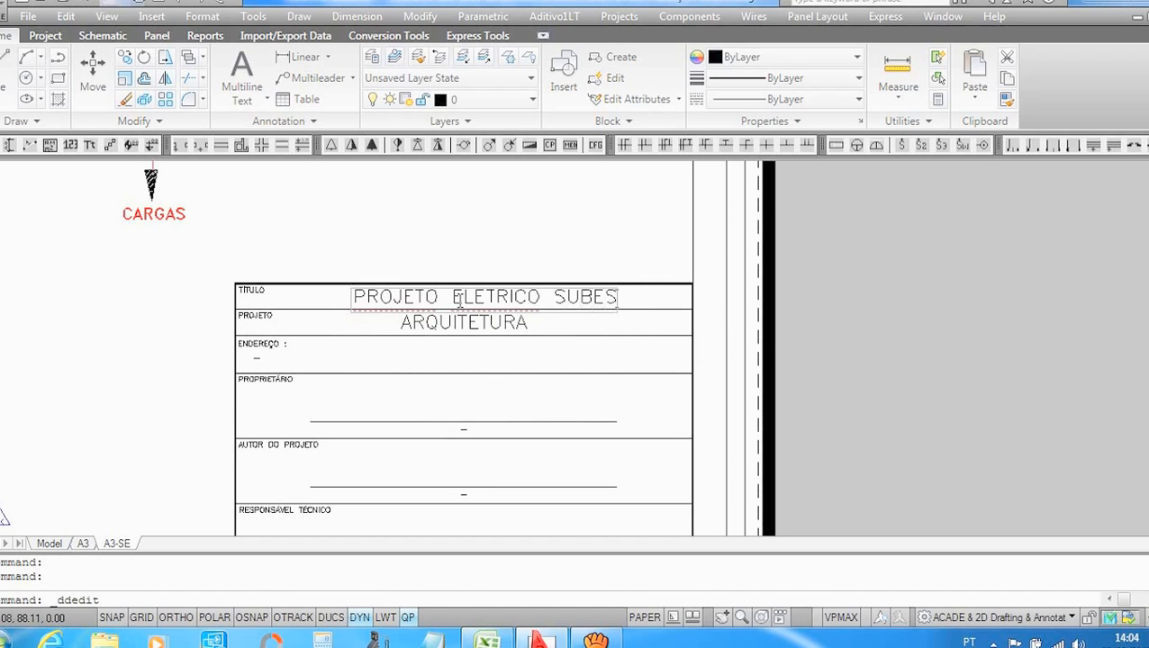
type("ÃO")
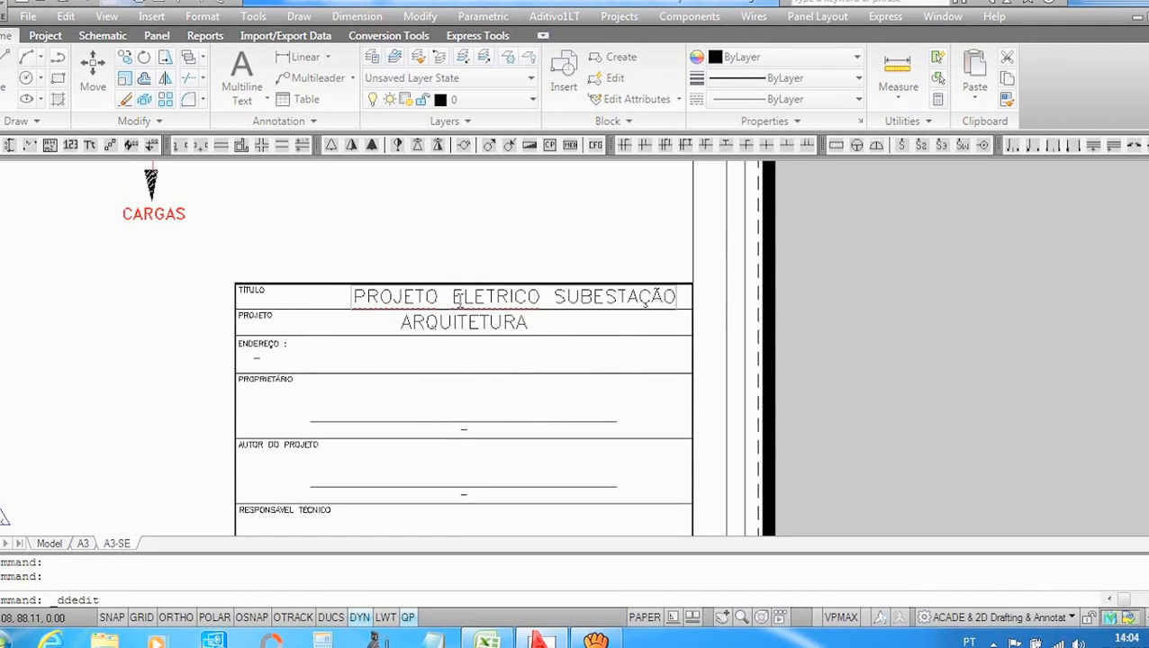
left_click(918, 325)
key("Escape")
key("Escape")
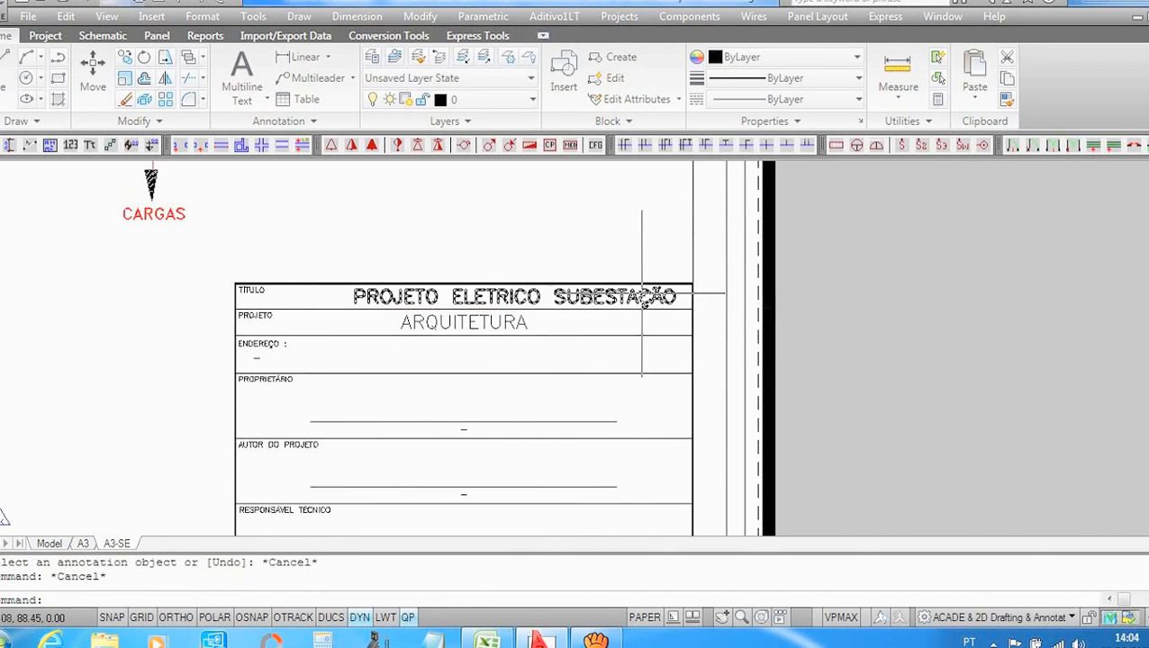
Step: Move the title text to the left within the TÍTULO row, starting it just beside the row label
left_click(641, 298)
right_click(878, 306)
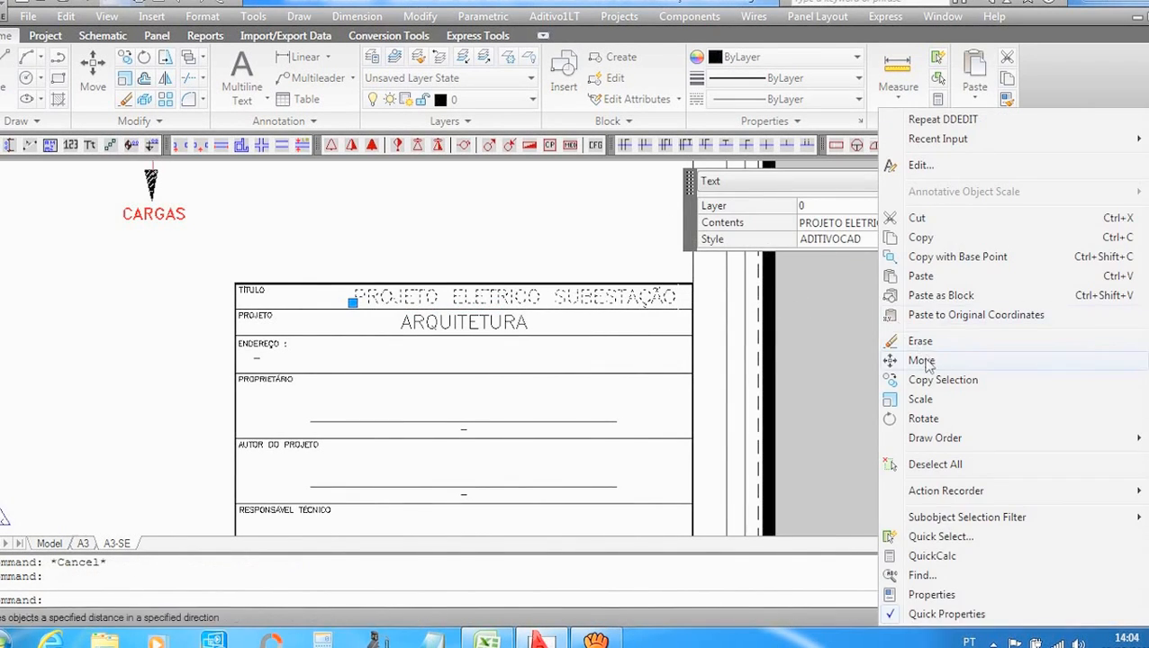
left_click(911, 362)
left_click(964, 359)
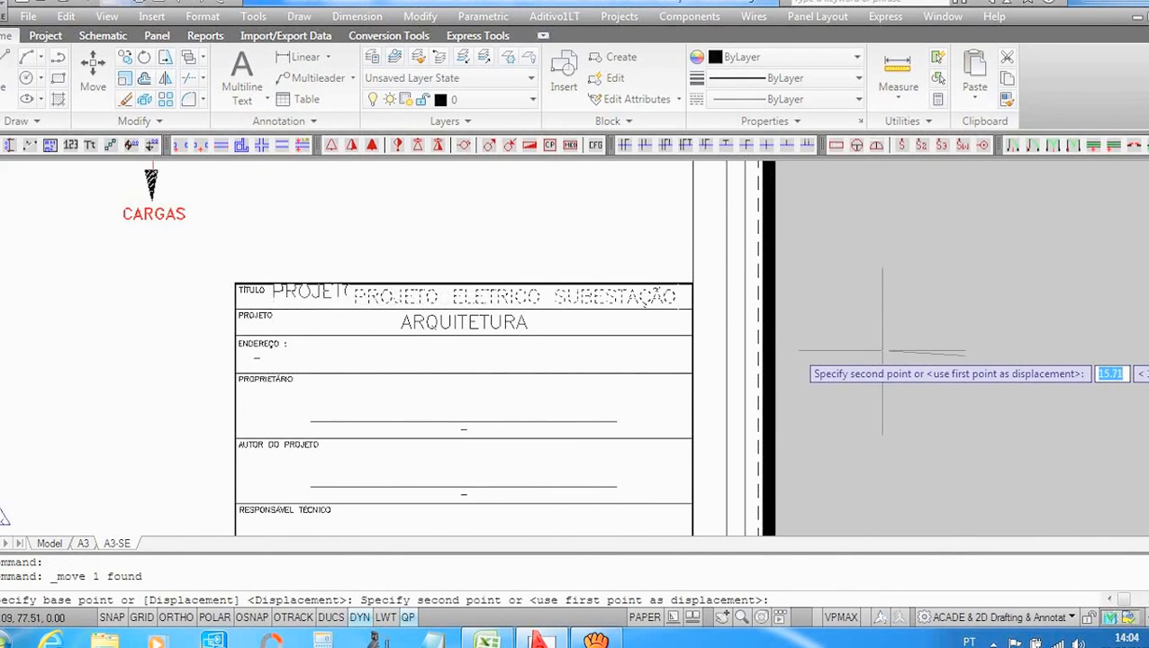
left_click(810, 357)
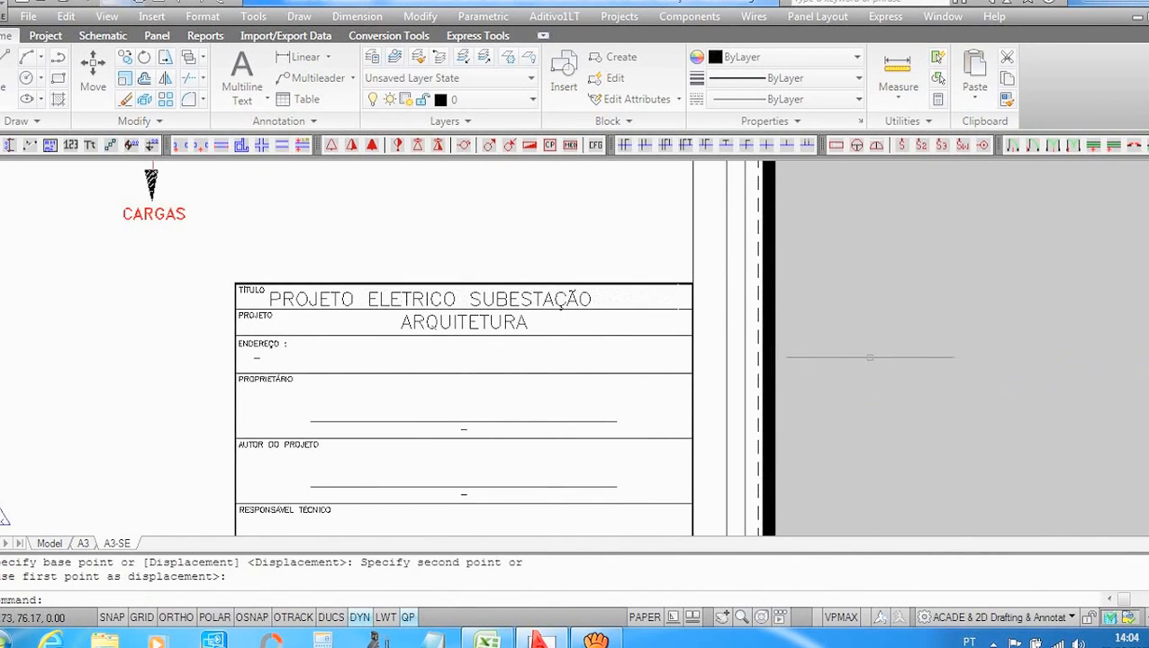
Step: Append "75 KVA" to the title text in the TÍTULO row
left_click(585, 299)
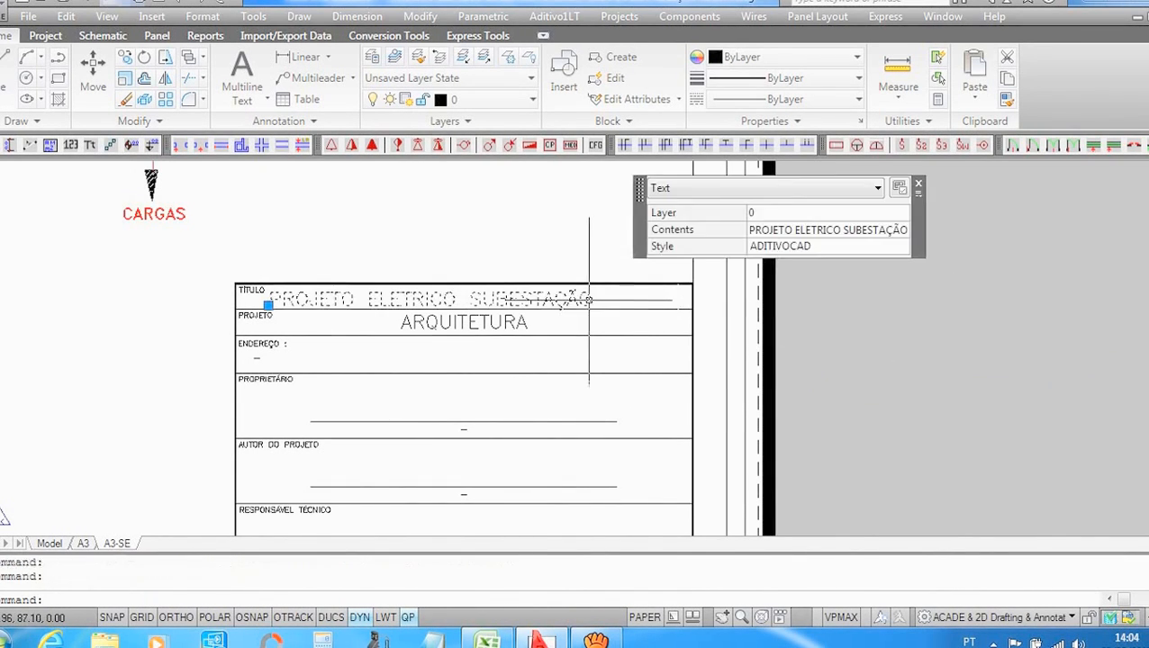
double_click(590, 299)
left_click(592, 303)
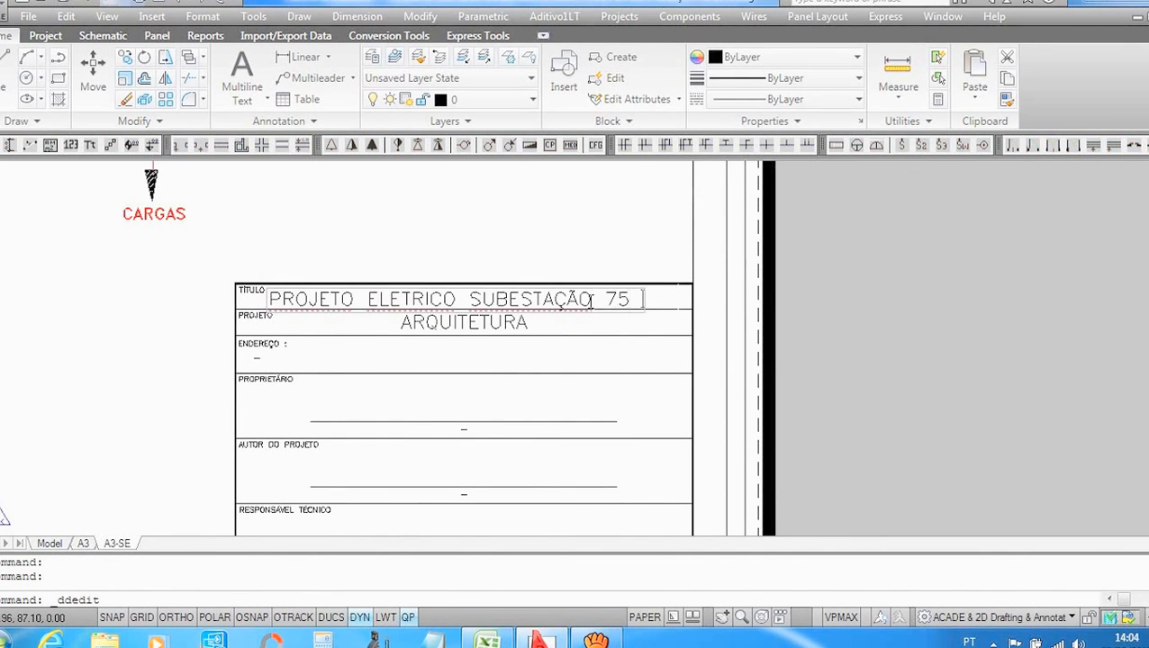
left_click(733, 318)
key("Escape")
key("Escape")
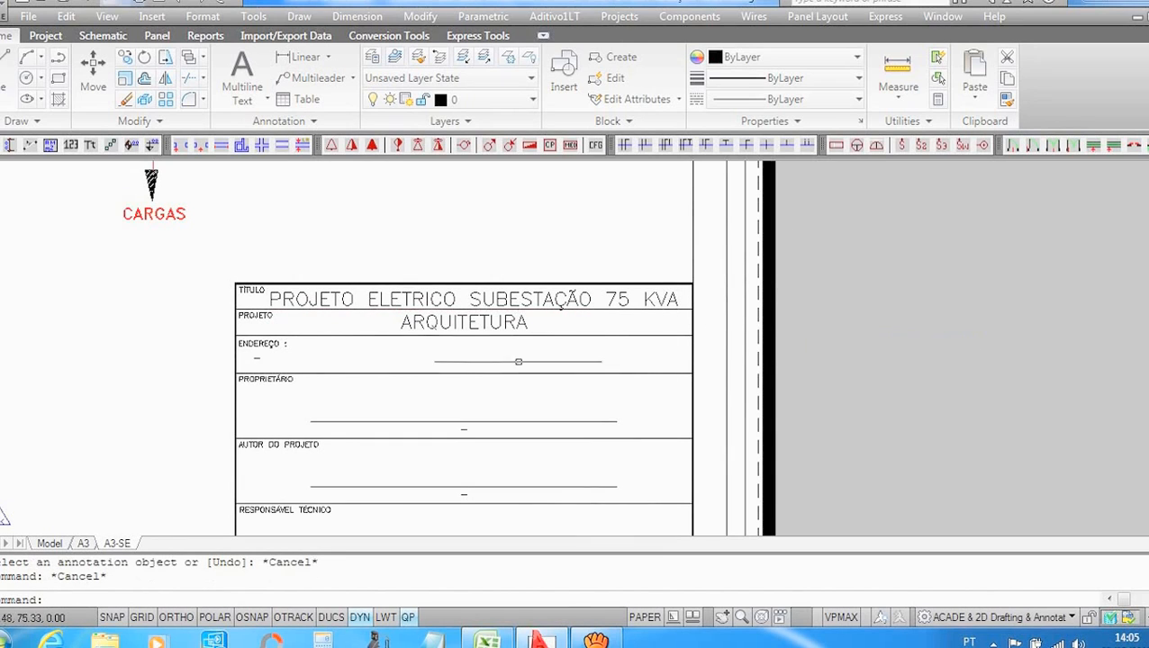
Step: Replace the ARQUITETURA text in the PROJETO row with "REDE M.T 13.8 KV"
double_click(486, 321)
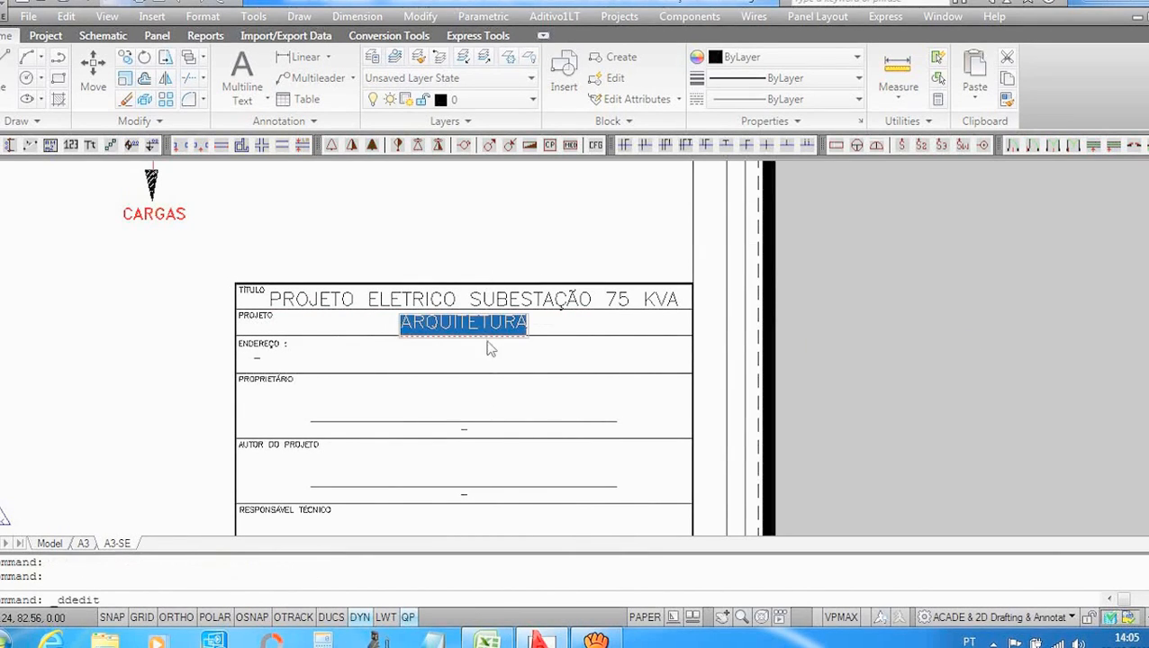
key("Delete")
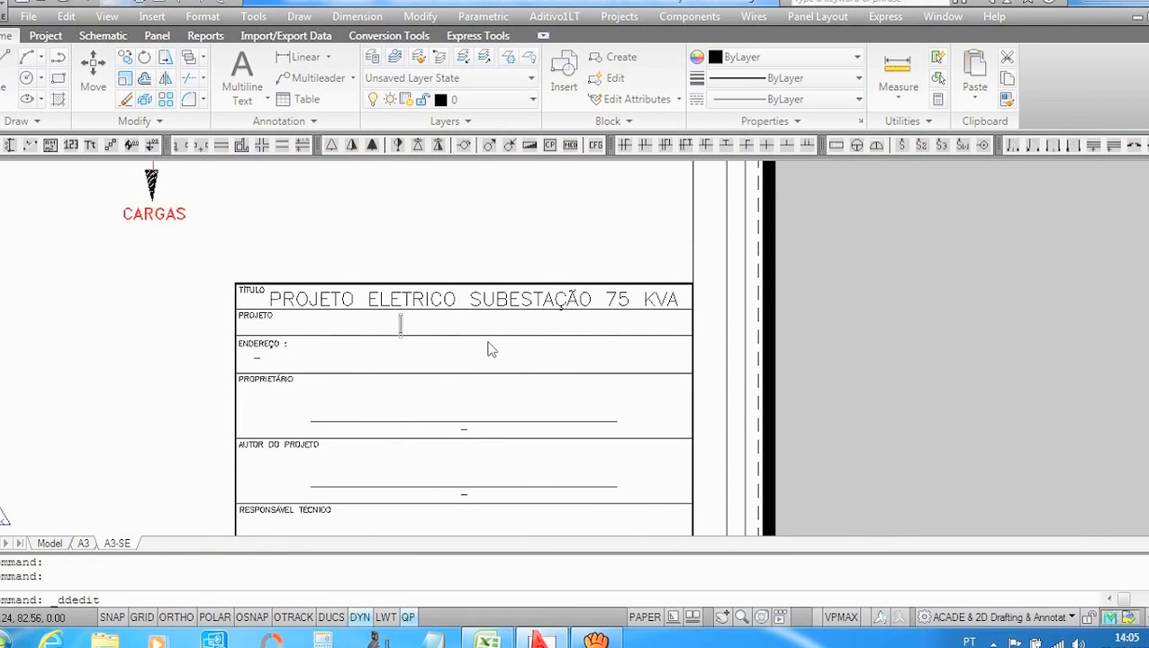
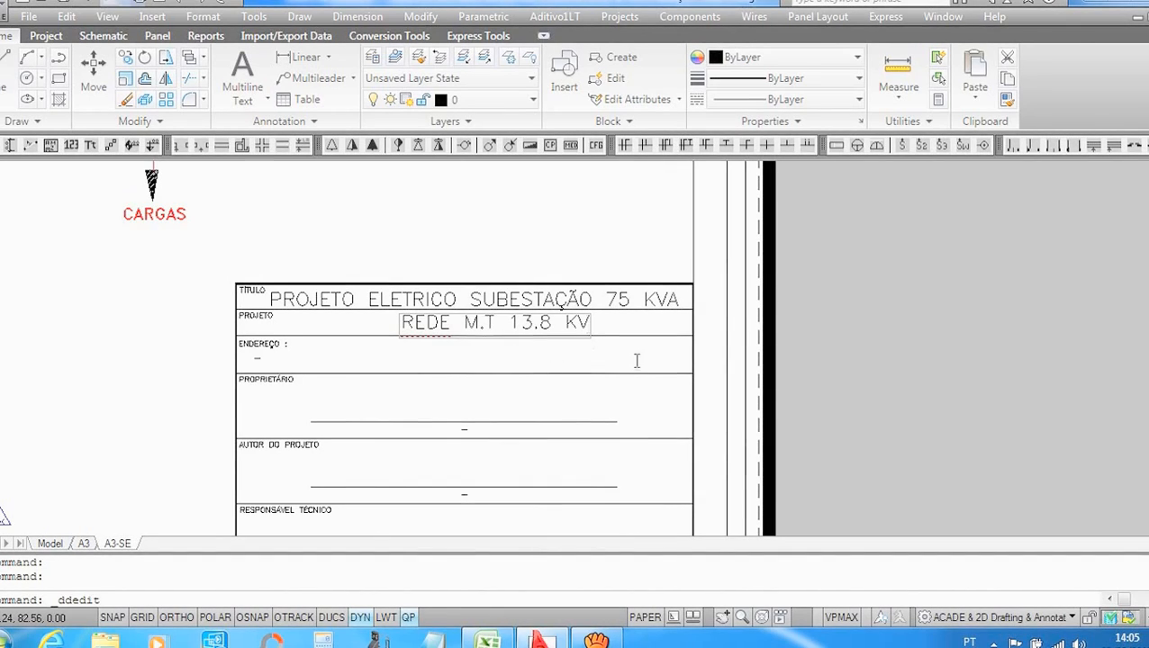
left_click(810, 376)
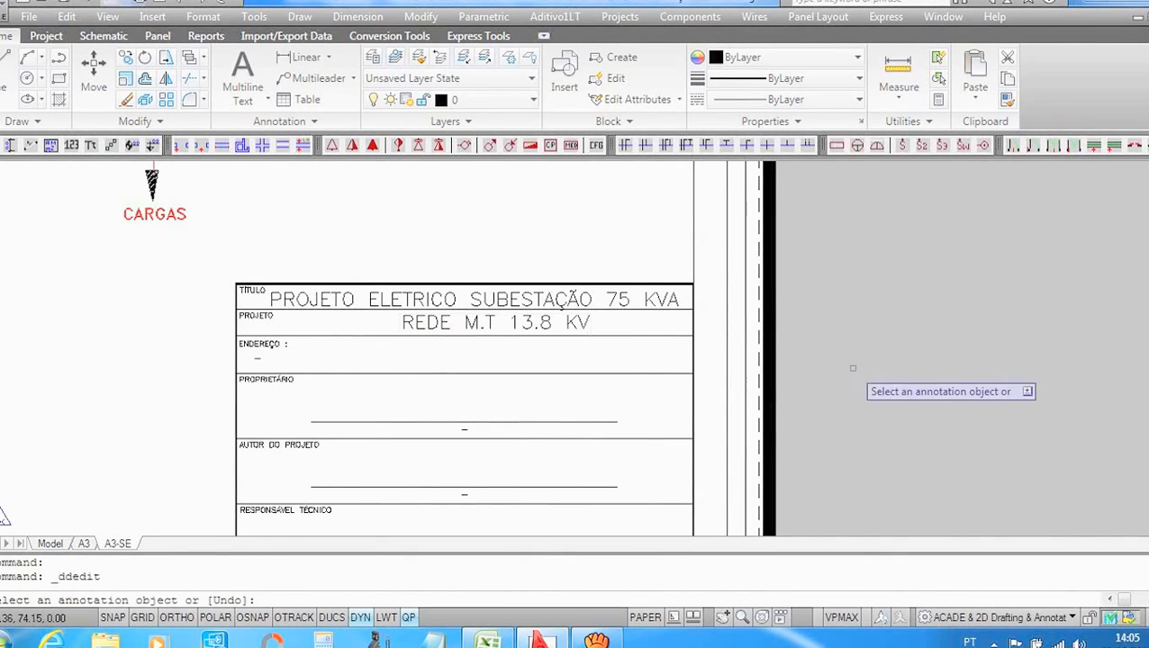
key("Escape")
Step: Check the edited title block against the whole sheet and examine the single-line diagram and grounding mesh detail
scroll(662, 388, "up", 2)
scroll(662, 387, "down", 2)
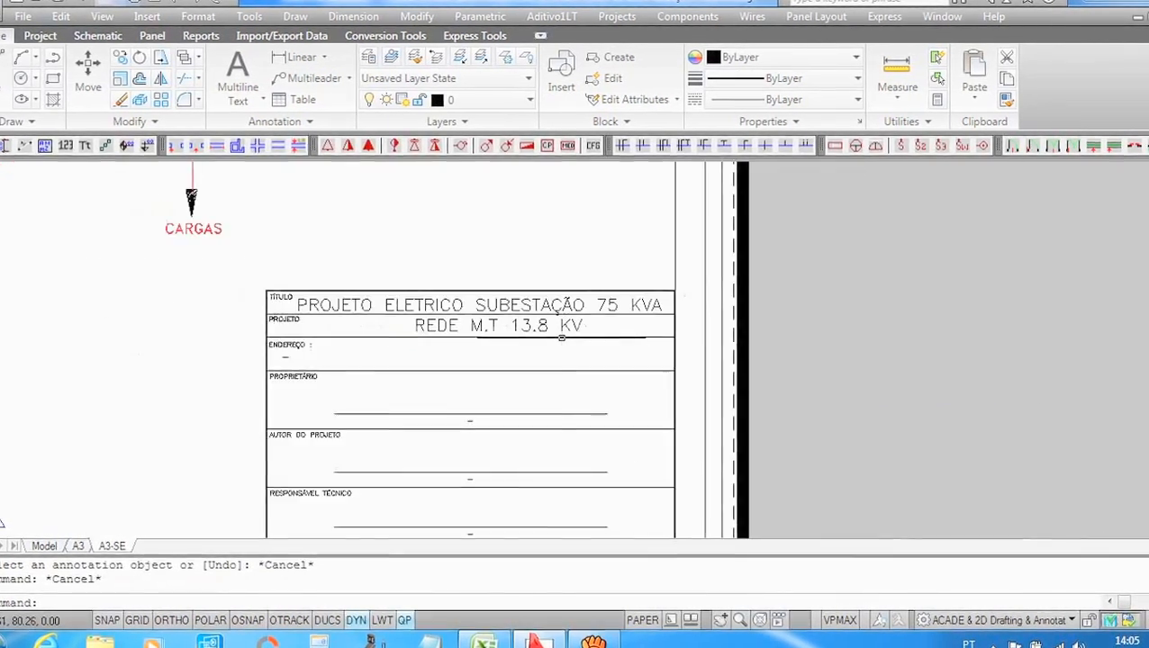
scroll(466, 407, "up", 2)
scroll(414, 409, "down", 2)
scroll(419, 469, "up", 2)
scroll(407, 486, "down", 5)
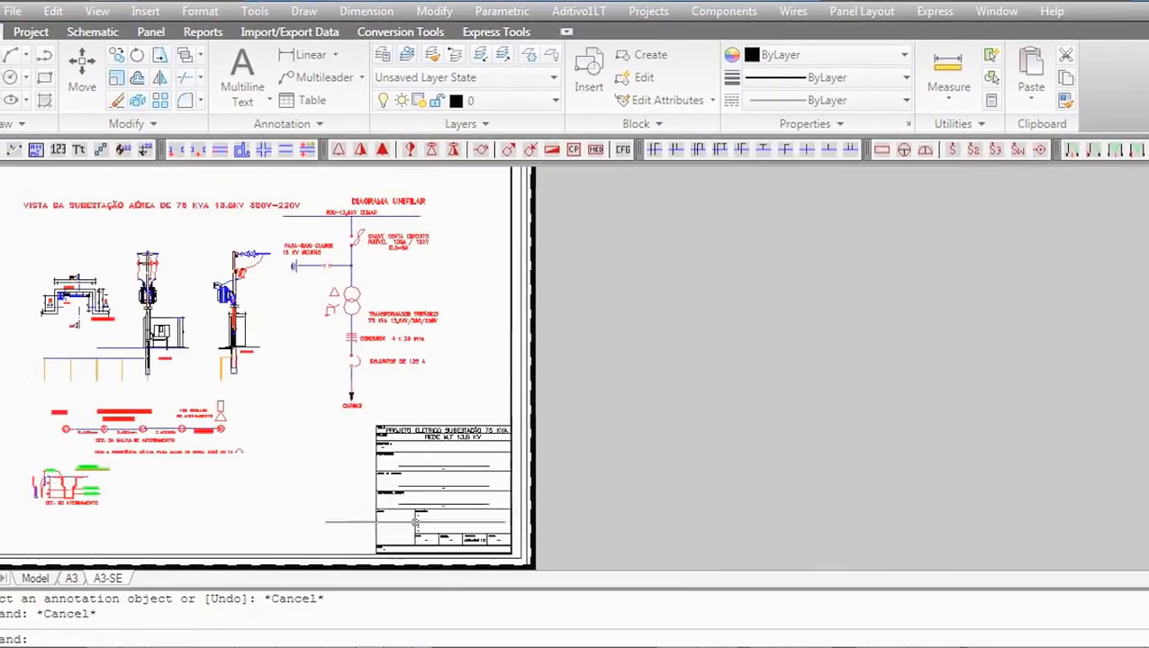
scroll(403, 514, "up", 4)
scroll(361, 522, "down", 2)
scroll(424, 406, "up", 5)
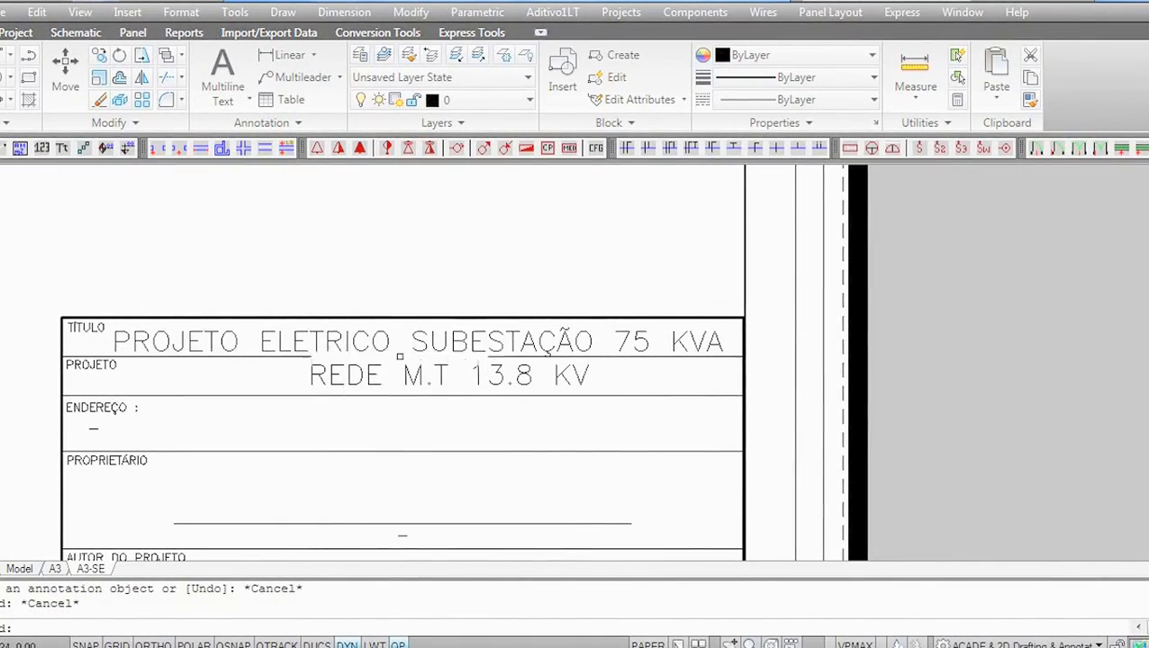
scroll(646, 347, "down", 5)
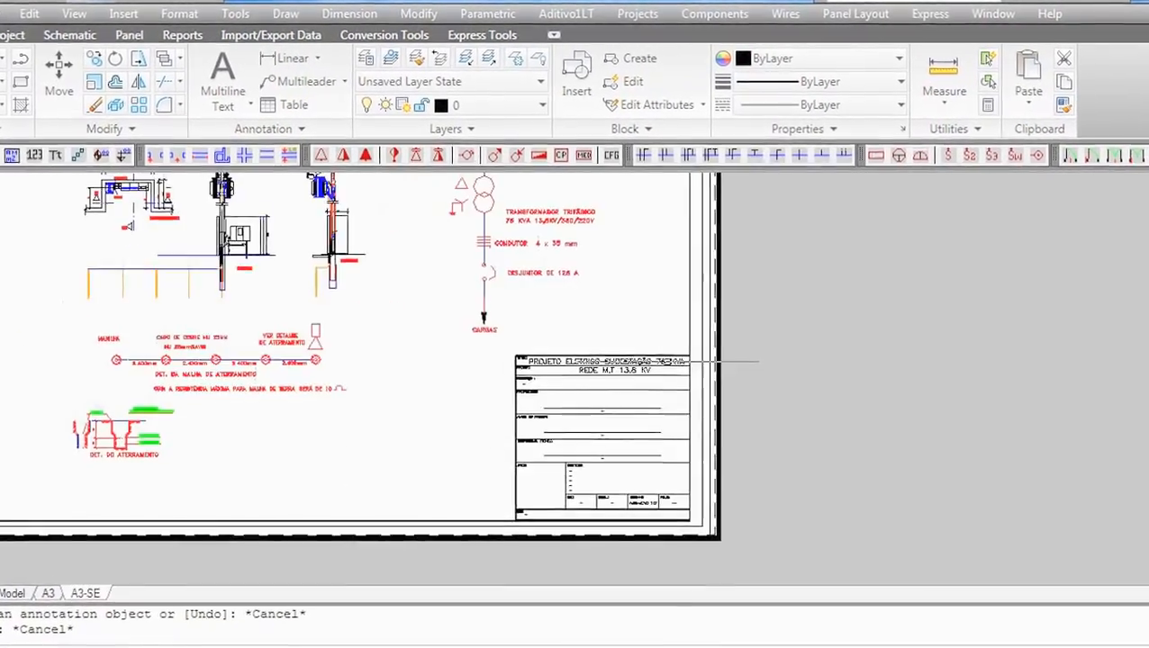
scroll(665, 363, "down", 3)
scroll(572, 281, "up", 8)
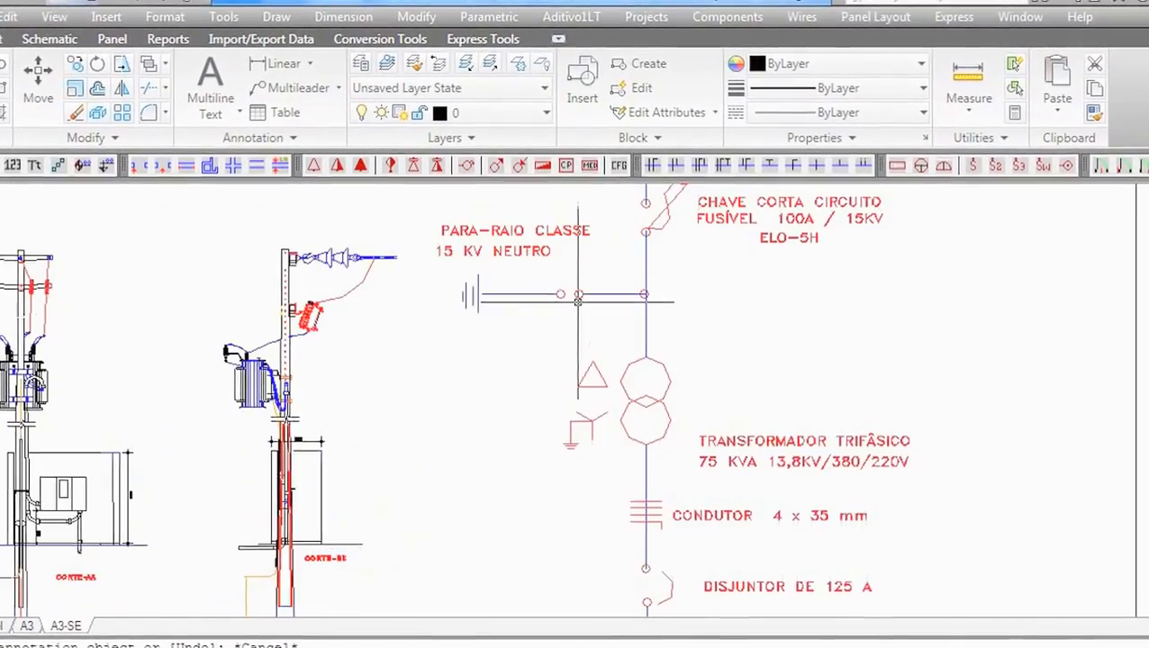
scroll(578, 302, "down", 5)
scroll(304, 498, "up", 3)
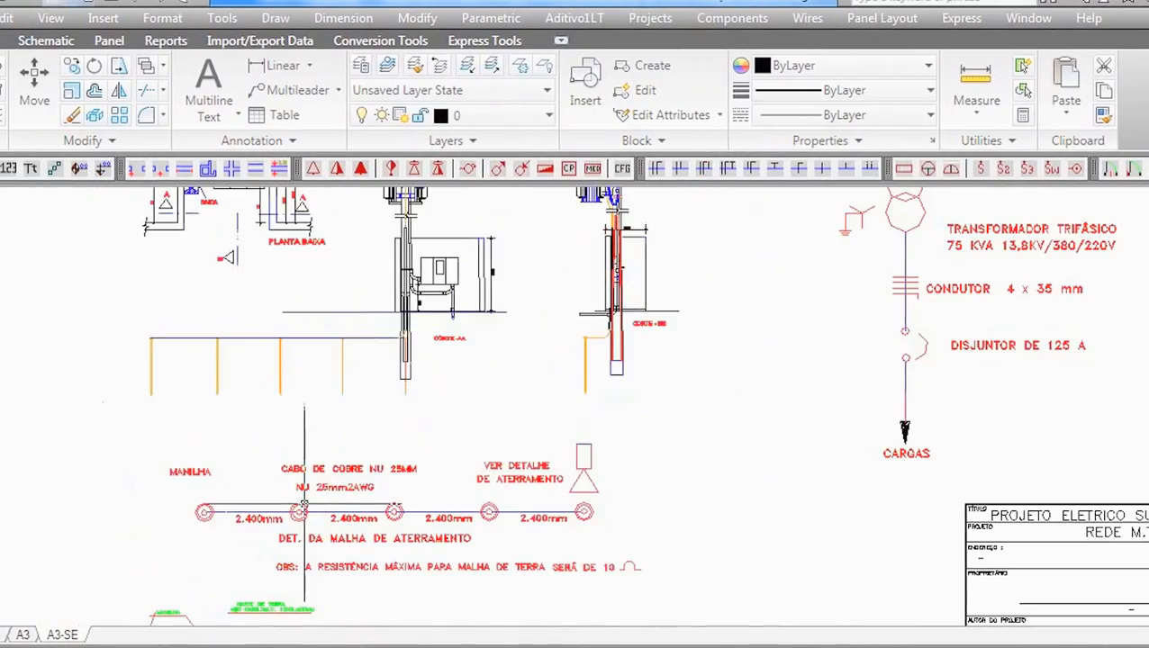
scroll(304, 506, "up", 2)
scroll(306, 509, "down", 6)
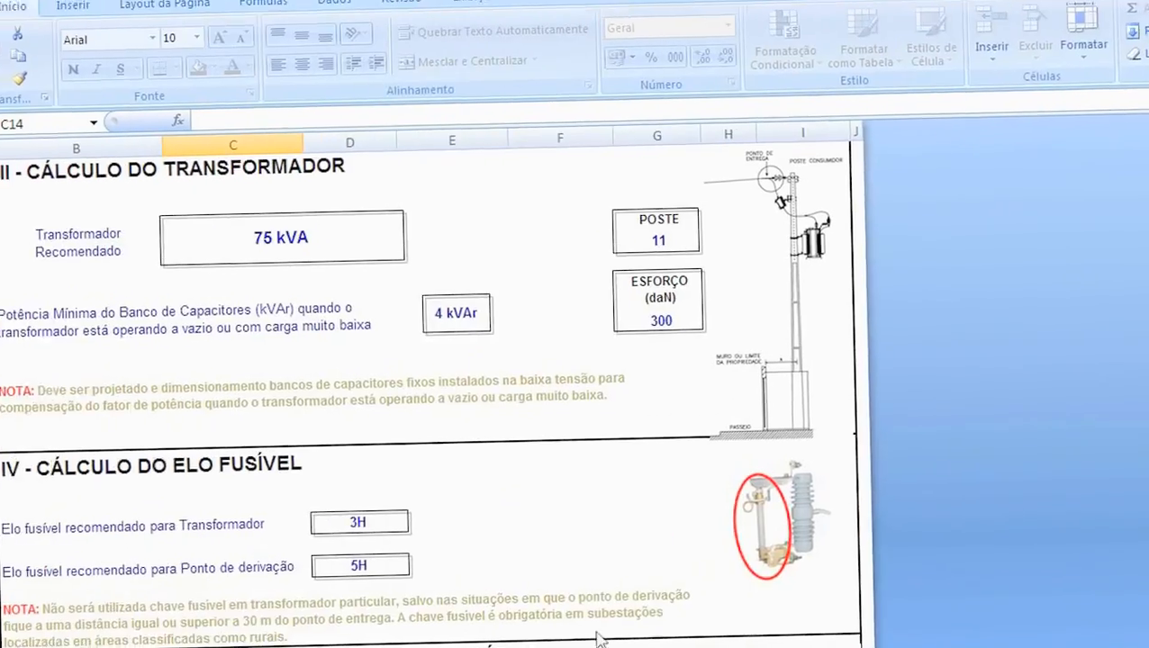
Step: Switch to the Excel workbook and review the SE AÉREA sheet's sizing sections, single-line diagram and client data
scroll(691, 317, "down", 18)
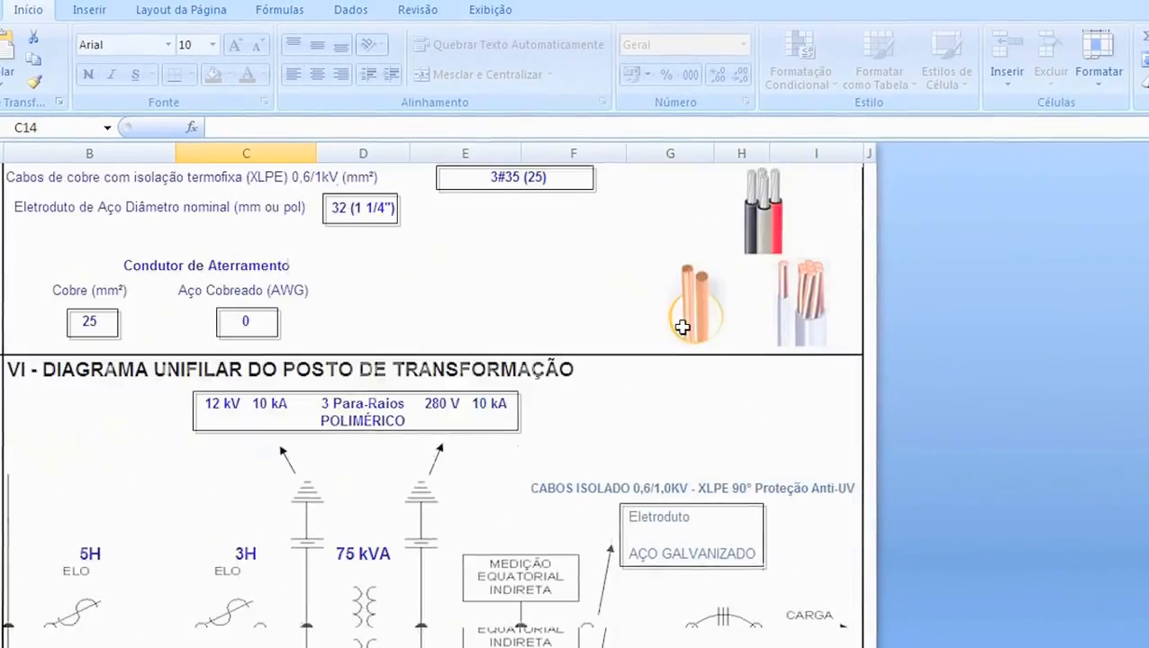
scroll(671, 326, "up", 15)
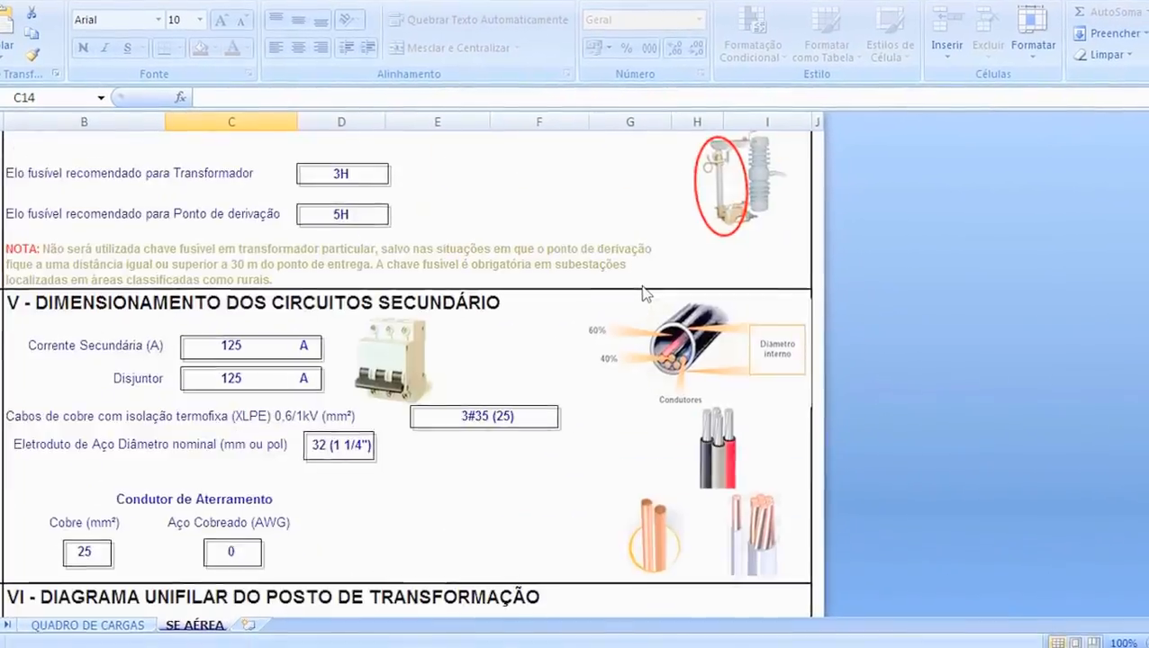
scroll(624, 281, "up", 6)
scroll(613, 279, "down", 2)
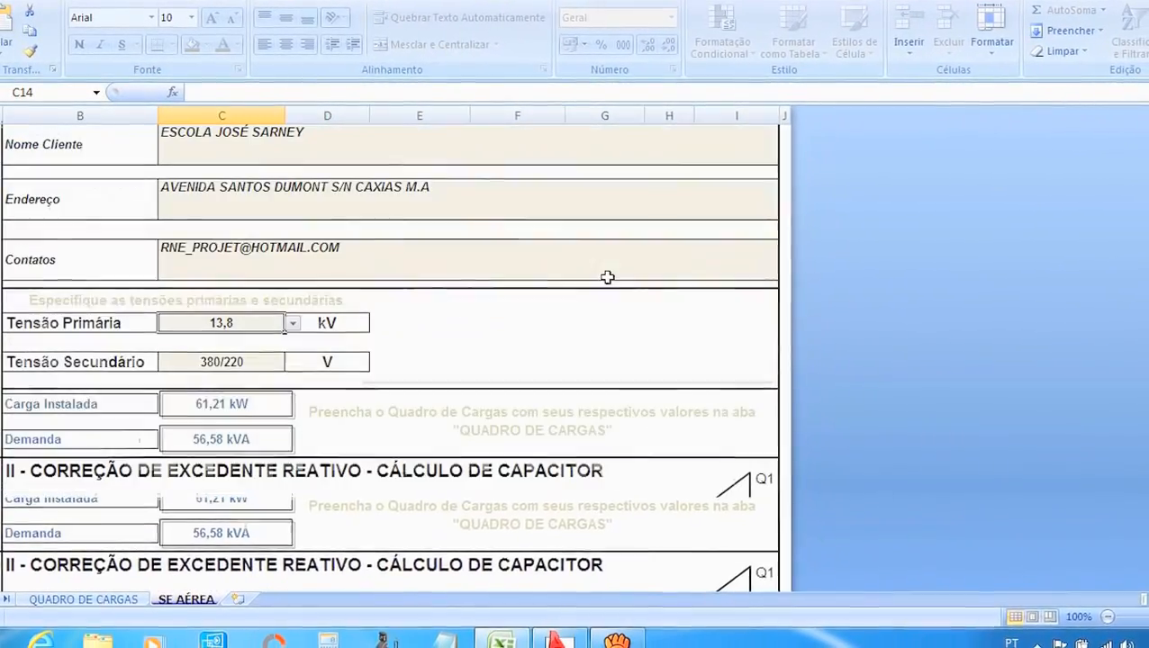
Step: Review the SE AÉREA sheet's transformer, fuse-link and secondary-circuit sizing sections
scroll(601, 280, "down", 10)
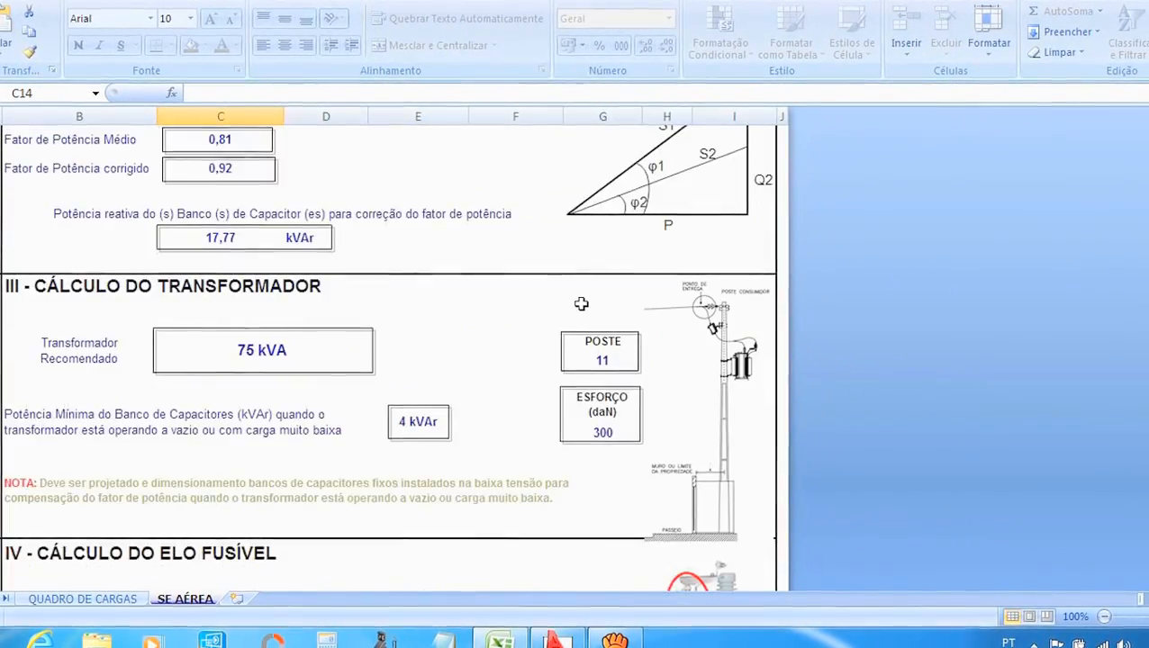
scroll(580, 302, "down", 3)
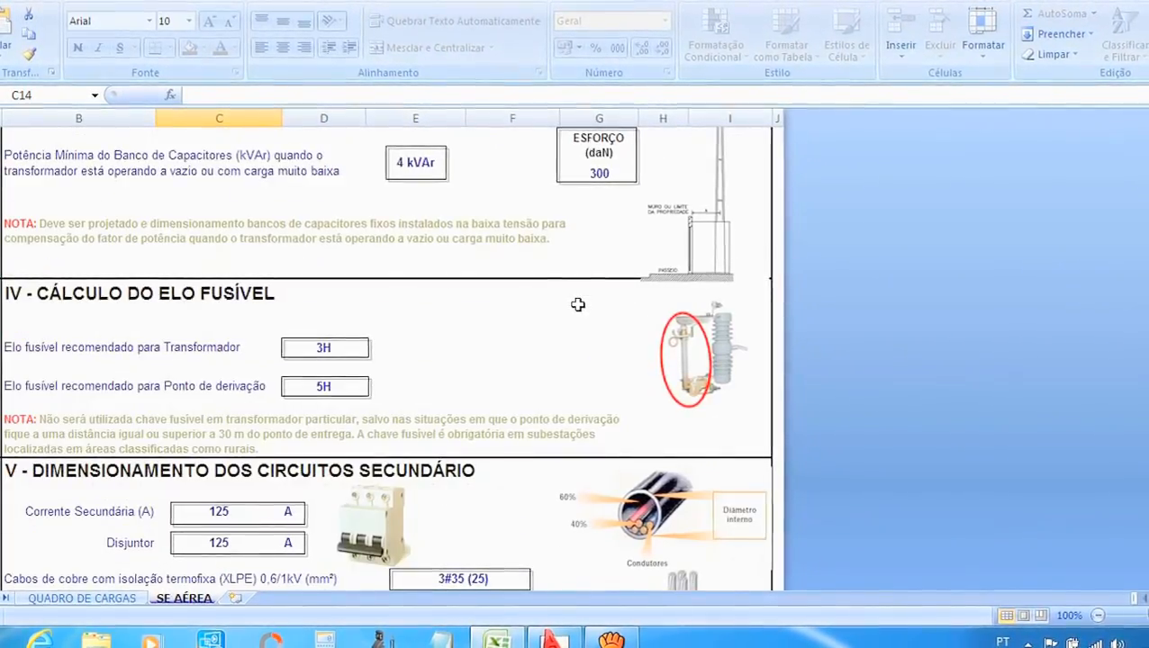
scroll(578, 305, "down", 2)
scroll(577, 306, "down", 1)
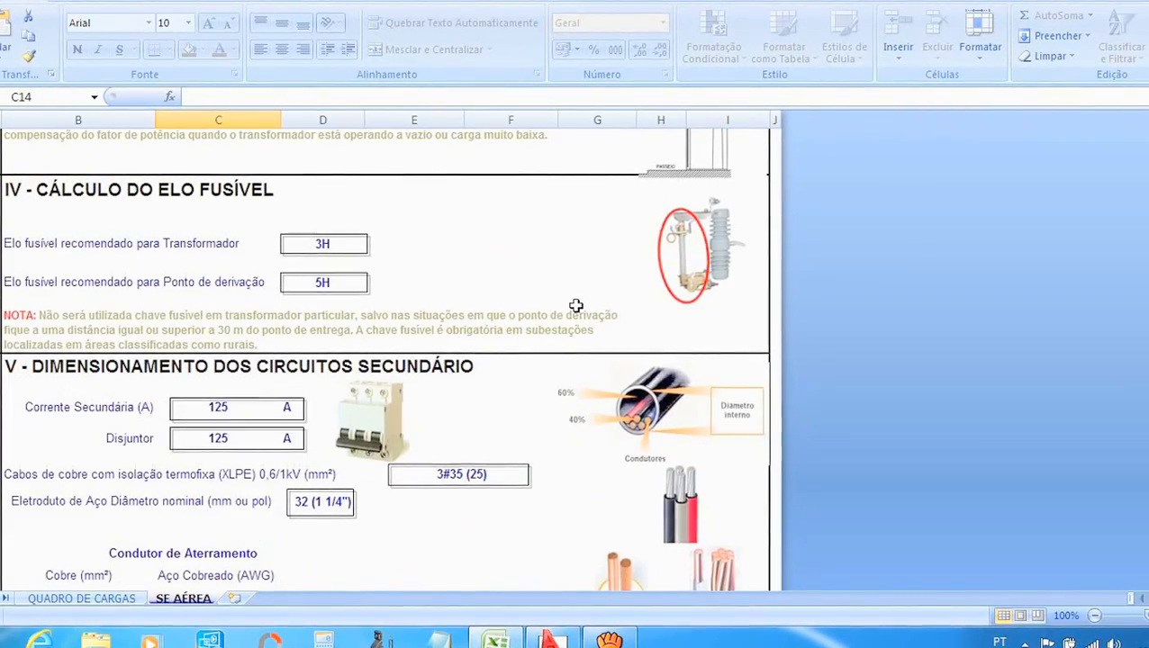
scroll(576, 306, "up", 15)
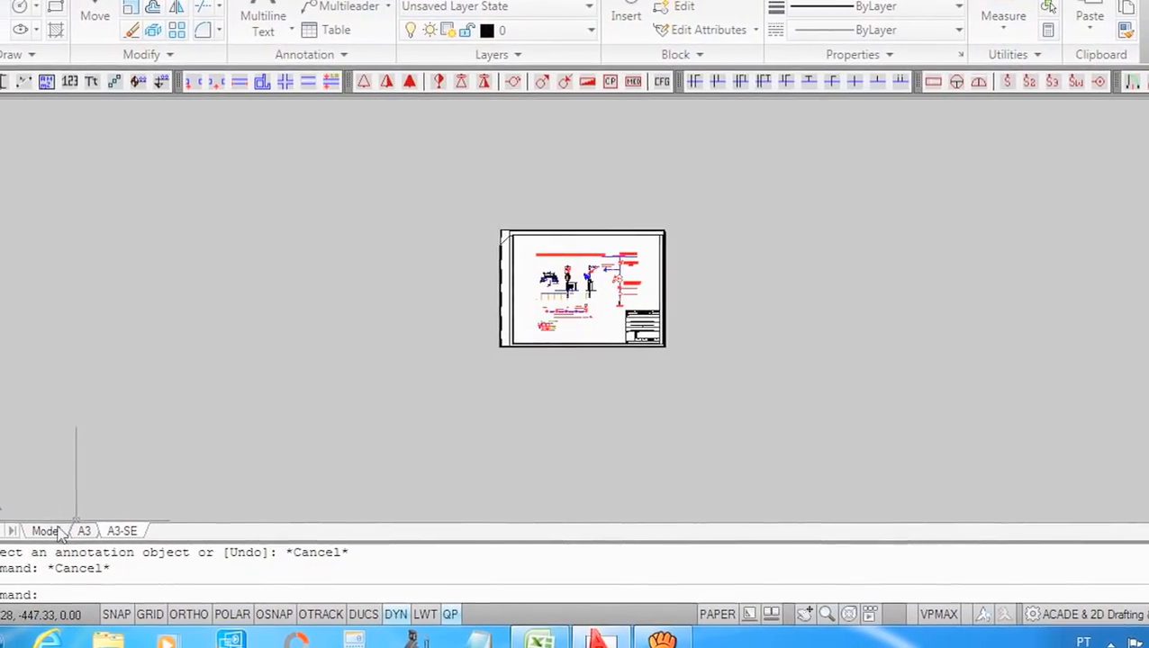
Step: Open the A3 layout in AutoCAD and examine the site plan's pole, conductor and transformer labels around the derivation point
left_click(93, 538)
scroll(425, 380, "down", 6)
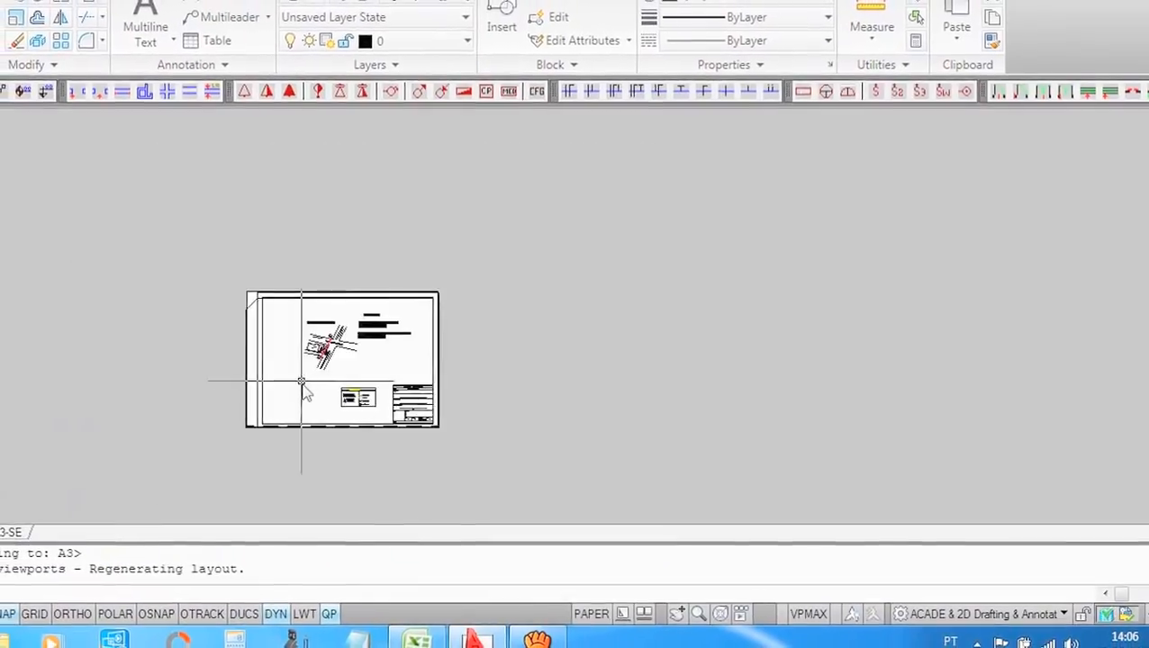
scroll(402, 353, "up", 6)
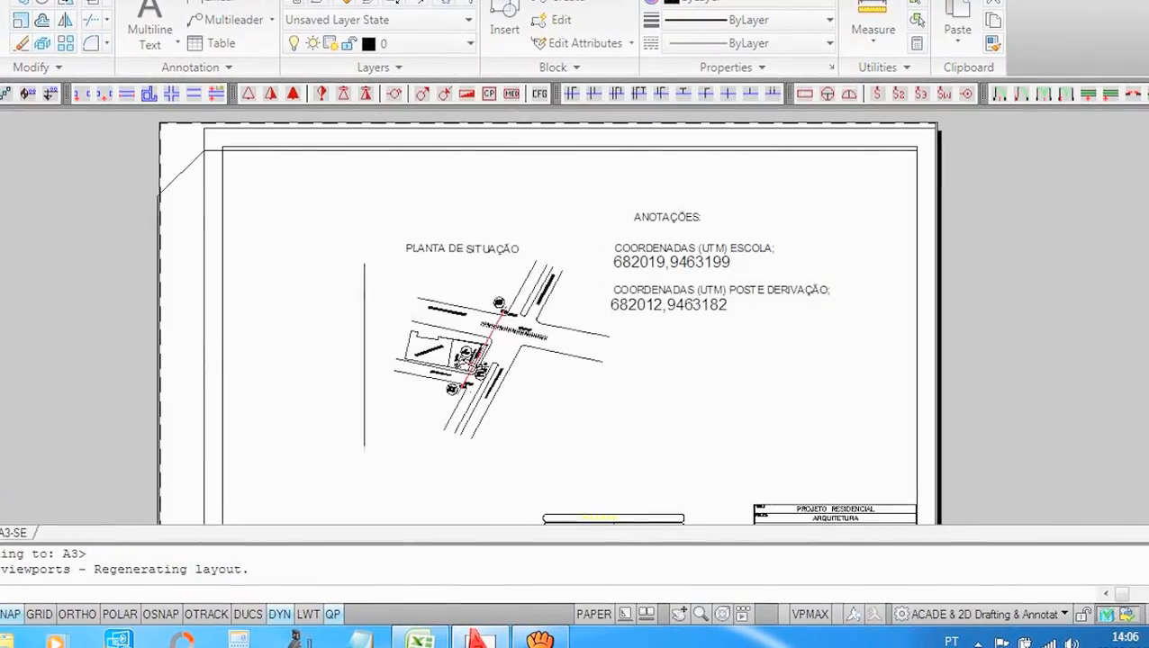
scroll(450, 383, "up", 10)
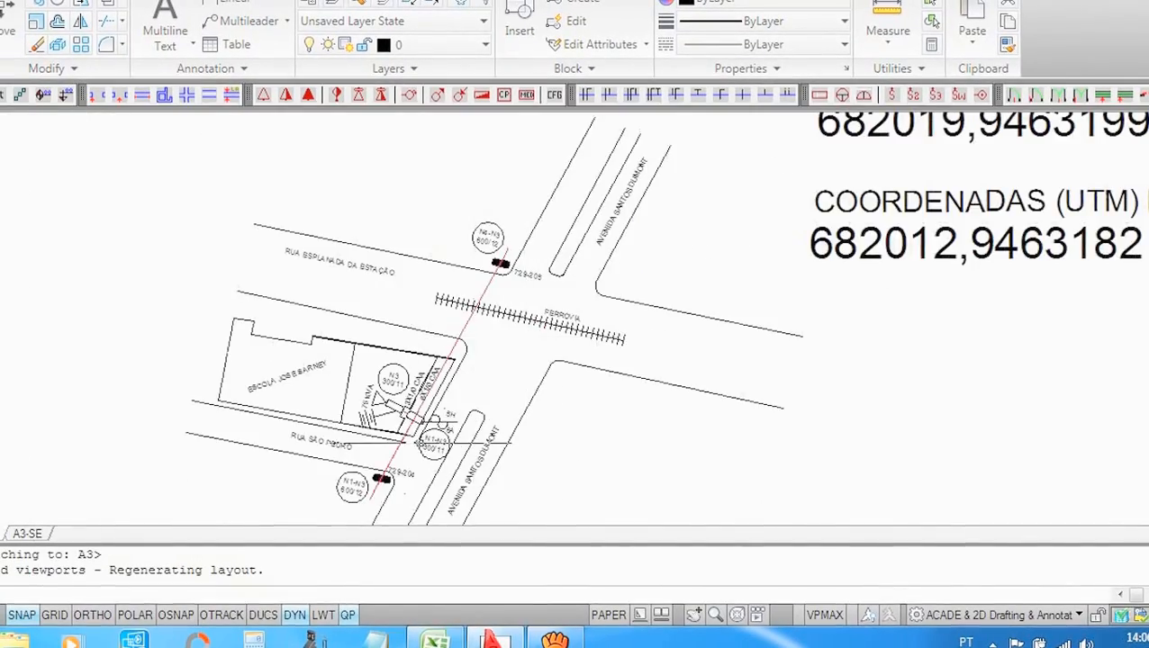
scroll(430, 455, "up", 3)
scroll(468, 415, "down", 10)
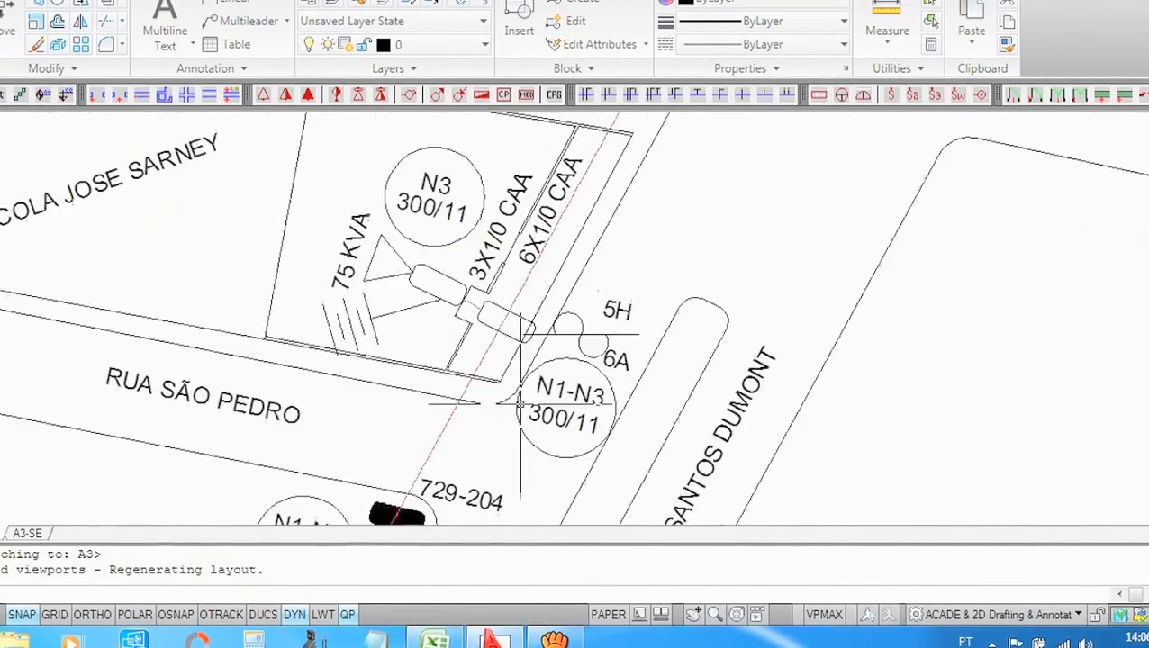
scroll(441, 284, "up", 8)
scroll(436, 288, "down", 5)
scroll(433, 300, "up", 3)
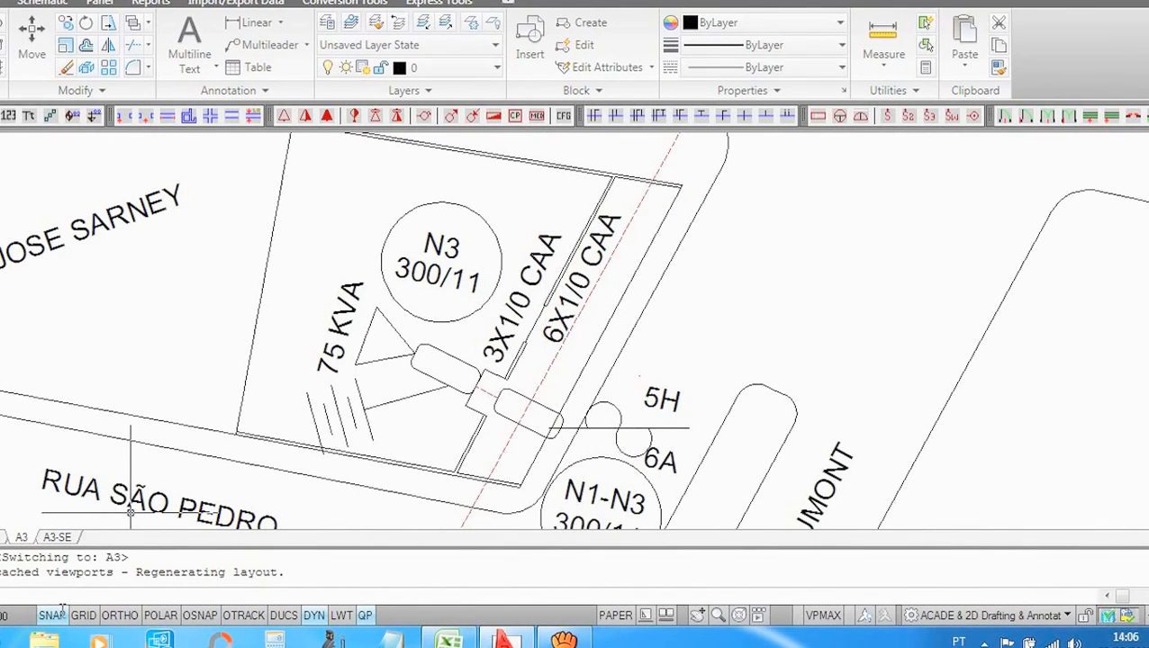
Step: Open the A3-SE layout and examine the substation views, single-line diagram and grounding mesh detail against the whole sheet
left_click(57, 537)
scroll(471, 300, "up", 4)
scroll(471, 300, "up", 2)
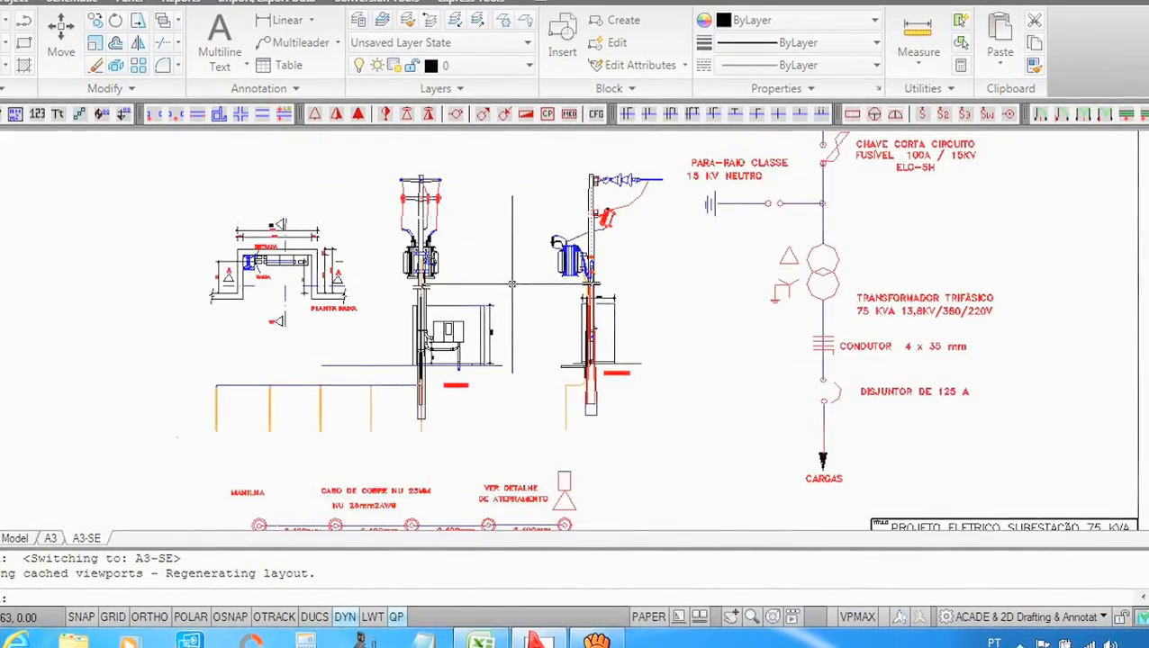
scroll(474, 287, "up", 2)
scroll(511, 284, "down", 6)
scroll(505, 263, "up", 4)
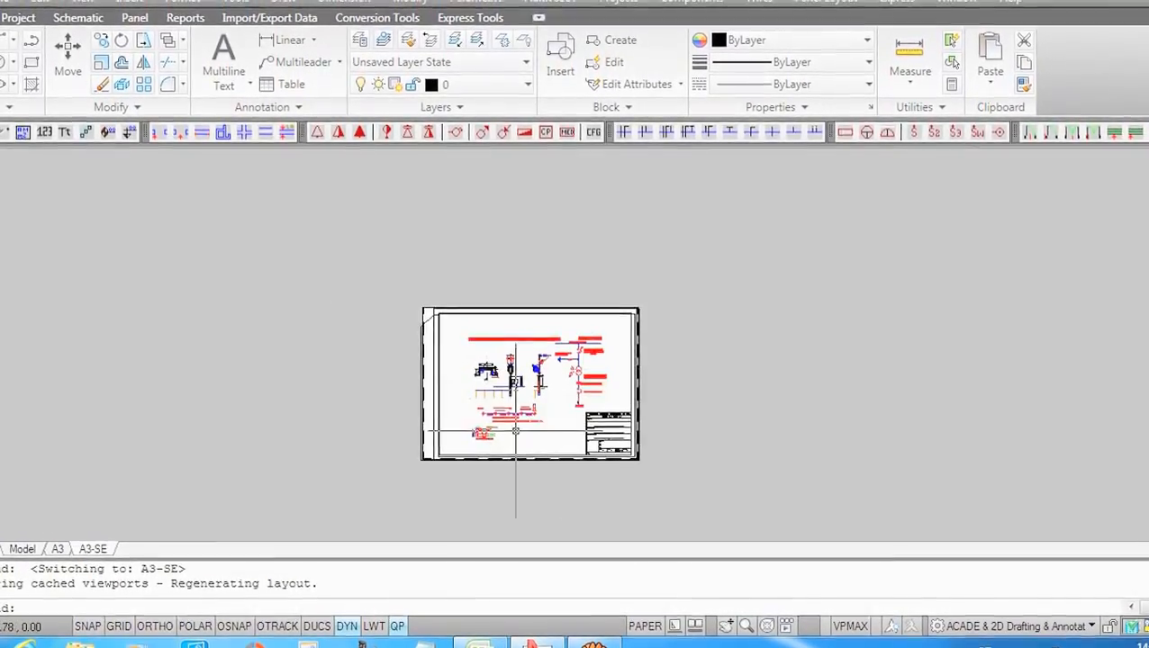
scroll(515, 431, "up", 6)
scroll(522, 436, "down", 2)
scroll(481, 431, "down", 3)
scroll(483, 379, "up", 2)
scroll(485, 332, "down", 1)
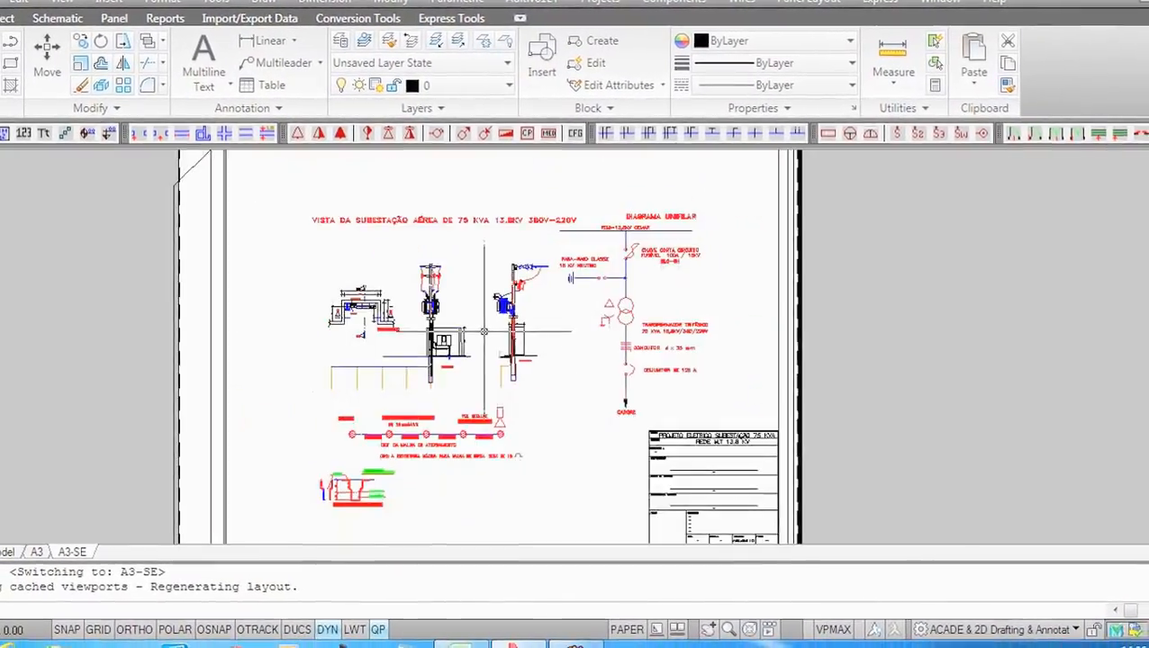
scroll(485, 332, "up", 2)
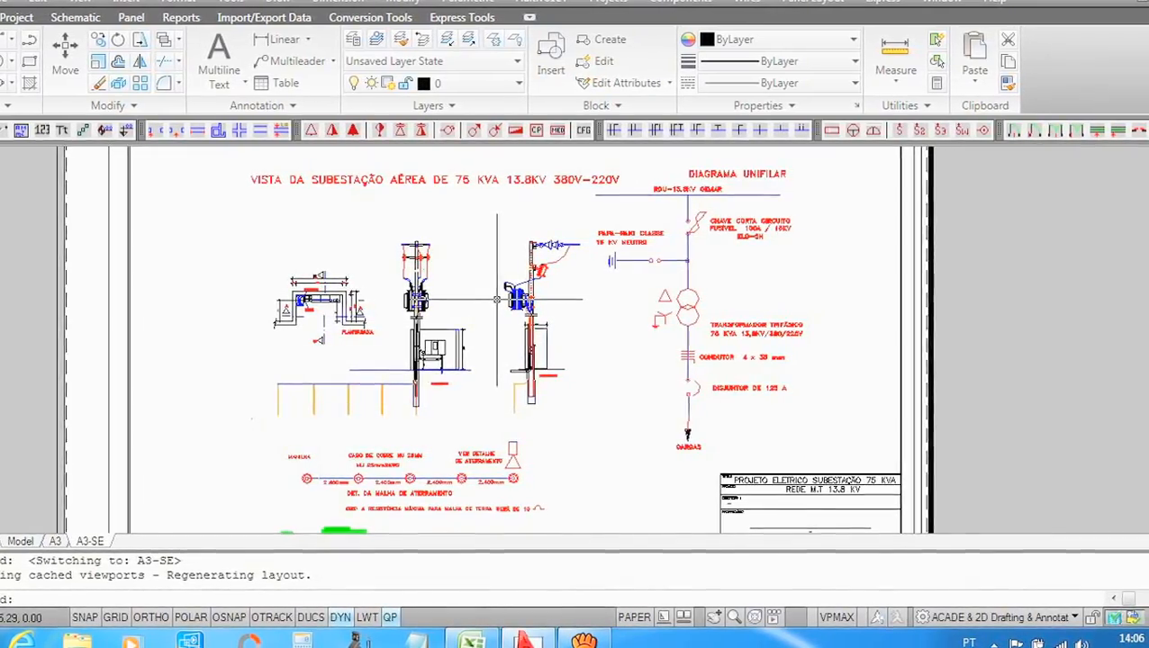
scroll(521, 342, "down", 5)
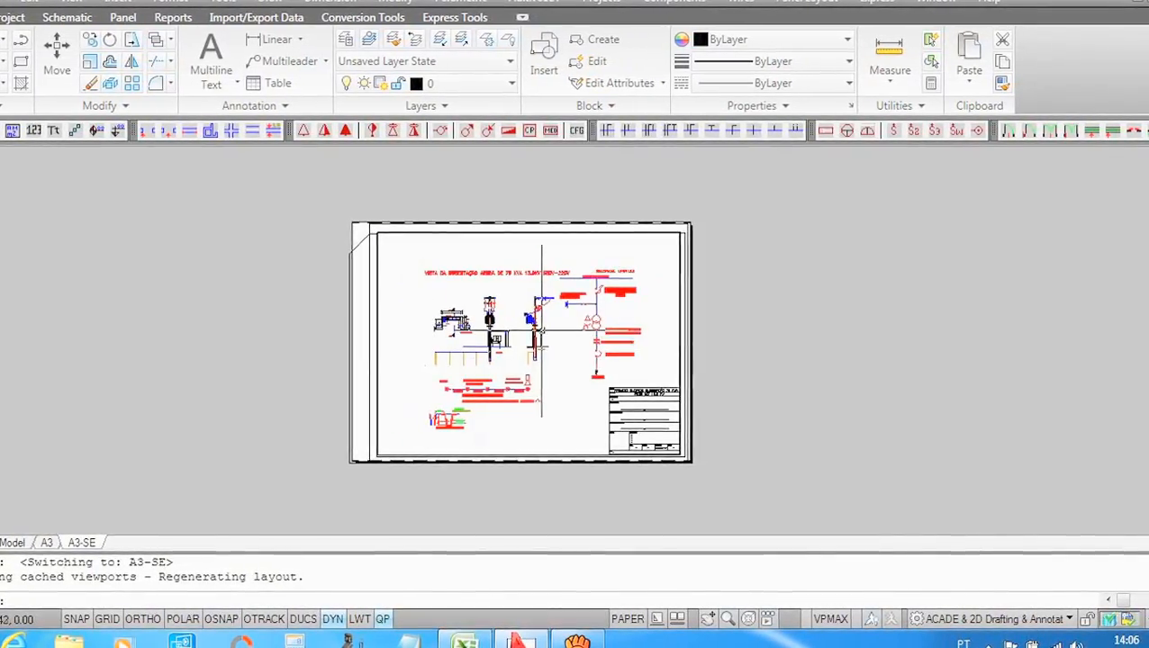
scroll(547, 278, "up", 3)
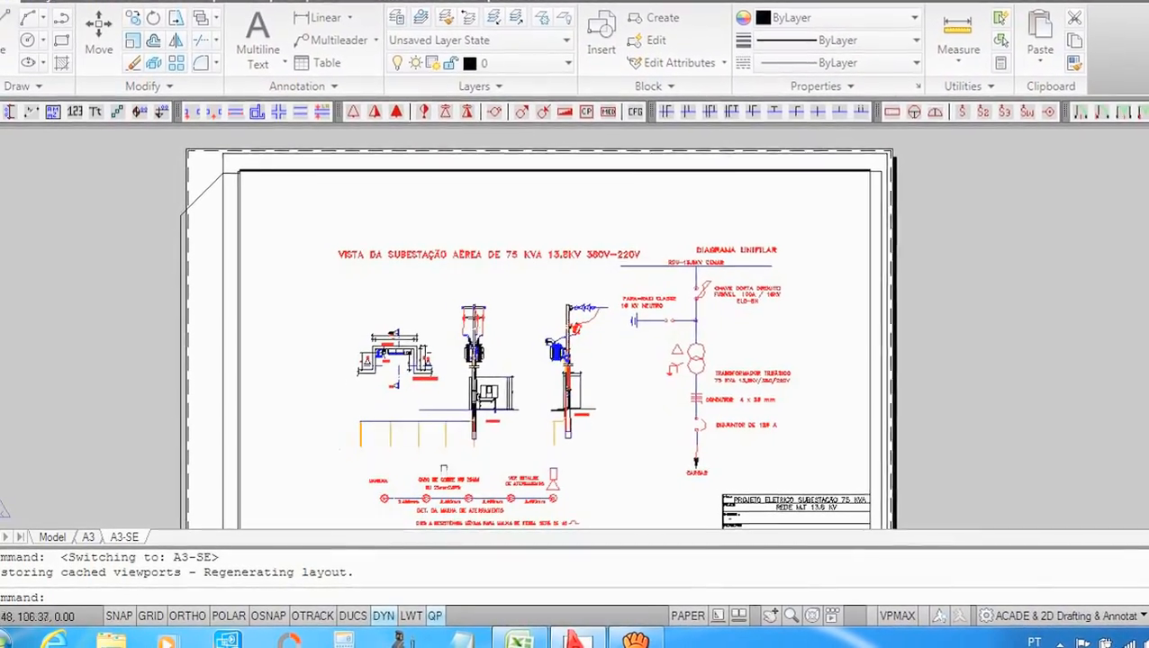
Step: Switch to Excel, review the SE AÉREA sheet's client data, capacitor and transformer sections, and open the QUADRO DE CARGAS sheet
left_click(521, 637)
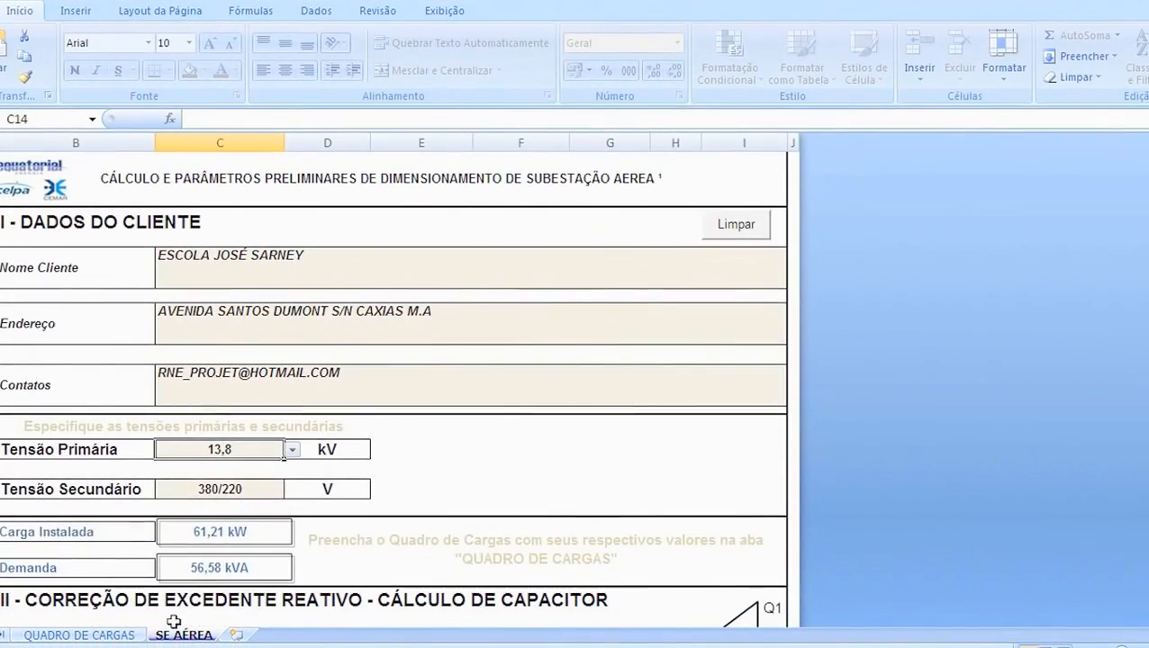
scroll(617, 387, "down", 1)
scroll(610, 381, "down", 1)
scroll(597, 401, "down", 1)
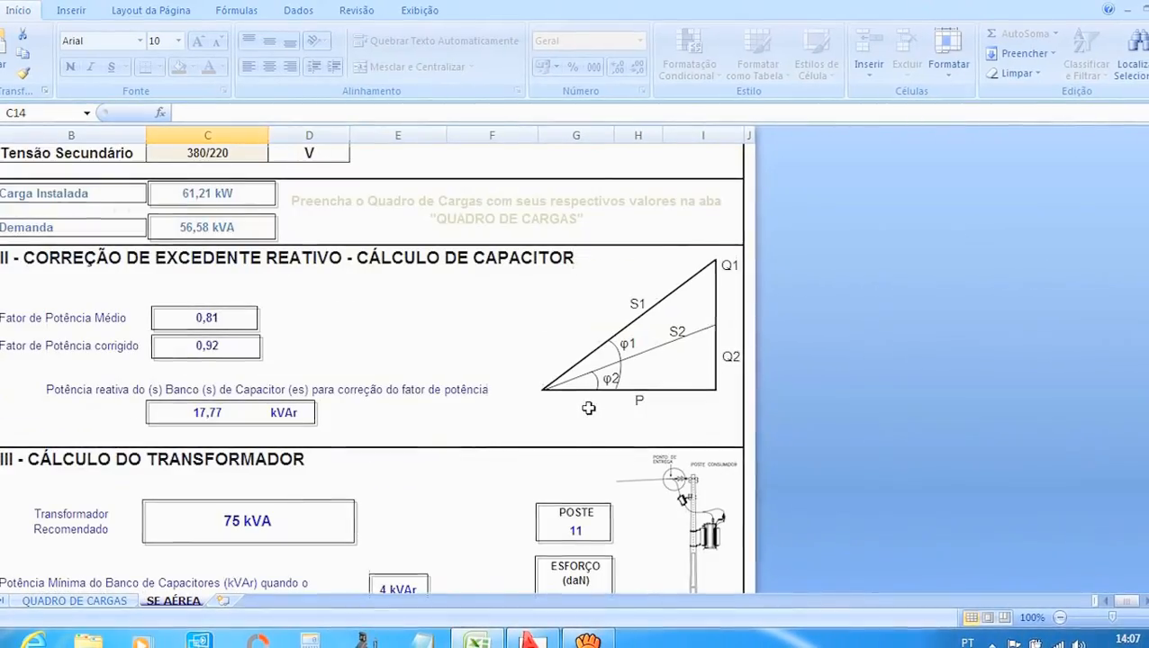
scroll(586, 409, "down", 1)
scroll(590, 416, "down", 1)
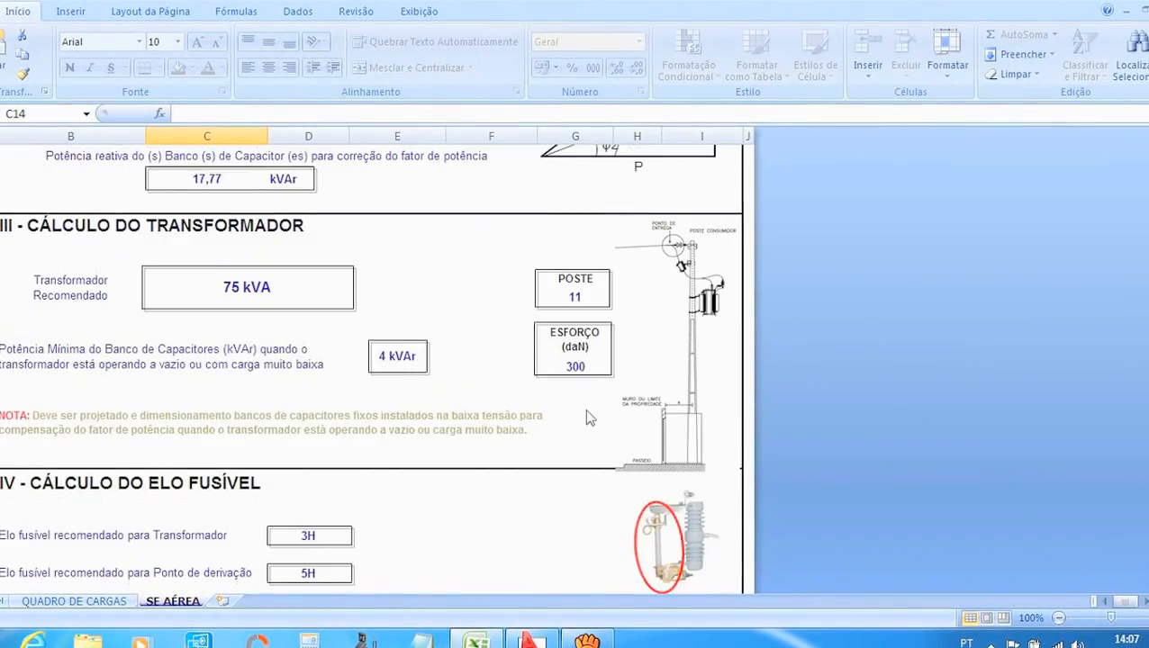
scroll(594, 418, "up", 5)
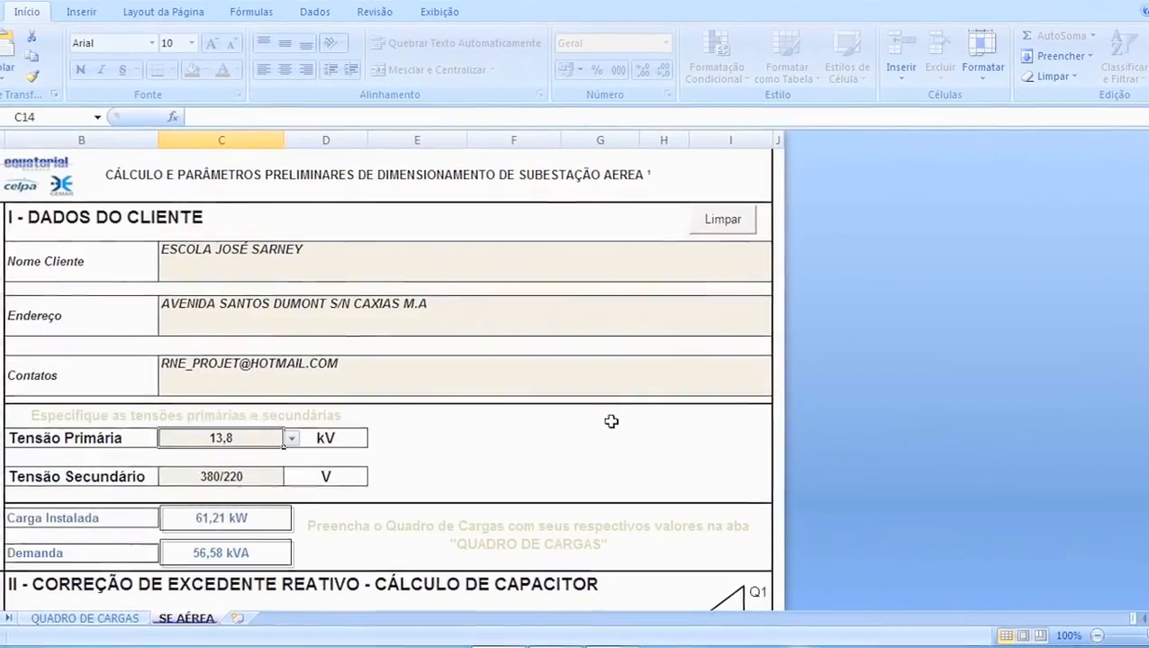
left_click(89, 624)
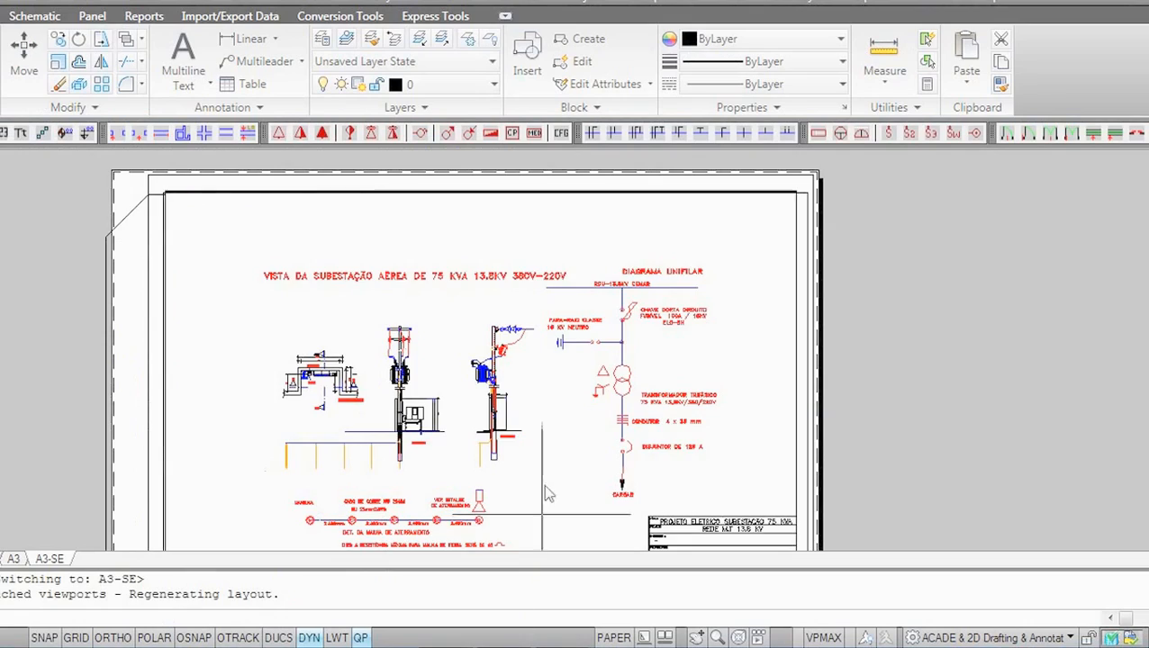
Step: Switch back to AutoCAD and inspect the A3-SE sheet's substation section views beside the single-line diagram
scroll(569, 363, "down", 5)
scroll(569, 363, "up", 6)
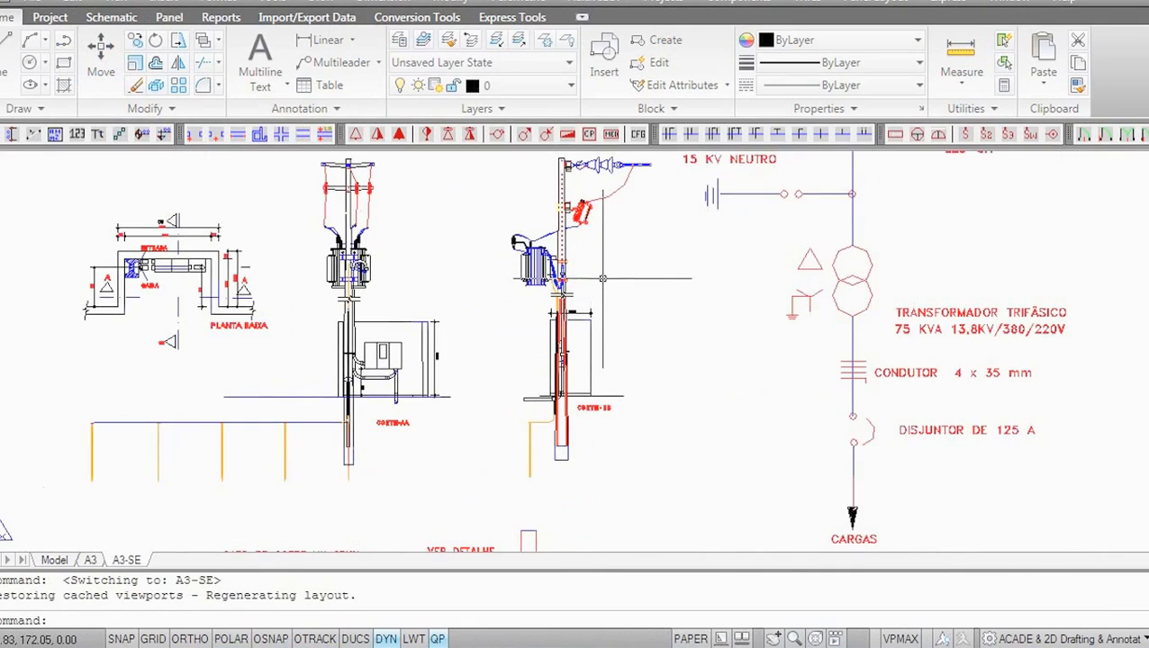